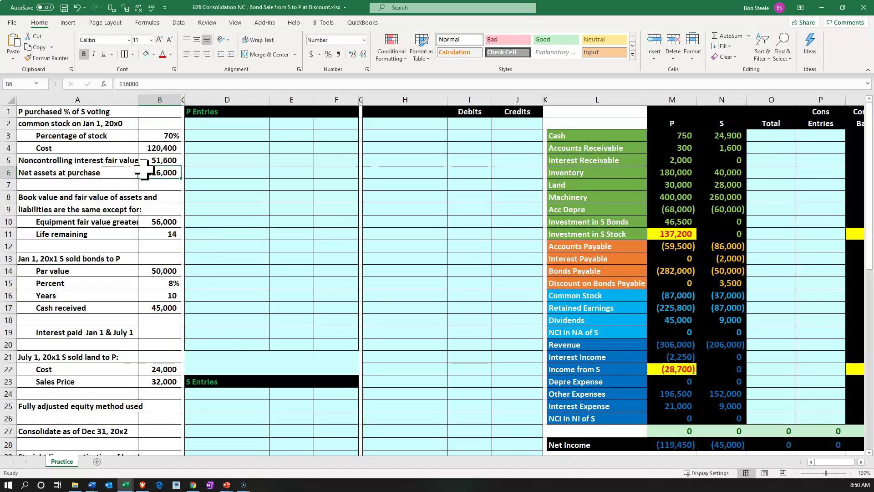
Examine the consolidation worksheet from the P entries area across the journal columns to the P and S trial balance
click(235, 151)
key(Right)
key(Right)
key(Right)
key(Right)
key(Right)
key(Right)
key(Right)
key(Right)
key(Right)
key(Right)
key(Right)
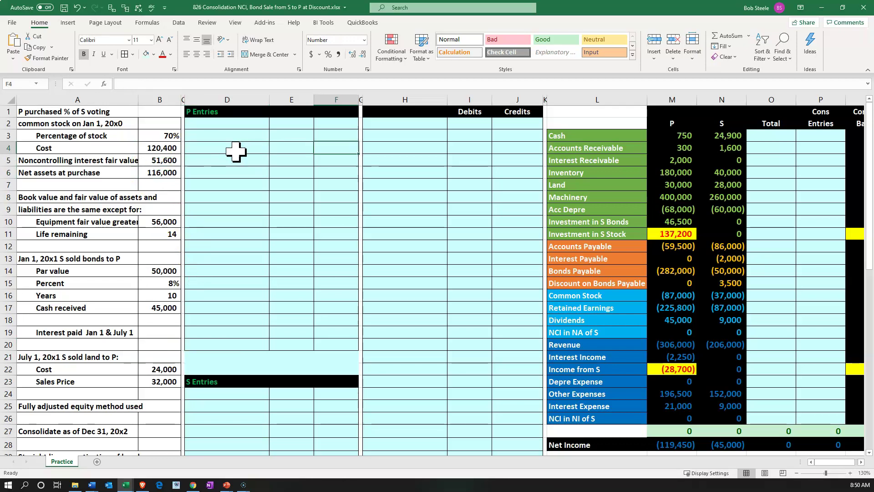
key(Right)
key(Right)
key(Right)
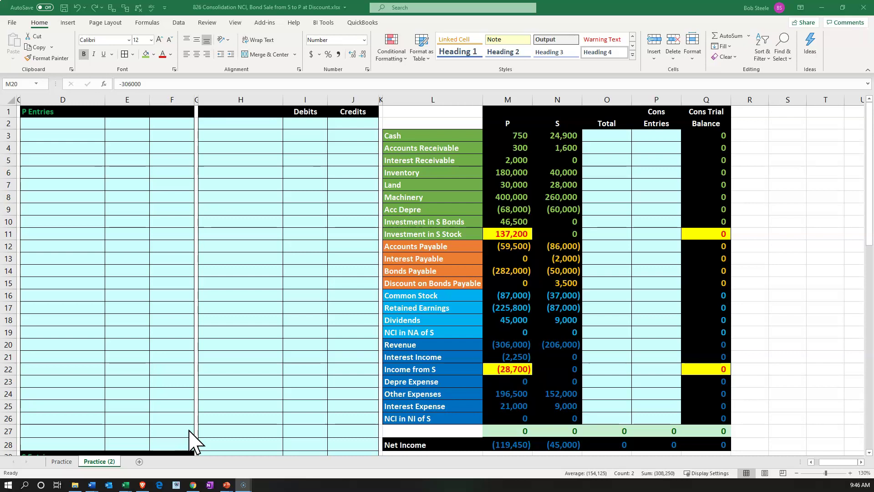
Set P's Interest Income in the Practice (2) trial balance to -4500
click(519, 352)
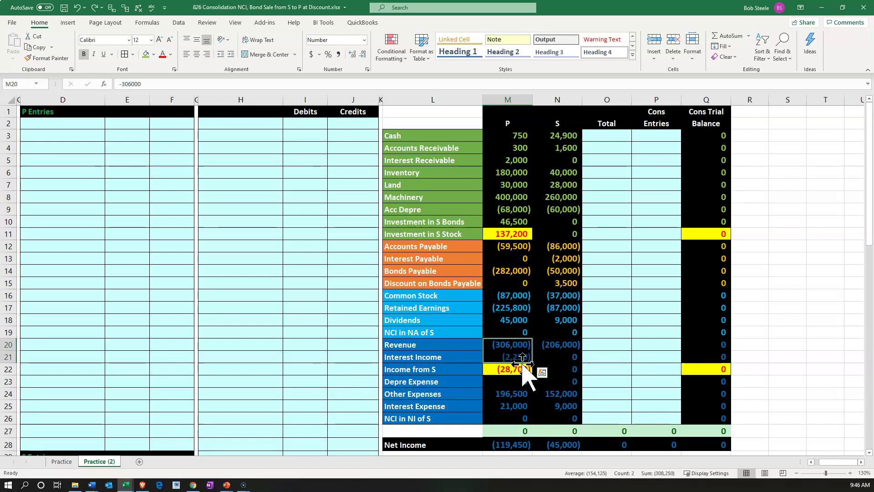
click(519, 357)
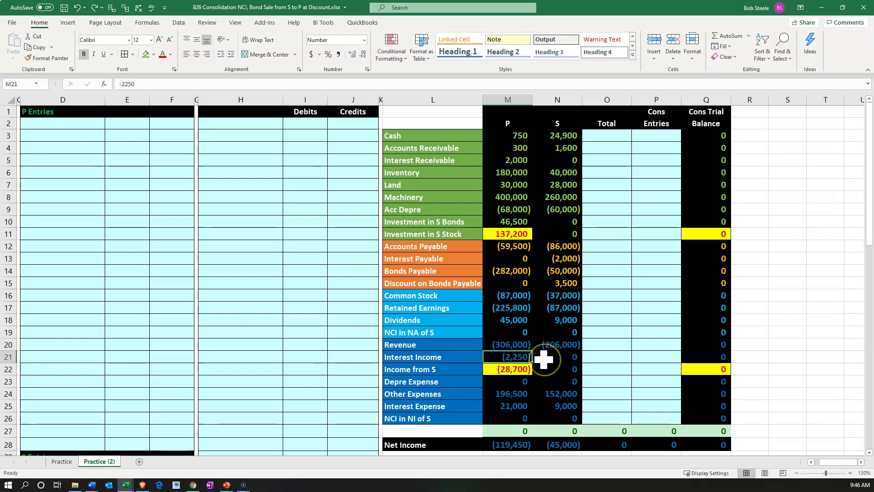
key(F2)
text(*2)
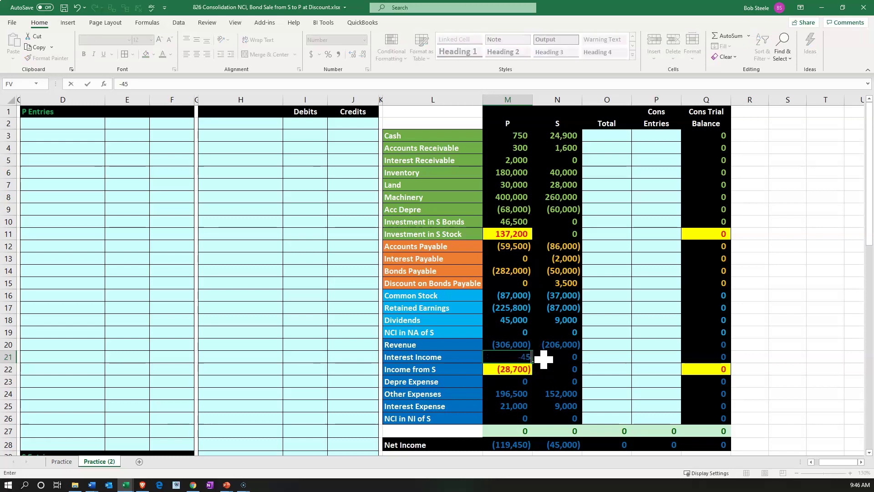
key(Return)
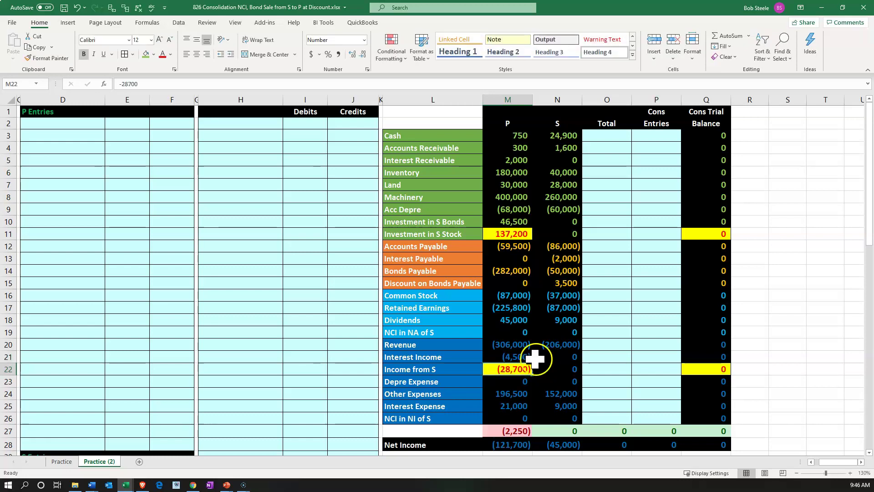
Adjust P's Revenue in M20 with the formula =-306000+2250
click(515, 346)
key(F2)
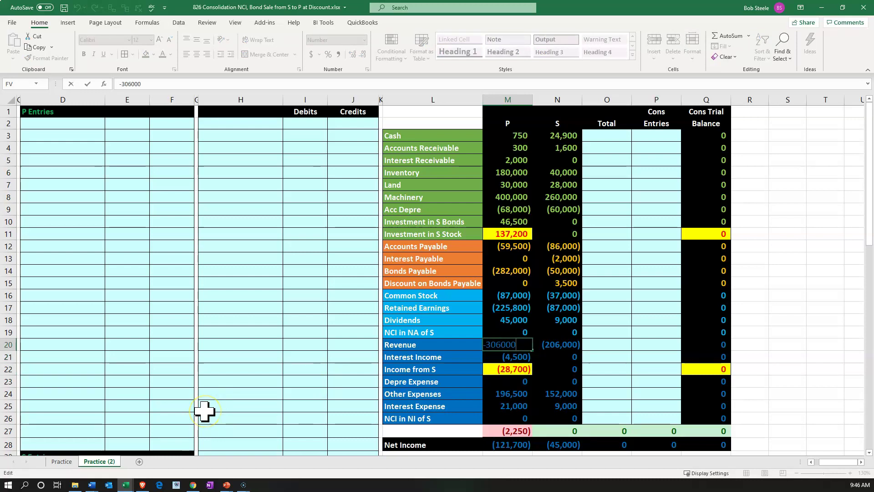
text(+2250)
key(Return)
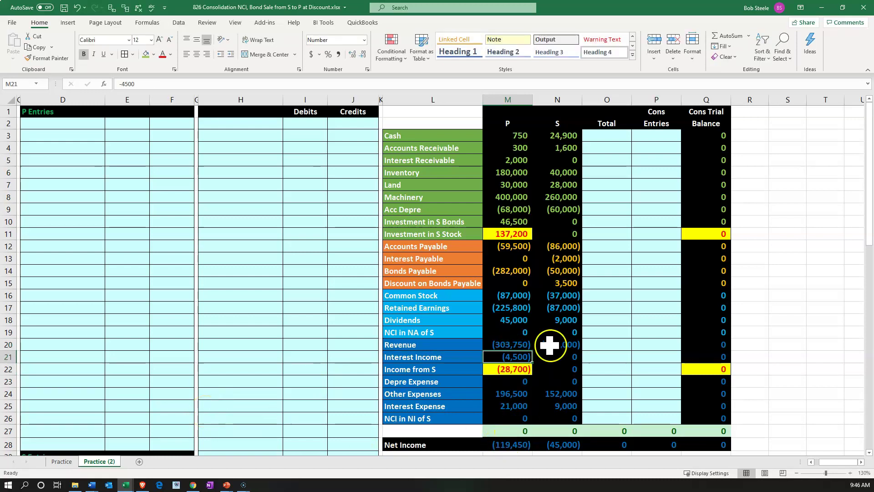
Check P's Revenue and Interest Income rows, and undo the last two changes to them
drag(509, 345, 507, 351)
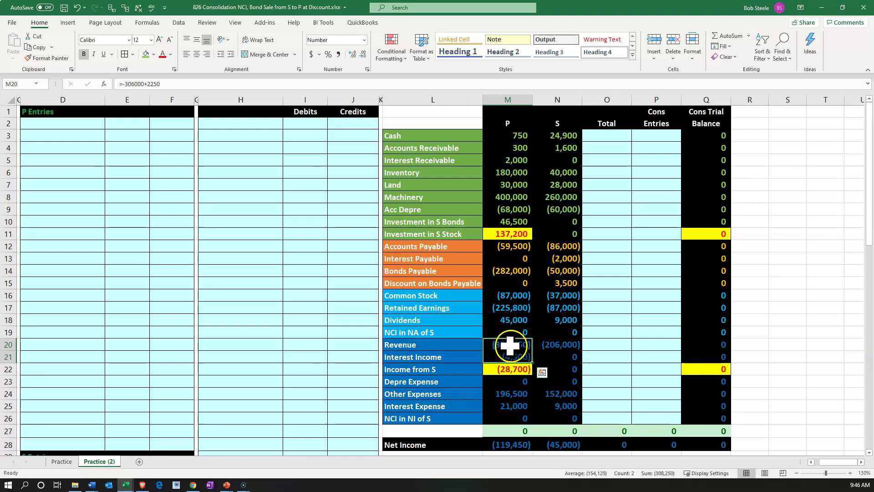
click(511, 345)
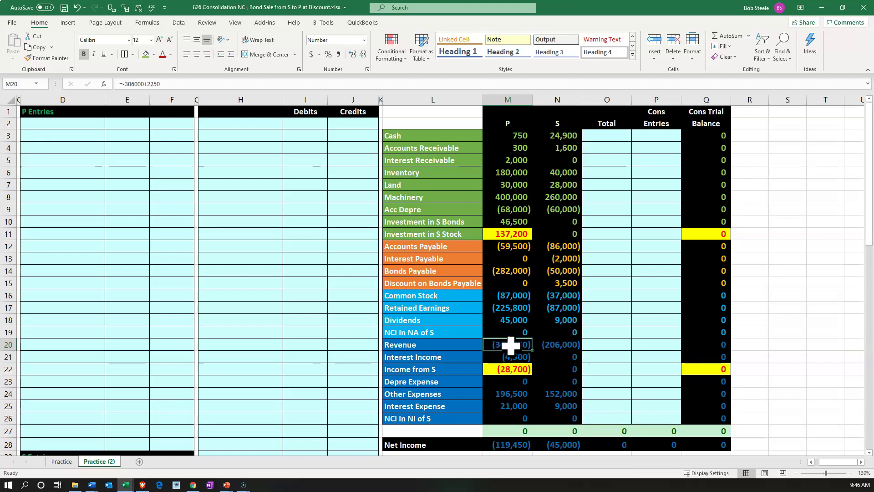
click(511, 358)
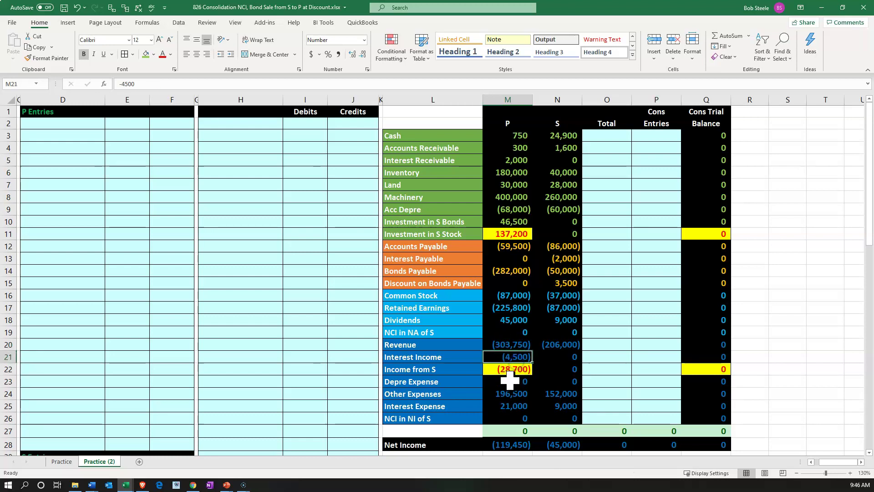
drag(472, 344, 478, 351)
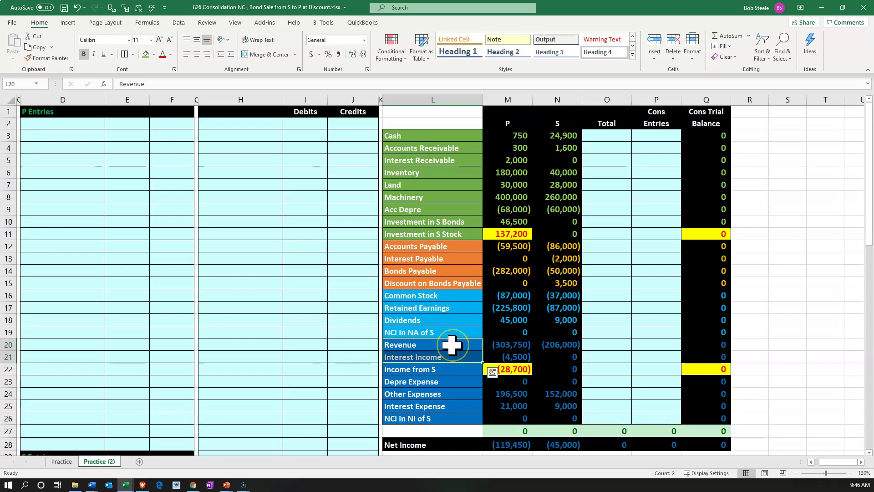
click(78, 9)
click(78, 9)
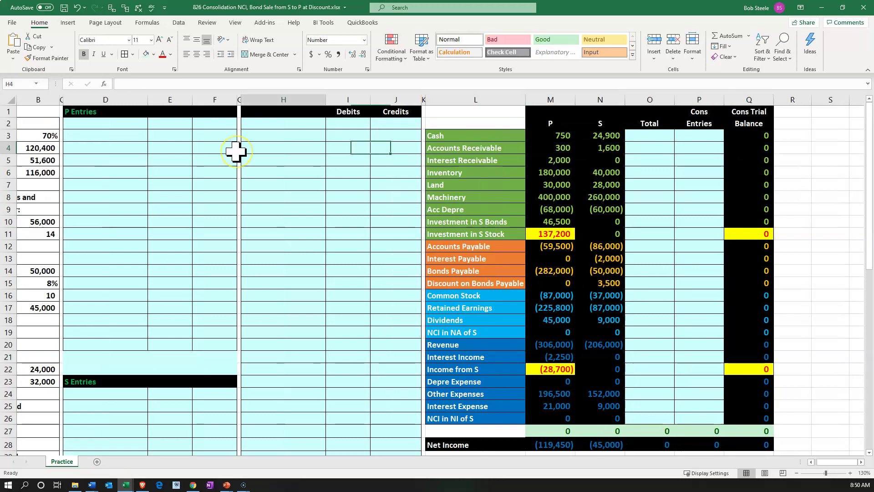
Review the stock purchase data and the equipment fair value difference with its remaining life against the trial balance accounts
scroll(236, 151, left, 1)
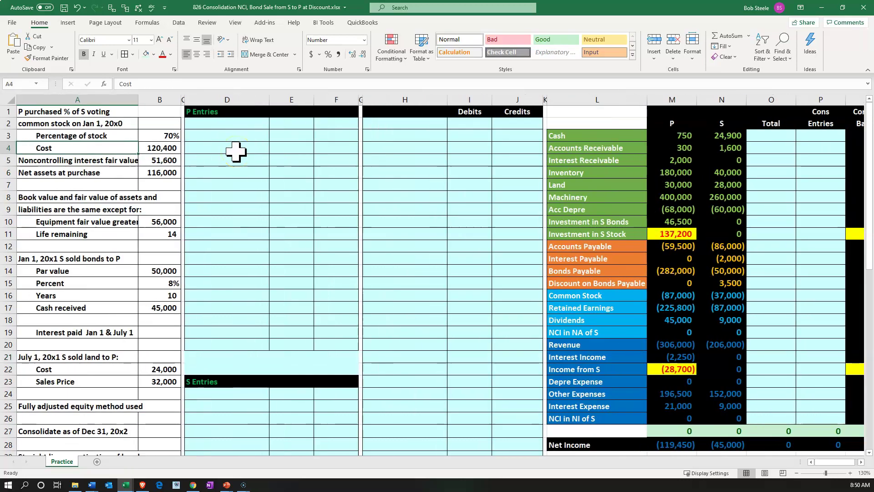
click(236, 151)
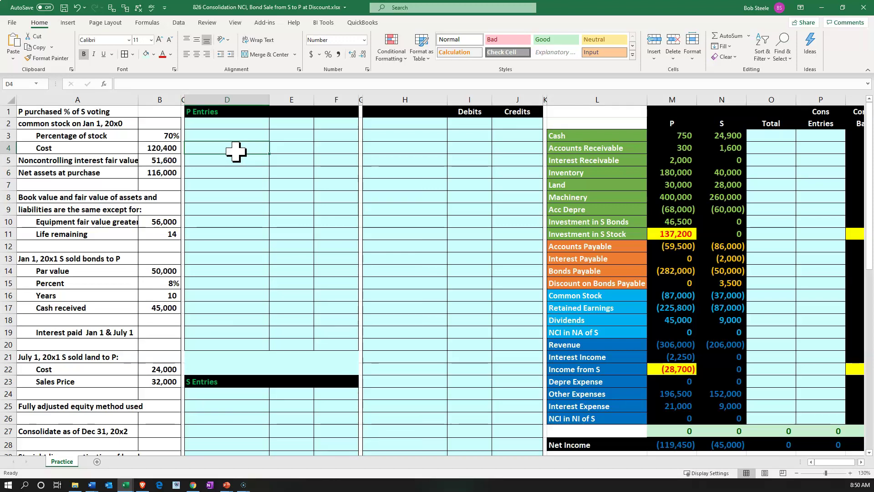
click(170, 135)
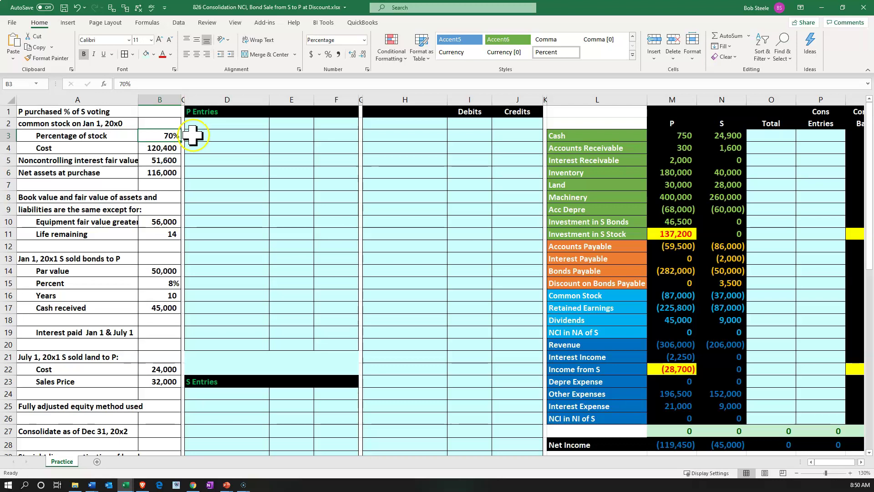
key(Down)
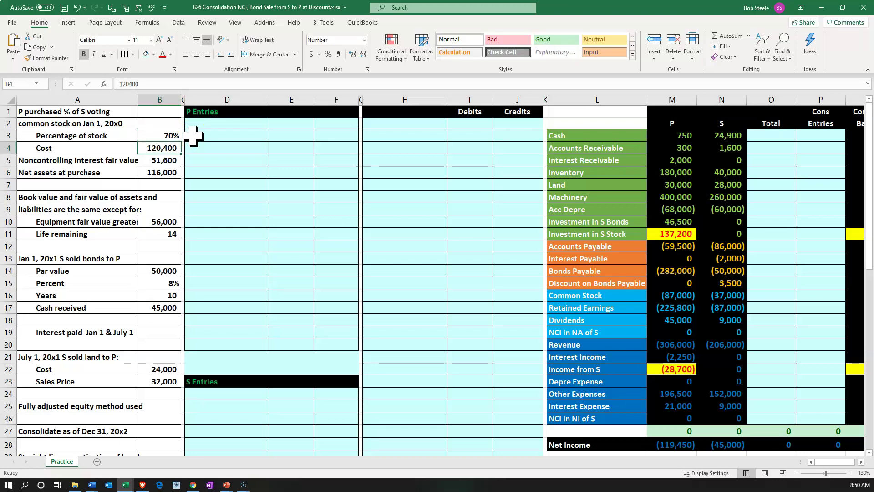
key(Down)
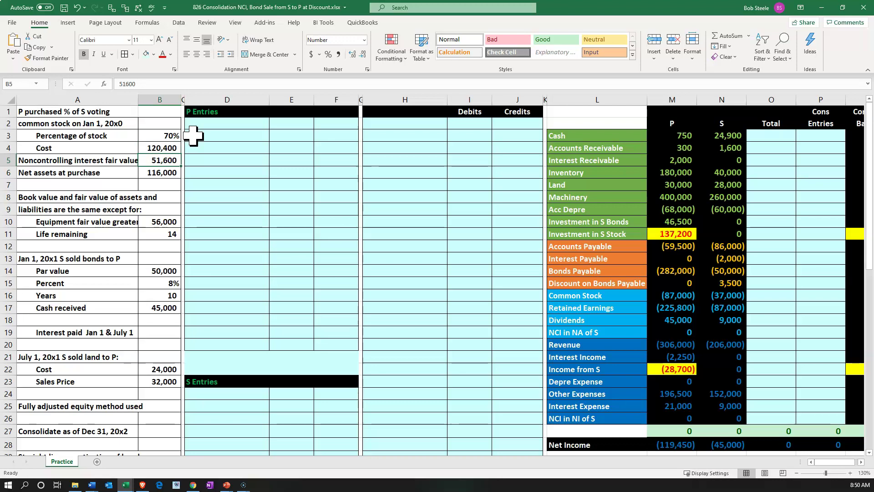
key(Down)
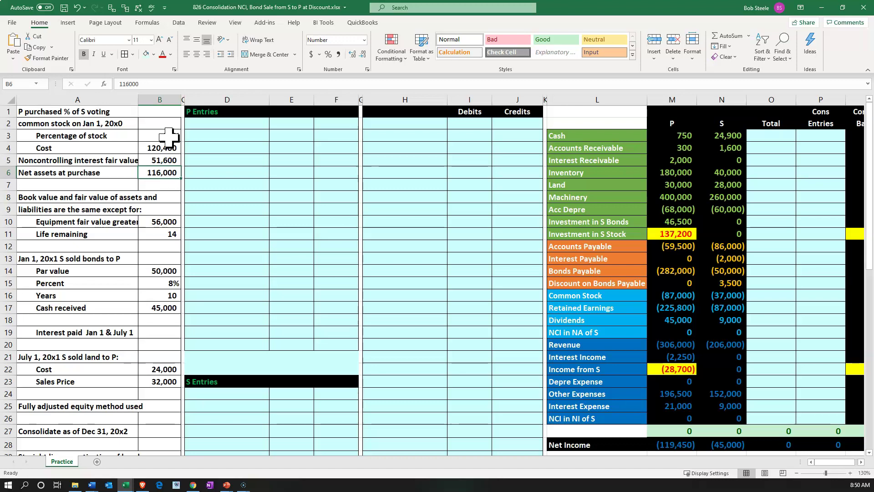
click(204, 198)
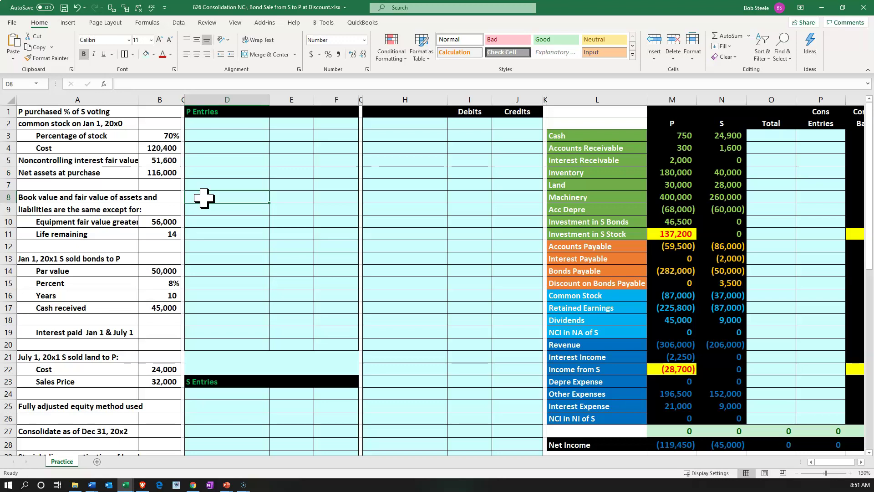
drag(578, 133, 567, 204)
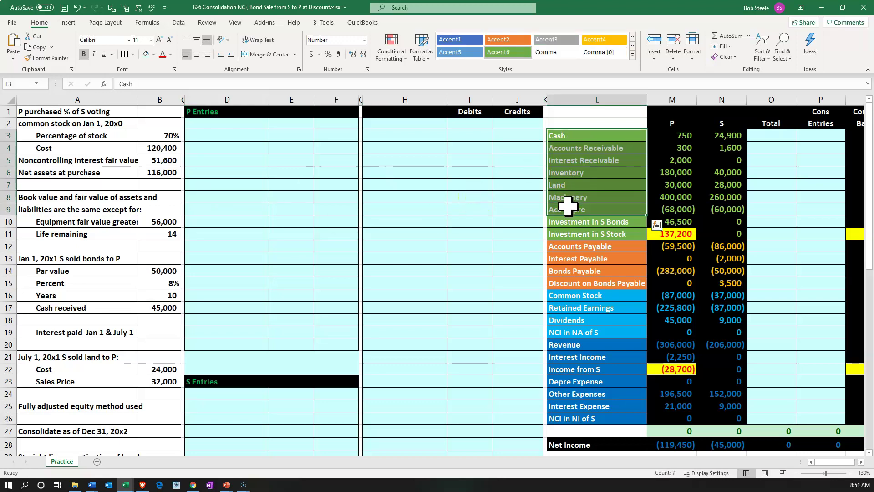
click(160, 223)
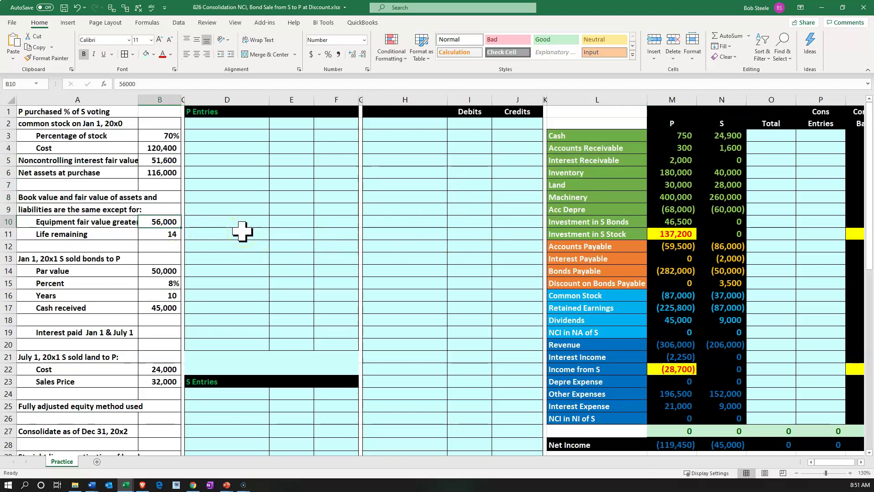
key(Down)
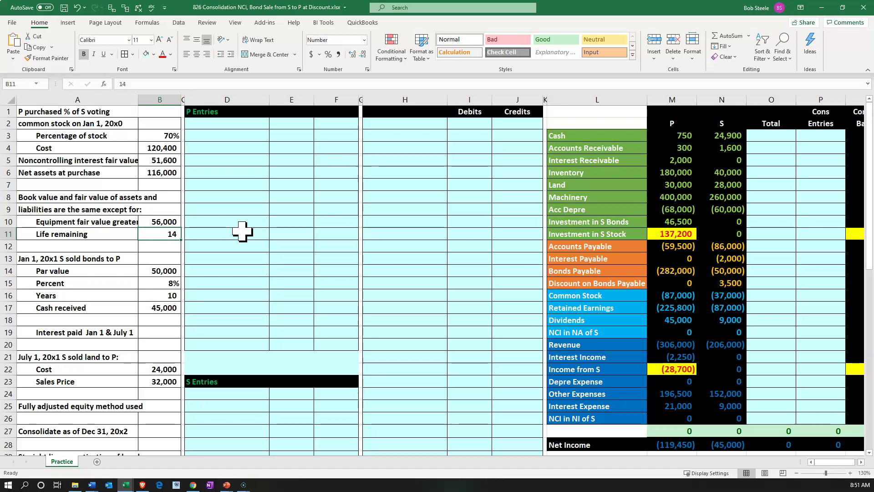
Review the terms of S's bond sale to P, from par value, rate and years to cash received and interest dates
key(Down)
key(Down)
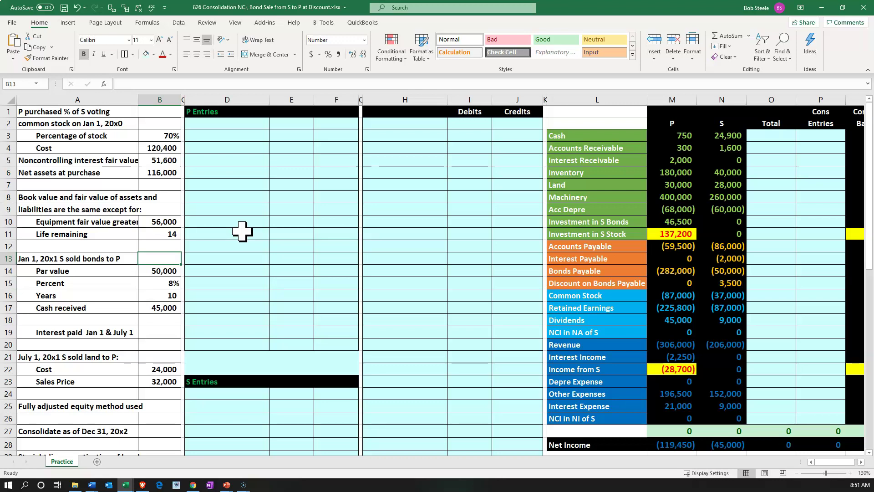
key(Down)
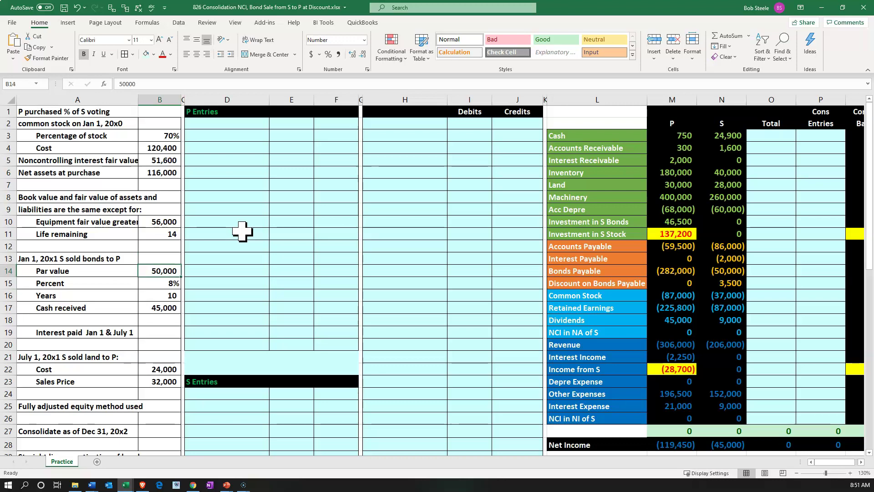
key(Down)
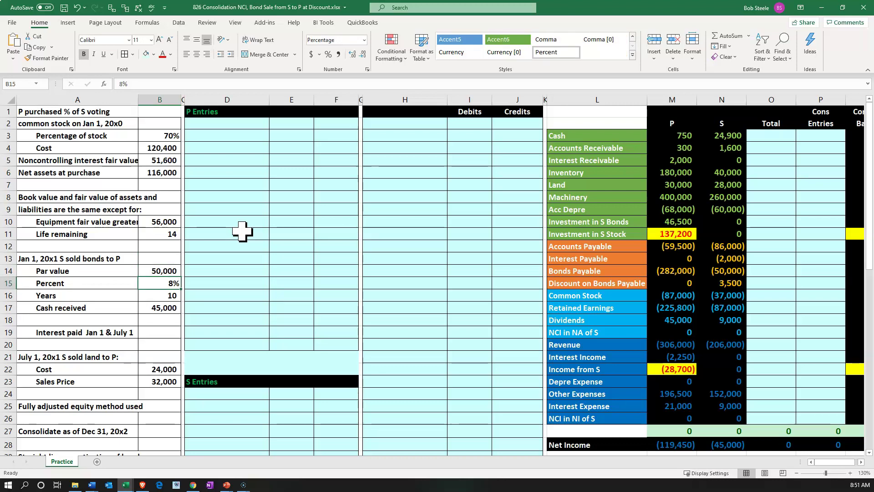
key(Down)
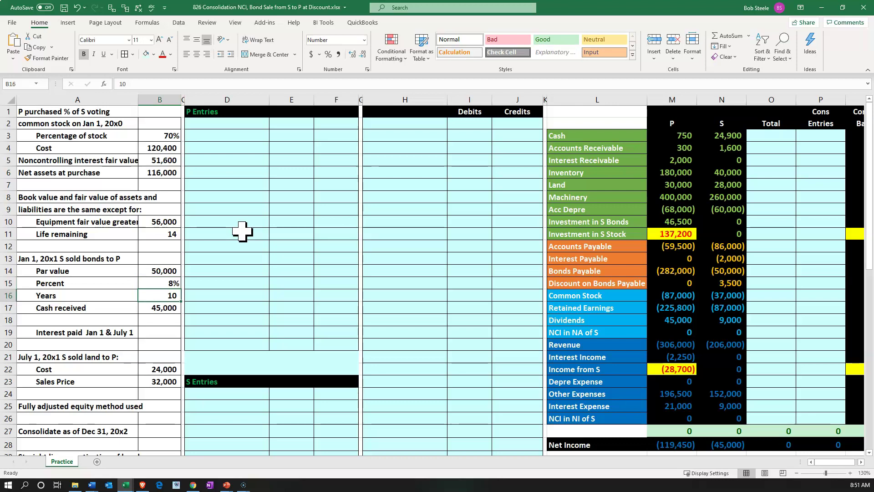
key(Down)
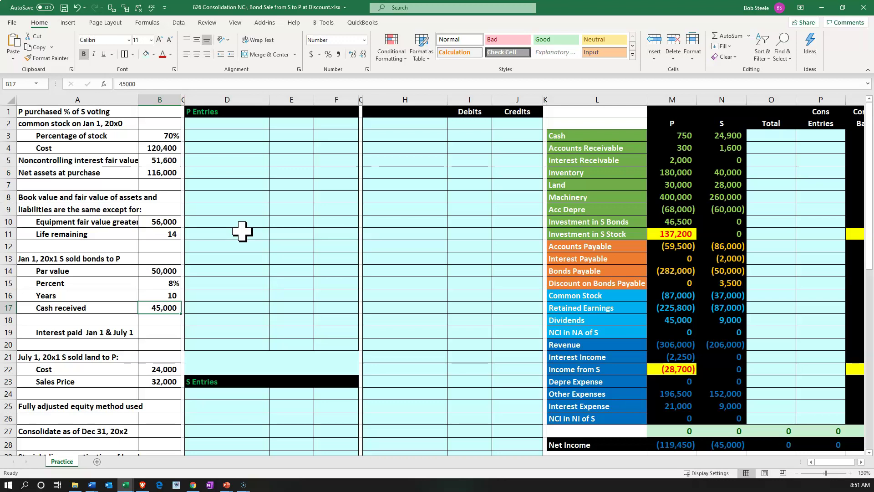
key(Down)
key(Down)
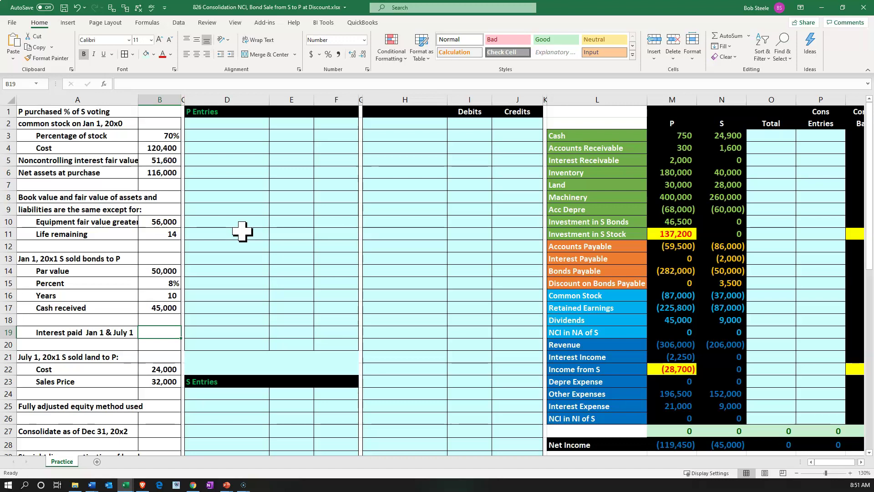
Review the land sale data and the remaining assumptions on equity method, consolidation date and bond amortization
key(Down)
key(Down)
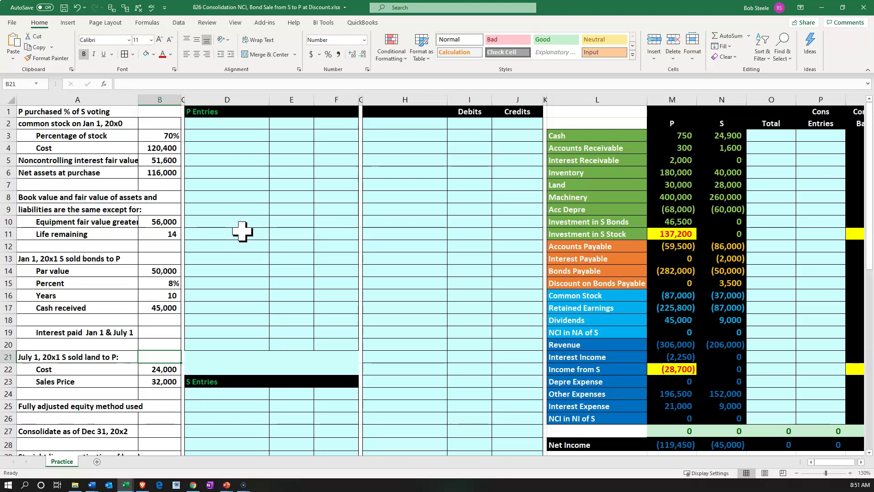
scroll(243, 232, down, 1)
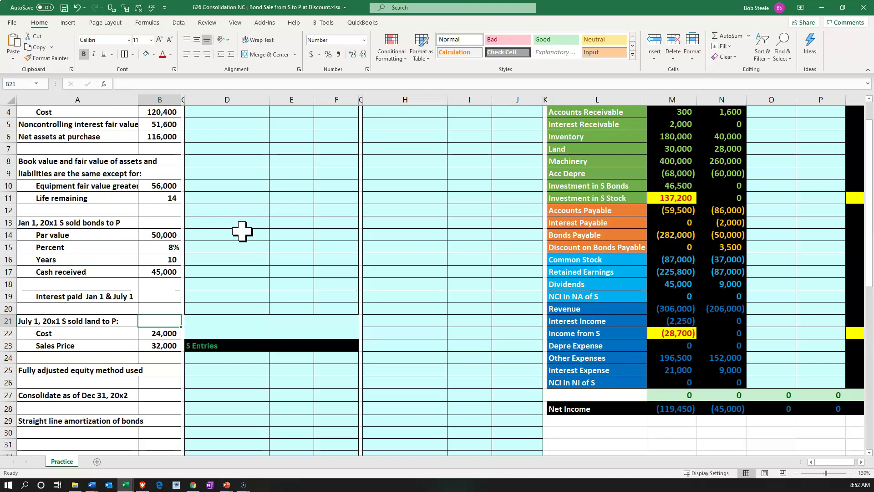
scroll(626, 202, up, 1)
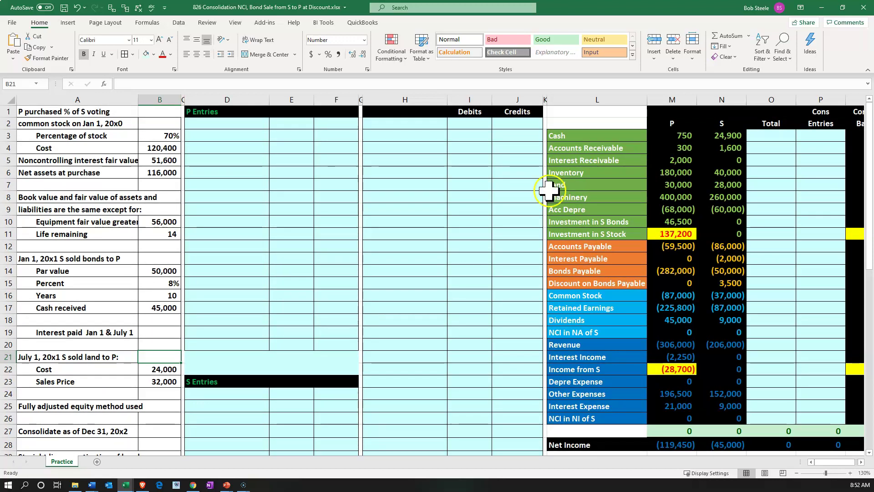
scroll(378, 245, down, 1)
scroll(428, 244, up, 1)
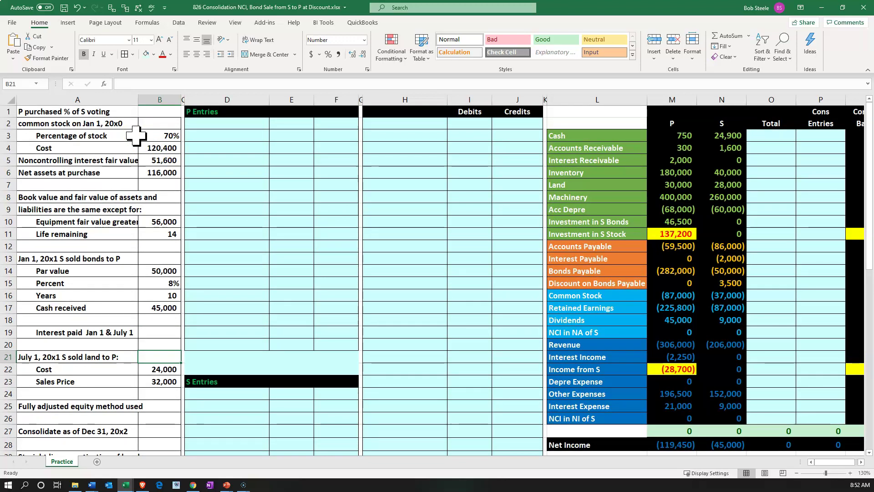
scroll(116, 254, down, 2)
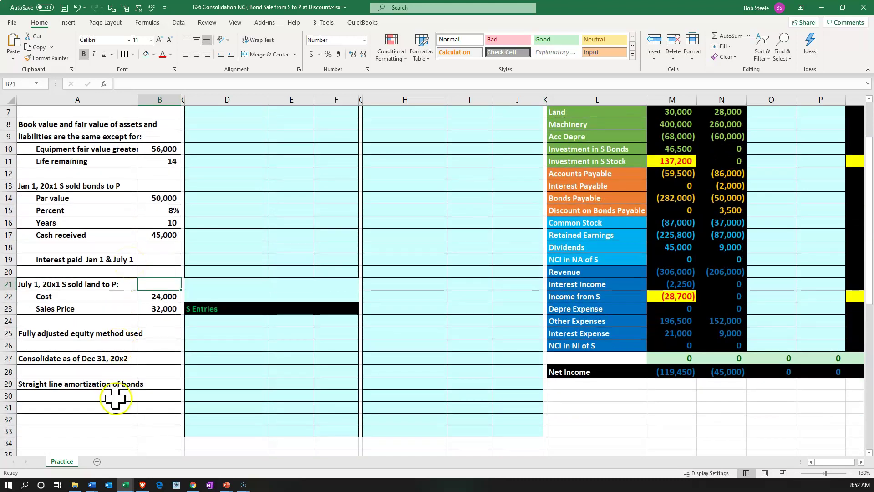
click(234, 404)
scroll(234, 404, up, 2)
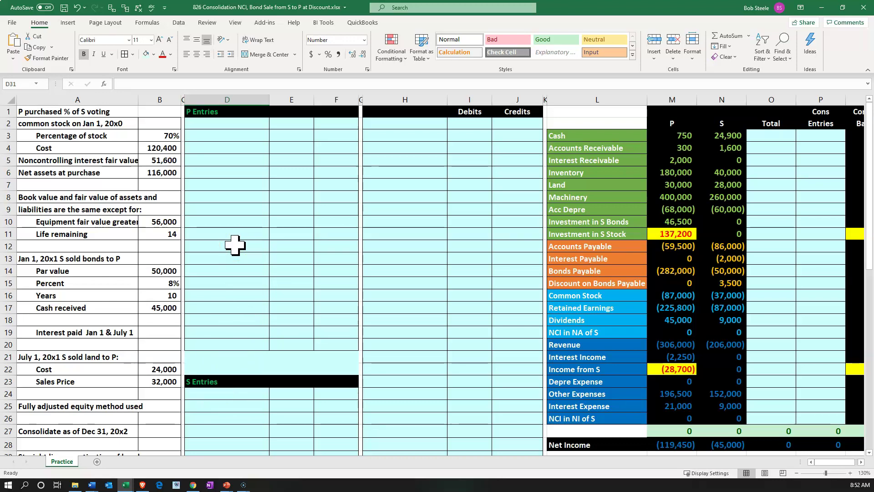
Check P's Investment in S Stock and S Bonds balances, and hide the blank debit and credit columns H through K
click(667, 235)
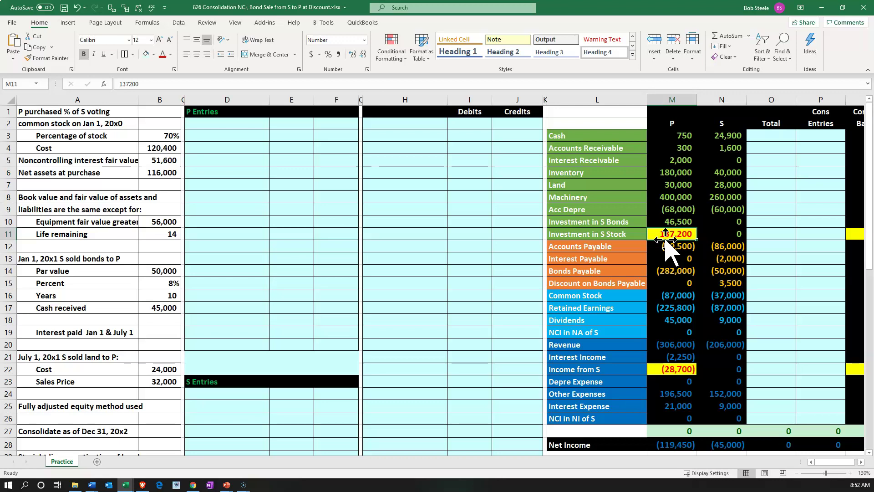
click(668, 222)
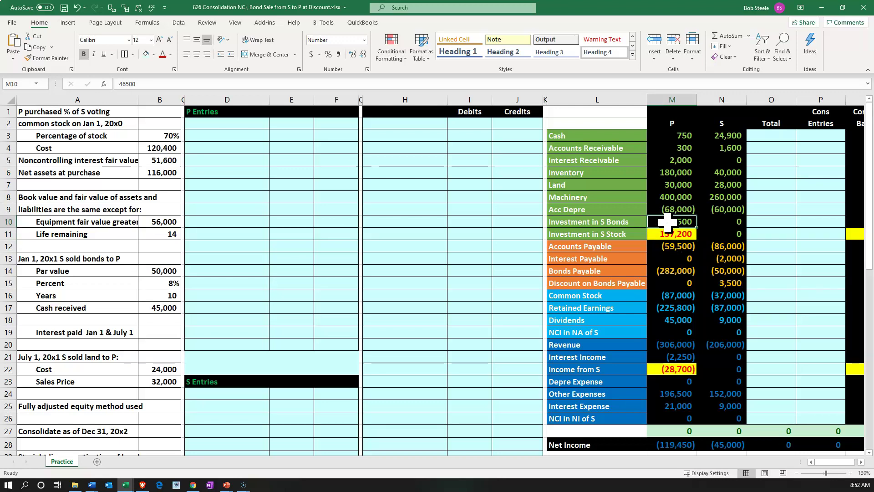
click(406, 99)
drag(406, 99, 545, 106)
right_click(470, 157)
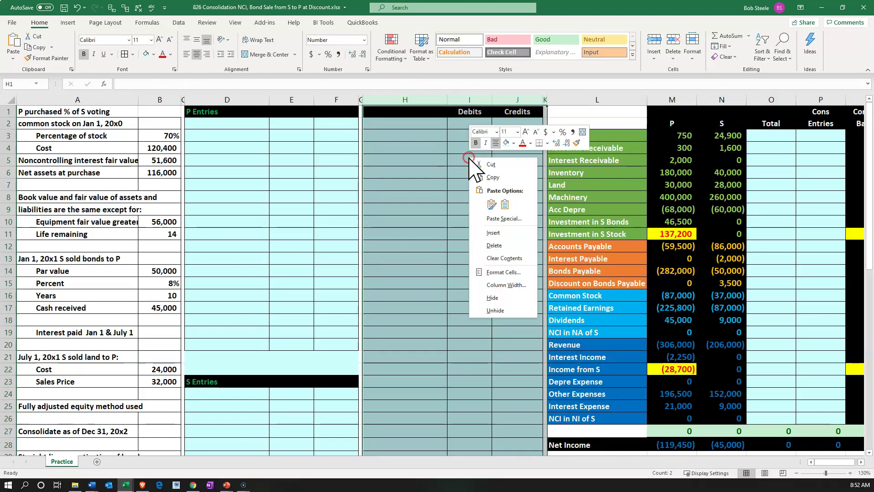
click(494, 298)
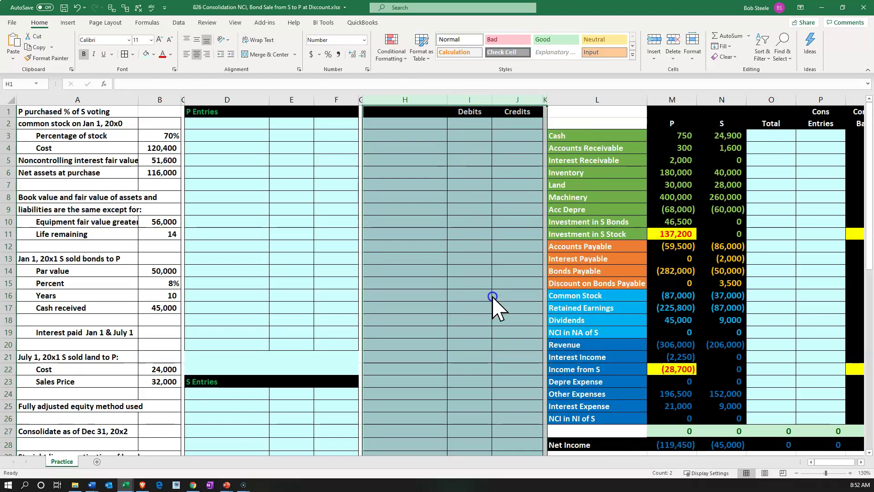
click(253, 294)
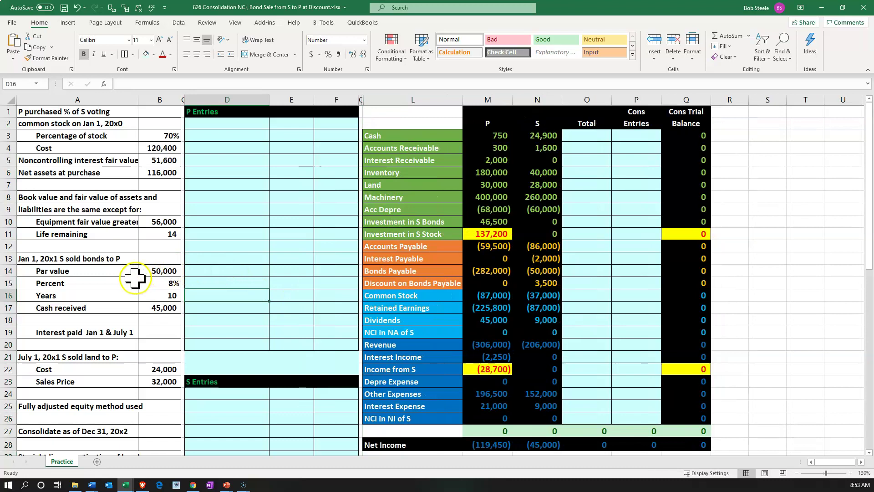
Fill the bond sale data in A13:B19 with the standard light green color
drag(70, 258, 130, 345)
drag(65, 255, 151, 329)
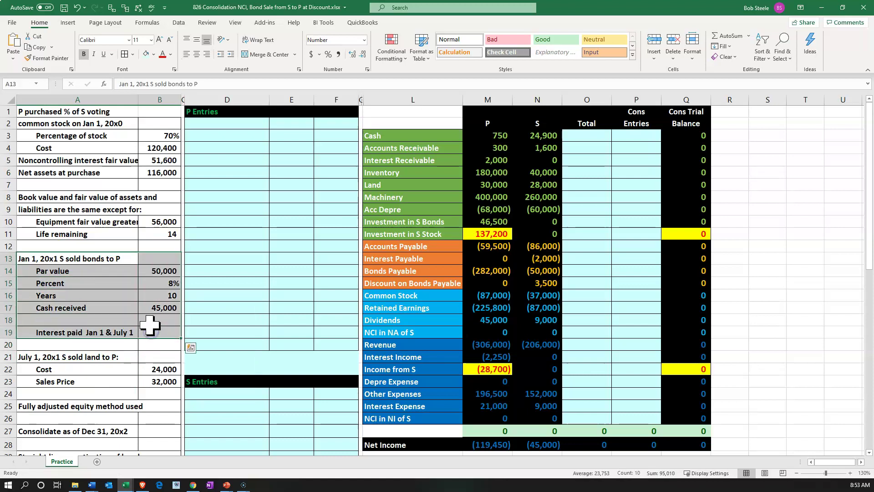
right_click(151, 327)
click(196, 350)
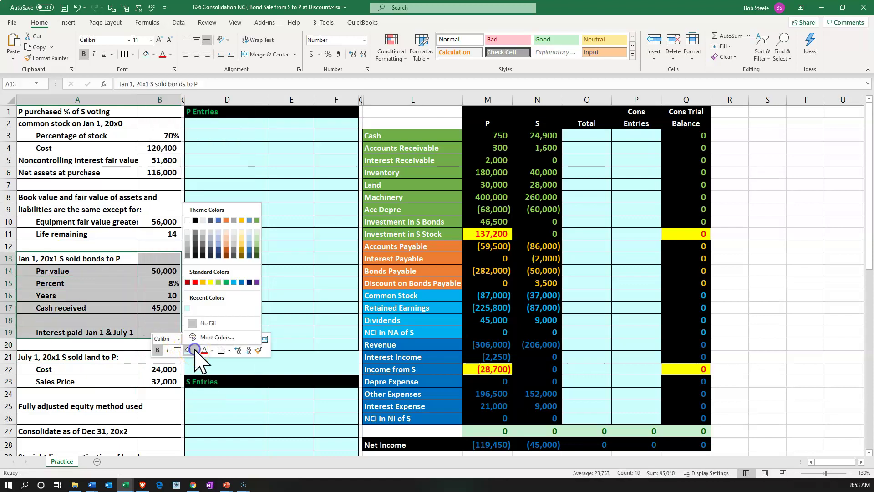
click(218, 282)
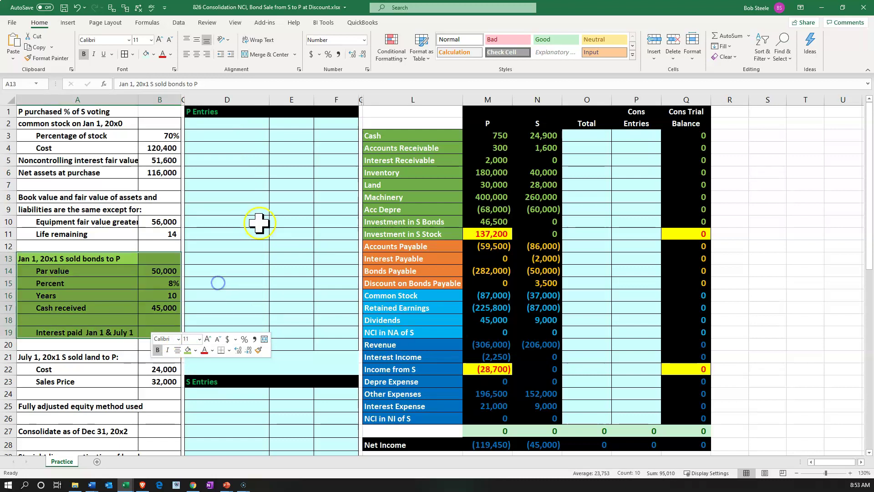
key(alt)
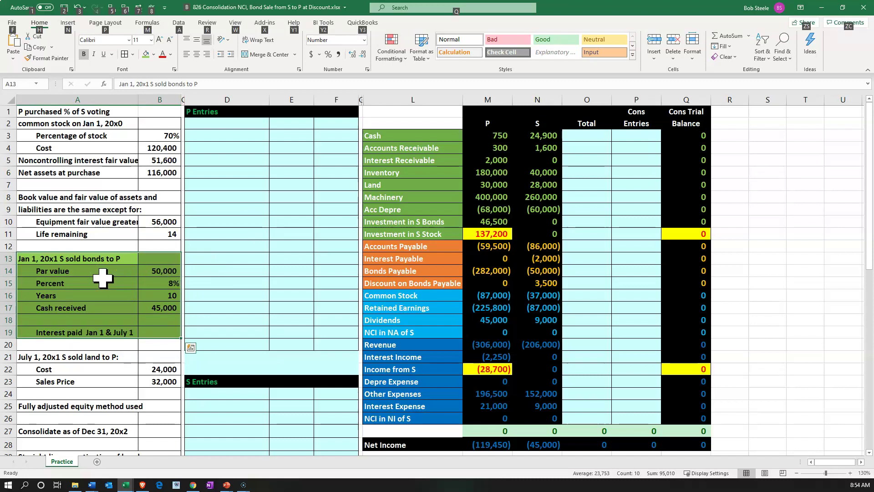
Examine the bond-related balances of P and S, including S's Bonds Payable and discount and P's Interest Receivable, against the bond sale data
click(471, 122)
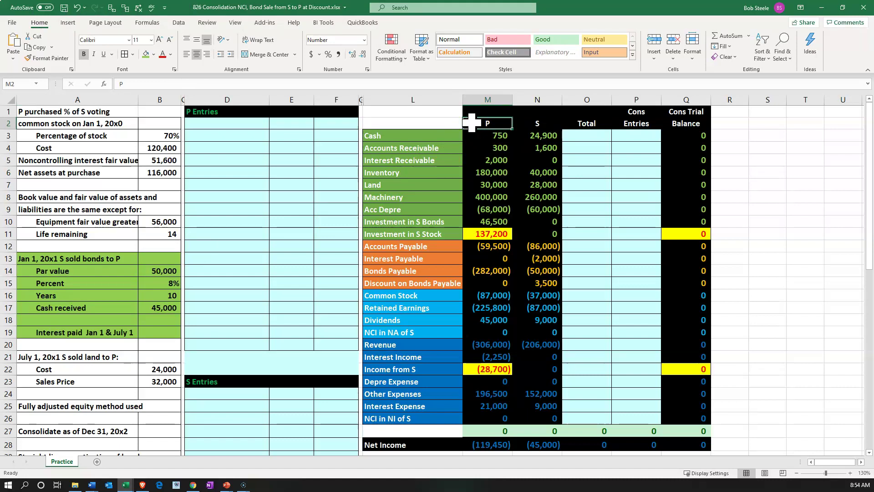
scroll(319, 273, down, 2)
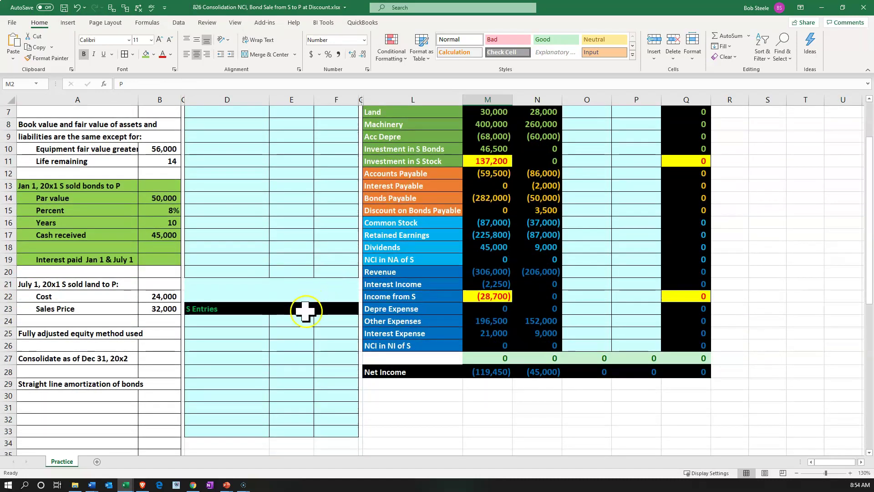
scroll(235, 357, up, 2)
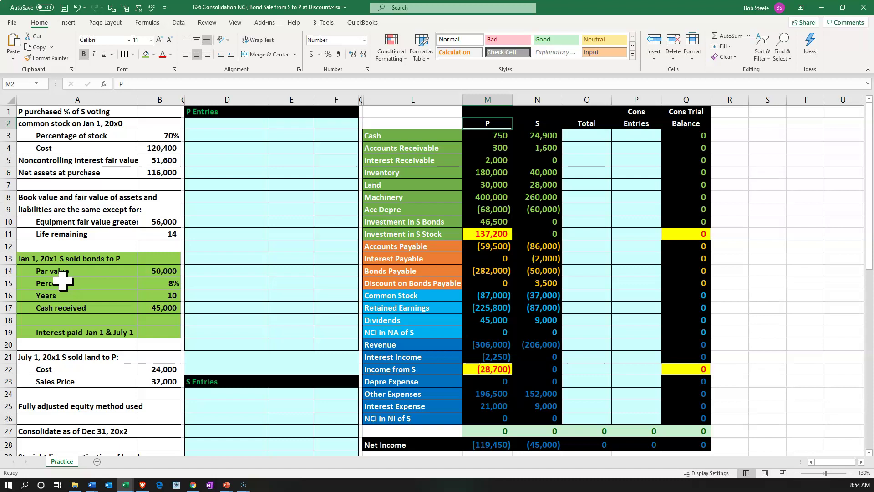
click(544, 269)
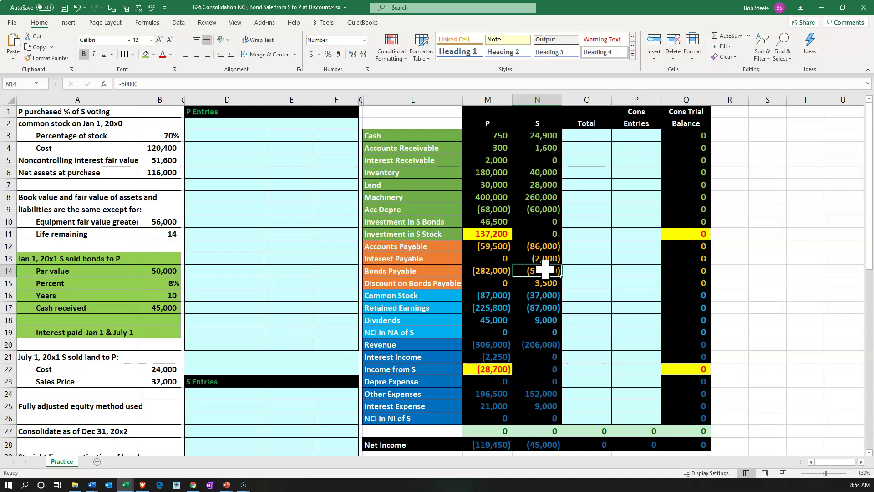
key(Down)
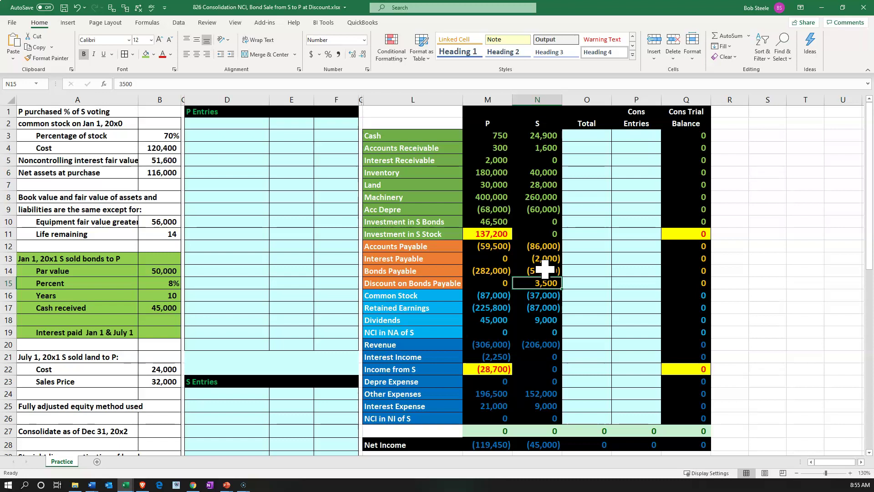
click(489, 246)
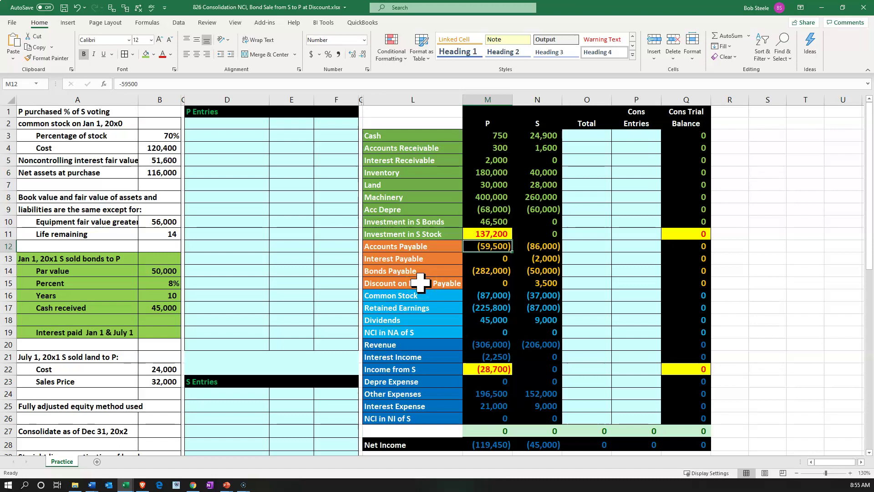
click(223, 125)
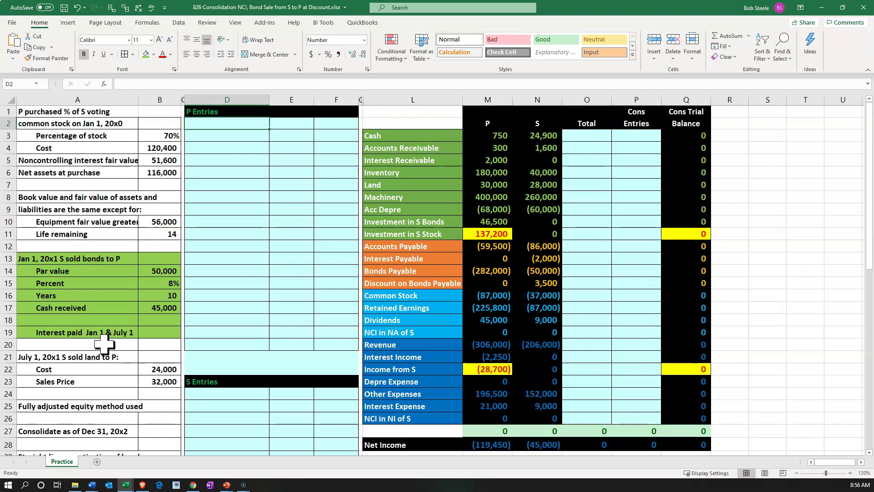
click(492, 159)
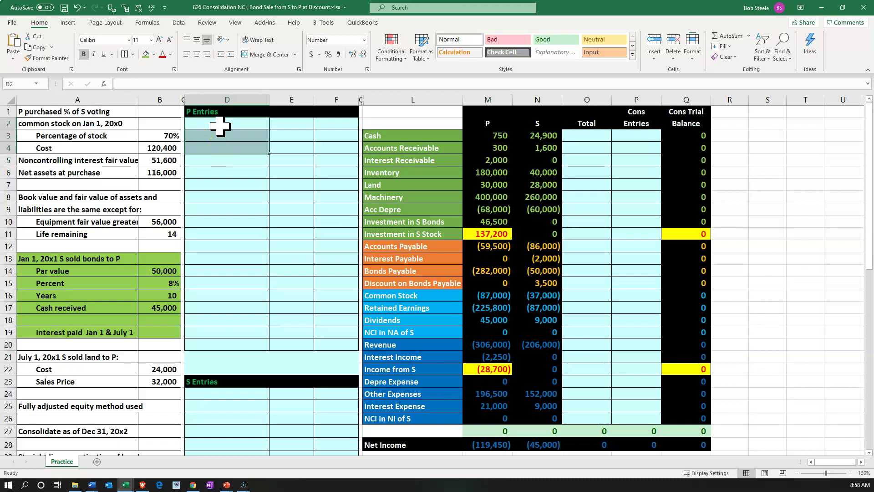
Start P's first entry in D2 with a formula linking to the Cash account name in L3
click(221, 125)
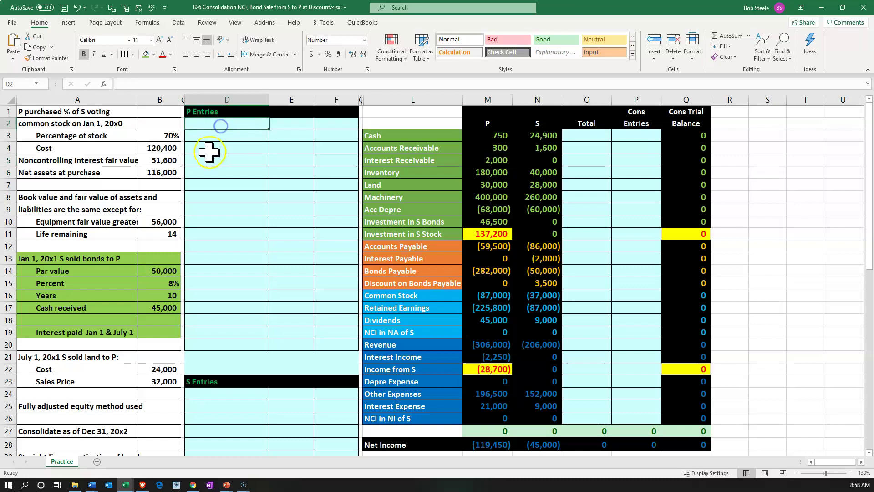
text(=)
key(Down)
key(Down)
key(Down)
key(Right)
key(Right)
key(Right)
key(Up)
key(Up)
key(Right)
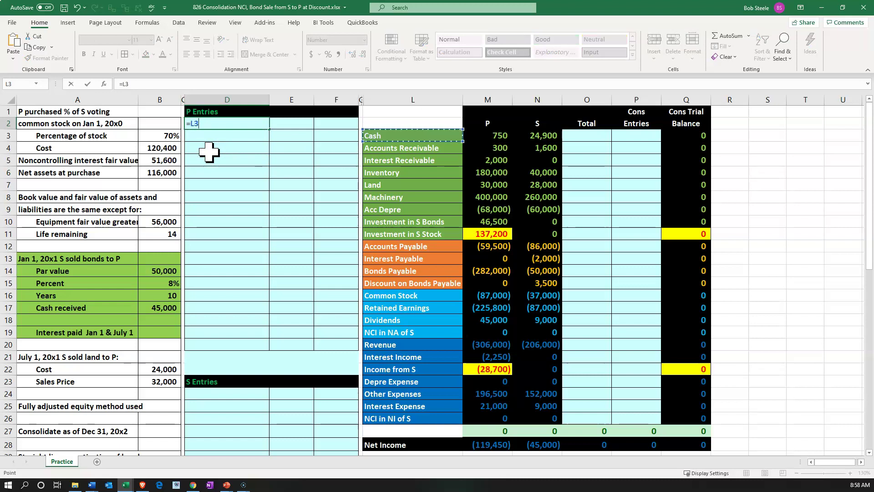
key(Return)
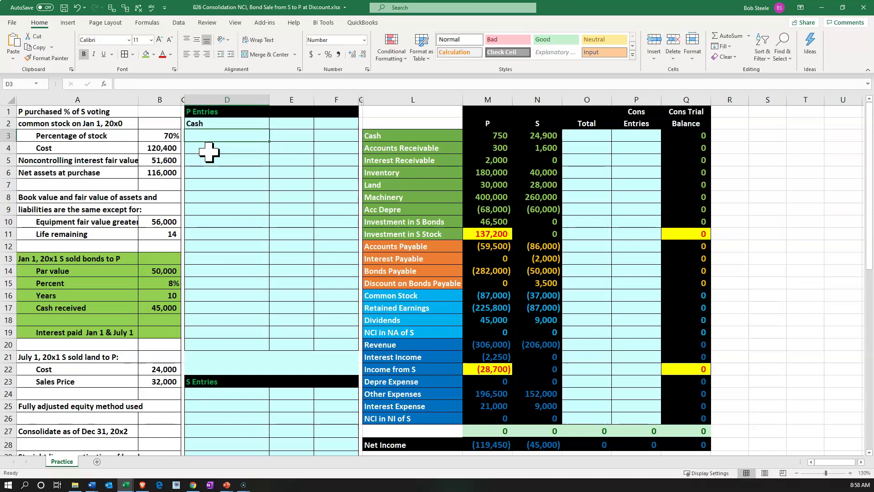
Link D3 to the Accounts Receivable name in the trial balance as the entry's second account
key(Right)
key(Right)
key(Right)
key(Right)
key(Down)
key(Return)
Calculate the semiannual interest debit to Cash in E2 as par value times percent divided by two, =B14*B15/2
key(Right)
key(Up)
key(Up)
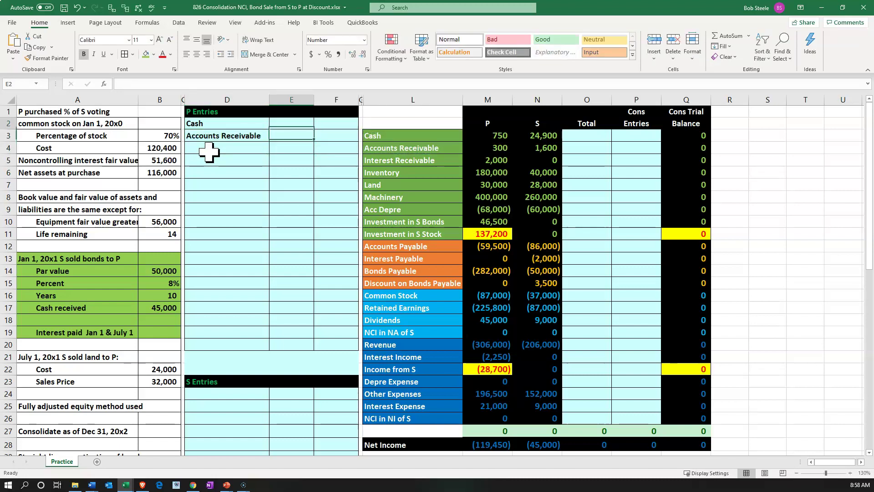
text(=)
key(Down)
key(Down)
key(Down)
key(Down)
key(Down)
key(Down)
key(Down)
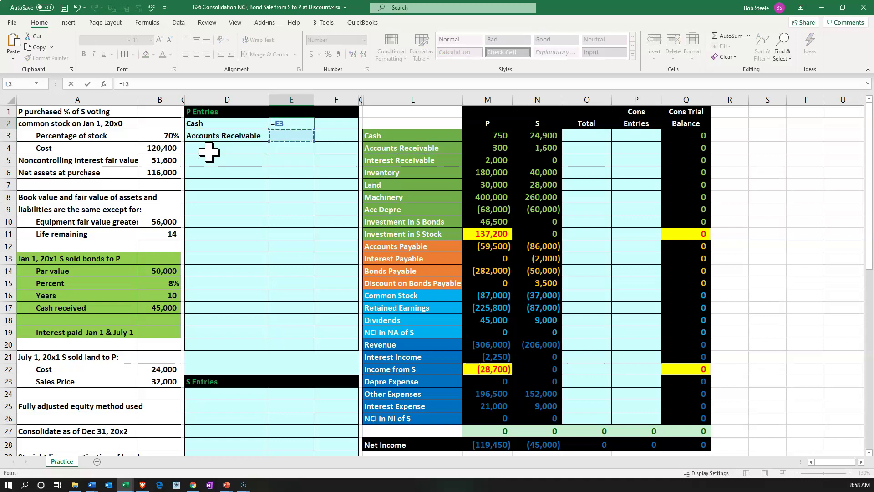
key(Down)
key(Down)
key(Down)
key(Down)
key(Down)
key(Left)
key(Left)
key(Left)
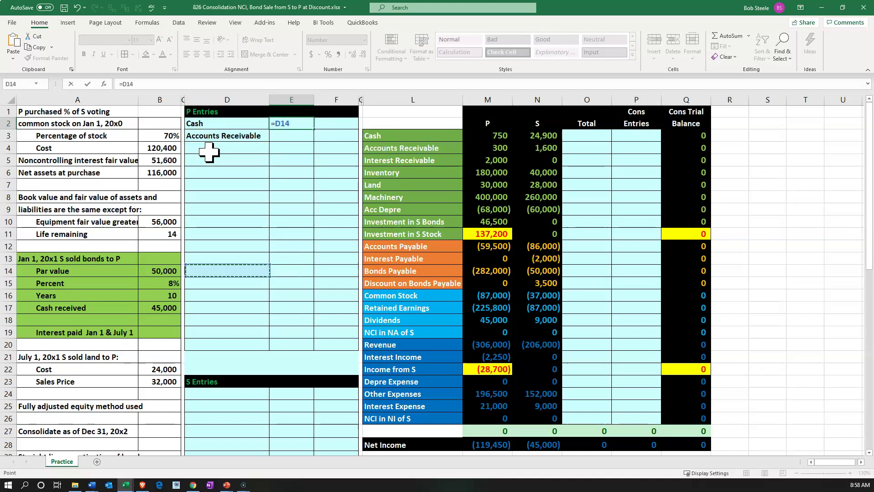
text(*)
key(Down)
key(Down)
key(Down)
key(Down)
key(Down)
key(Down)
key(Down)
key(Down)
key(Down)
key(Down)
key(Down)
key(Down)
key(Down)
key(Left)
key(Left)
key(Left)
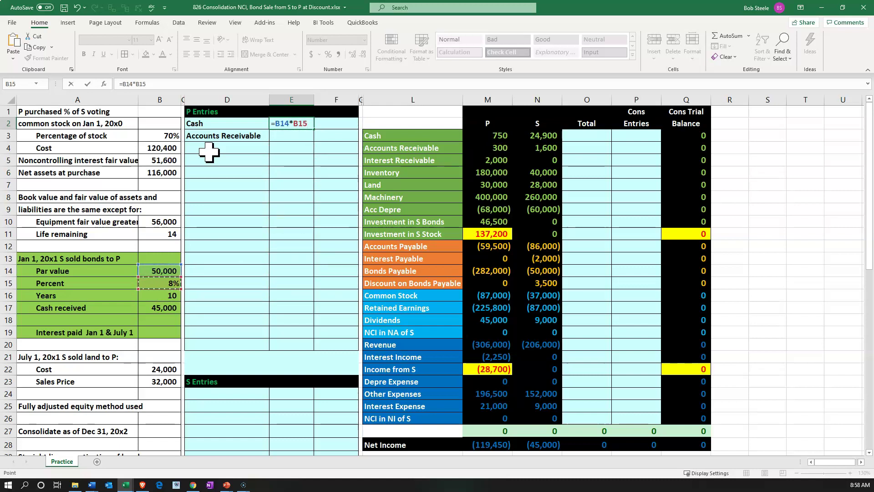
text(/2)
key(Return)
Enter the Accounts Receivable credit in F3 as the negative of the Cash debit, -E2
text(.)
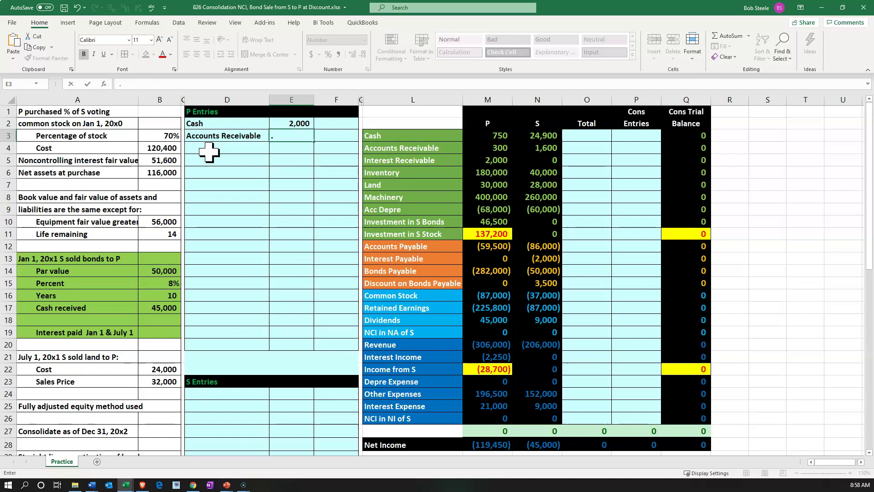
key(Tab)
text(-)
key(Left)
key(Up)
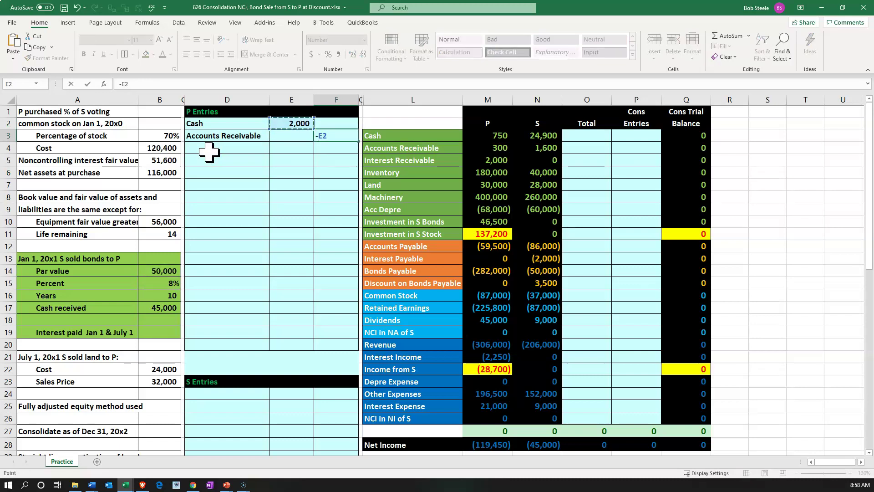
key(Return)
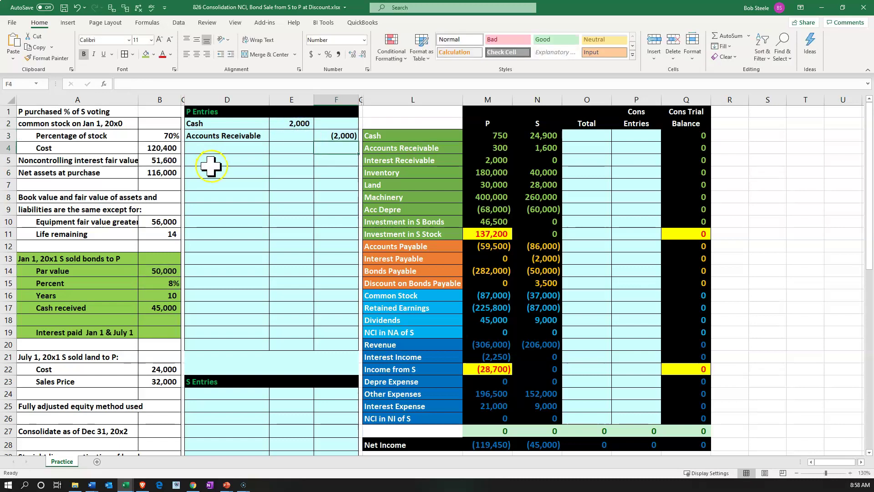
Start P's second entry in D5 by linking it to the Cash account name in the trial balance
click(211, 164)
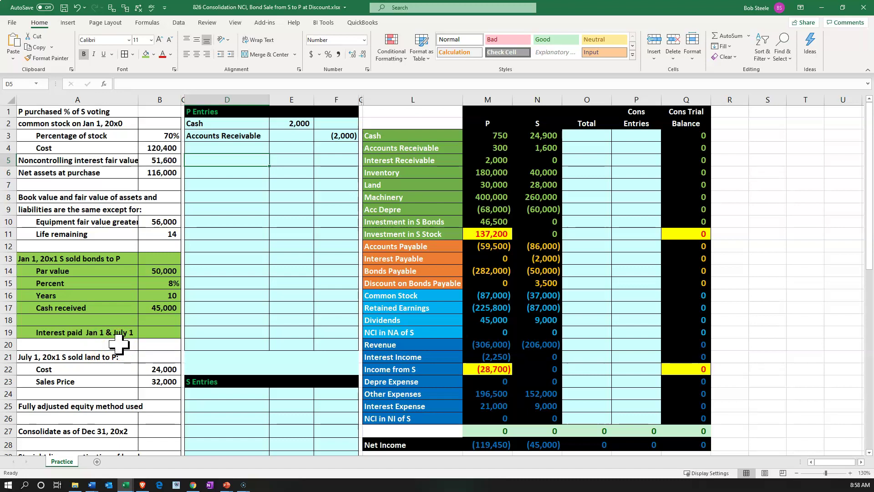
text(=)
key(Right)
key(Right)
key(Right)
key(Up)
key(Up)
key(Right)
key(Return)
Set the second entry's Cash debit in E5 equal to the first entry's Cash debit, =E2
key(Right)
key(Up)
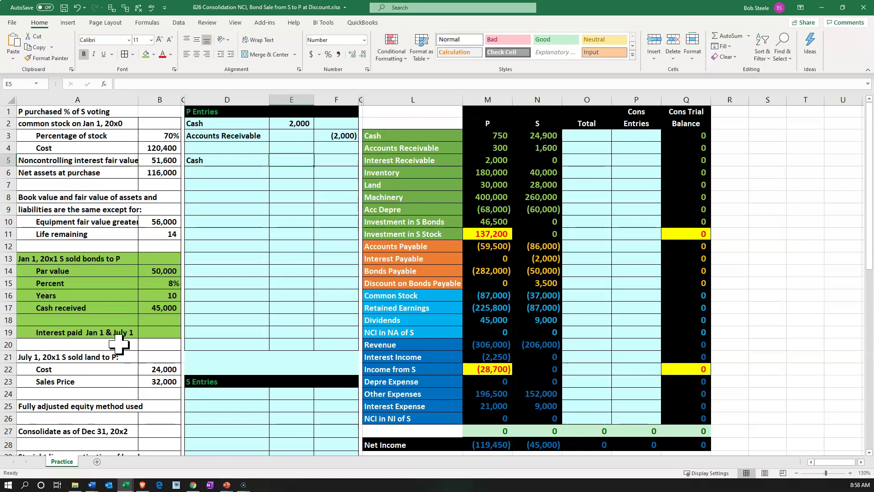
text(=)
key(Up)
key(Up)
key(Up)
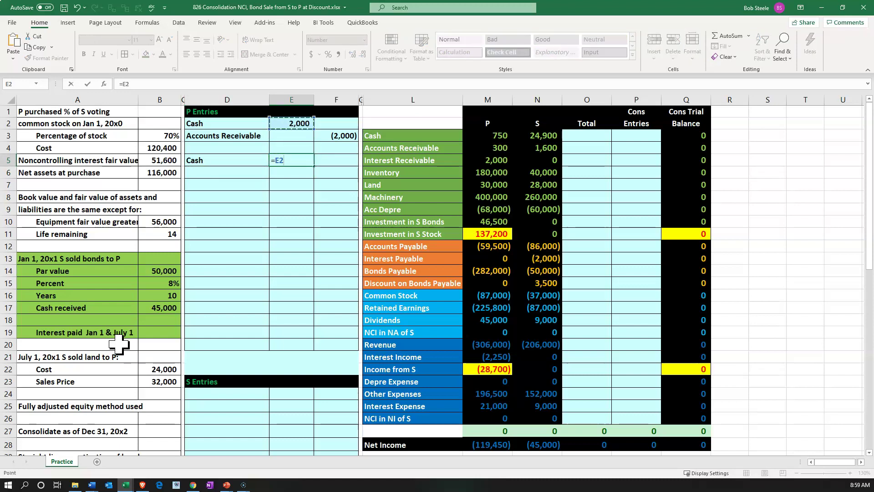
key(Return)
Compare P's Investment in S Bonds balance with S's bond-related liability accounts in the trial balance
click(266, 200)
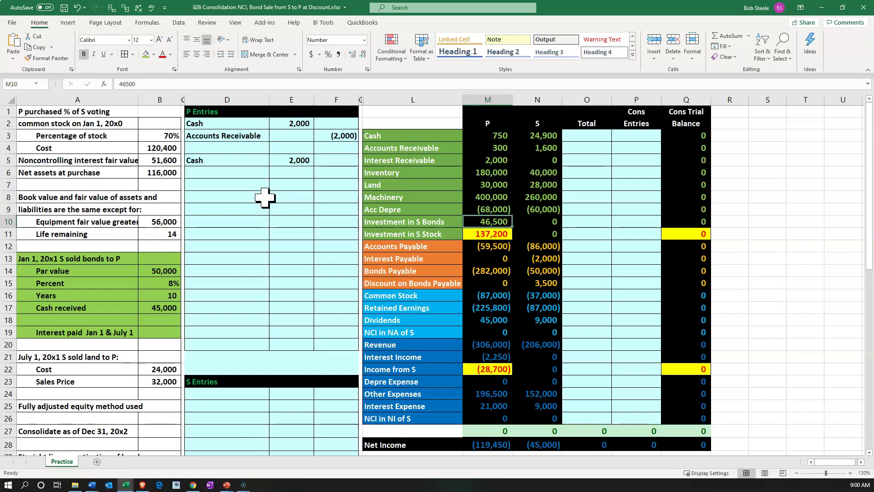
click(353, 194)
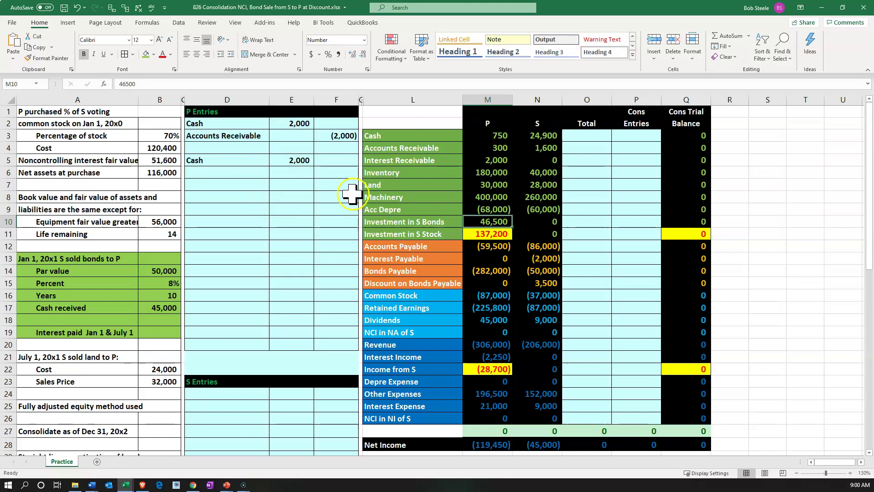
click(382, 226)
key(Right)
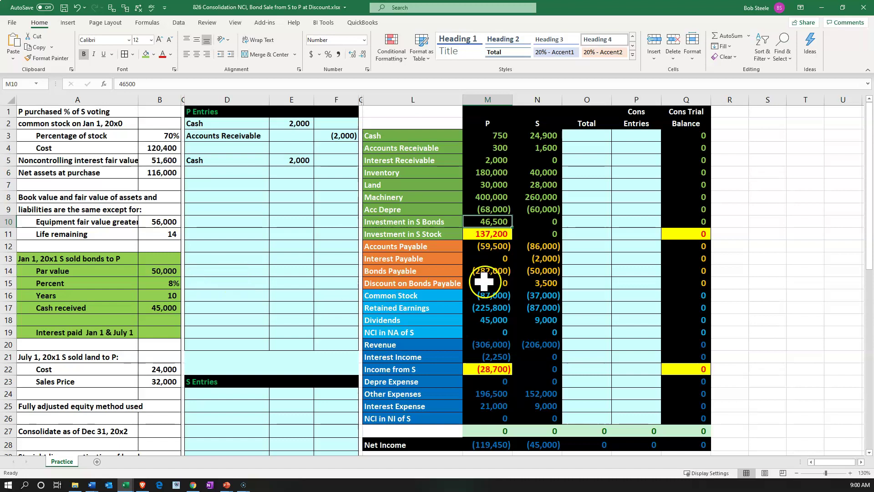
drag(549, 250, 547, 257)
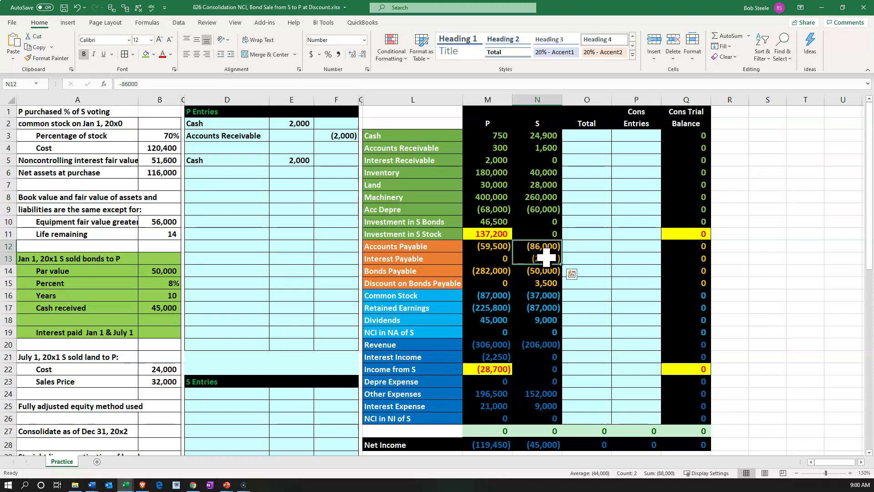
click(509, 223)
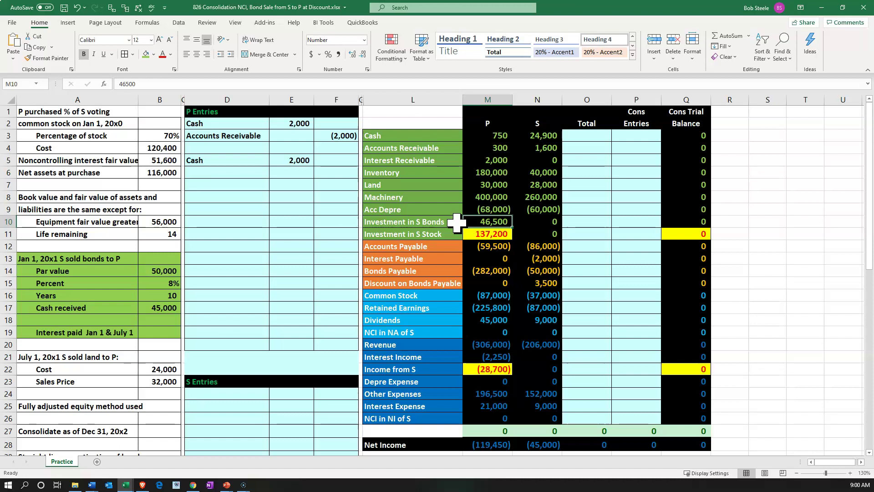
Add the second entry's next account line in D6 by linking it to Investment in S Stock in L11
click(239, 173)
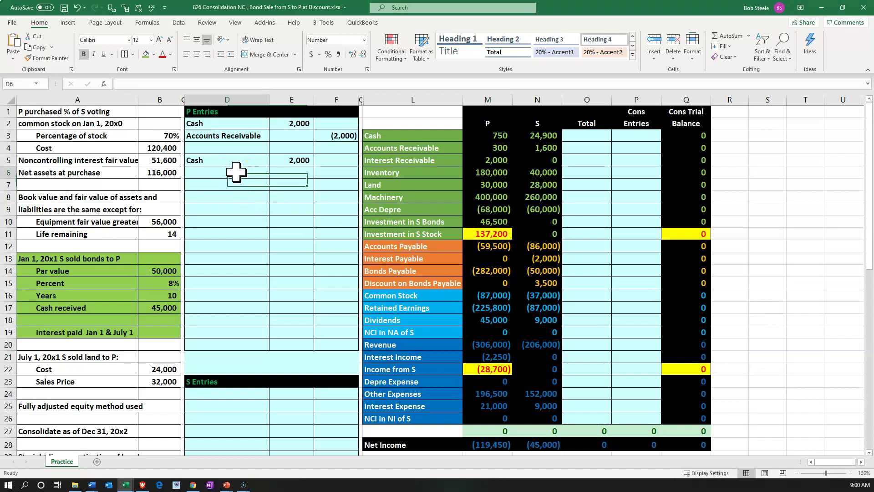
text(=)
key(Down)
key(Down)
key(Down)
key(Down)
key(Down)
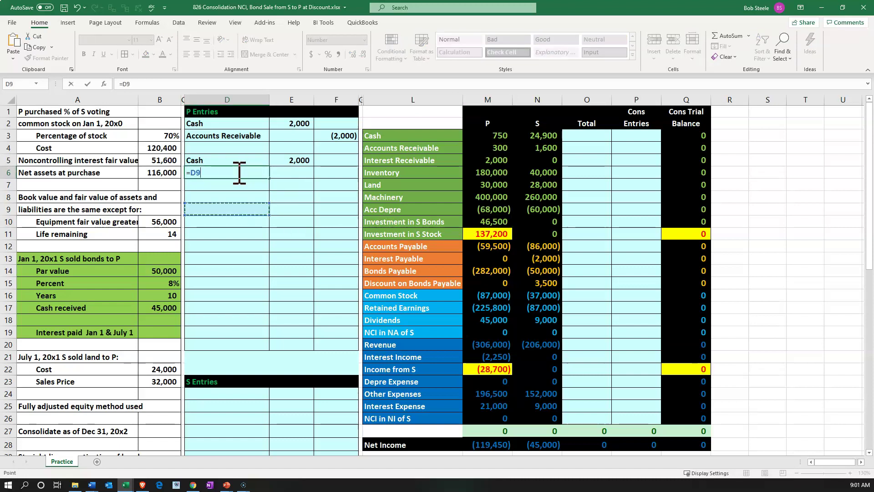
key(Right)
key(Right)
key(Right)
key(Right)
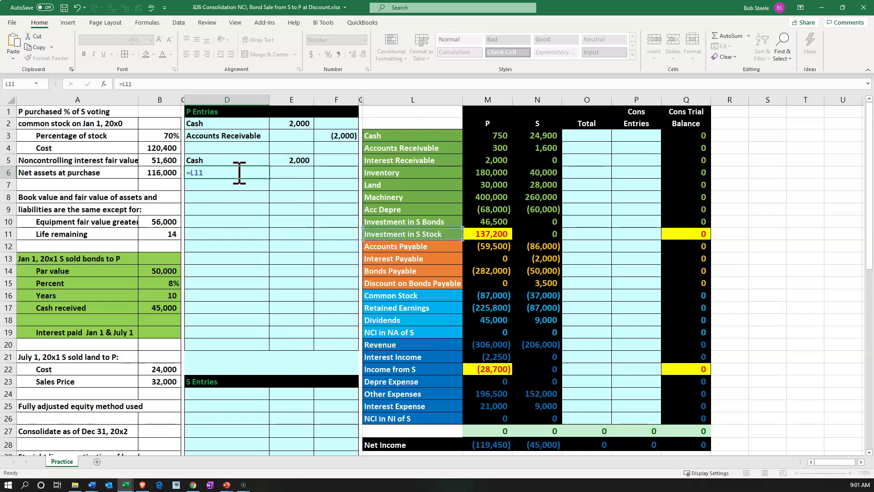
key(Return)
Calculate the semiannual discount amortization debit in E6 as par value less cash received over twice the years, =(B14-B17)/(B16*2)
click(553, 283)
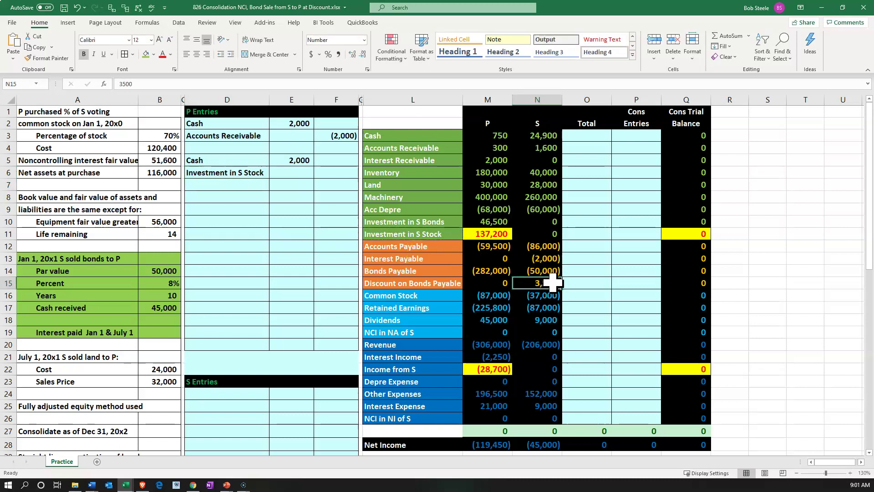
click(490, 223)
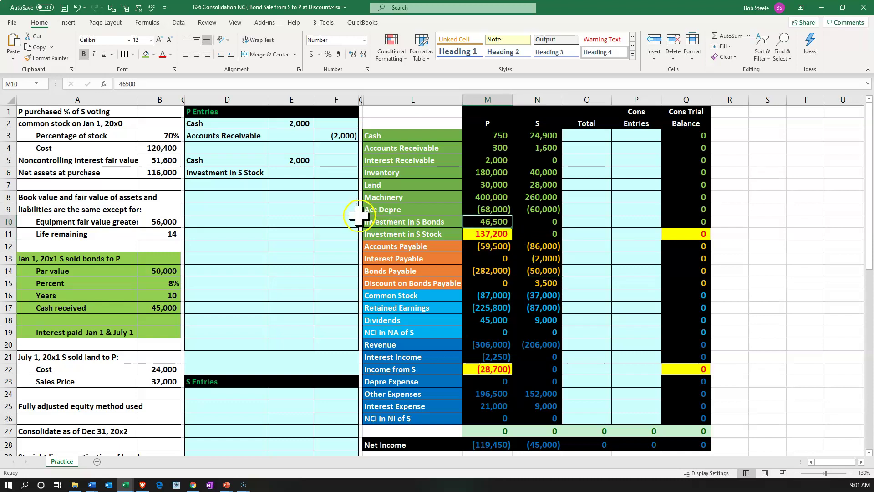
click(298, 177)
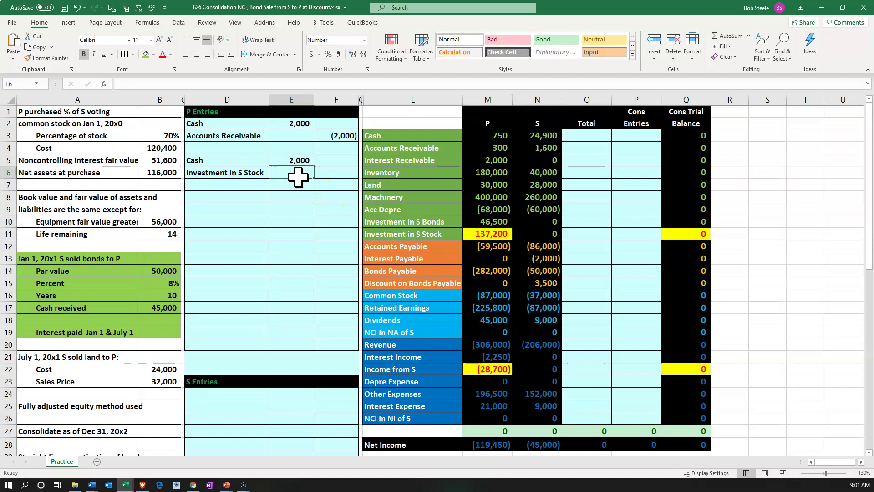
text(=)
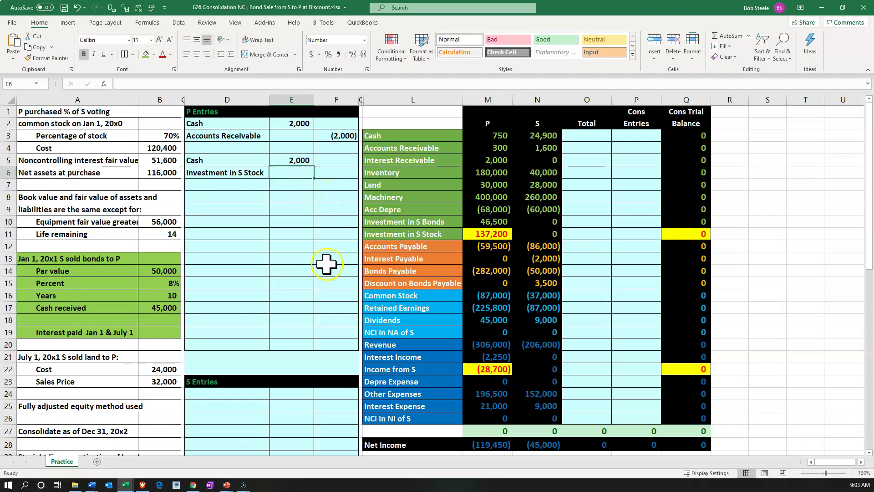
text(=)
text(()
key(Down)
key(Down)
key(Down)
key(Down)
key(Down)
key(Down)
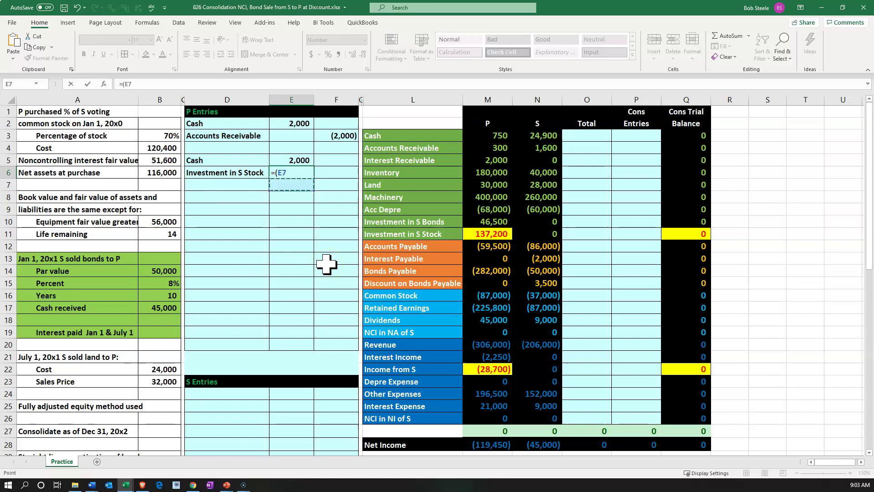
key(Left)
key(Left)
key(Left)
key(Down)
key(Down)
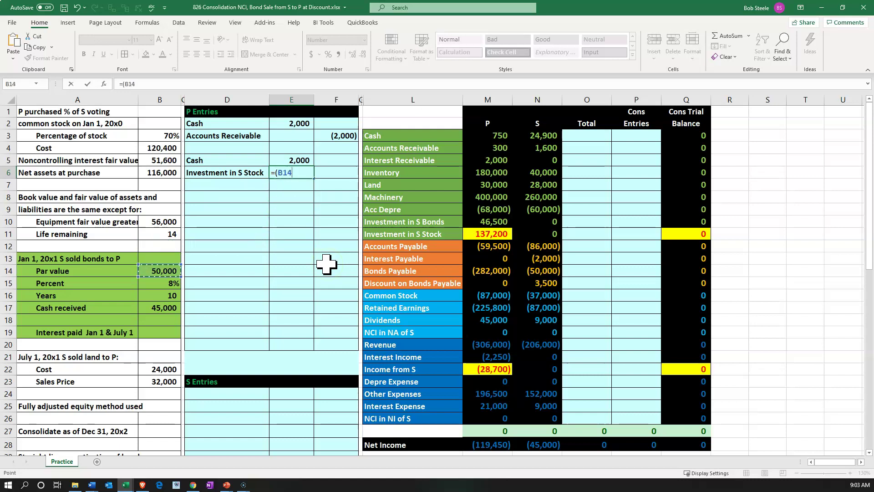
text(-)
key(Down)
key(Down)
key(Down)
key(Down)
key(Down)
key(Down)
key(Down)
key(Down)
key(Down)
key(Down)
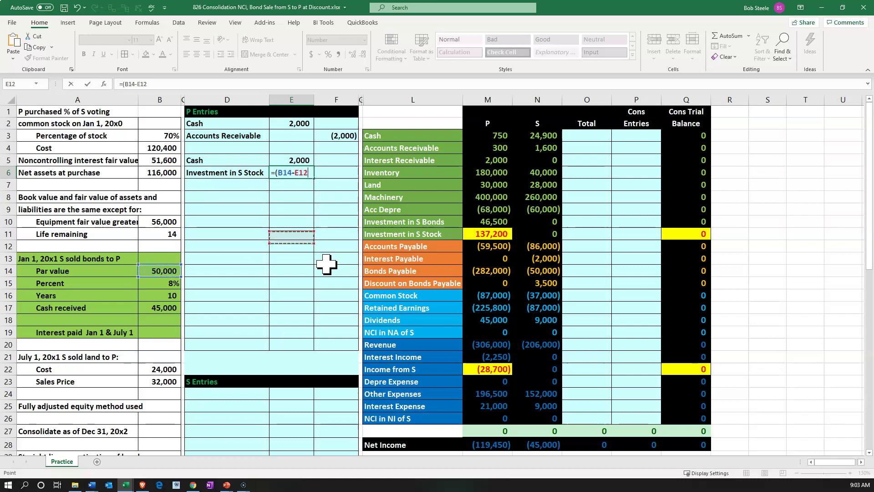
key(Left)
key(Left)
key(Left)
key(Down)
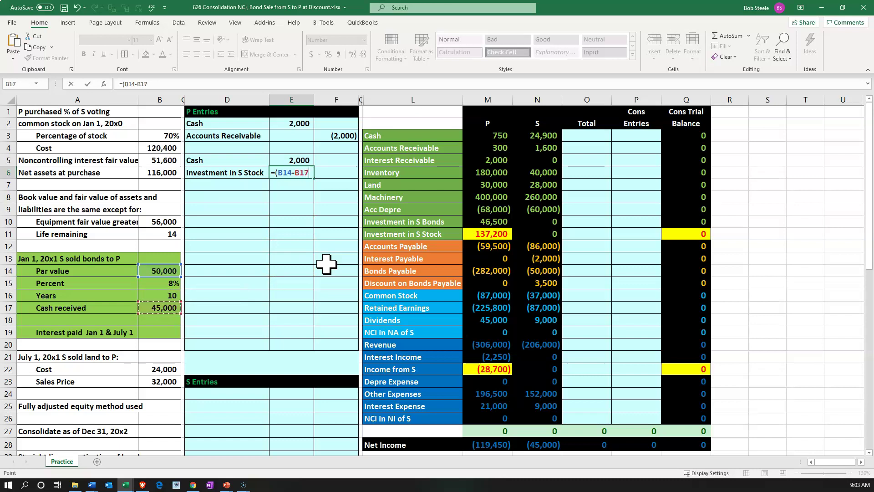
text()/()
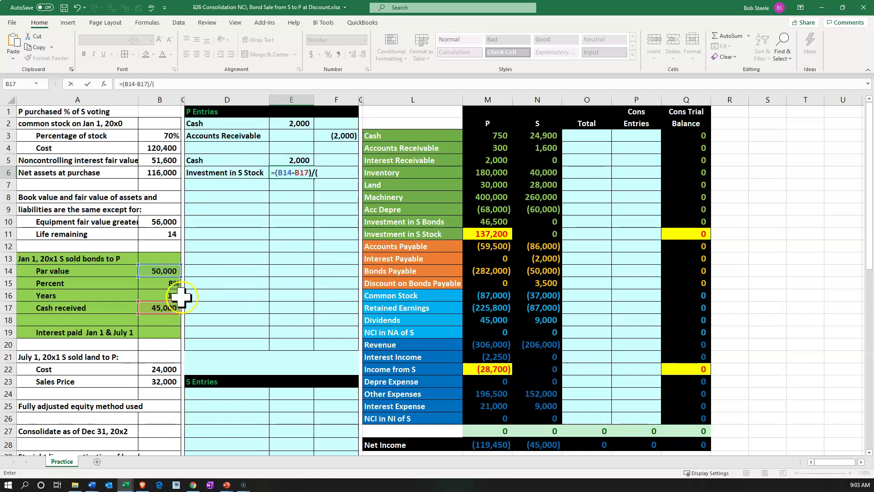
click(158, 293)
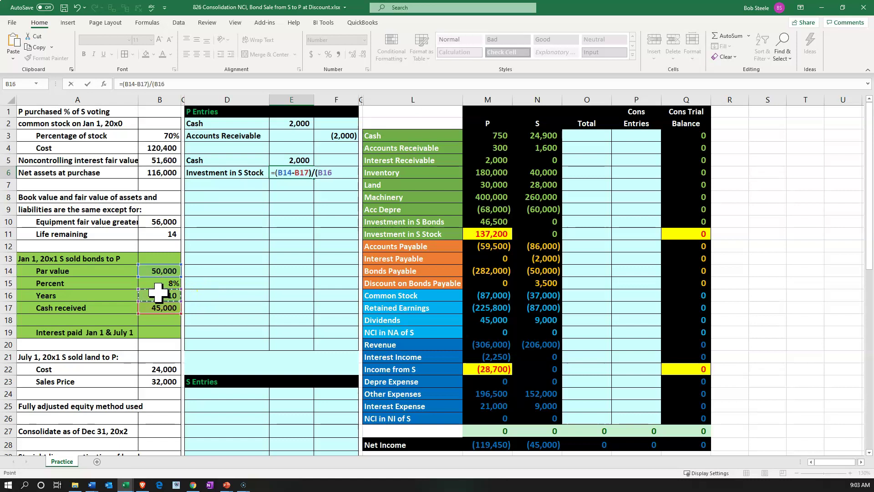
click(232, 274)
text(*2))
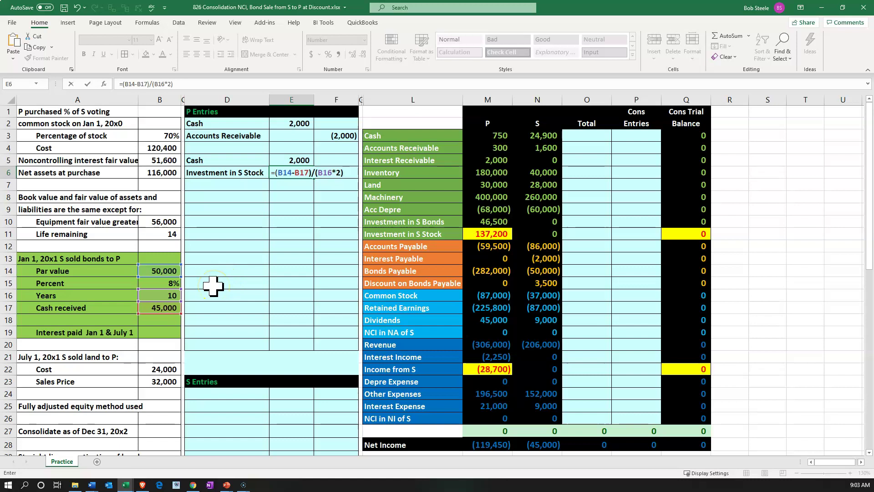
key(Return)
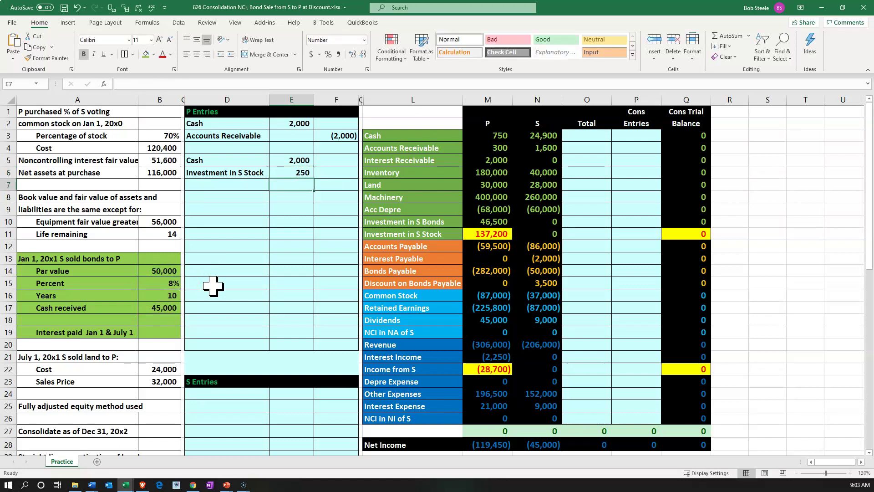
Enter the second entry's credit in F7 as the negative sum of its debits, -SUM(E5:F6)
key(Right)
text(-sum()
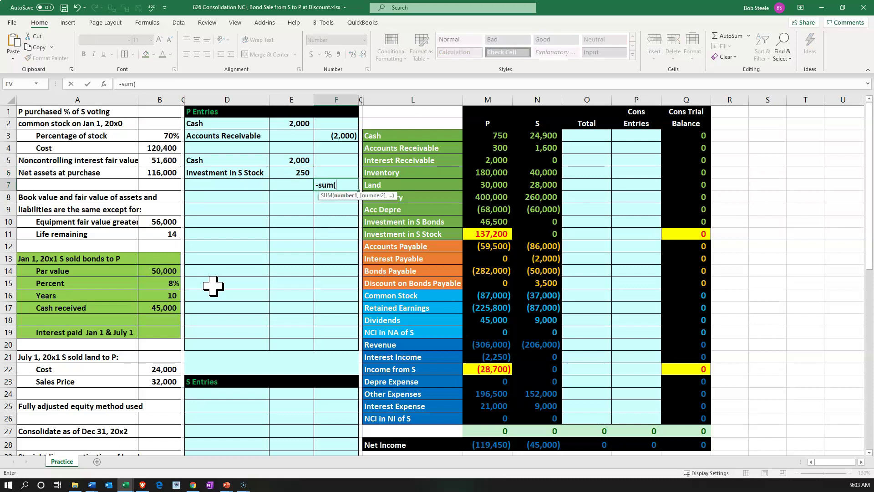
key(Up)
key(Left)
key(shift+Up)
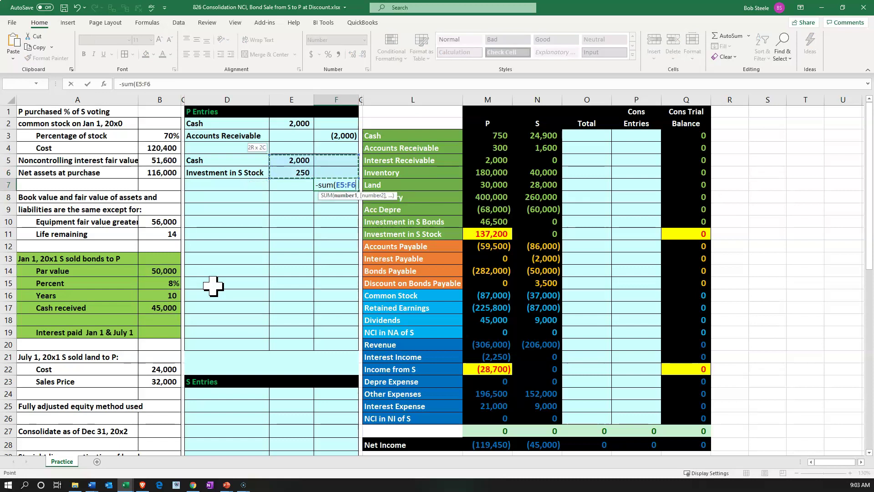
key(Return)
Name the second entry's credit account in D7 by linking it to Interest Income in the trial balance
key(Left)
key(Left)
key(Up)
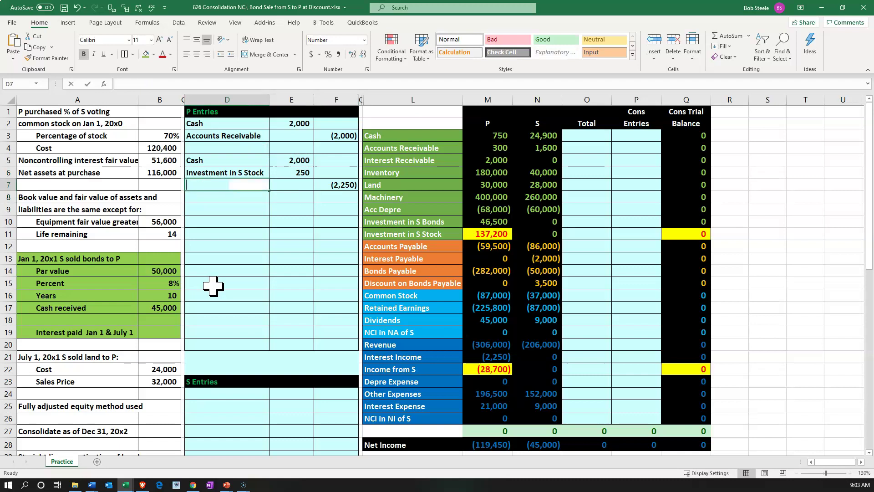
text(+)
key(Down)
key(Down)
key(Down)
key(Down)
key(Down)
key(Down)
key(Down)
key(Down)
key(Down)
key(Down)
key(Down)
key(Down)
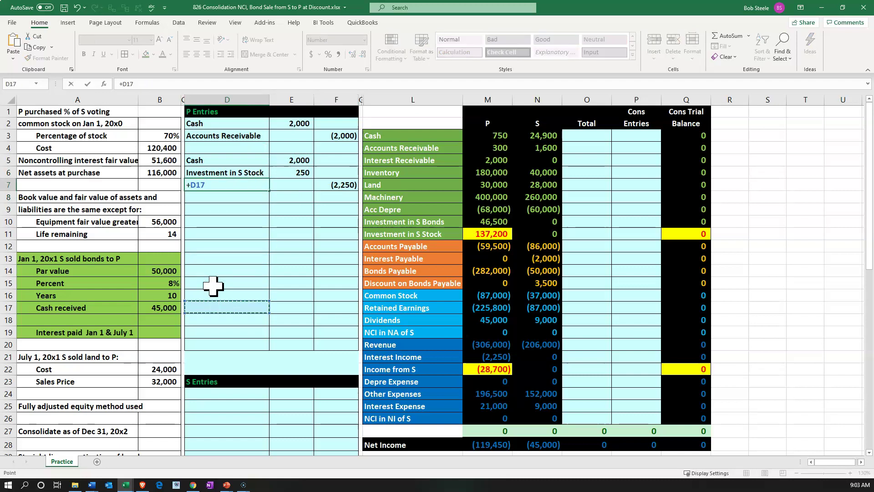
key(Right)
key(Right)
key(Right)
key(Right)
key(Right)
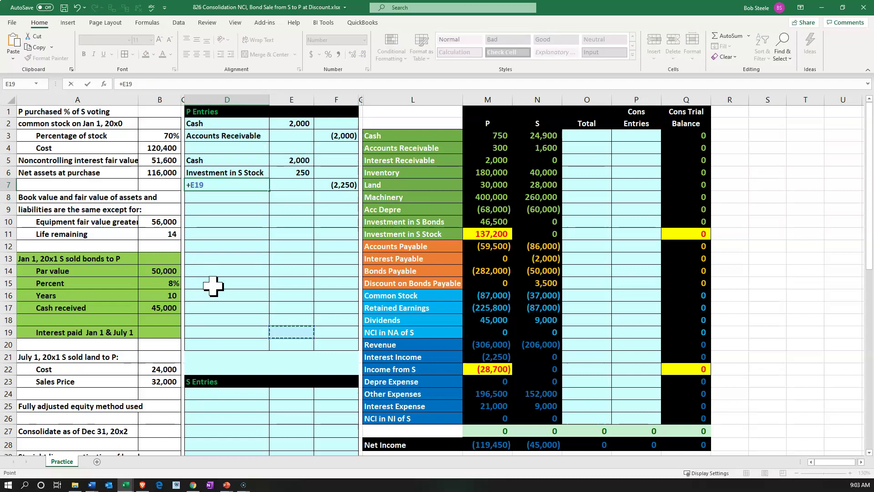
key(Down)
key(Down)
key(Down)
key(Down)
key(Down)
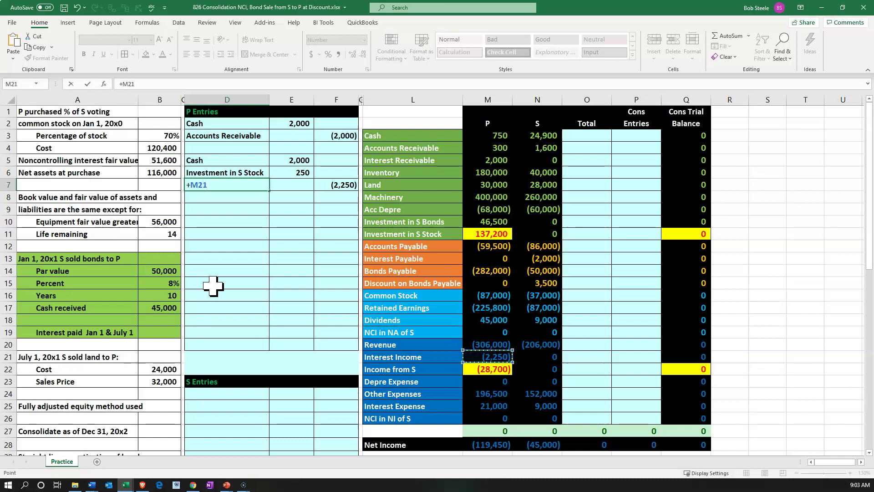
key(Left)
key(Up)
key(Up)
key(Up)
key(Return)
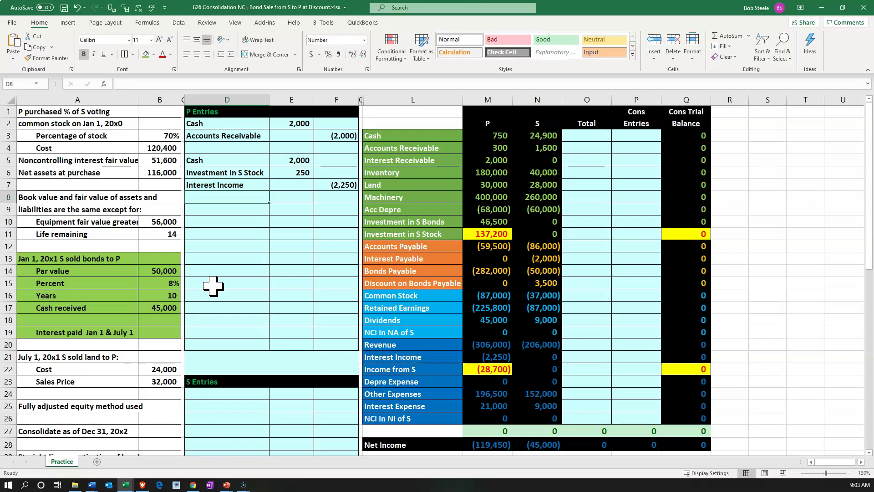
key(Down)
key(Down)
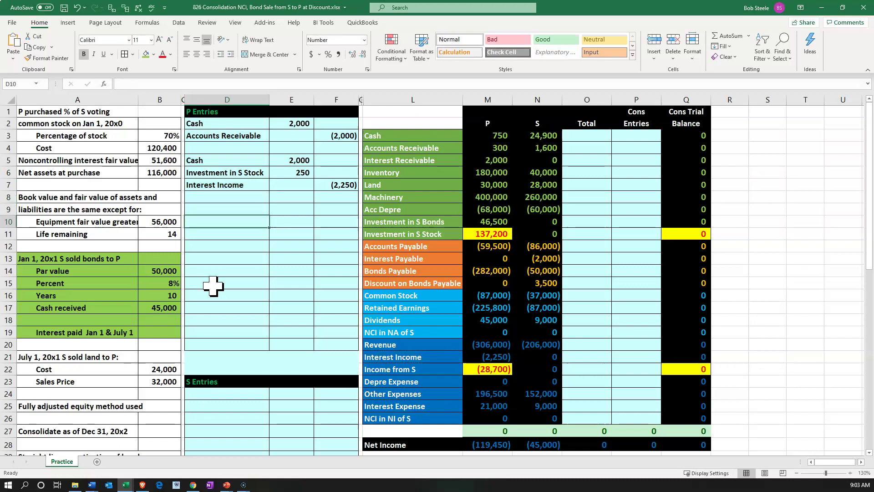
key(Up)
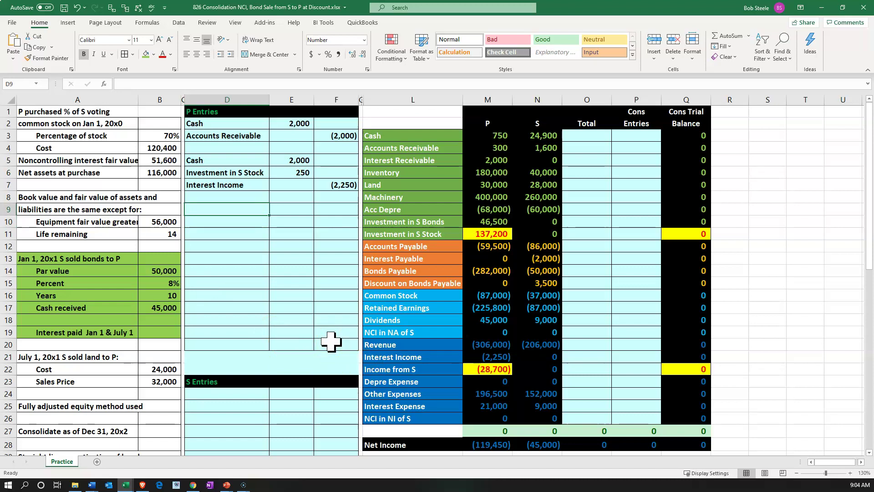
text(=)
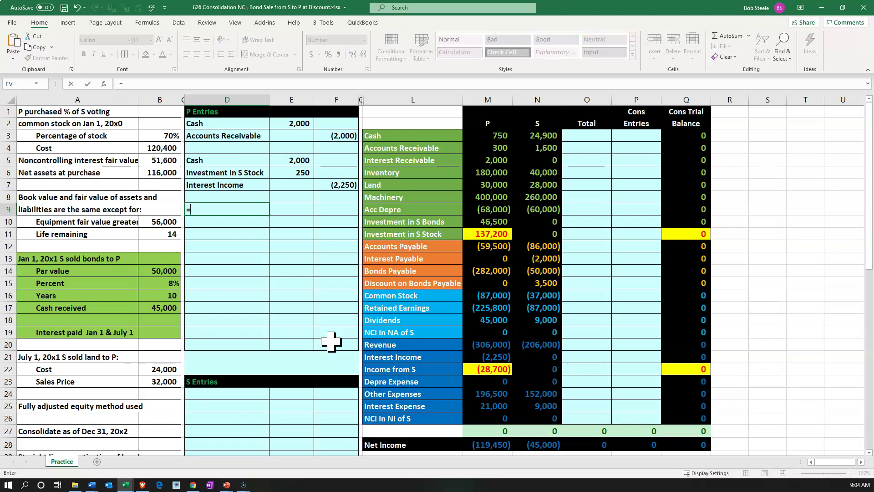
key(BackSpace)
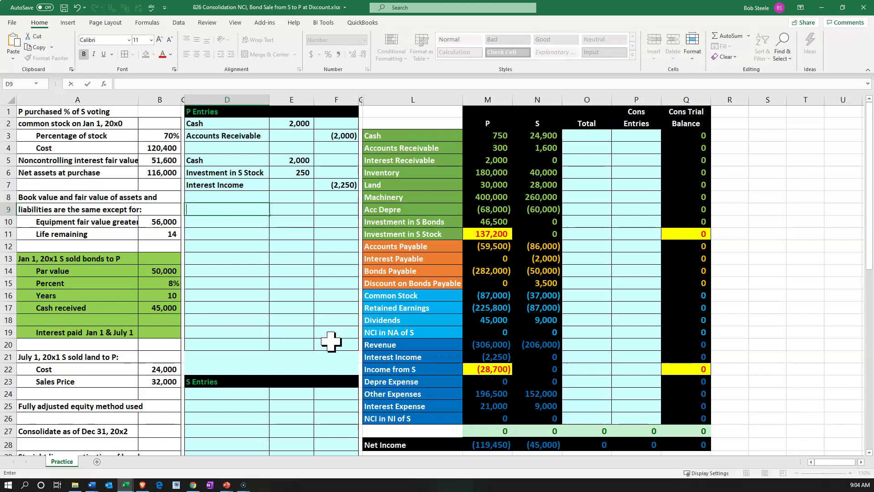
key(Return)
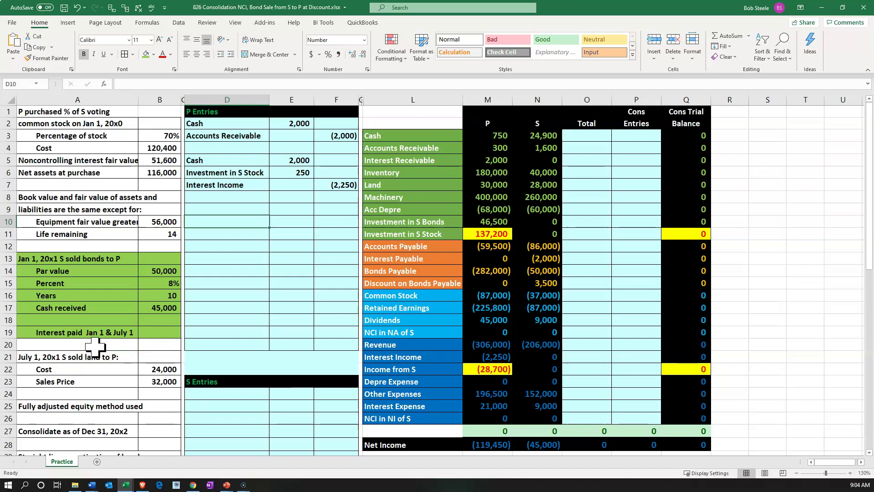
Start P's third entry in D9 by linking it to the Interest Receivable account name in the trial balance
click(219, 205)
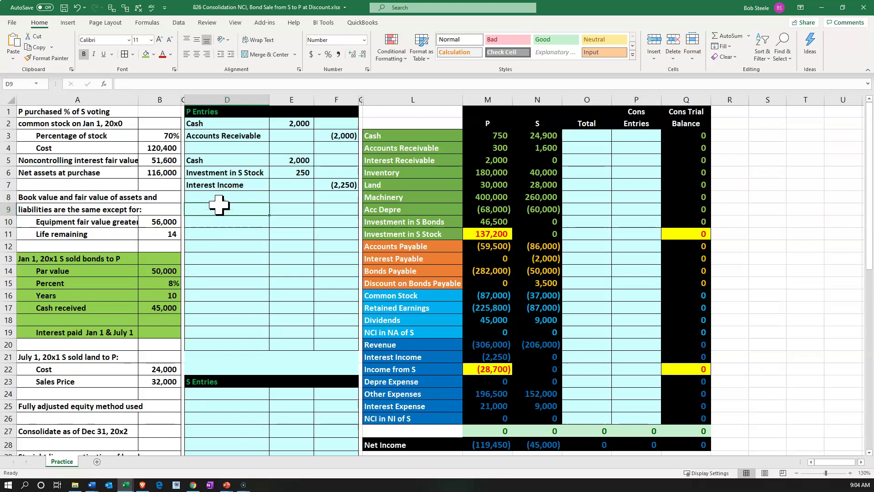
text(=)
key(Right)
key(Right)
key(Right)
key(Right)
key(Up)
key(Up)
key(Up)
key(Up)
key(Return)
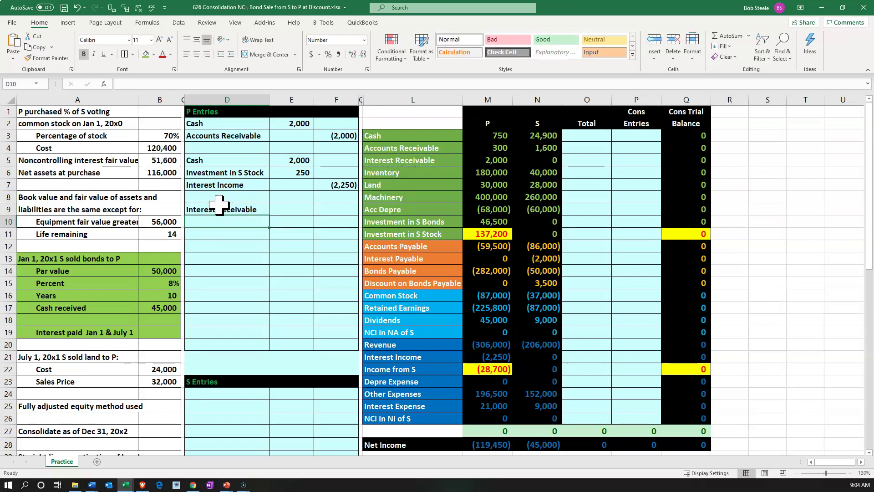
Set the Interest Receivable debit in E9 equal to the second entry's Cash debit, =E5
click(288, 210)
text(=)
key(Up)
key(Up)
key(Up)
key(Up)
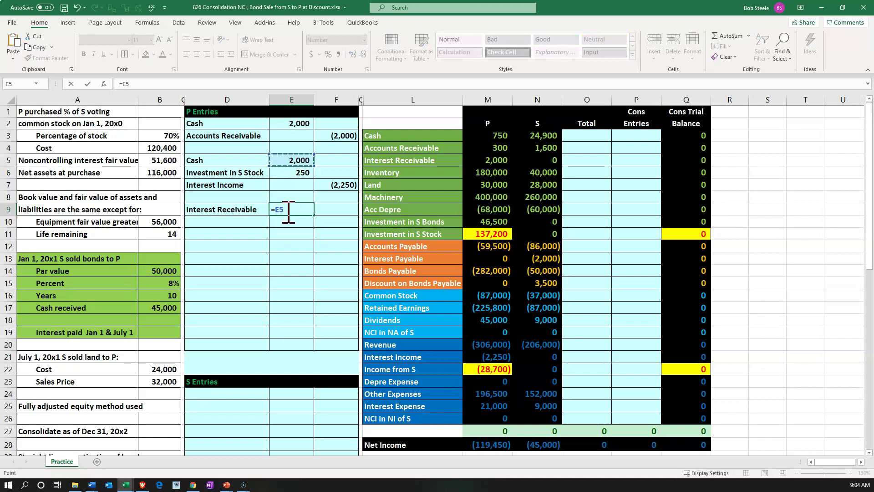
key(Return)
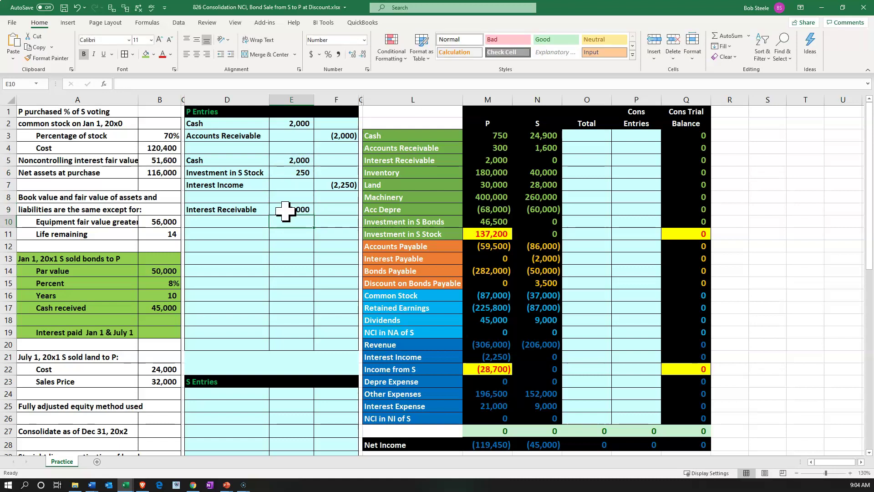
Link the third entry's next account line in D10 to the second entry's Investment in S Stock line, +D6
key(Left)
text(+)
key(Up)
key(Up)
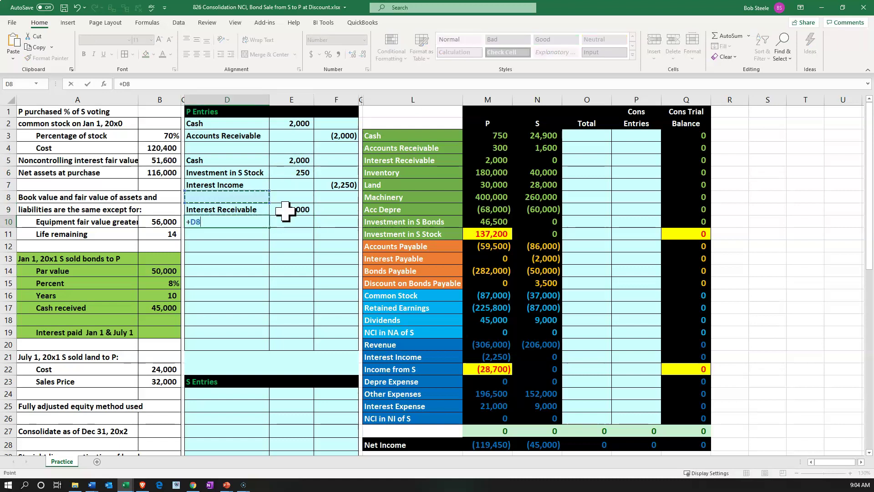
key(Up)
key(Up)
key(Tab)
Set the third entry's Investment in S Stock debit in E10 equal to the second entry's amortization debit, +E6
text(+)
key(Up)
key(Up)
key(Up)
key(Up)
key(Return)
Enter the third entry's credit in F11 as the negative sum of its debits in rows 9 and 10
key(Right)
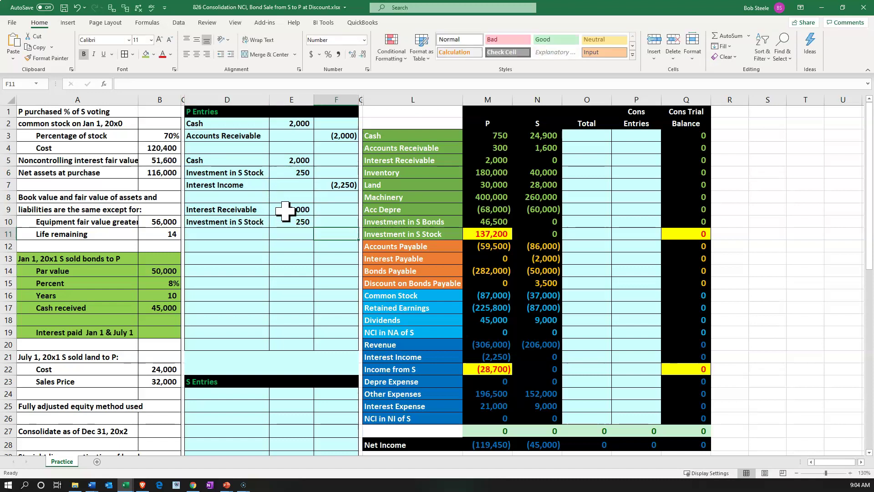
text(-sum()
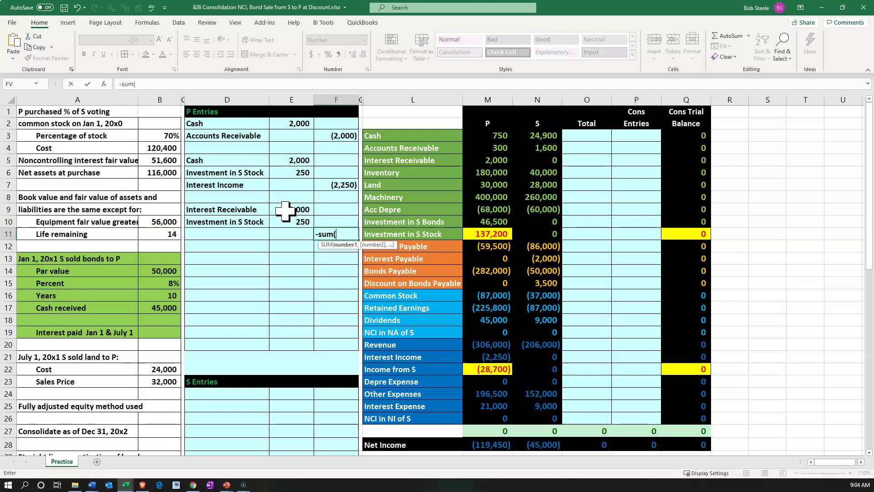
key(Up)
drag(285, 210, 280, 221)
key(Return)
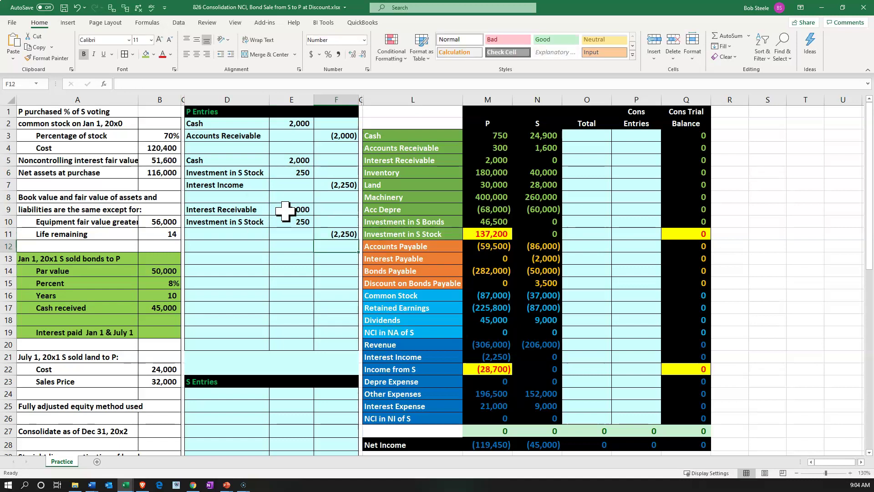
click(259, 281)
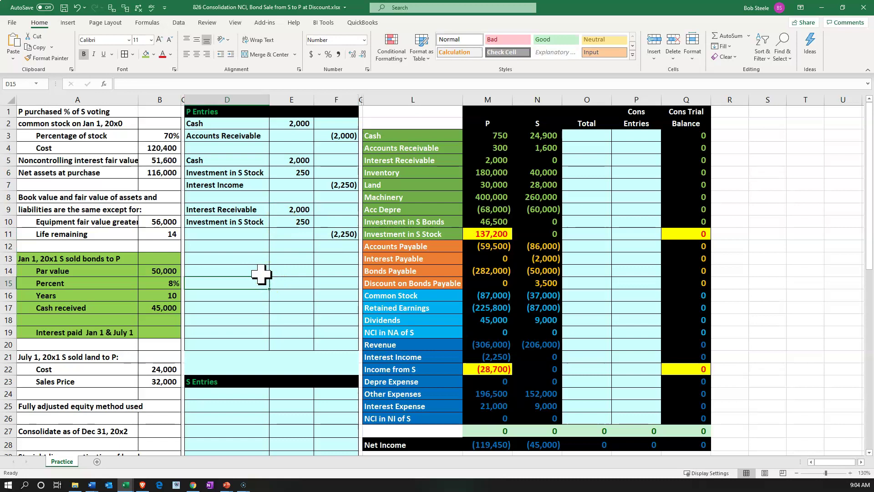
click(241, 244)
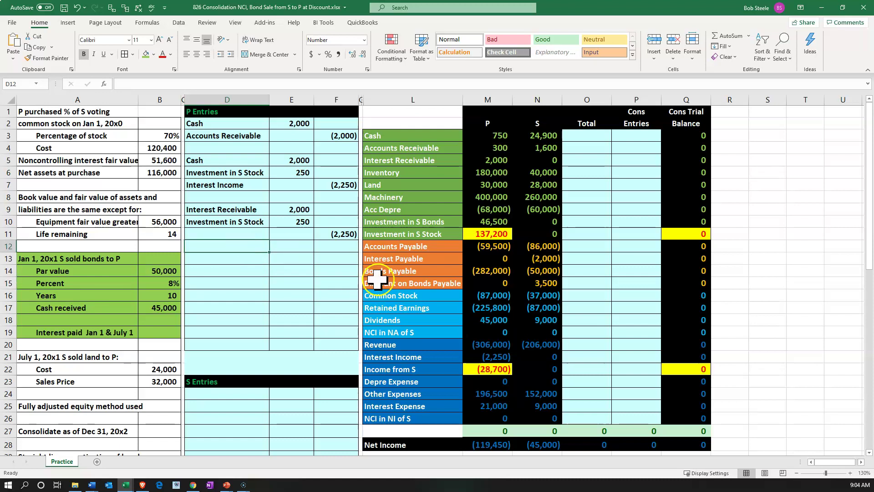
click(491, 236)
click(482, 369)
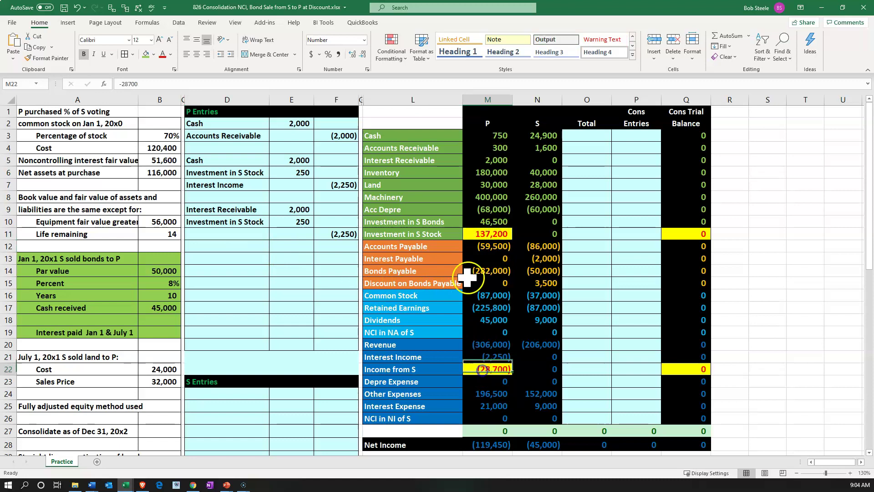
Link the equity method entry's first account line in D15 to the trial balance's Investment in S Stock account, =L11
click(227, 261)
key(Down)
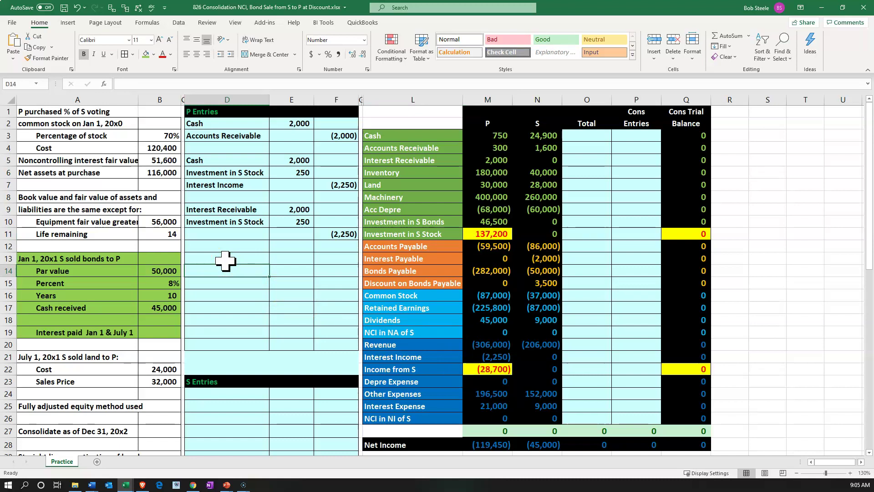
key(Down)
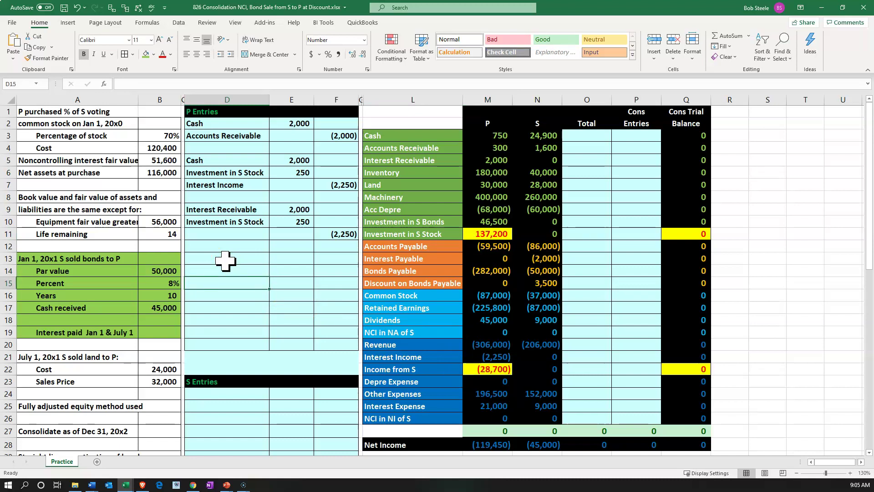
text(=)
key(Right)
key(Right)
key(Right)
key(Right)
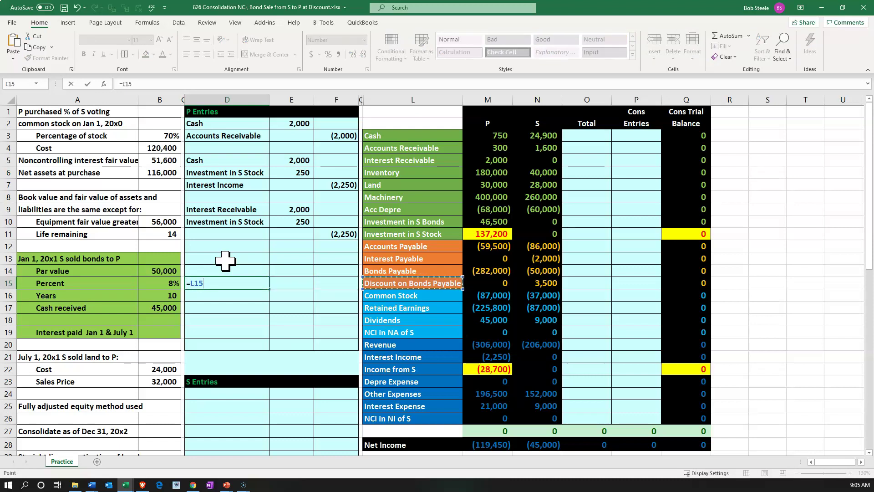
key(Right)
key(Down)
key(Down)
key(Down)
key(Down)
key(Down)
key(Down)
key(Down)
key(Left)
key(Up)
key(Up)
key(Up)
key(Up)
key(Up)
key(Up)
key(Up)
key(Up)
key(Up)
key(Up)
key(Up)
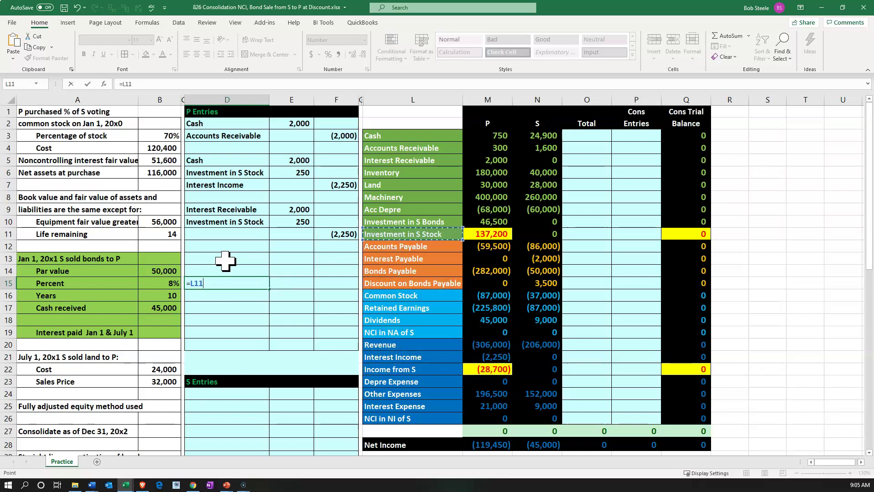
key(Return)
Link the equity method entry's second account line in D16 to the trial balance's Income from S account
text(+)
key(Right)
key(Right)
key(Right)
key(Right)
key(Down)
key(Down)
key(Down)
key(Down)
key(Down)
key(Down)
key(Tab)
Calculate the Investment in S Stock debit in E15 as S's negated net income times P's ownership percentage, -N28*B3
key(Up)
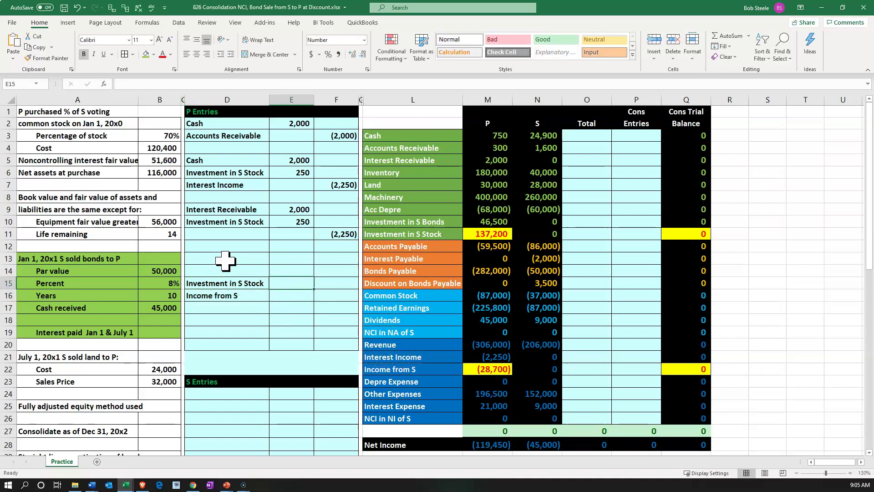
text(-)
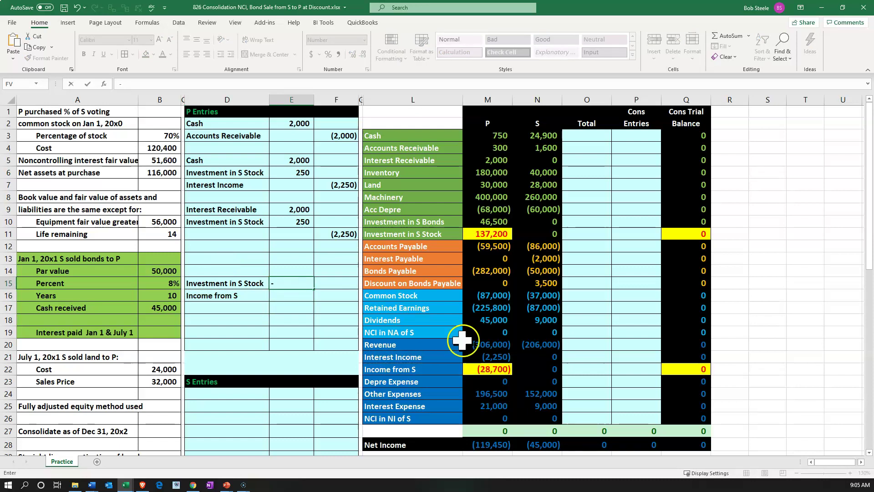
click(538, 442)
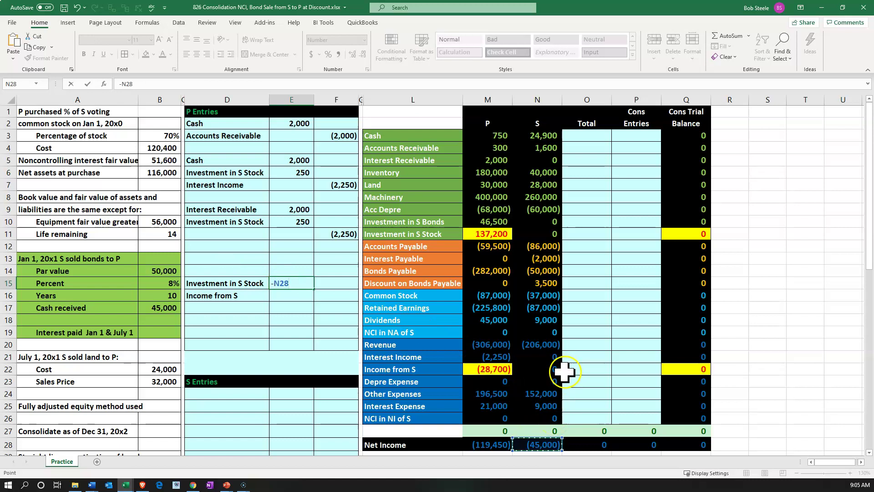
text(*)
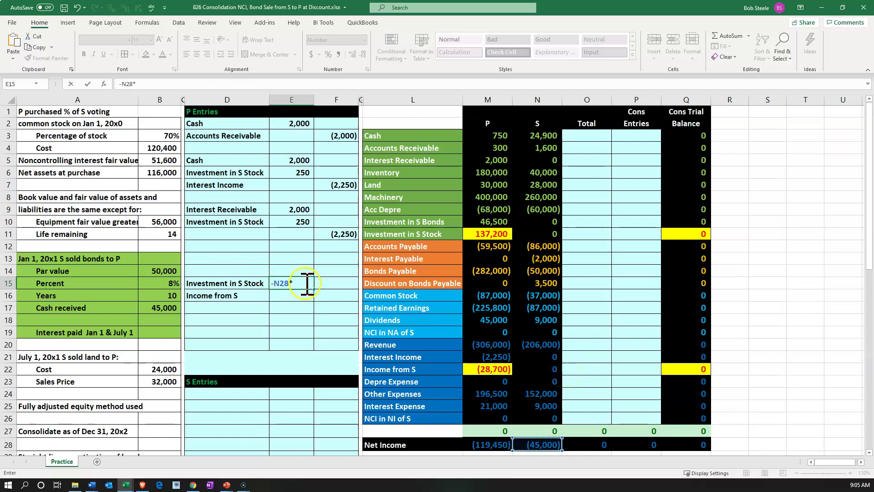
click(172, 134)
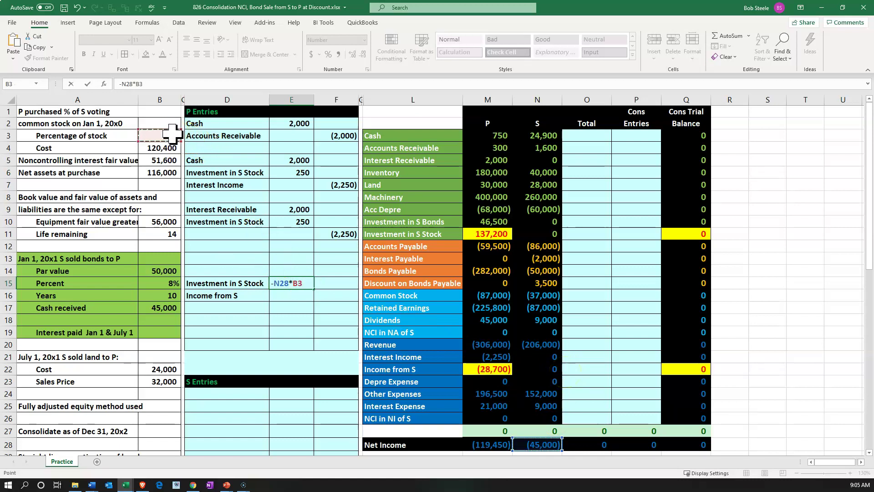
key(Return)
Set the Income from S credit in F16 to the negative of the Investment in S Stock debit in E15
key(Right)
text(-)
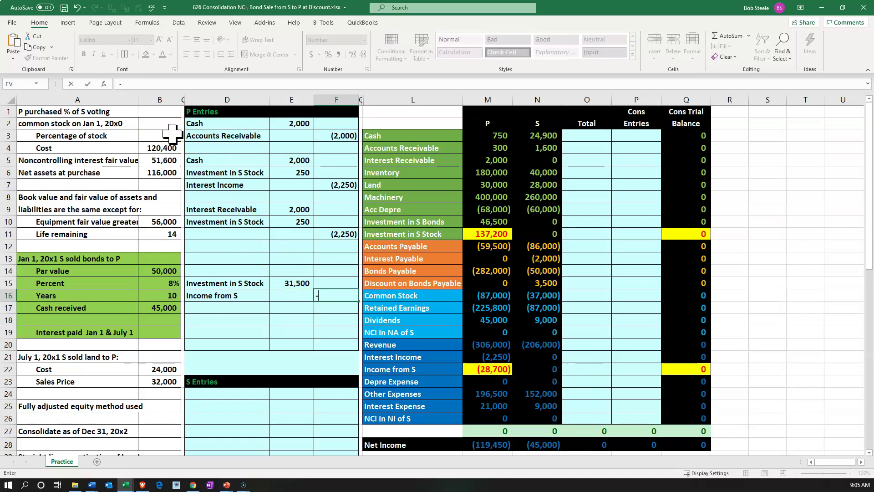
key(Up)
key(Left)
key(Return)
Link the dividend entry's first account line in D18 to the trial balance's Cash account, =L3
key(Return)
key(Left)
key(Left)
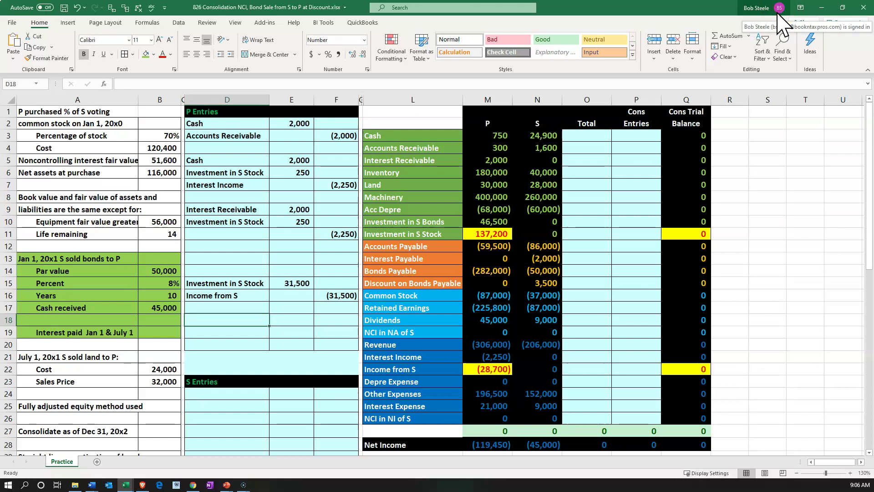
text(=)
key(Right)
key(Right)
key(Right)
key(Up)
key(Up)
key(Up)
key(Up)
key(Up)
key(Up)
key(Up)
key(Up)
key(Up)
key(Up)
key(Up)
key(Up)
key(Up)
key(Up)
key(Up)
key(Right)
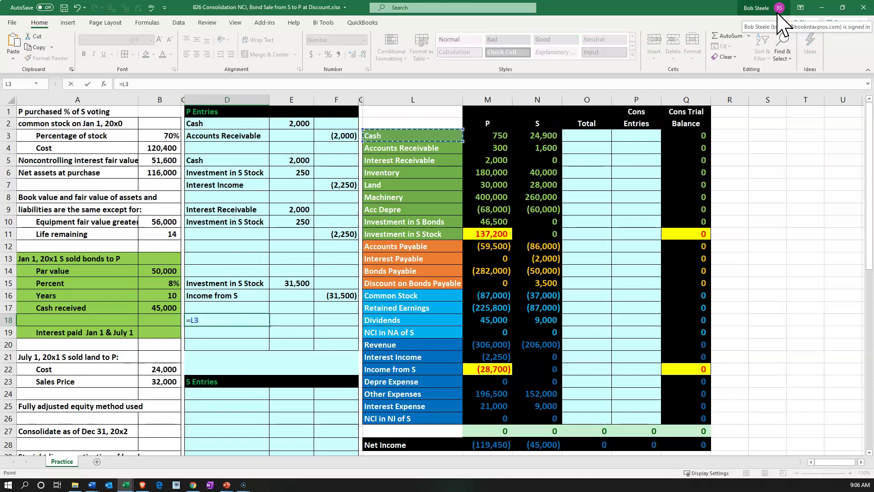
key(Return)
Link the dividend entry's second account line in D19 to the trial balance's Investment in S Stock account
text(+)
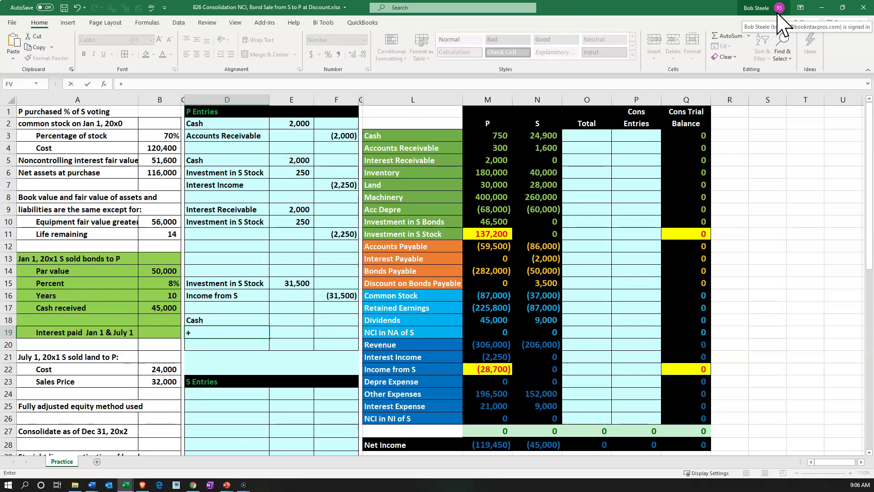
key(Right)
key(Right)
key(Right)
key(Up)
key(Up)
key(Up)
key(Up)
key(Up)
key(Up)
key(Up)
key(Up)
key(Right)
key(Return)
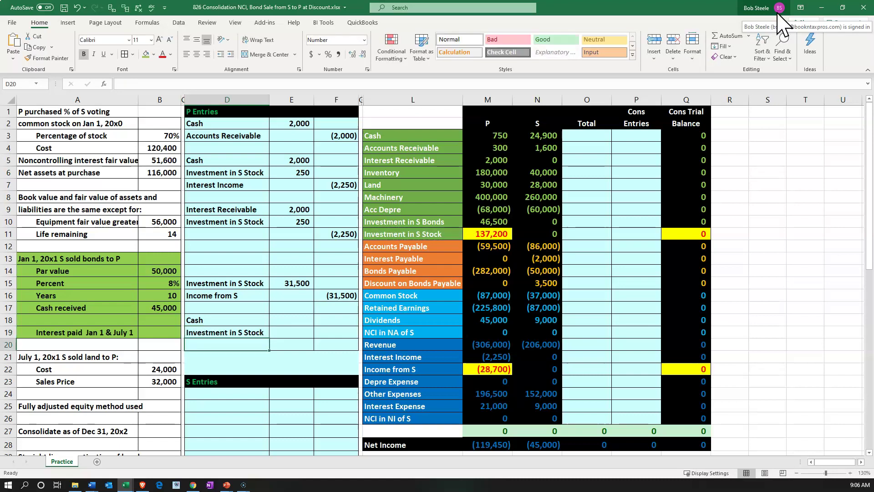
Calculate the dividend entry's Cash debit in E18 as S's dividends times P's ownership percentage, =N18*B3
key(Right)
key(Up)
key(Up)
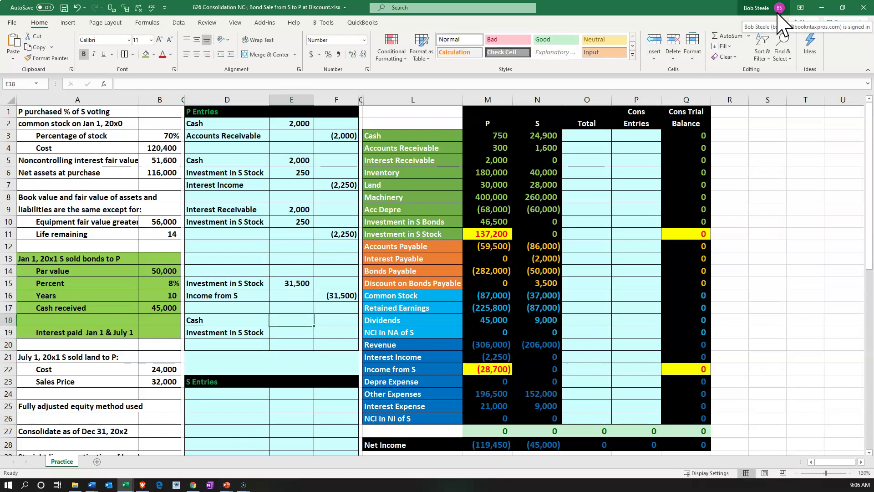
text(=)
click(561, 319)
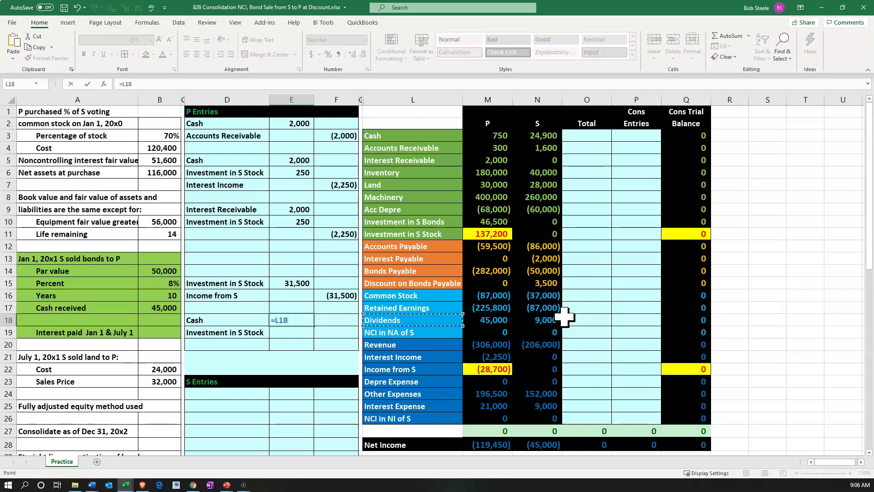
text(*)
key(Left)
key(Left)
key(Left)
key(Up)
key(Up)
key(Up)
key(Up)
key(Up)
key(Up)
key(Up)
key(Up)
key(Up)
key(Up)
key(Up)
key(Up)
key(Up)
key(Up)
key(Up)
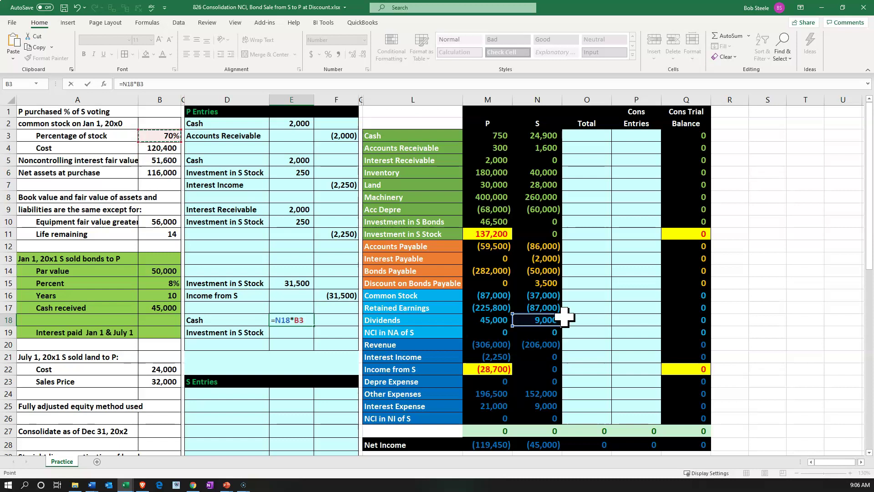
key(Return)
Set the dividend entry's Investment in S Stock credit in F19 to the negative of the Cash debit, -E18
key(Right)
text(=-)
key(Left)
key(Up)
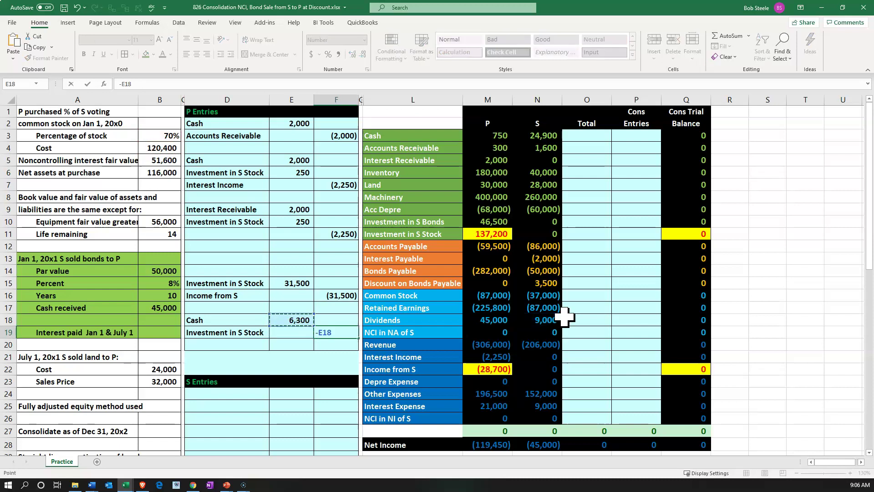
key(Return)
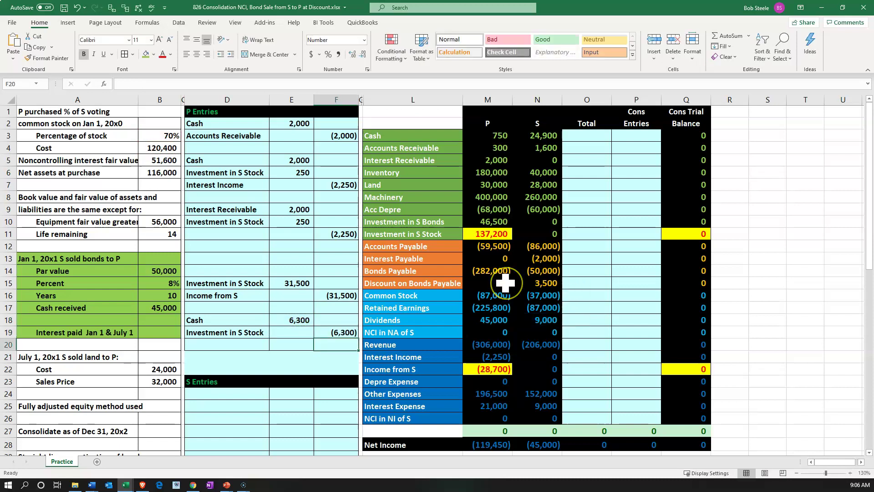
Extend the P Entries area by ten rows so that the S Entries header sits in row 33
key(Down)
key(Down)
key(Down)
key(Down)
key(Left)
scroll(519, 282, down, 4)
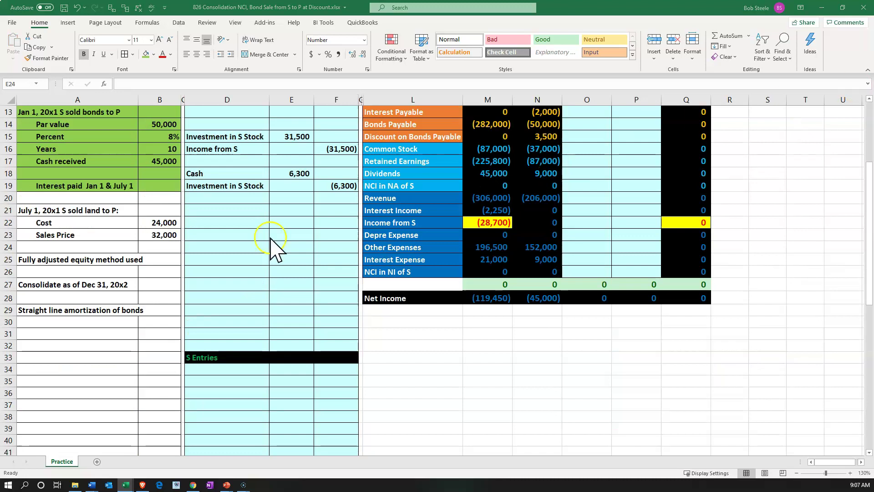
scroll(119, 283, up, 3)
scroll(119, 282, up, 1)
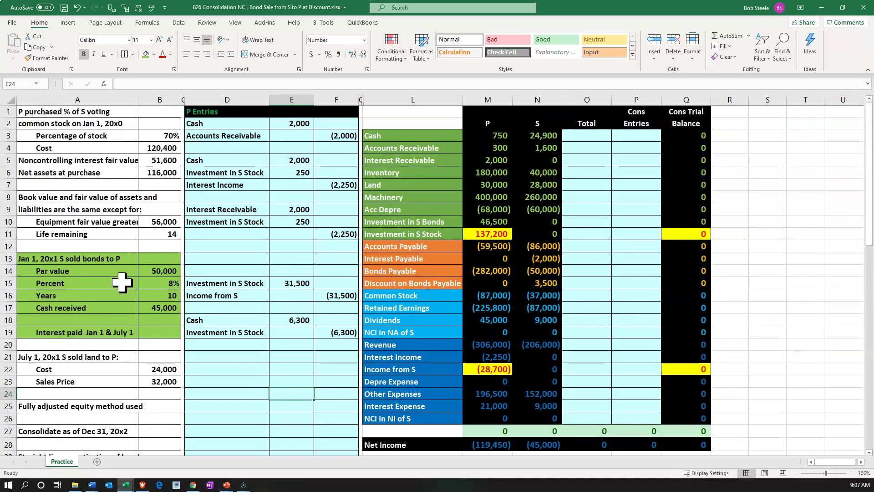
Link the next P entry's first account line in D21 to the trial balance's Income from S account
click(172, 222)
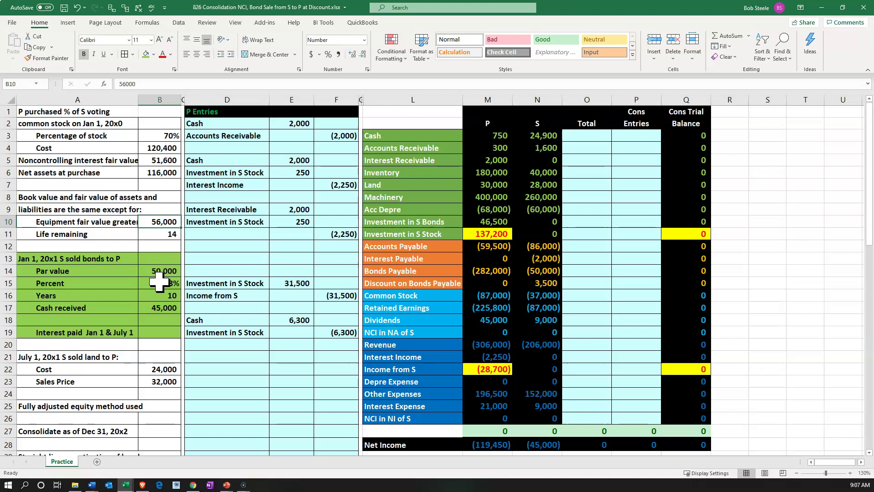
click(209, 361)
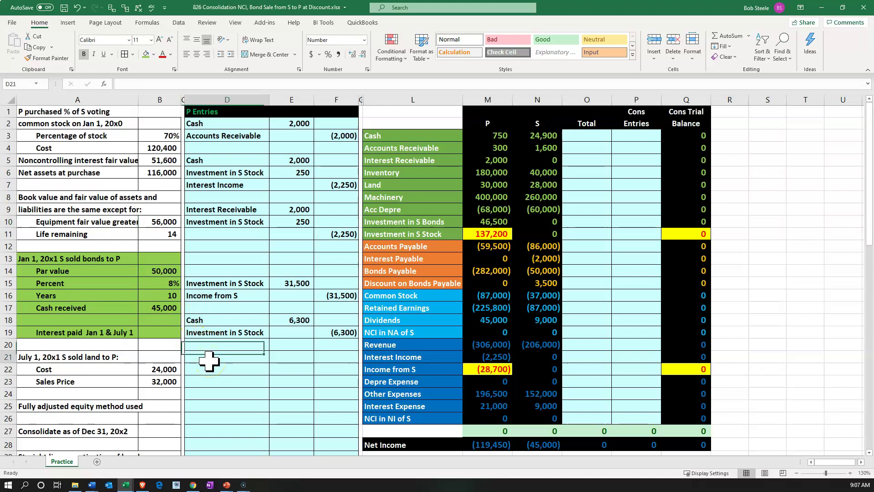
text(=)
key(Right)
key(Right)
key(Right)
key(Right)
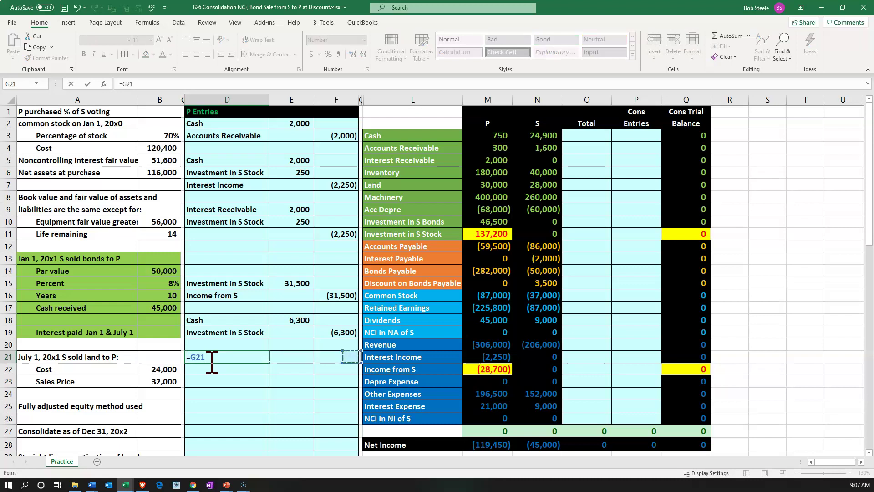
key(Down)
key(Return)
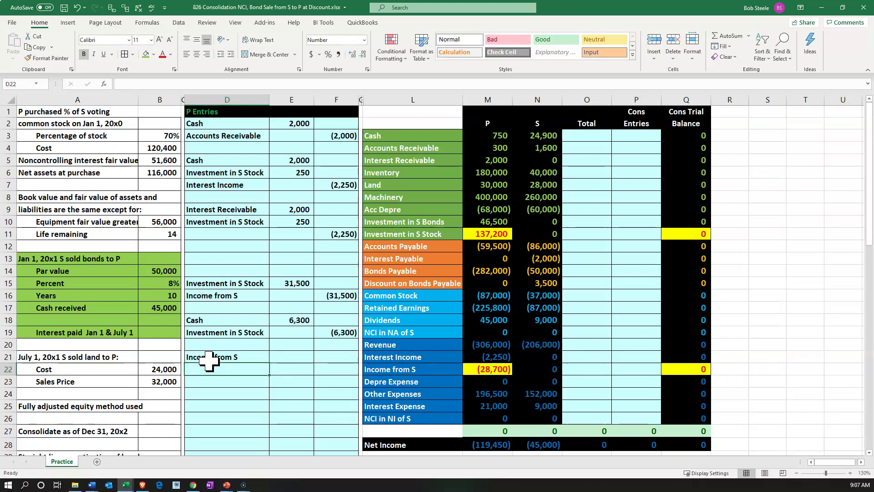
Link the same entry's second account line in D22 to the trial balance's Investment in S Stock account
text(=)
key(Right)
key(Right)
key(Right)
key(Up)
key(Up)
key(Up)
key(Up)
key(Up)
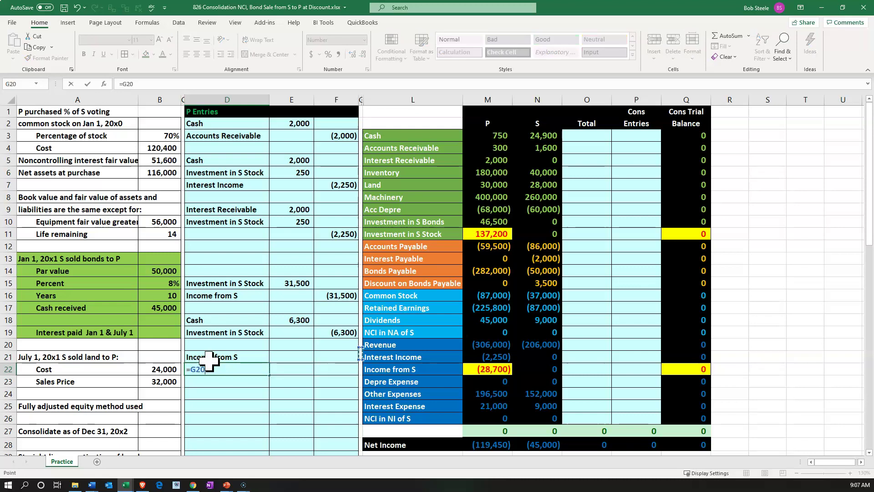
key(Up)
key(Up)
key(Up)
key(Up)
key(Up)
key(Up)
key(Right)
key(Return)
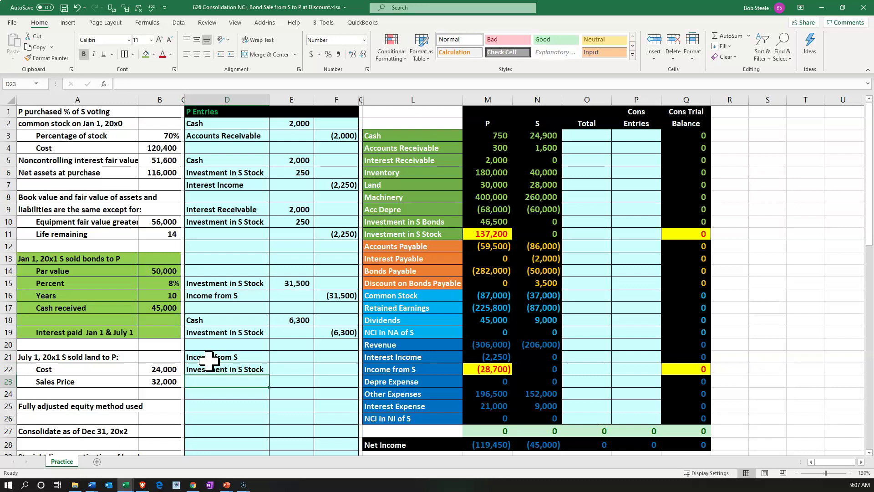
Calculate the Income from S debit in E21 as equipment fair value excess divided by remaining life times ownership percentage, =B10/B11*B3
key(Right)
key(Up)
key(Up)
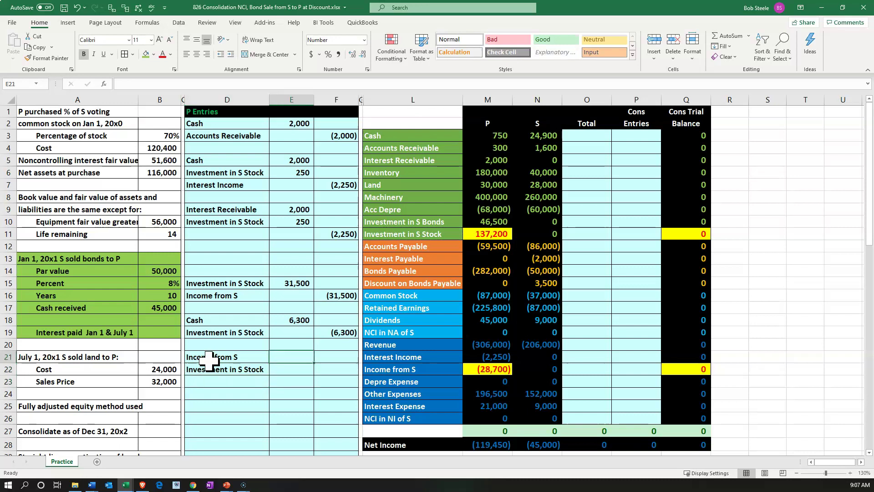
text(=)
click(159, 223)
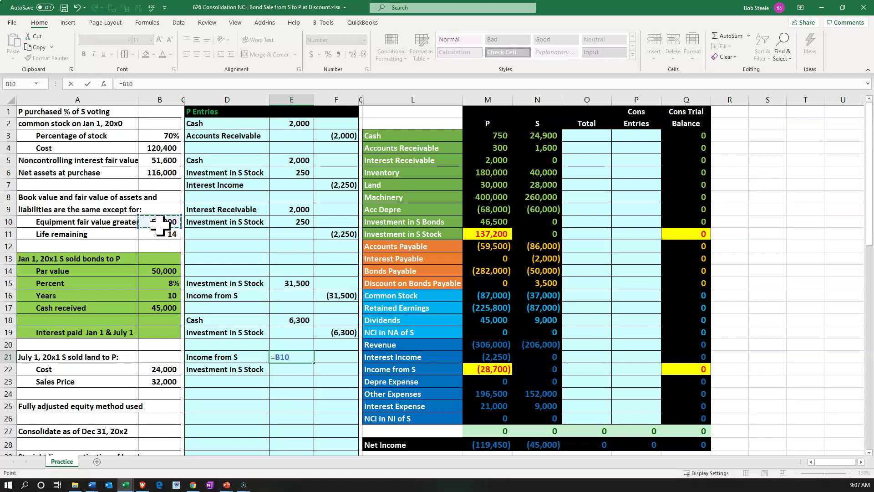
text(/)
click(160, 234)
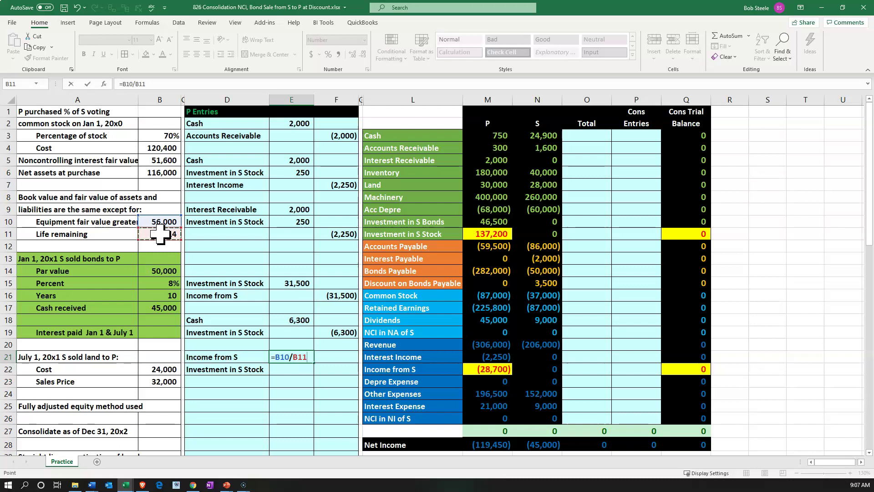
text(*)
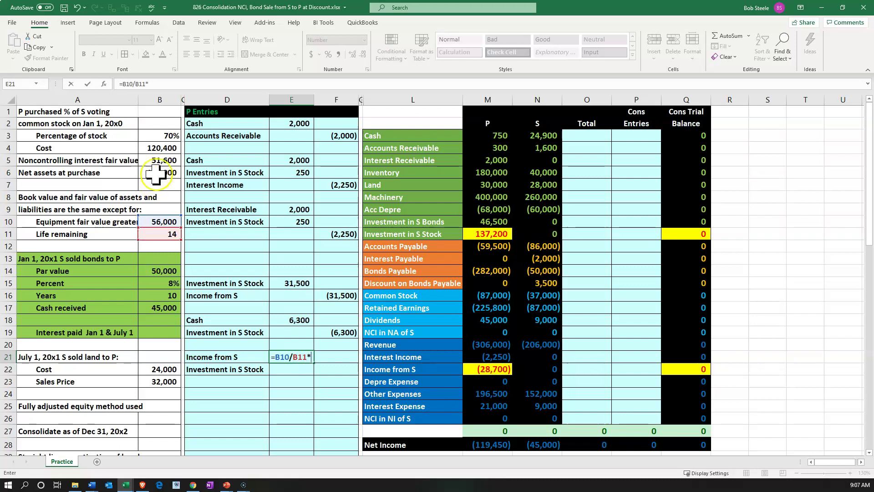
click(162, 132)
key(Return)
Set the same entry's Investment in S Stock credit in F22 to the negative of the debit, -E21
key(Right)
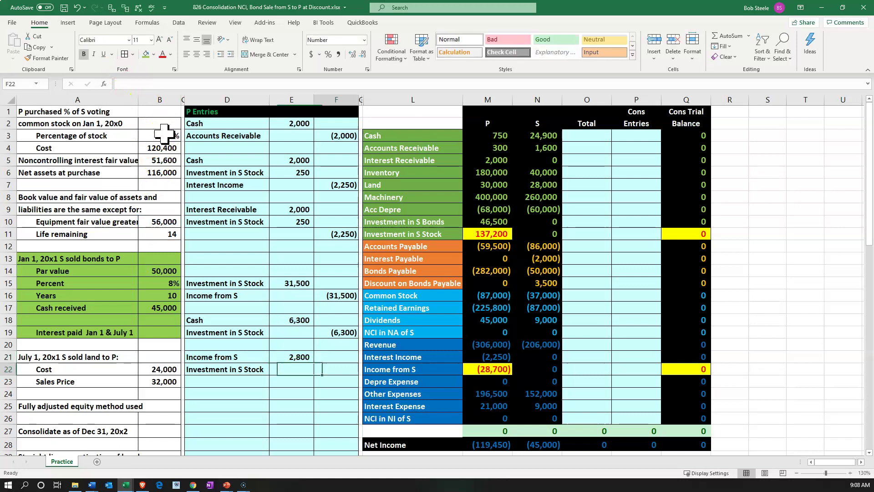
text(-)
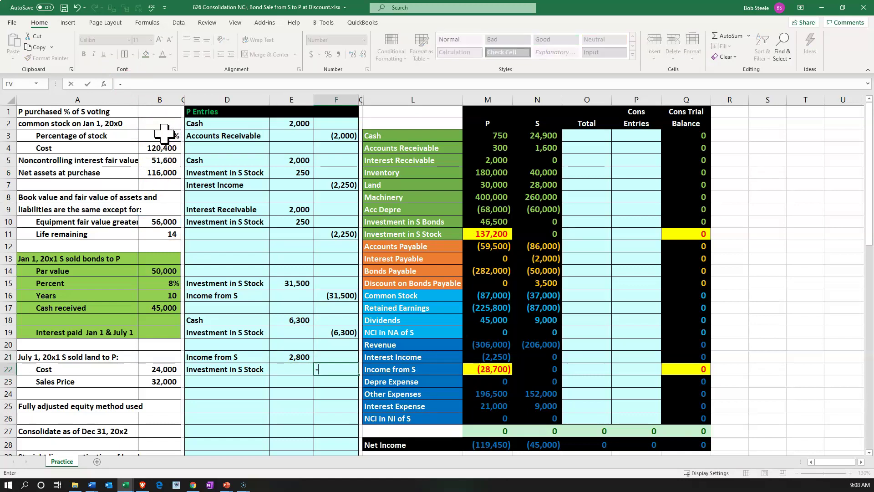
text(e21)
key(Return)
Add summary account lines for Income from S in D25 and Investment in S Stock in D26, linked to D21 and D22
key(Down)
key(Down)
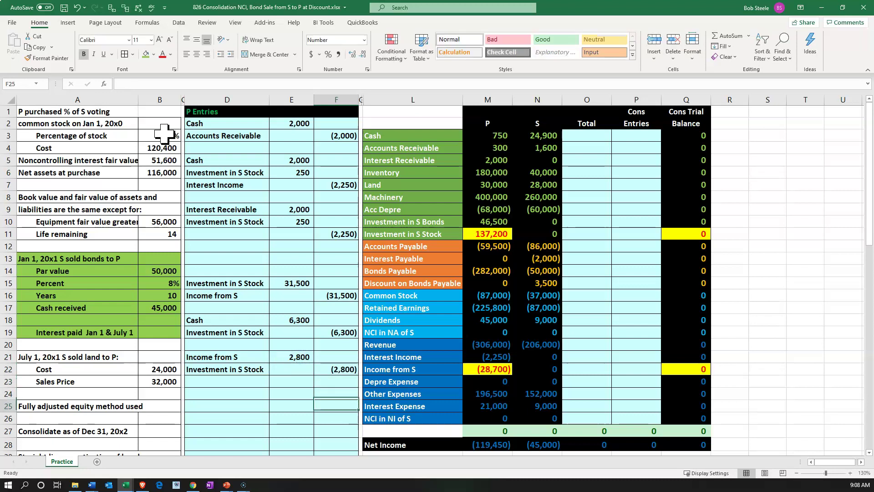
key(Left)
key(Left)
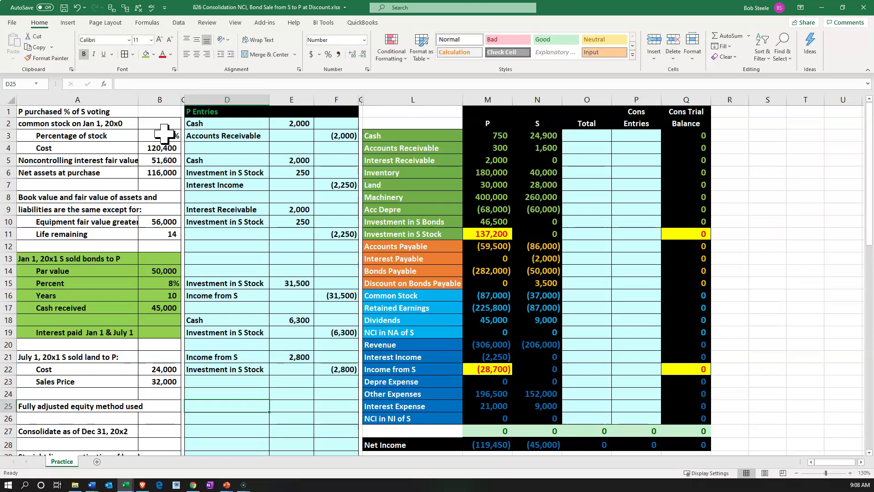
text(+)
key(Up)
key(Up)
key(Up)
key(Up)
key(Return)
text(+)
key(Up)
key(Up)
key(Up)
key(Up)
key(Return)
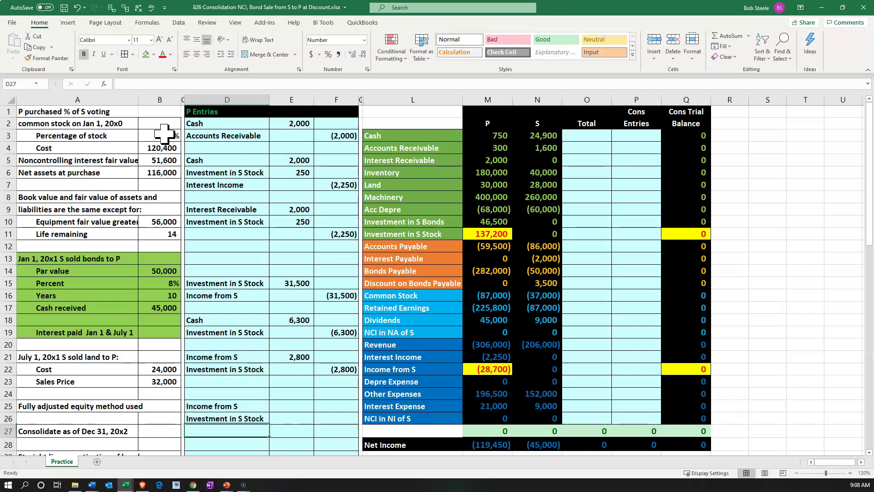
Total the Income from S entries in E25 with the formula +F16+E21
key(Up)
key(Right)
key(Up)
text(+)
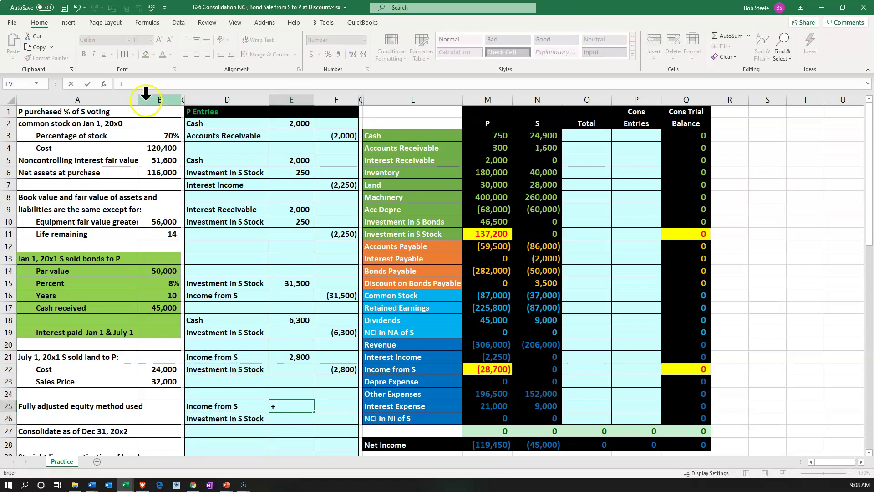
click(323, 299)
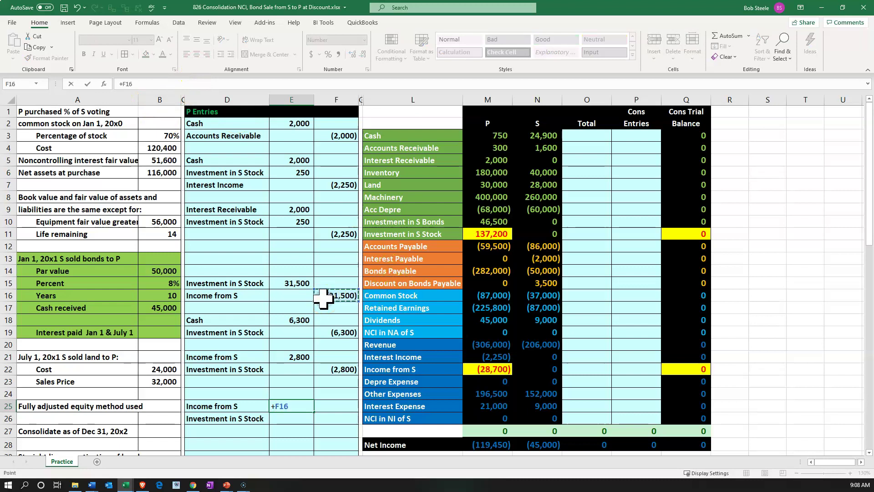
text(+)
click(297, 357)
key(Return)
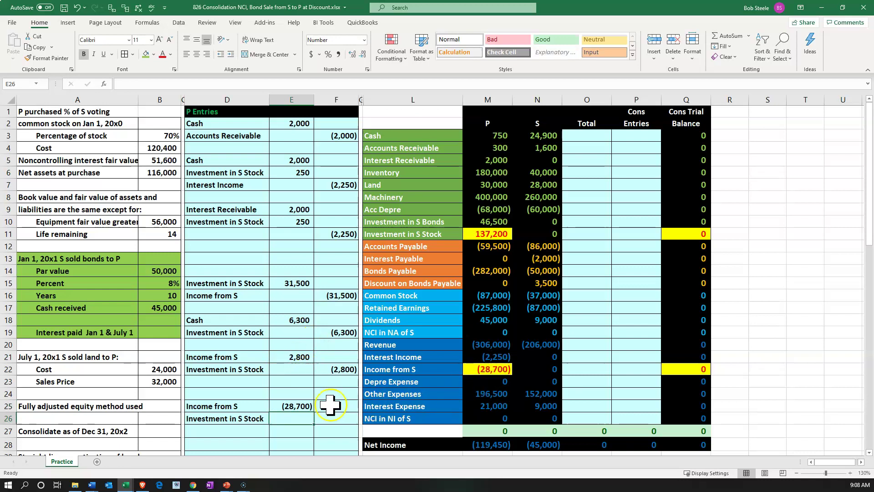
Total the Investment in S Stock equity method entries in E26 with the formula +E15+F19+F22
text(+)
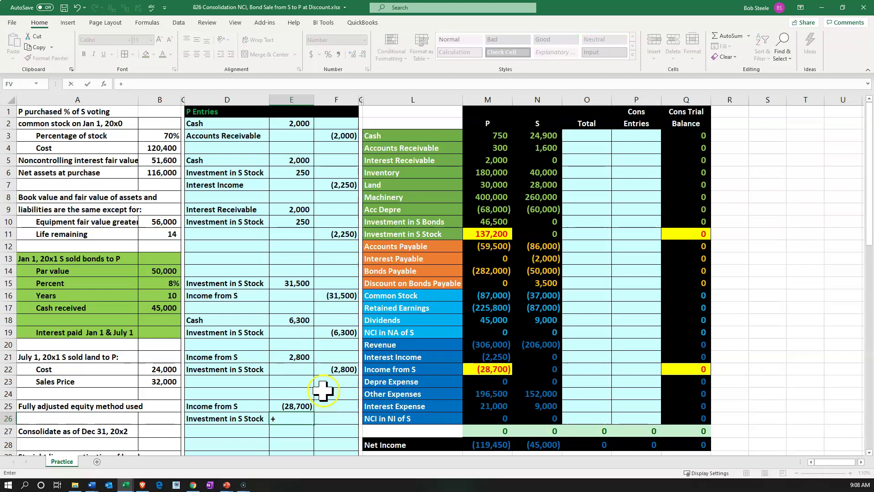
click(288, 285)
text(+)
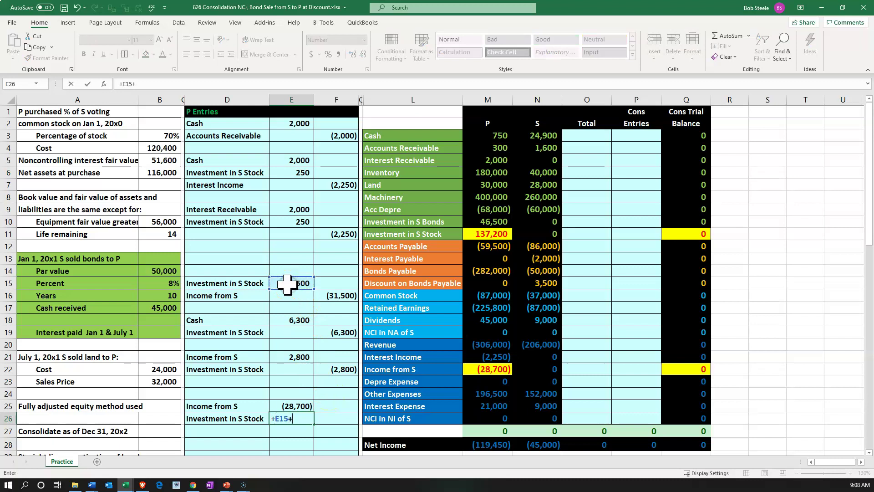
click(341, 332)
text(+)
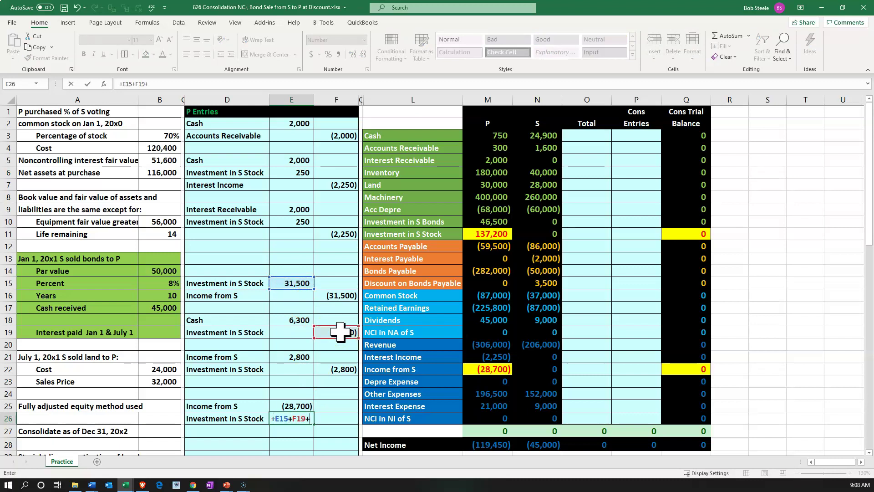
click(337, 370)
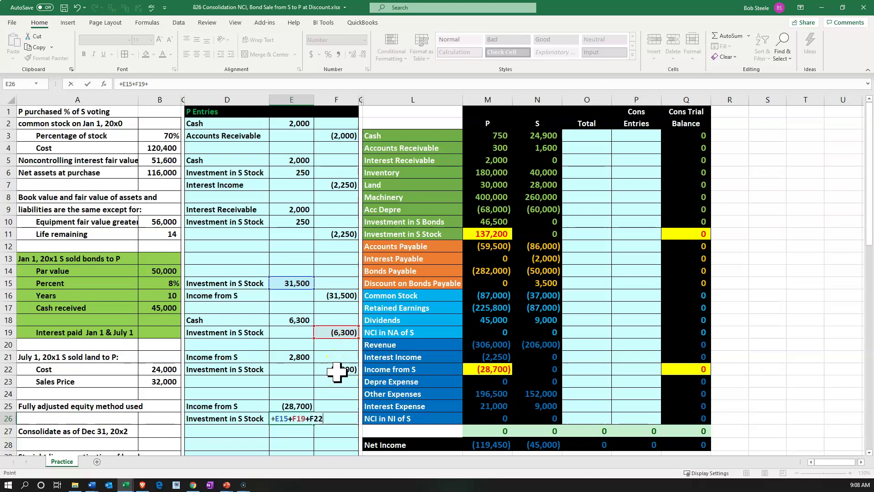
key(Return)
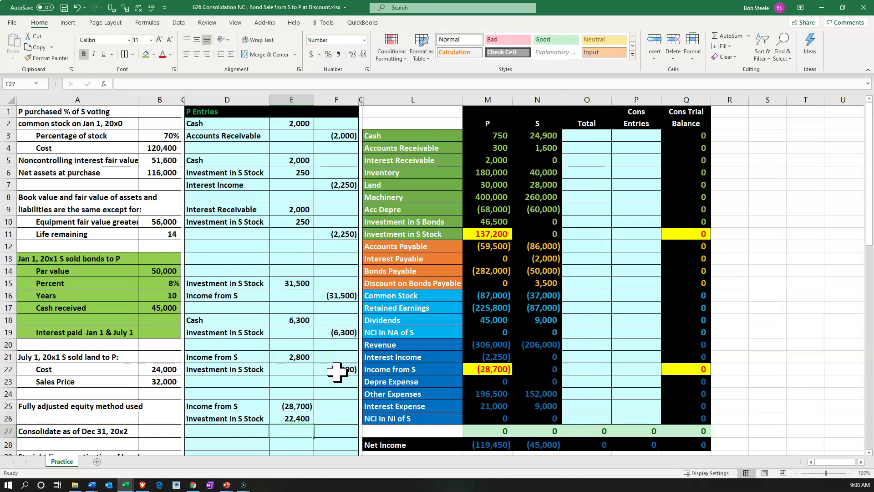
Review P's trial balance and check the Interest Receivable line and Interest Income credit in P's bond interest entries
click(470, 243)
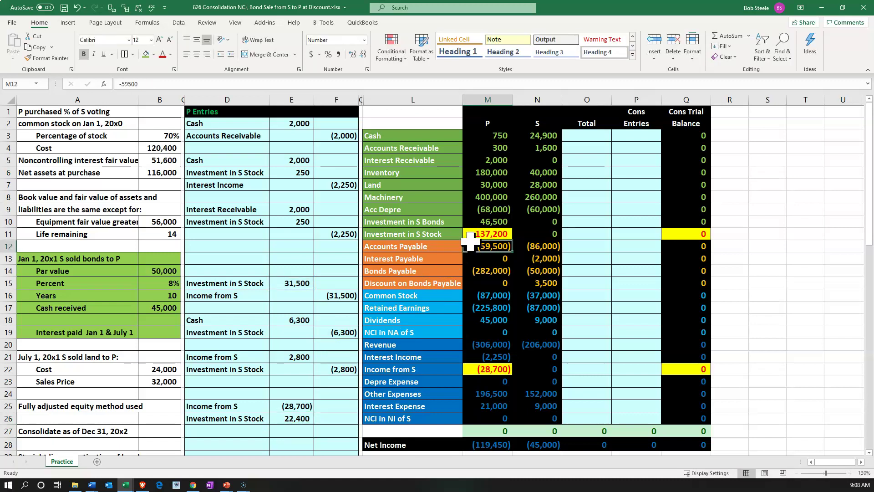
click(260, 258)
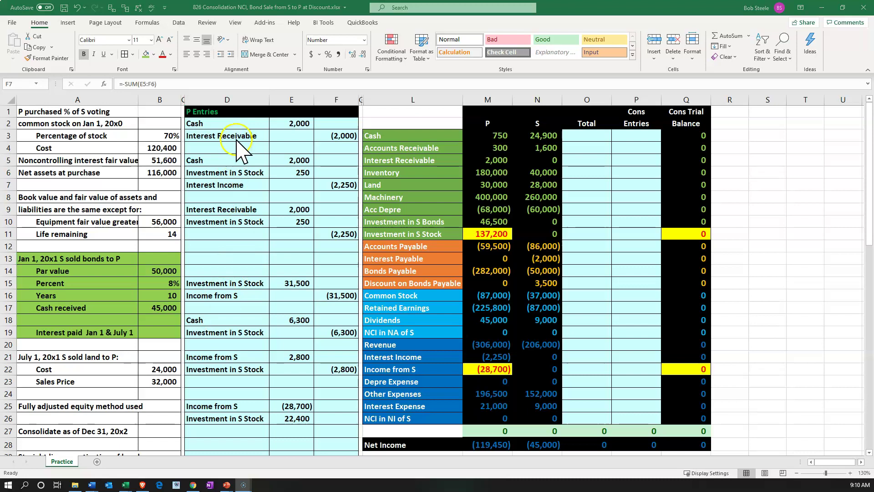
click(237, 139)
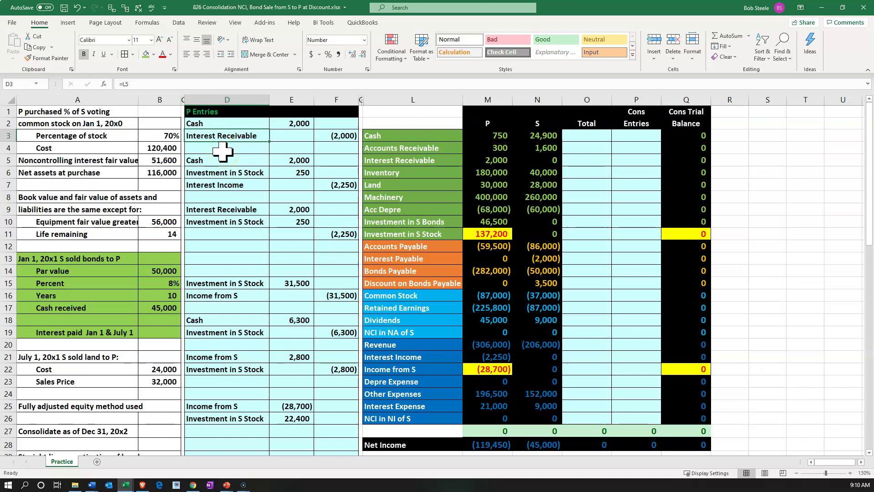
click(384, 160)
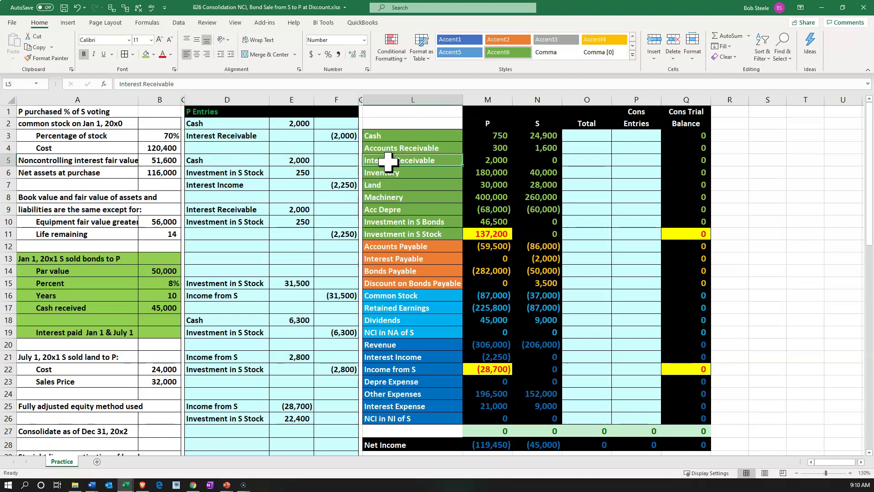
click(254, 135)
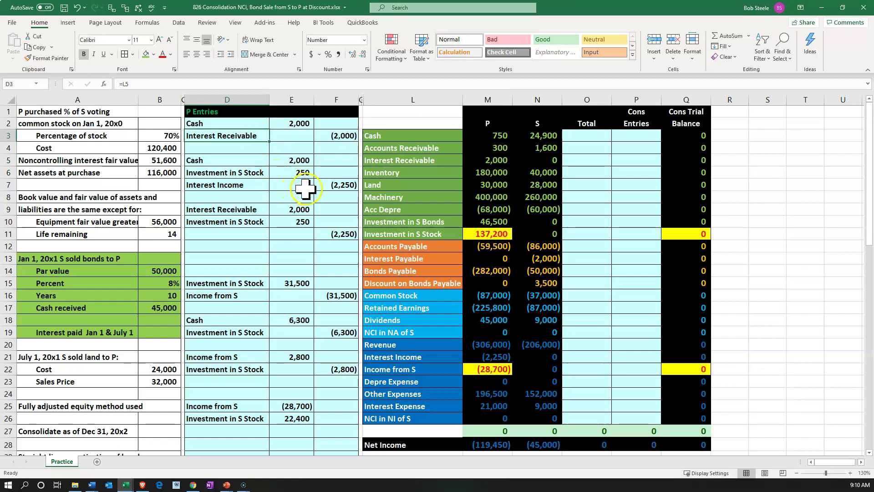
click(323, 185)
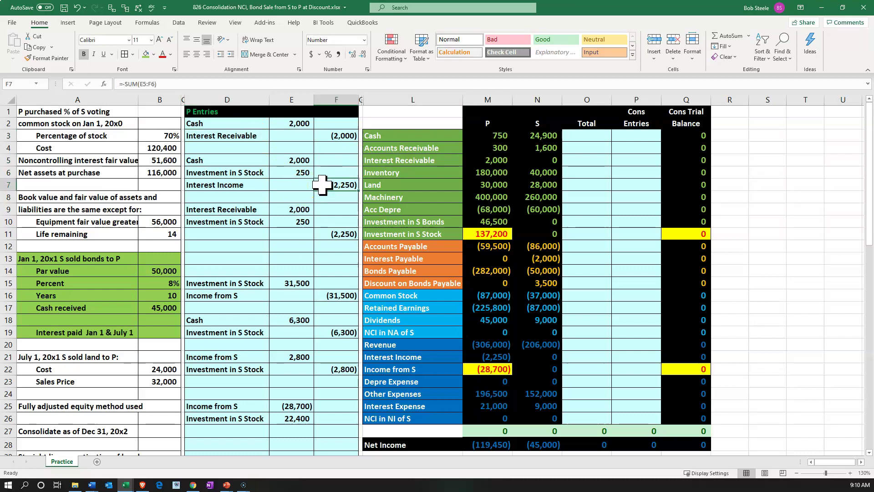
Delete the unused P Entries cells D28:F31 and shift the cells below up
scroll(323, 184, down, 6)
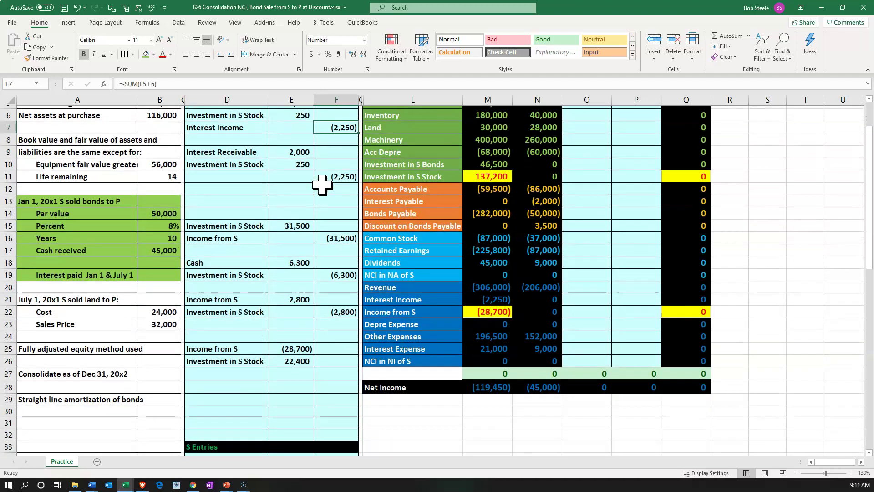
drag(226, 226, 322, 254)
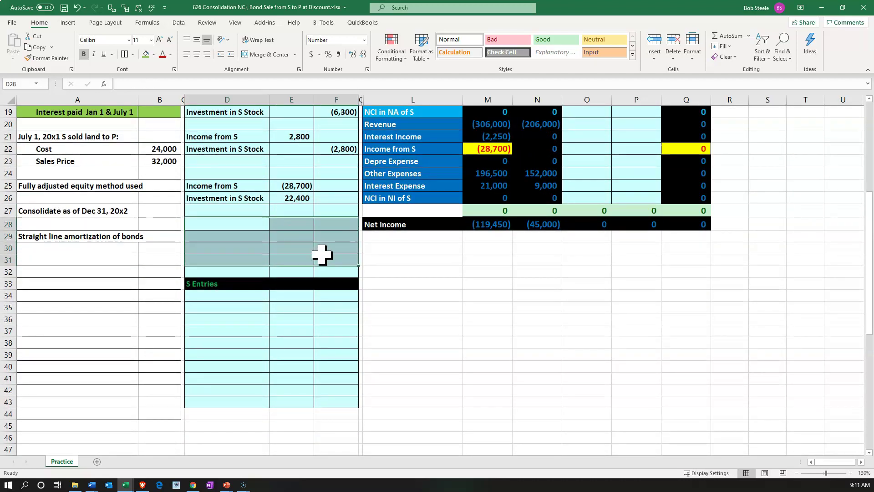
right_click(322, 254)
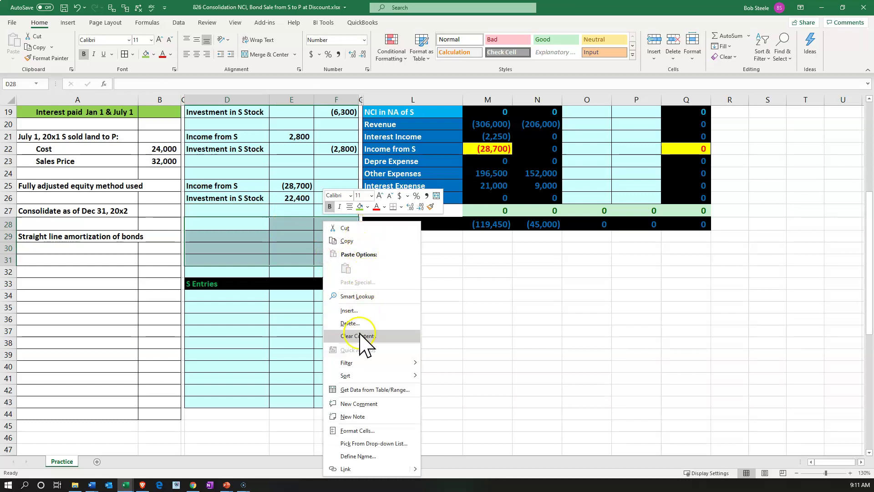
click(350, 323)
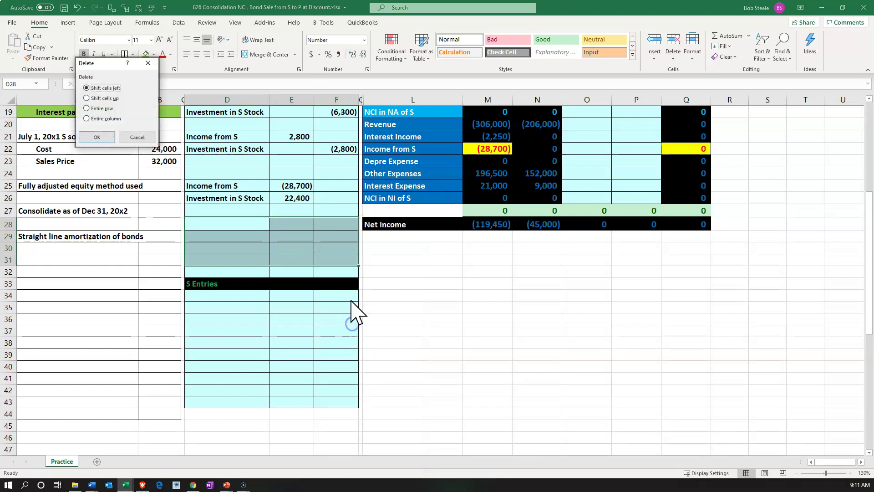
click(96, 99)
click(97, 137)
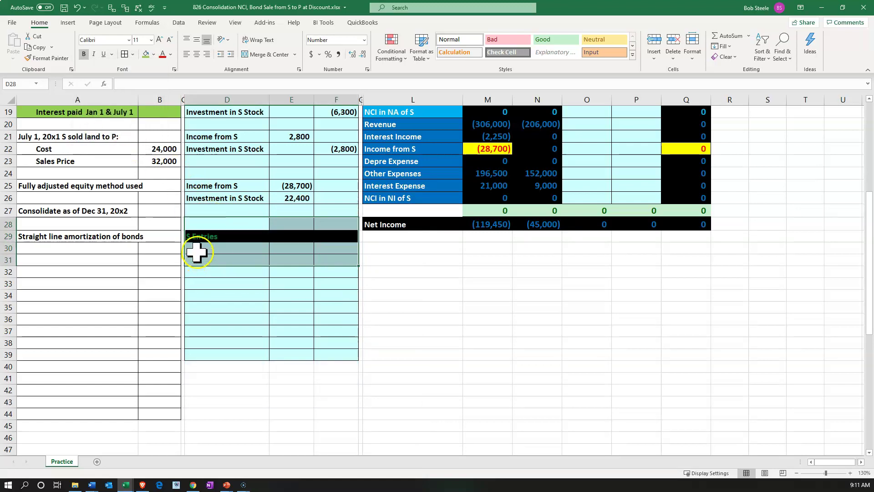
Link the first S entry's account line in D31 to the trial balance's Cash account
click(197, 252)
scroll(205, 273, up, 3)
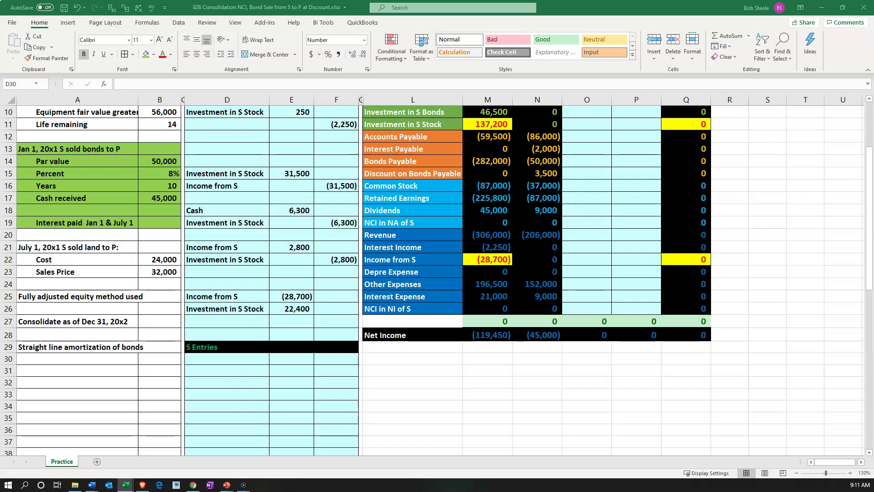
click(222, 361)
scroll(221, 361, up, 3)
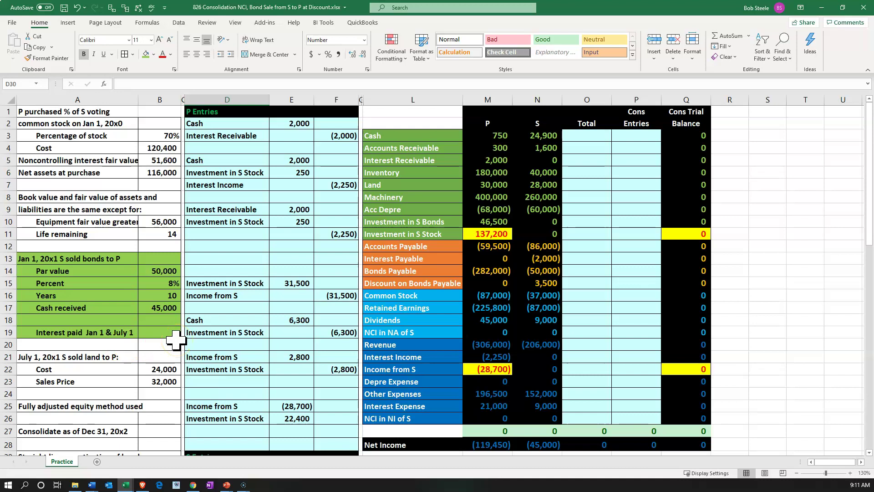
scroll(214, 337, down, 4)
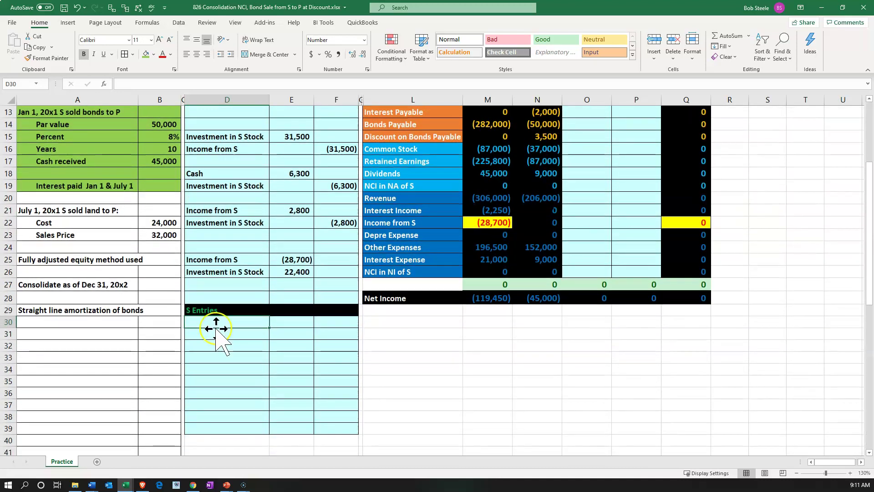
key(Down)
text(=)
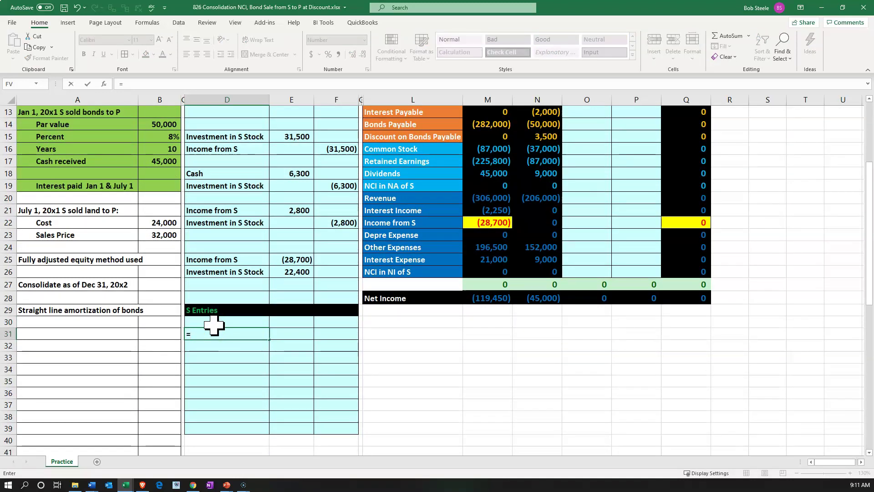
scroll(214, 325, up, 4)
click(376, 133)
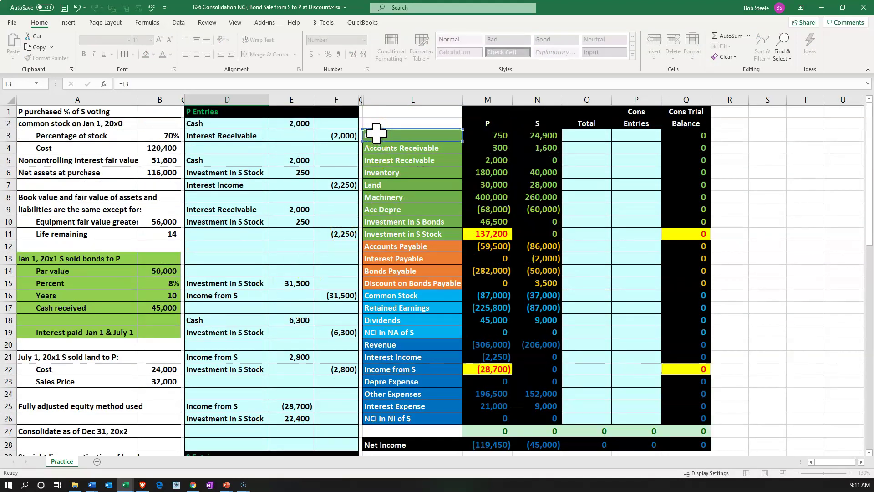
key(Return)
Credit S's Cash line in F31 with the negative of P's cash receipt using the formula -E2
key(Right)
key(Right)
key(Up)
text(-)
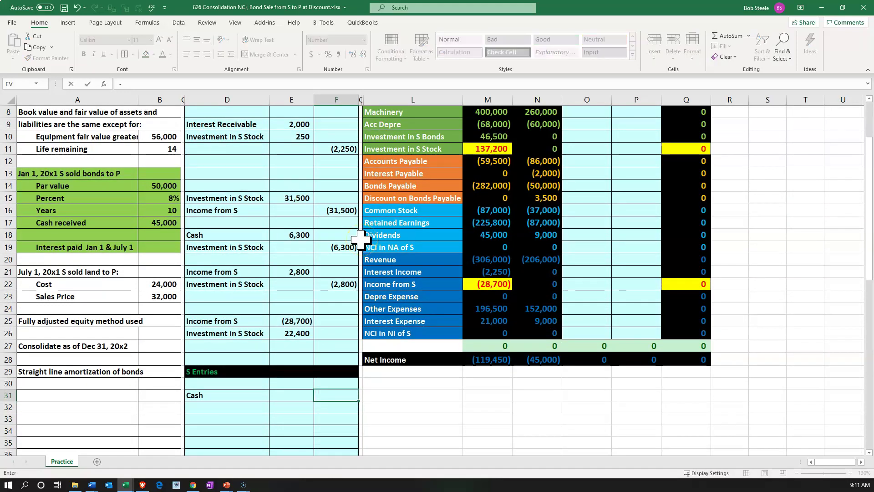
scroll(361, 239, up, 3)
click(303, 127)
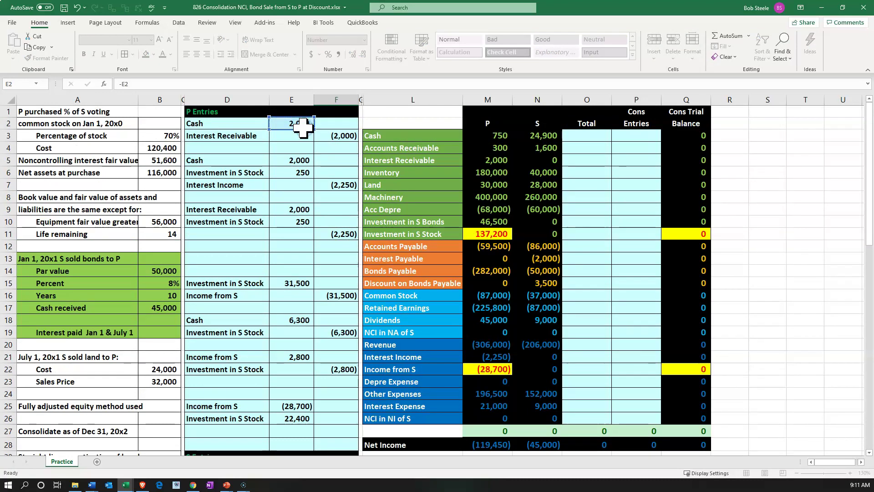
key(Return)
Link D30 to the trial balance's Interest Payable account and debit E30 with the formula -F31
key(Left)
key(Left)
key(Up)
key(Up)
text(+)
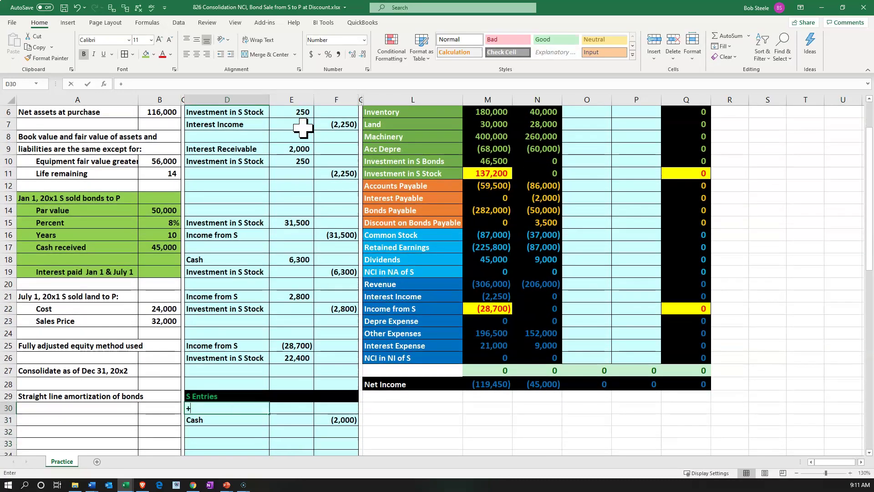
click(411, 196)
key(Tab)
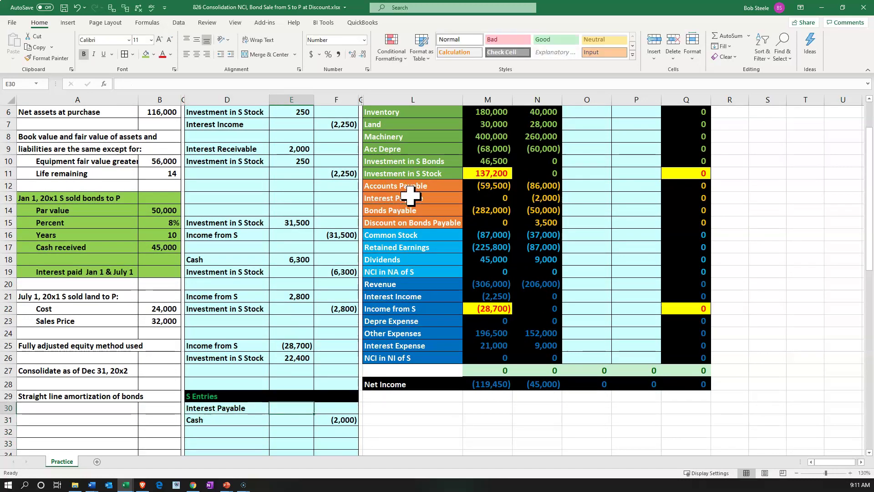
text(-)
key(Down)
key(Right)
key(Return)
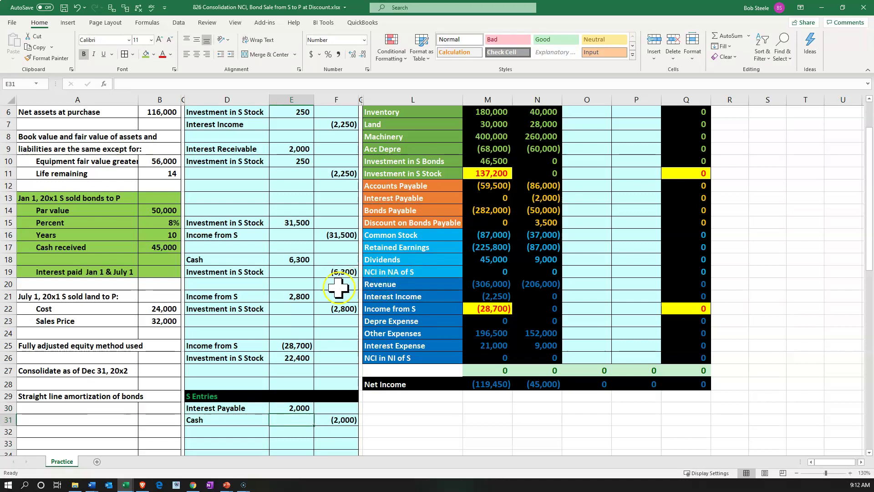
Shade P's second interest entry, cells D5:F7, green
scroll(298, 285, up, 2)
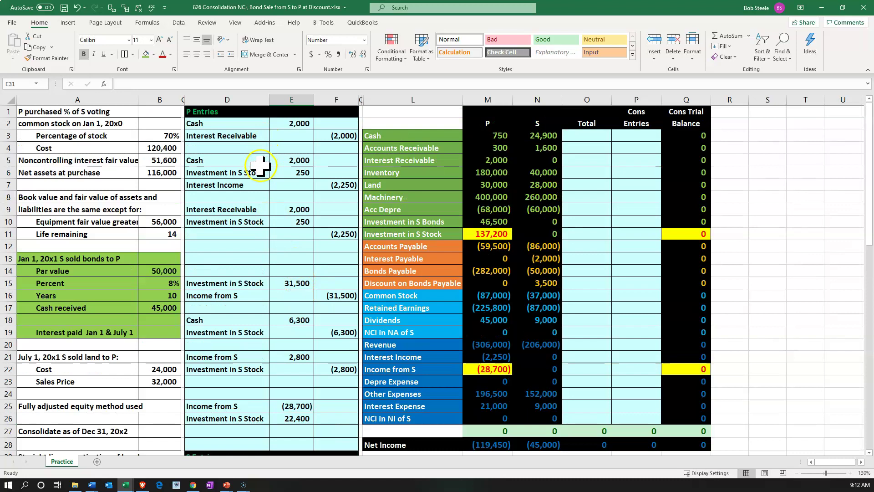
click(245, 161)
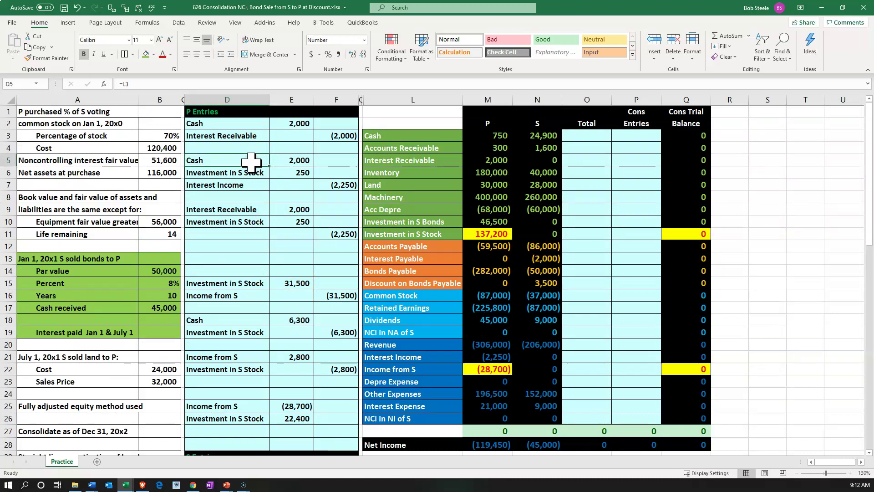
drag(234, 163, 330, 178)
right_click(330, 178)
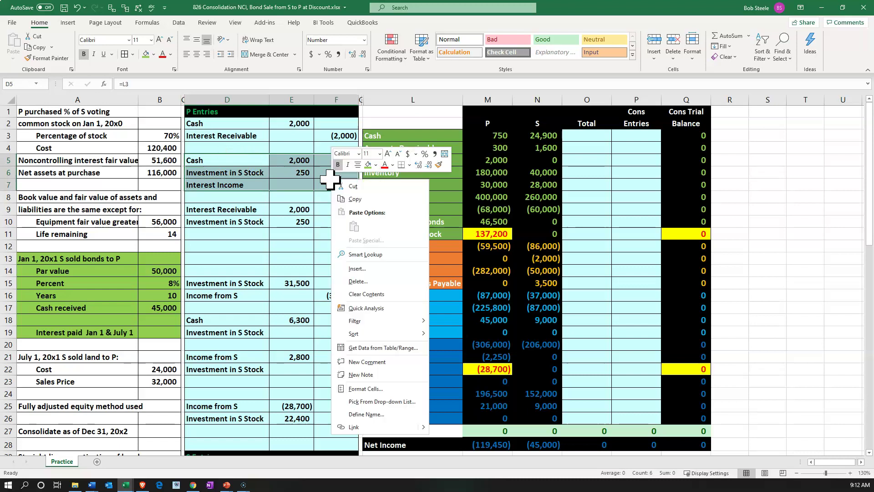
click(365, 165)
click(300, 190)
Link D33 in the S Entries to P's Cash line in D5 and credit F33 with the formula -E5
scroll(267, 212, down, 4)
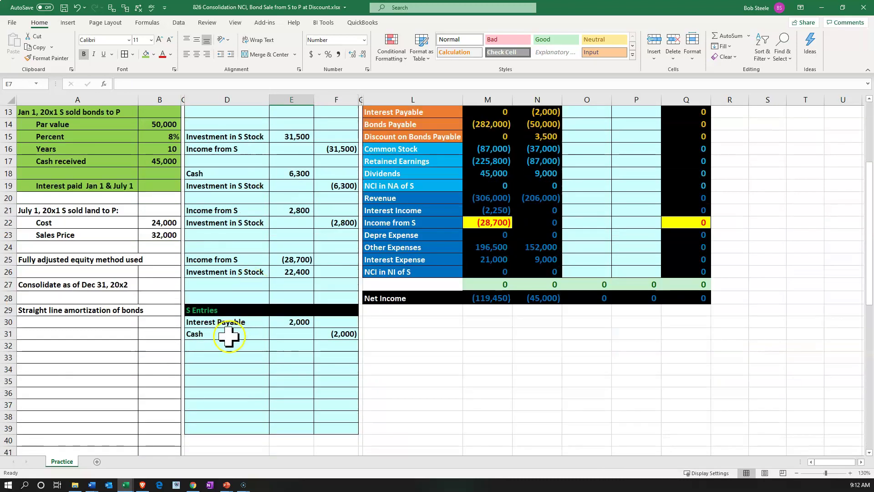
click(224, 358)
text(=)
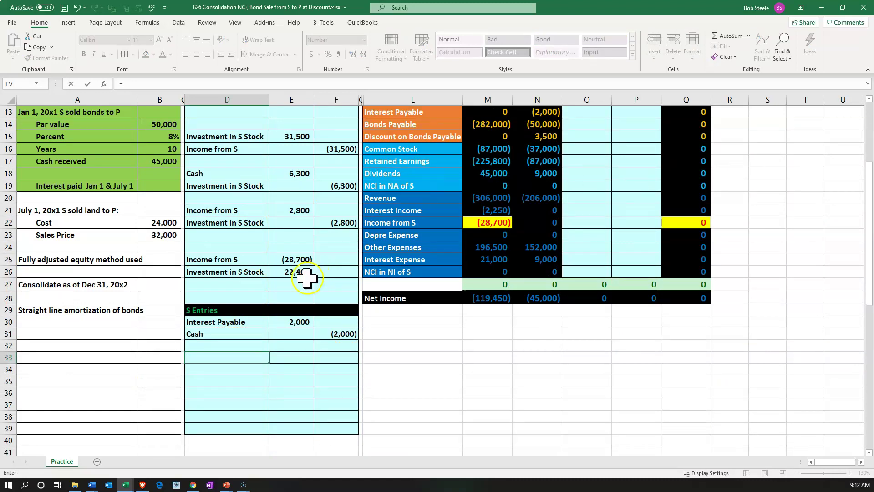
scroll(274, 264, up, 3)
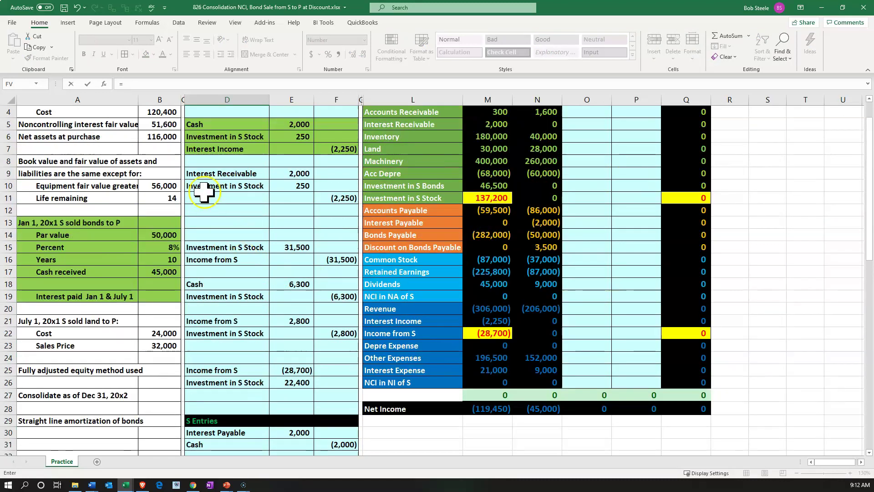
click(212, 124)
key(Return)
key(Up)
key(Right)
text(-)
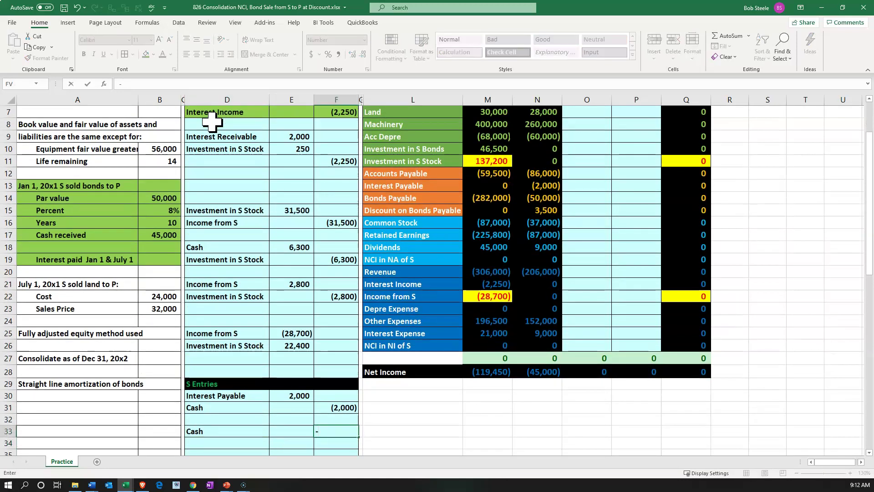
scroll(302, 245, up, 2)
click(285, 163)
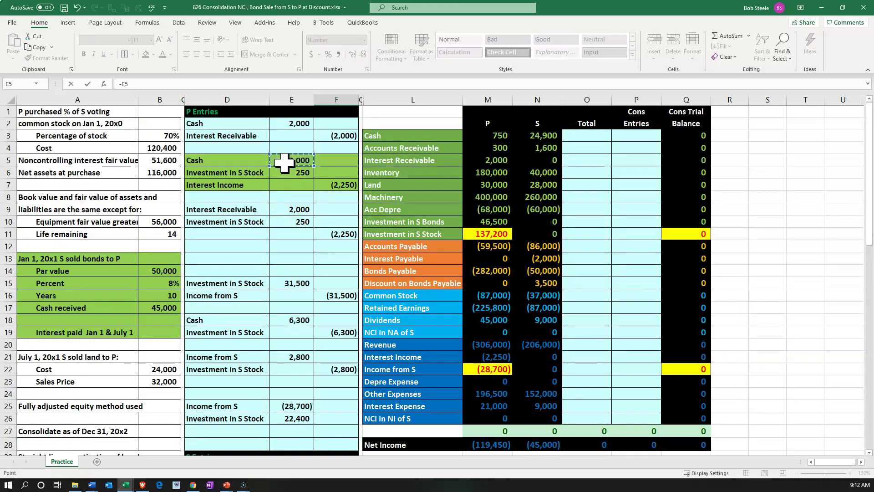
key(Return)
Link D34 to the Discount on Bonds Payable account in L15 of the trial balance
key(Left)
key(Left)
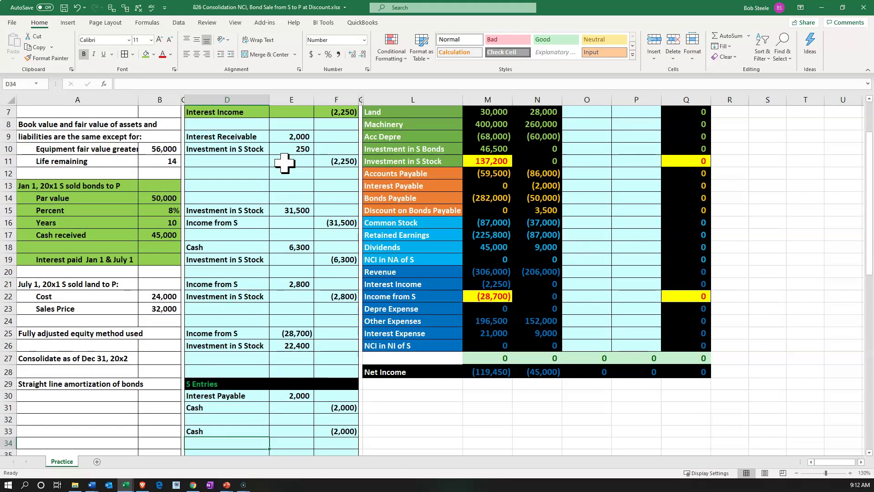
scroll(285, 163, up, 1)
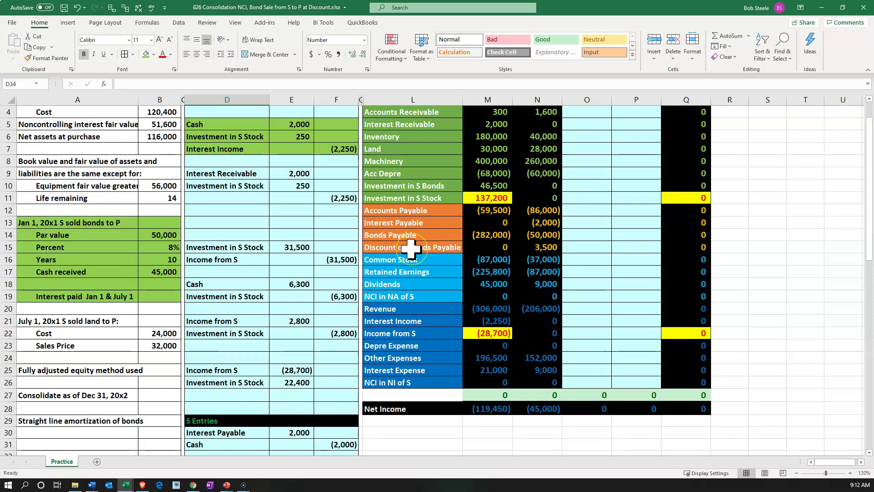
scroll(412, 248, down, 3)
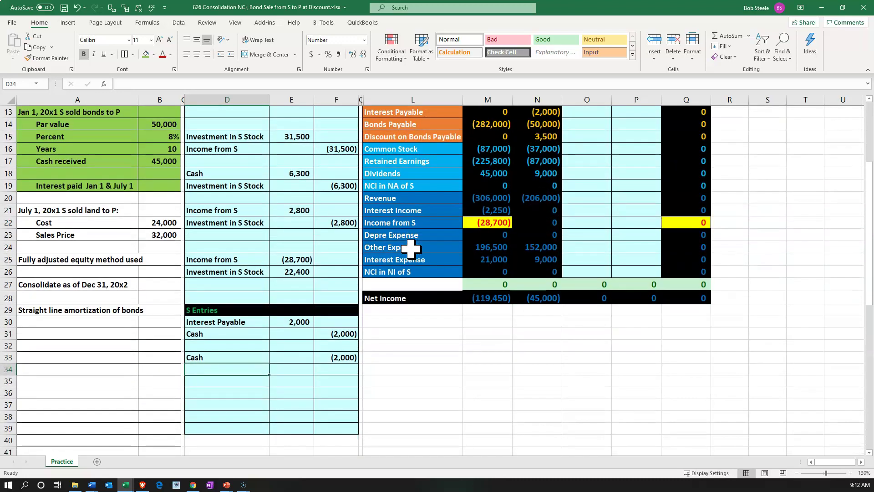
text(=)
scroll(356, 299, up, 4)
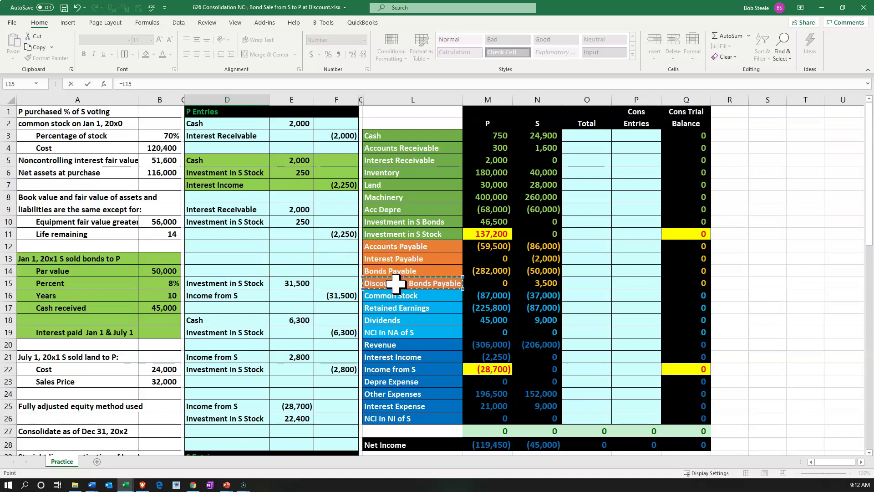
key(Return)
Credit Discount on Bonds Payable in F34 with the negative of P's investment amortization using the formula -E6
key(Right)
key(Right)
key(Up)
scroll(392, 282, up, 2)
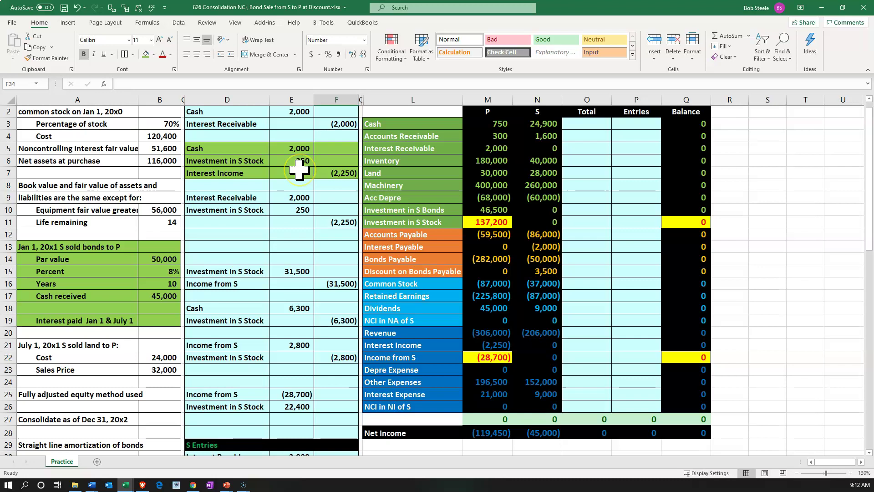
scroll(299, 170, down, 3)
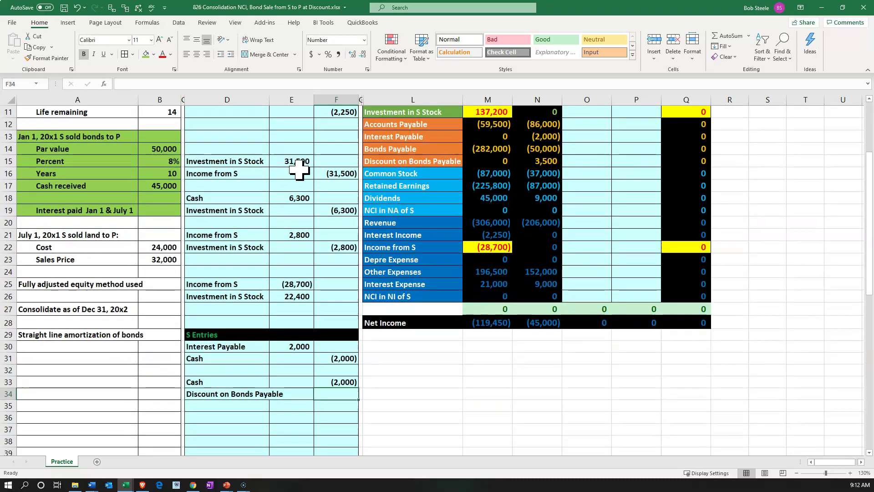
text(-)
scroll(360, 204, up, 3)
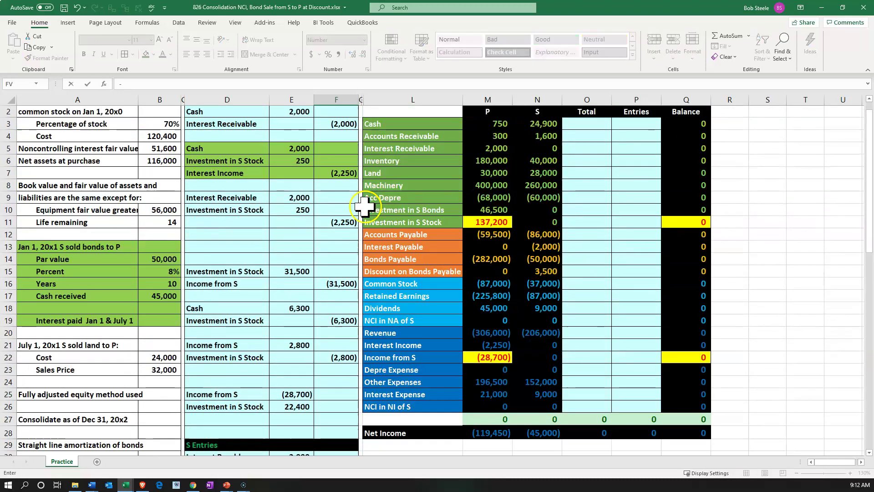
click(304, 159)
key(Return)
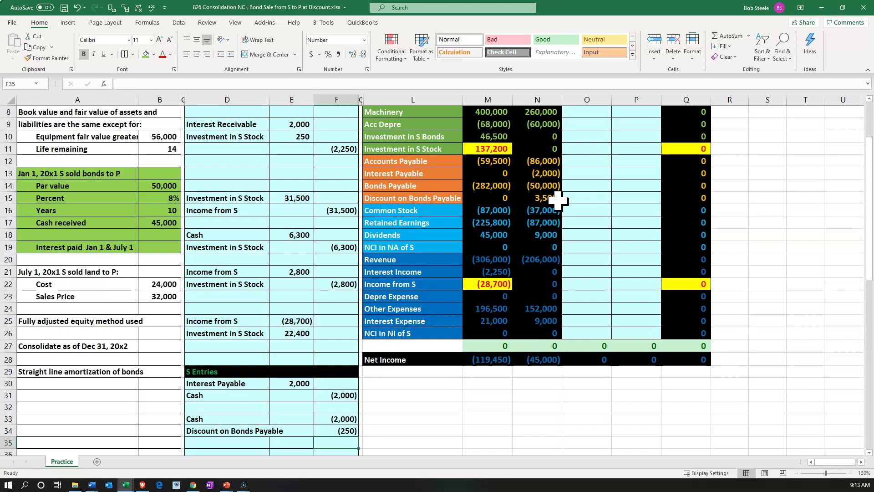
Debit E35 with the negative sum of the Cash and Discount on Bonds Payable credits in F33:F34
click(552, 189)
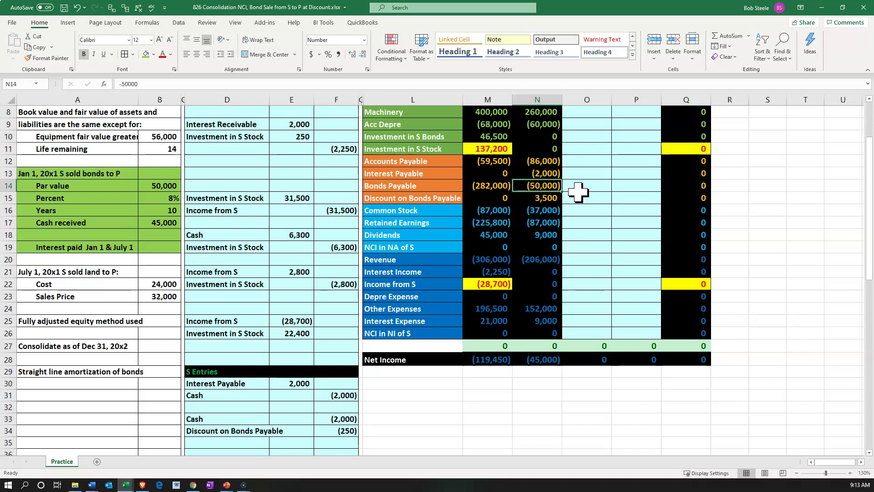
scroll(579, 191, down, 2)
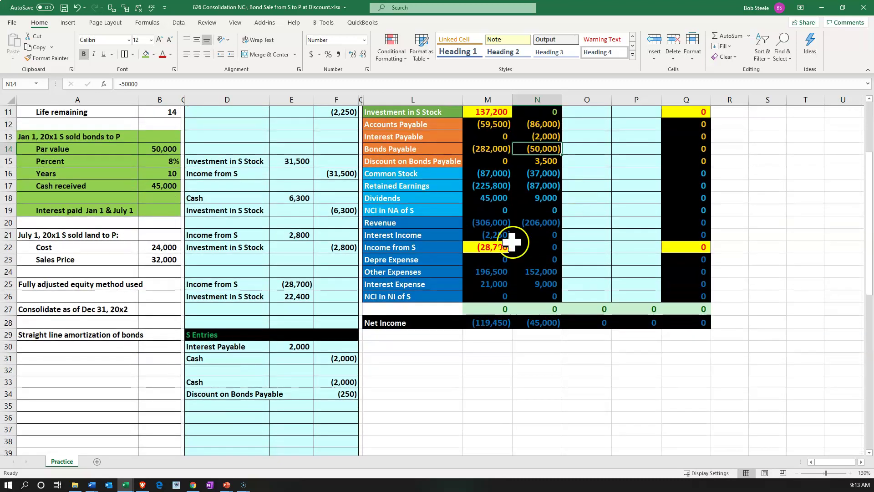
click(285, 370)
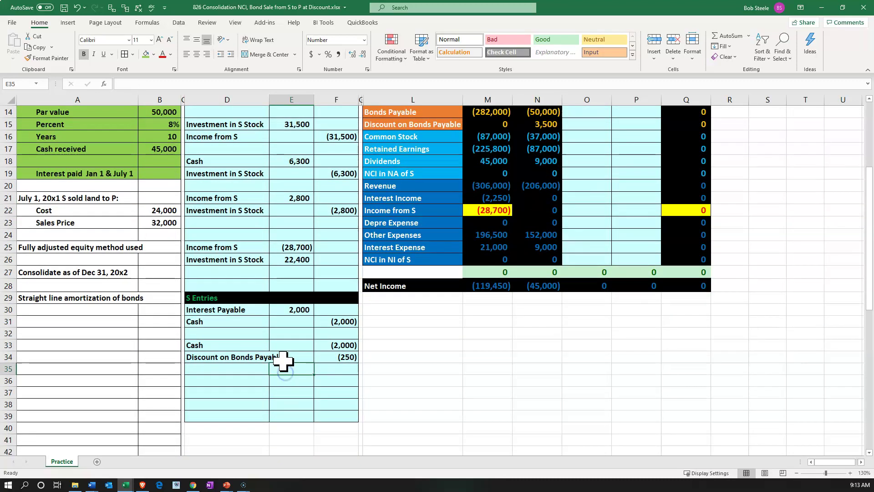
text(-sum()
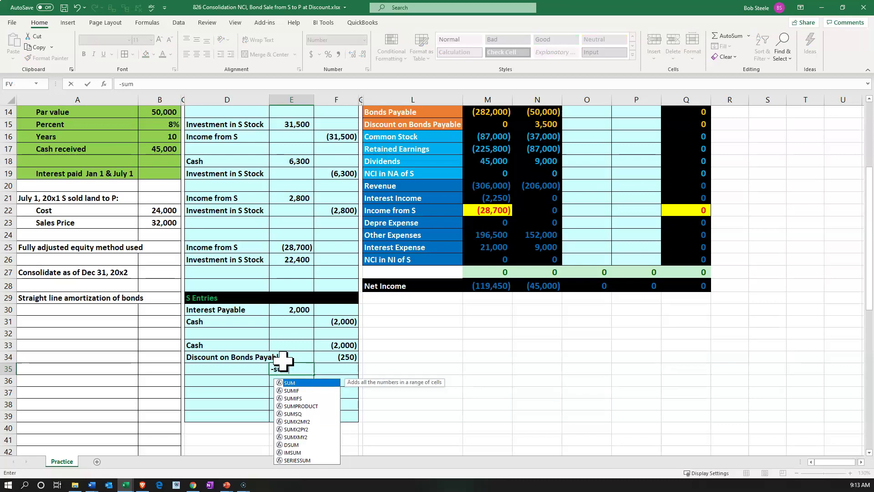
drag(283, 361, 347, 345)
key(Return)
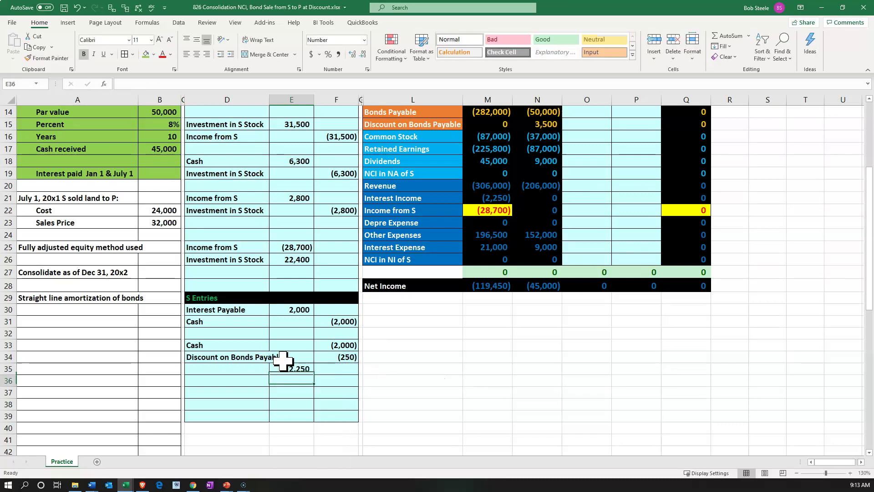
Link the account line in D35 to the trial balance's Interest Expense account in L25
scroll(341, 360, up, 3)
scroll(341, 360, down, 3)
click(237, 368)
text(=)
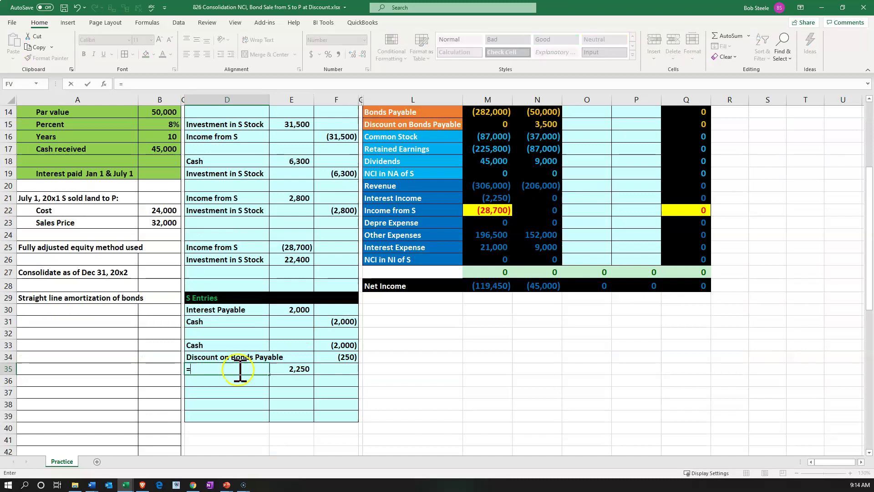
click(412, 247)
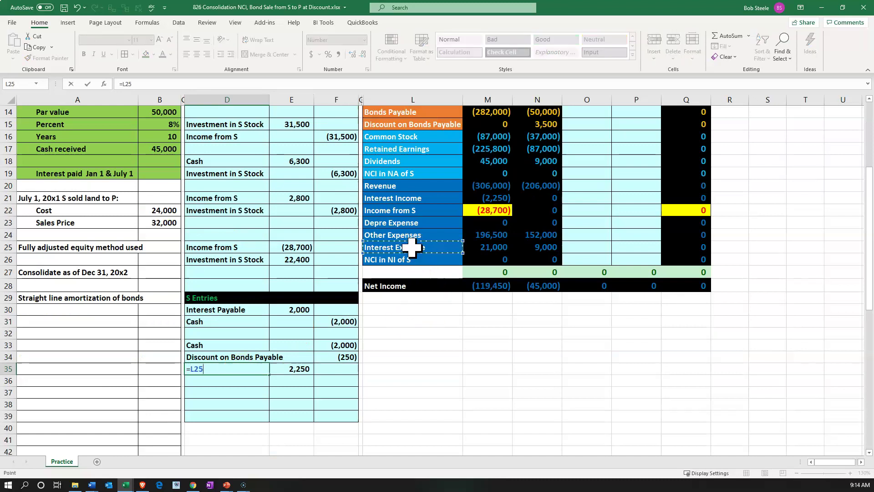
key(Return)
Restore the light cyan fill on P's second interest entry in D5:F7
scroll(335, 295, down, 1)
click(335, 294)
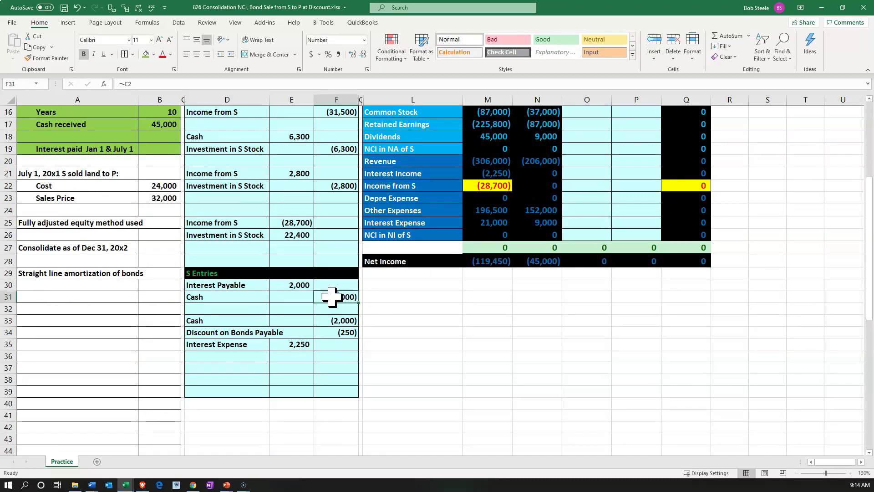
scroll(333, 296, up, 5)
drag(252, 161, 322, 184)
right_click(323, 183)
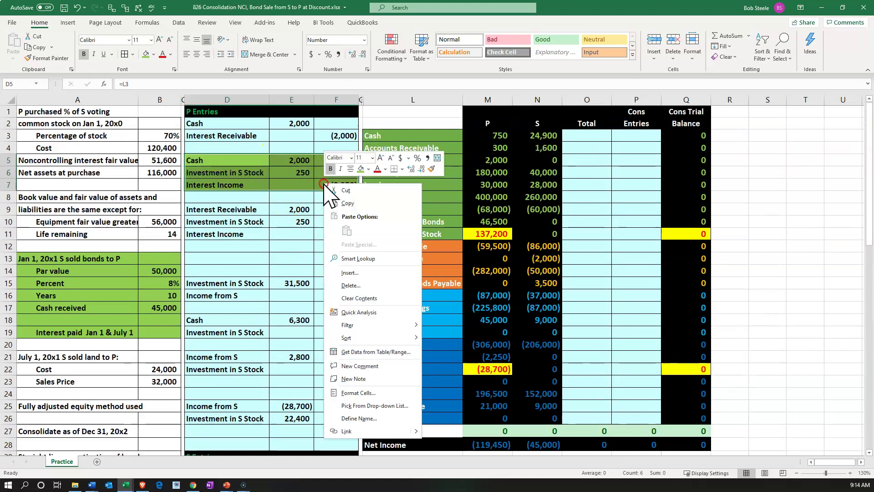
click(367, 171)
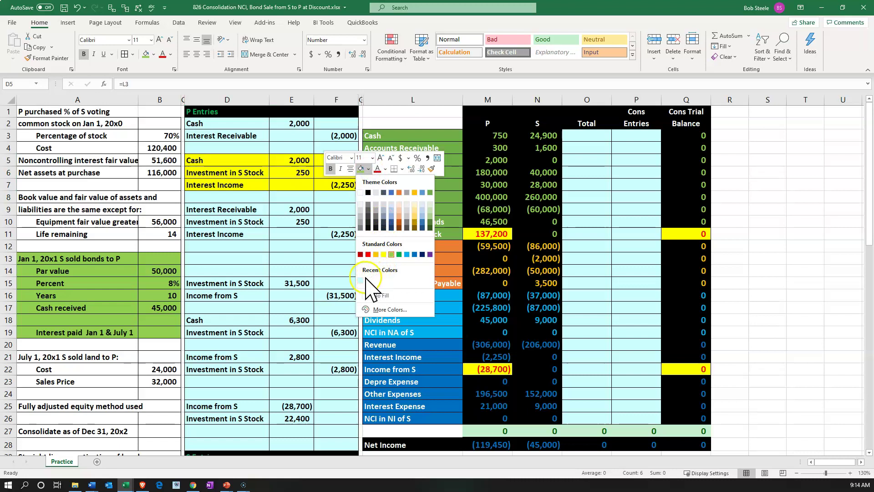
click(362, 280)
Shade P's interest accrual entry in D9:F11 green
drag(254, 209, 334, 233)
right_click(333, 233)
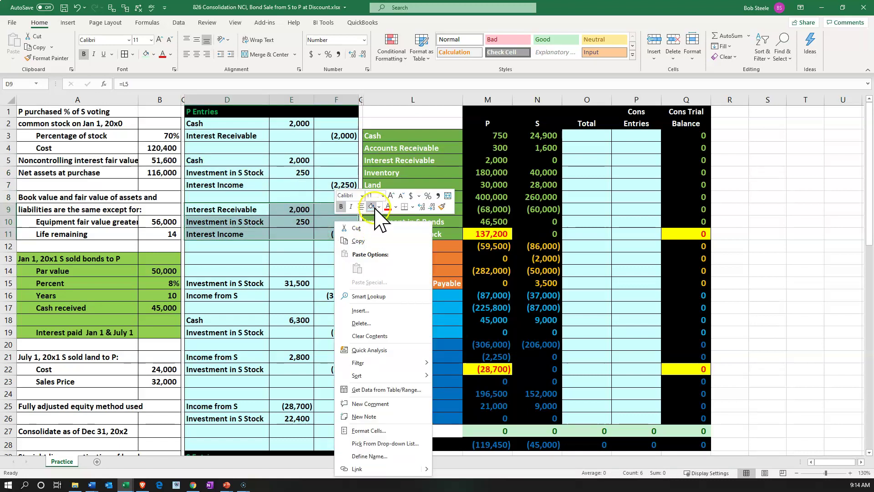
click(380, 207)
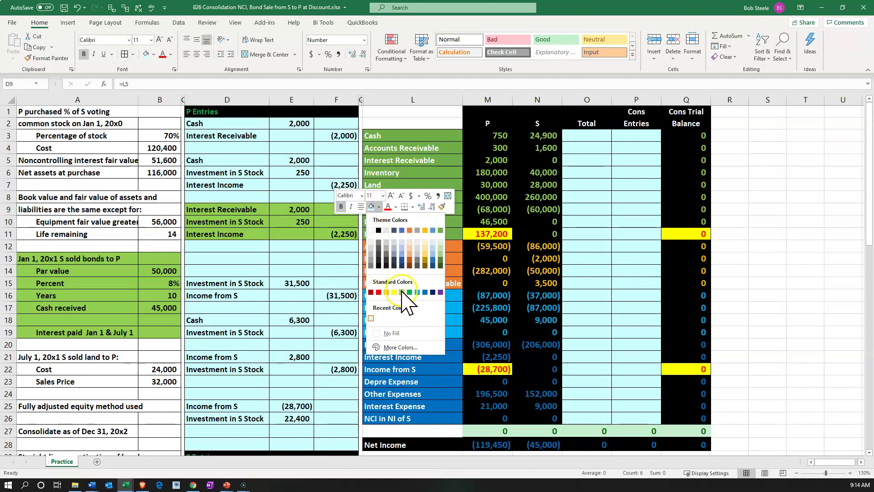
click(402, 289)
Label D13 as Interest Income by linking it to the Interest Income line in D11
click(258, 256)
text(+)
click(259, 242)
key(Up)
key(Return)
Total P's interest income in F13 by adding the amounts in F7 and F11
key(Up)
key(Right)
key(Right)
text(+)
click(345, 185)
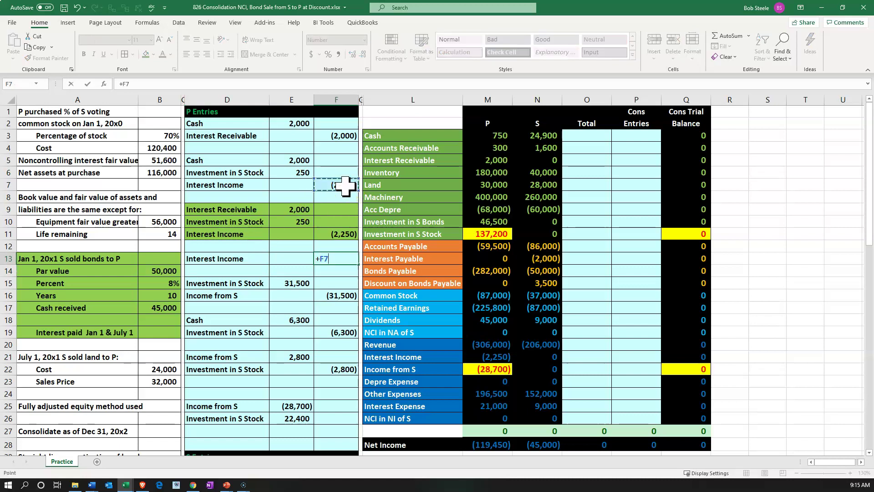
text(+)
click(350, 234)
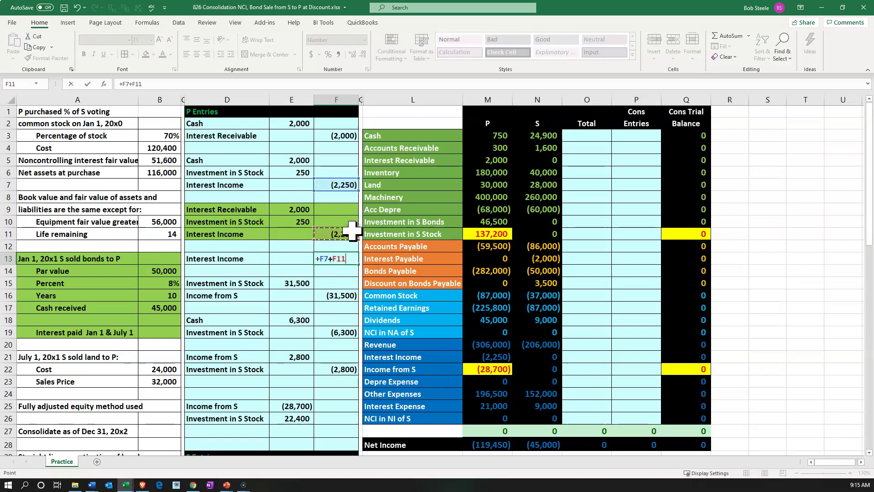
key(Return)
Begin S's interest accrual entry by linking D37 to the trial balance's Interest Payable account in L13
click(245, 236)
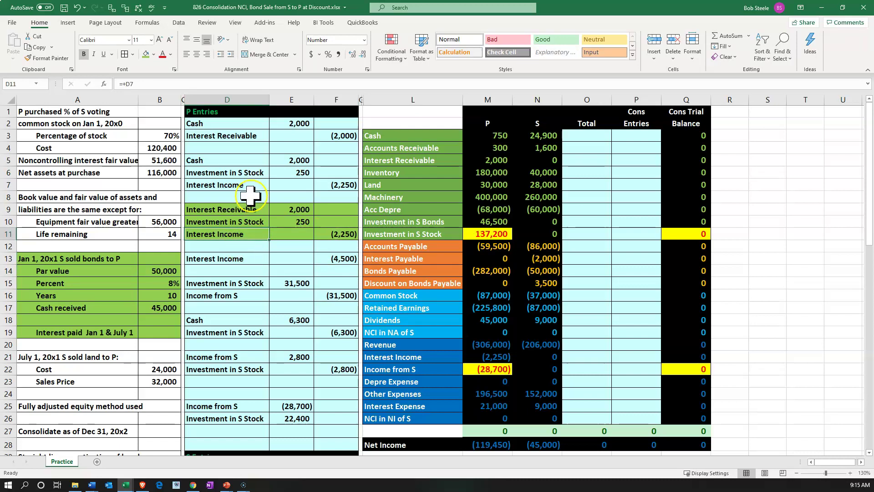
scroll(250, 196, down, 5)
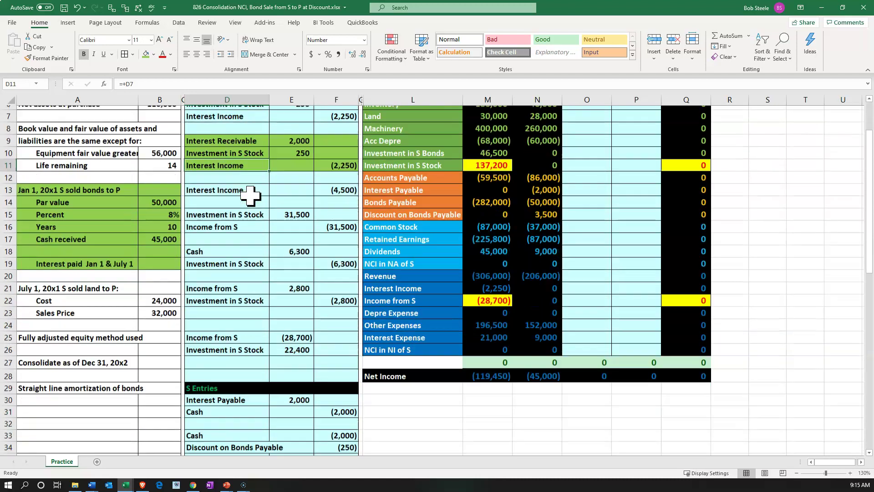
click(220, 367)
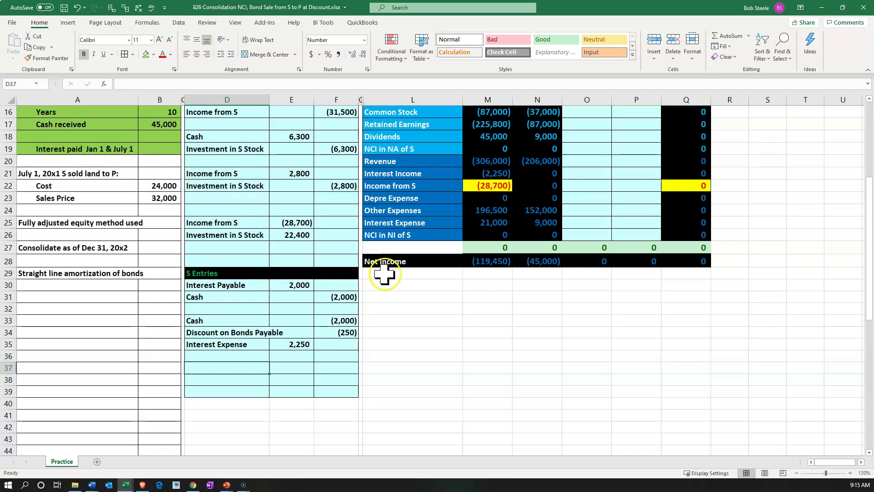
text(=)
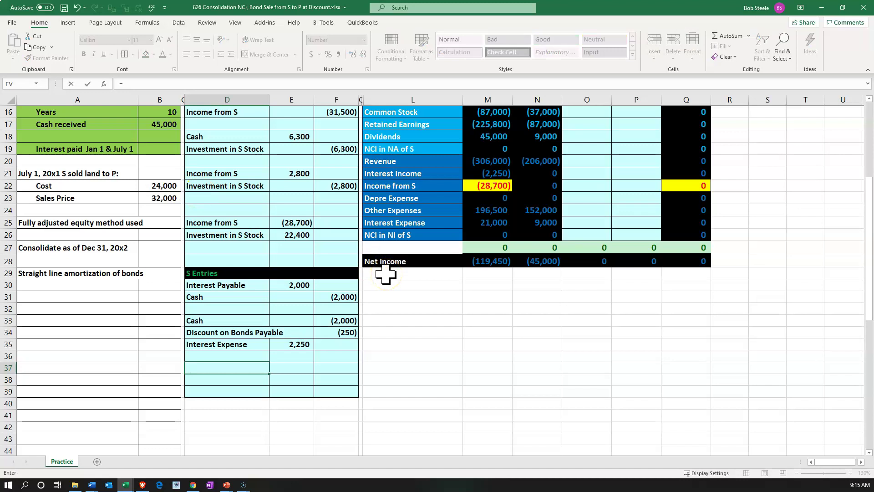
scroll(386, 274, up, 4)
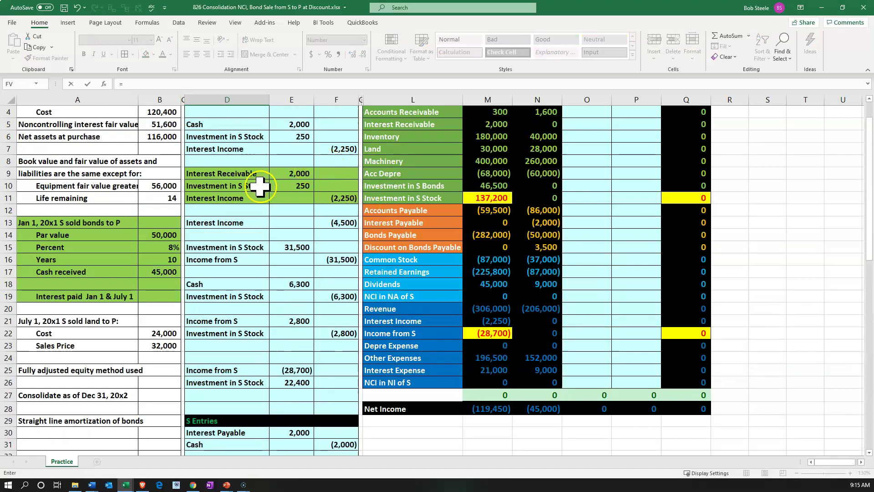
click(411, 222)
key(Return)
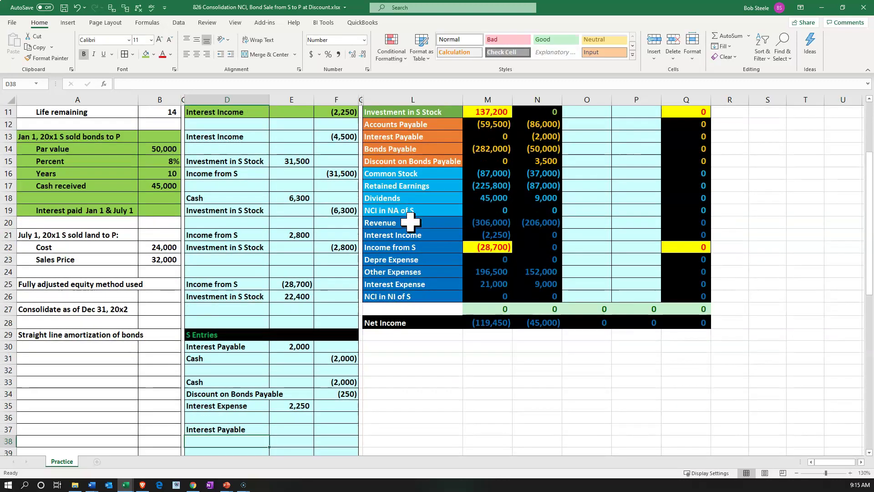
Credit Interest Payable in F37 with the negative of P's Interest Receivable amount in E9
key(Right)
key(Up)
key(Right)
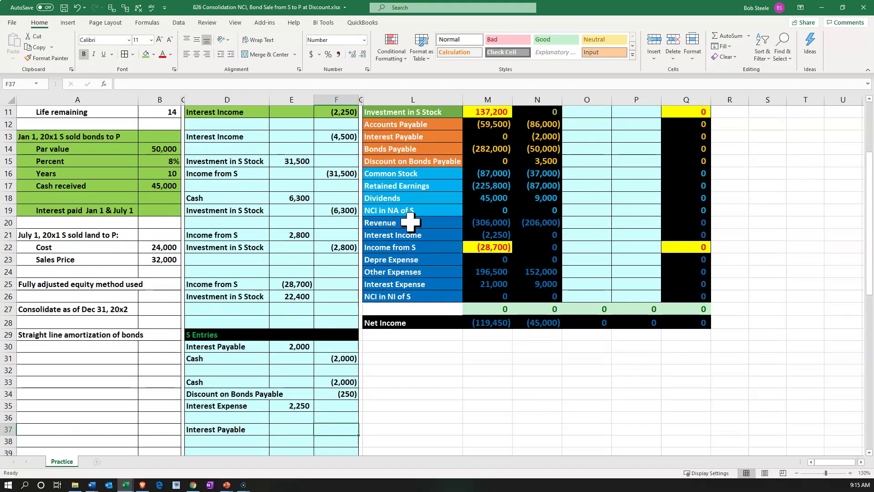
text(-)
scroll(411, 222, up, 4)
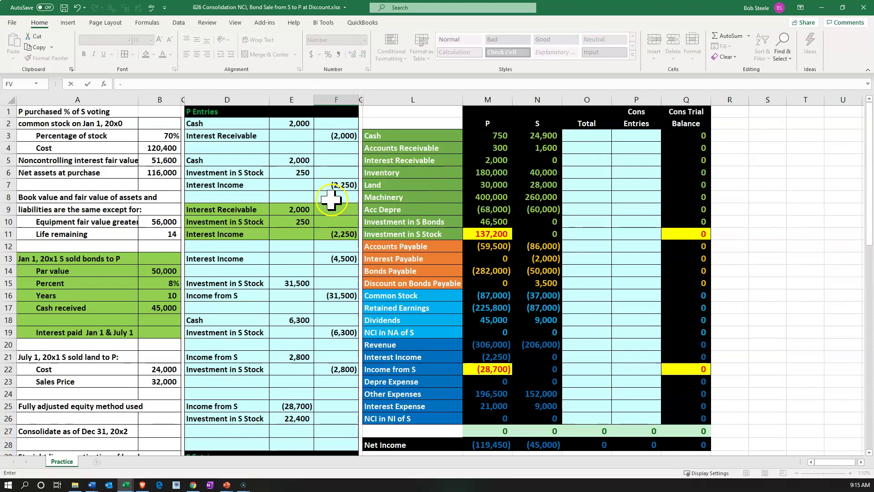
click(295, 210)
key(Return)
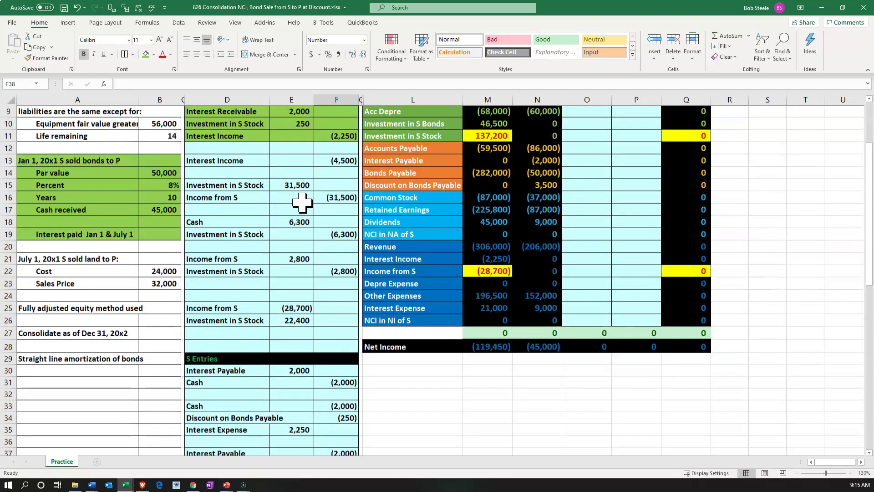
Label D38 as Discount on Bonds Payable by linking it to the account line in D34
key(Left)
key(Left)
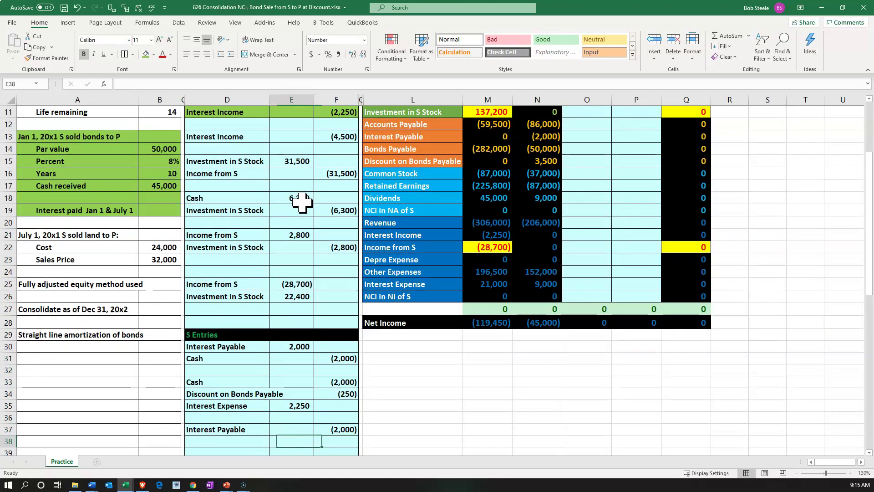
text(+)
key(Up)
key(Up)
key(Up)
key(Up)
key(Return)
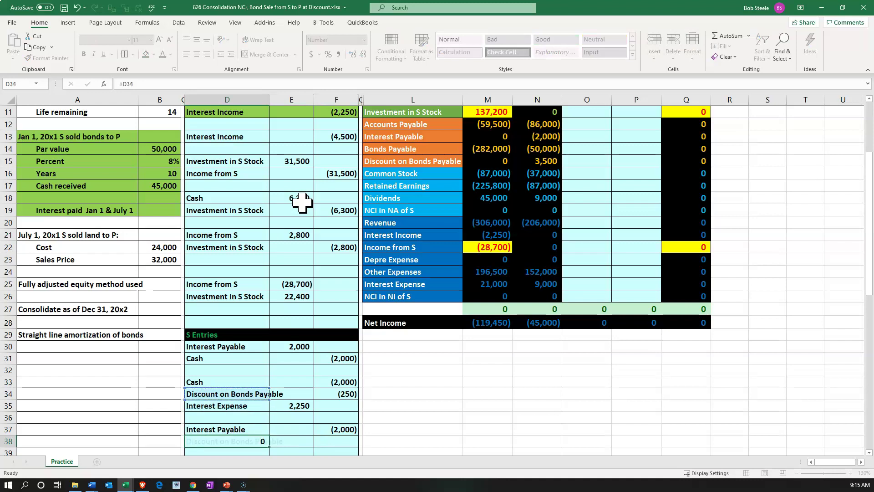
Credit the bond discount in F38 by linking it to the 250 amortization amount in F34
key(Right)
key(Right)
key(Up)
text(-)
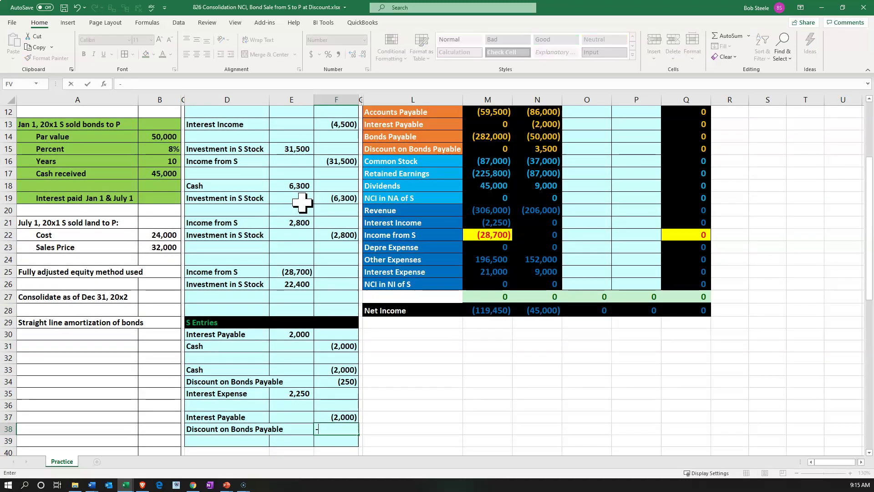
key(Up)
key(Up)
key(Up)
key(Up)
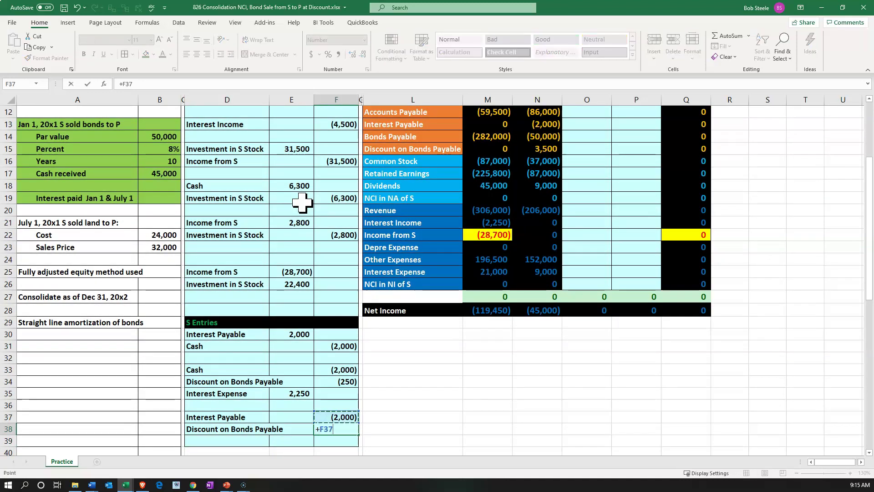
key(Return)
Enter the balancing debit in E39 as the negative SUM of the credits in F37:F38
key(Left)
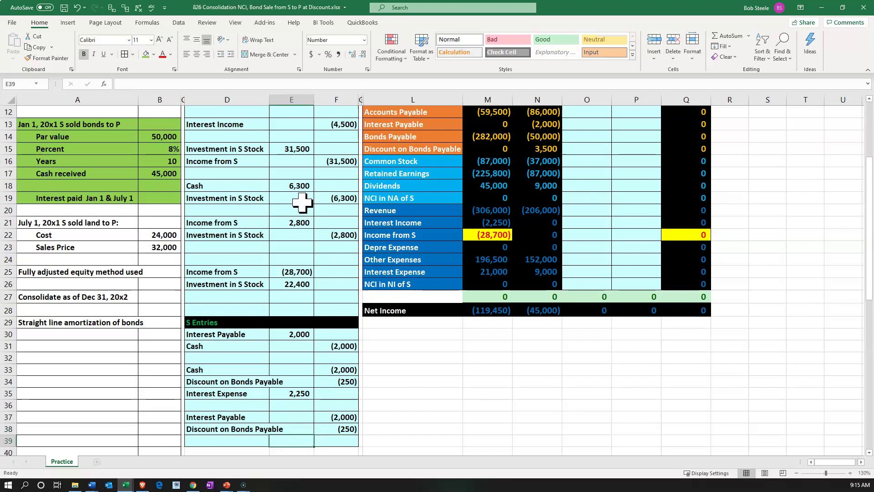
text(-su)
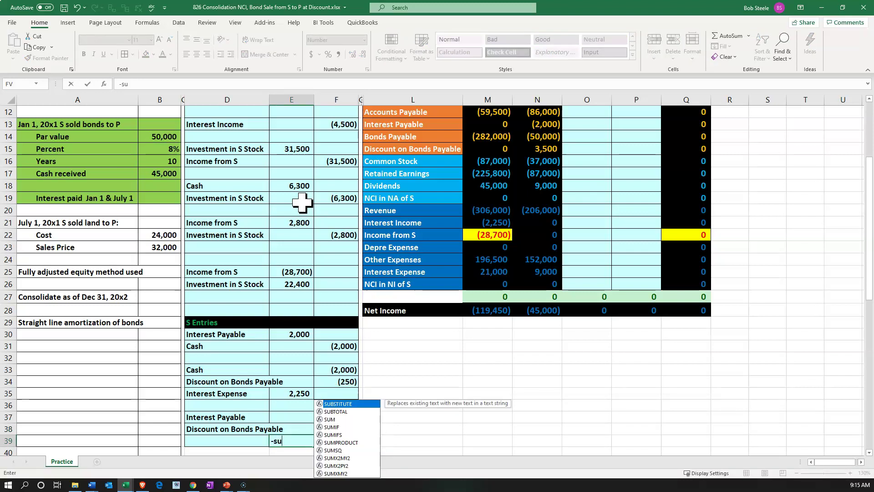
text(m()
key(Up)
key(Up)
key(shift+Right)
key(shift+Down)
key(Return)
Label D39 as Interest Expense by linking it to the account line in D35
key(Left)
key(Up)
text(+)
key(Up)
key(Up)
key(Up)
key(Up)
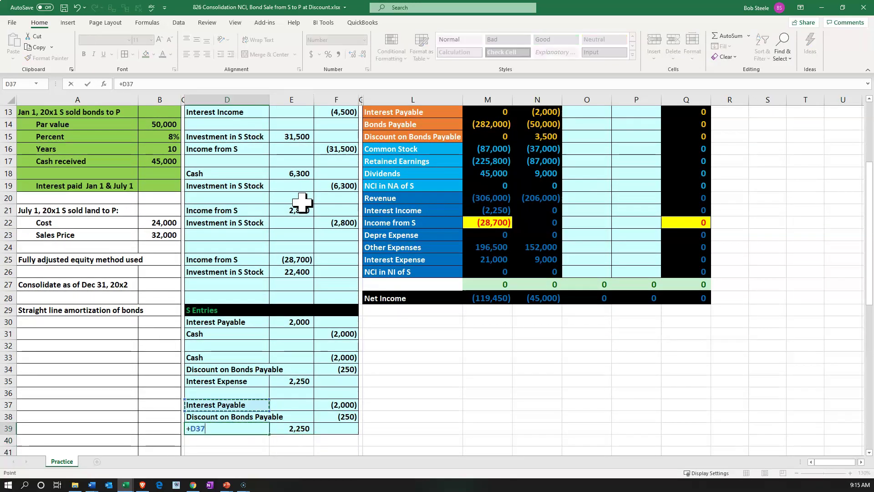
key(Return)
Label D42 as Interest Expense by linking it to the account line in D39
key(Down)
key(Down)
text(+)
key(Up)
key(Up)
key(Up)
key(Return)
Total S's interest expense in E42 by adding the amounts in E35 and E39
key(Up)
key(Right)
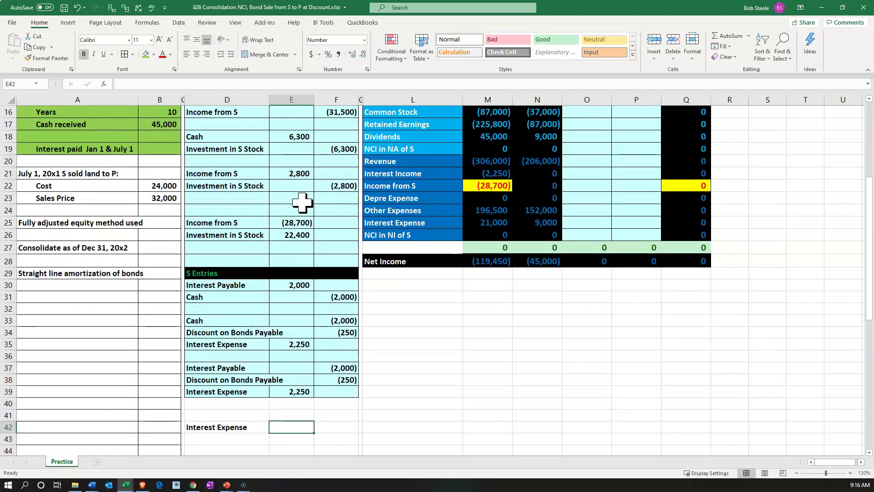
text(+)
key(Up)
key(Up)
key(Up)
key(Up)
key(Up)
key(Up)
key(Up)
text(+)
key(Up)
key(Up)
key(Up)
key(Return)
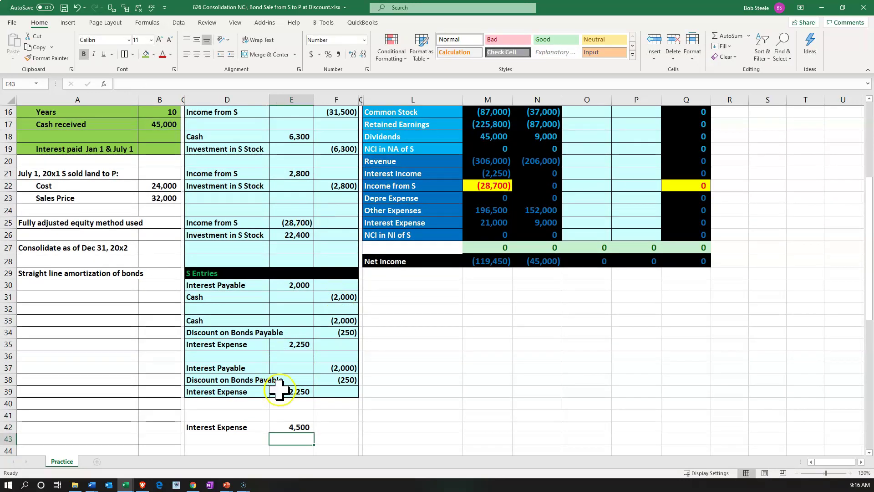
Copy the cell formatting of D39:F39 onto D40:F42 with Format Painter
drag(254, 391, 341, 395)
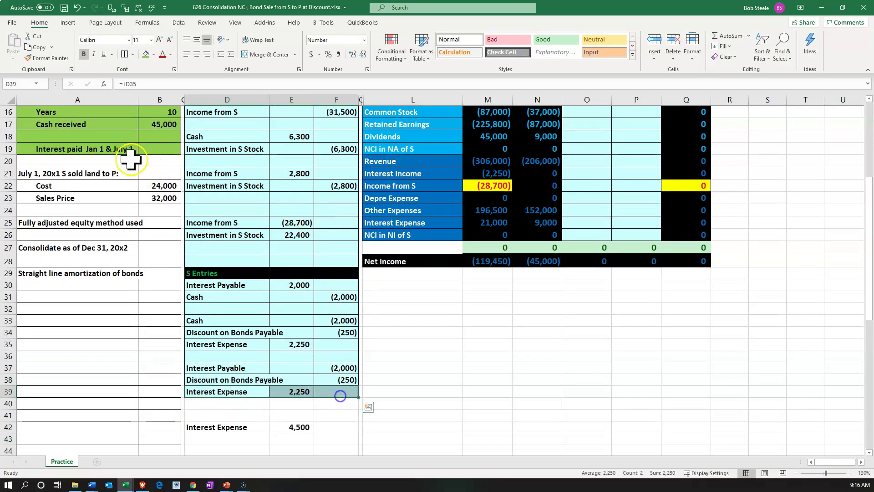
click(47, 58)
mouse_move(236, 403)
mouse_down()
mouse_move(321, 425)
mouse_move(322, 435)
mouse_up()
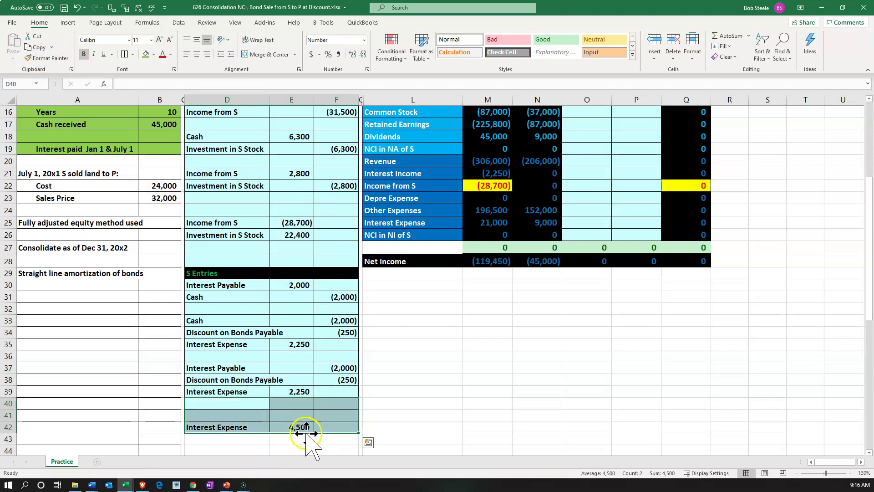
Compare S's total interest expense in E42 with P's total interest income in F13
click(304, 428)
scroll(304, 433, up, 2)
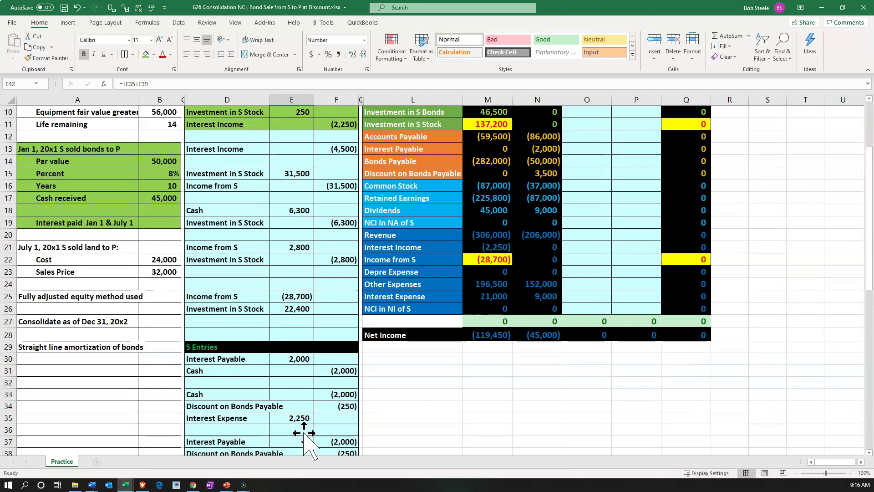
scroll(305, 433, up, 3)
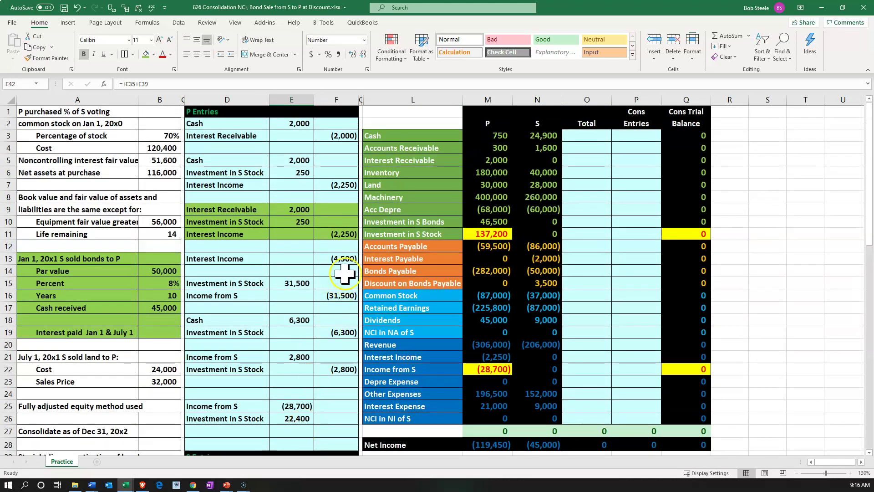
click(347, 258)
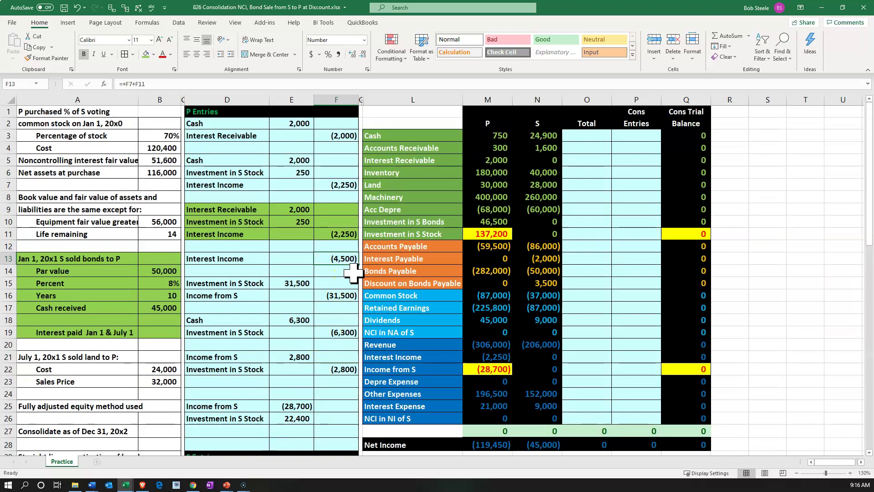
scroll(354, 273, down, 1)
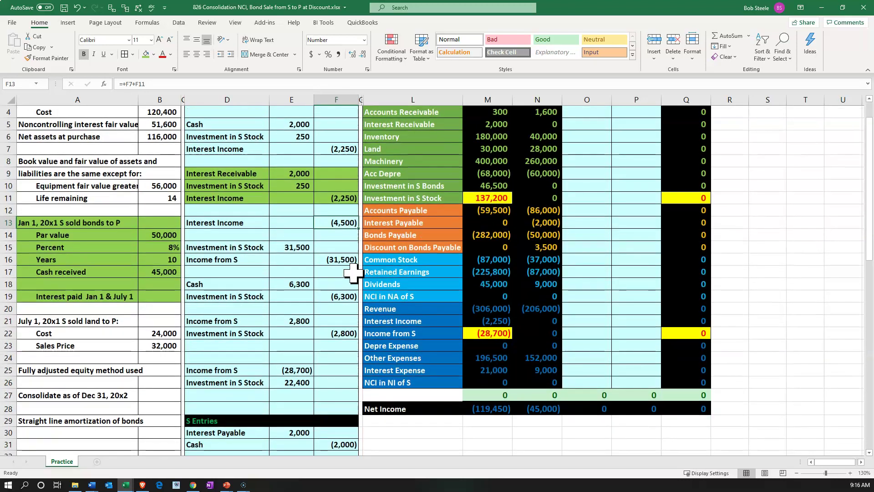
scroll(354, 273, down, 3)
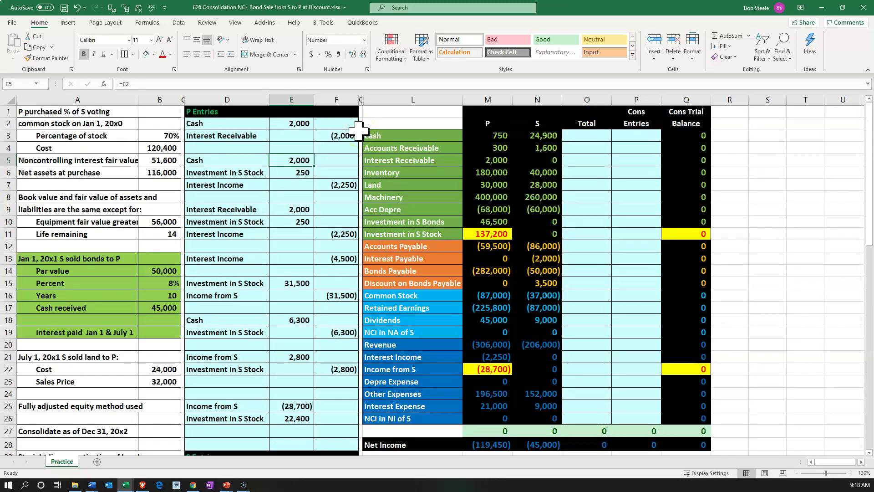
Unhide the debit and credit entry columns between columns F and L
click(344, 94)
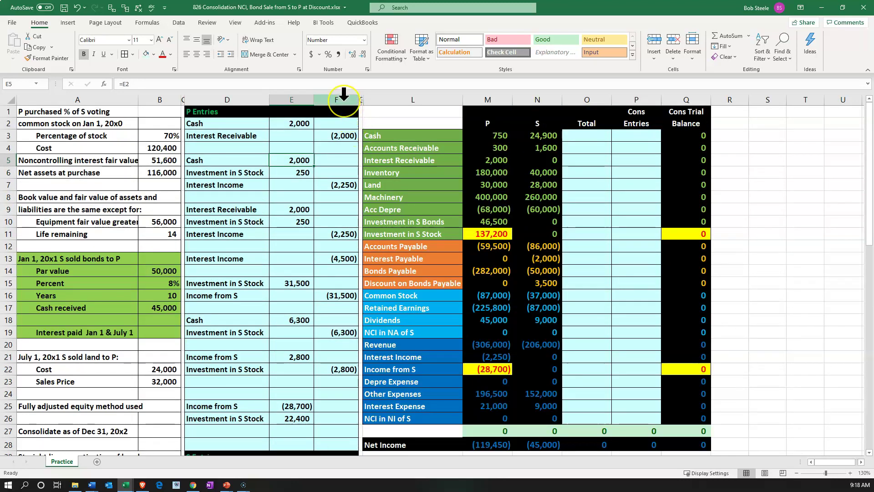
drag(344, 94, 370, 107)
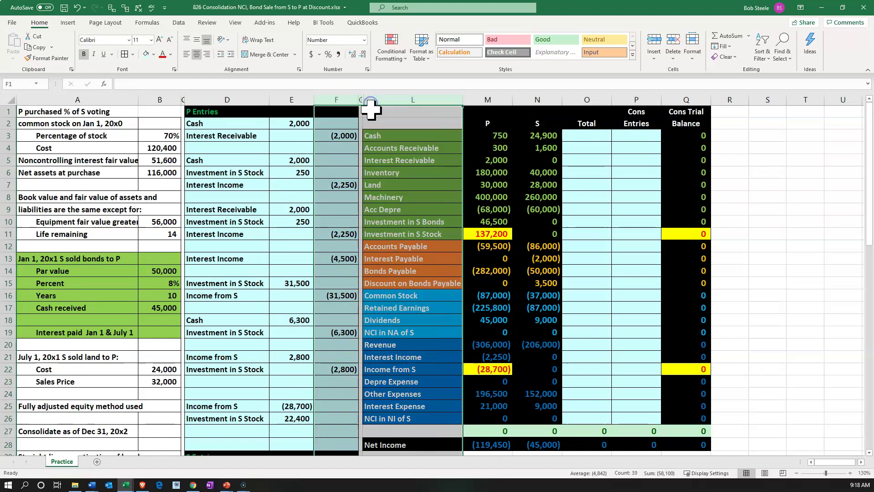
right_click(390, 150)
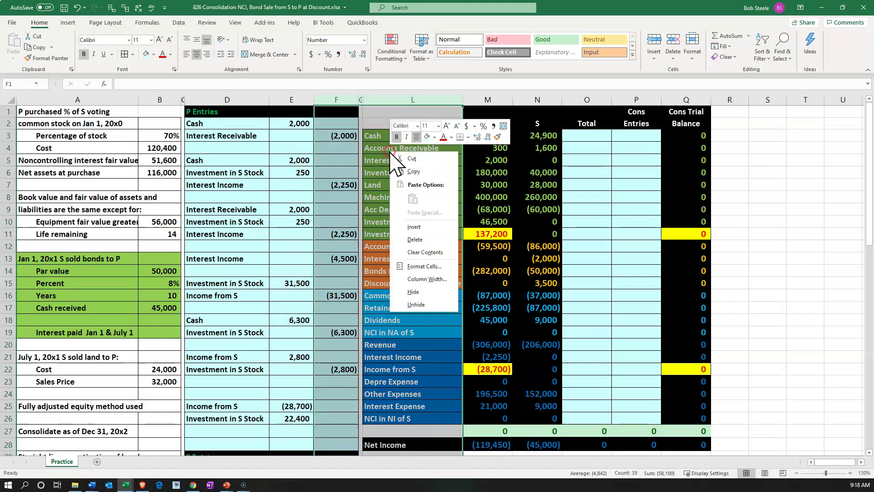
click(422, 305)
click(424, 224)
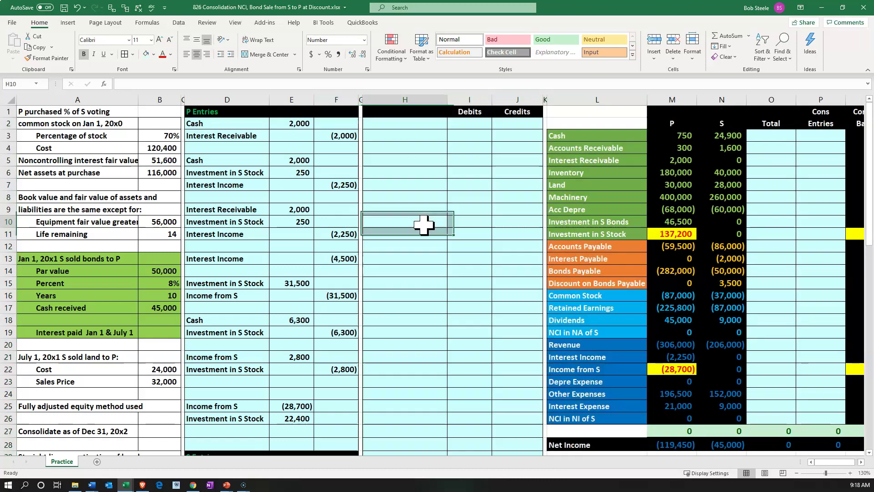
Total P's and S's cash balances in O3 with a SUM of M3:N3
key(Right)
key(Right)
key(Right)
key(Right)
key(Right)
key(Right)
key(Right)
key(Right)
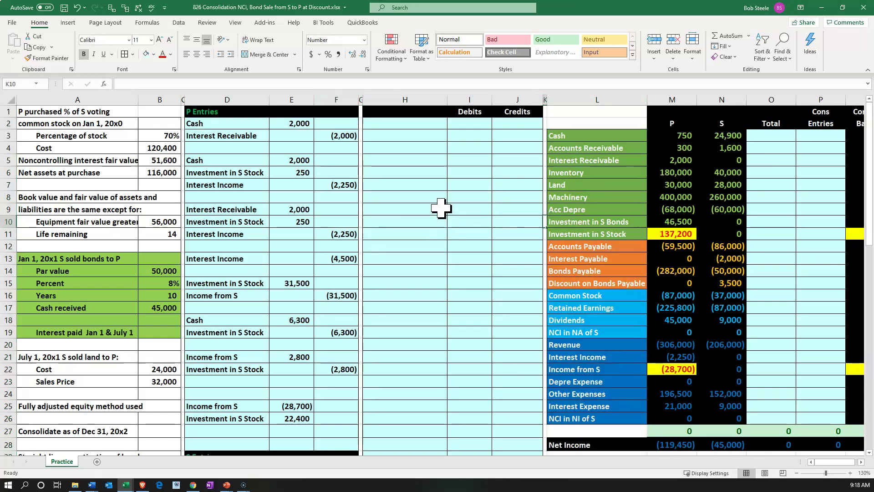
key(Right)
key(Right)
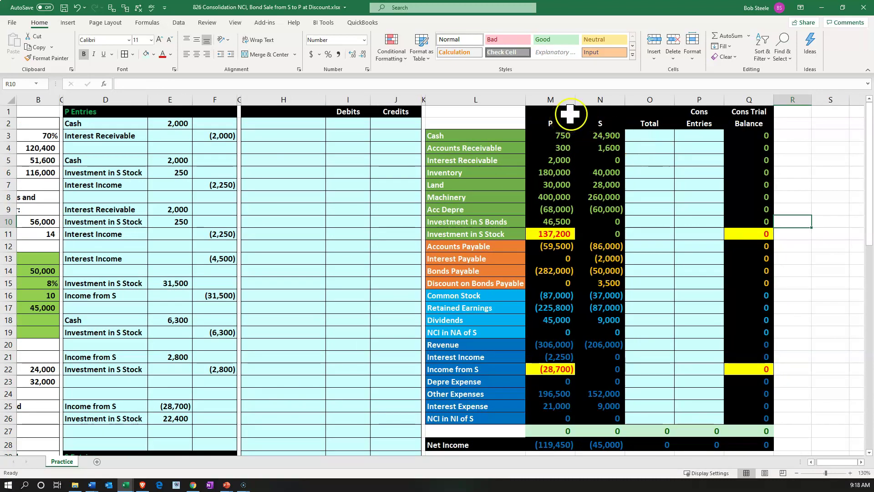
click(640, 135)
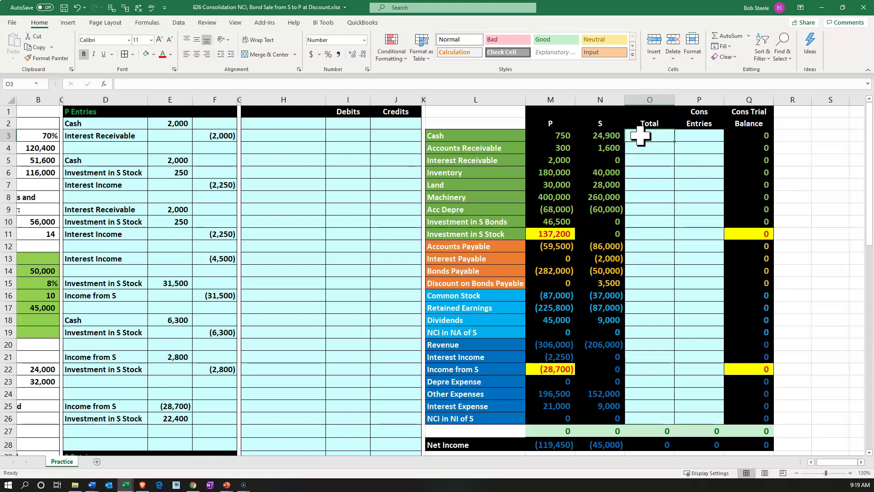
text(=)
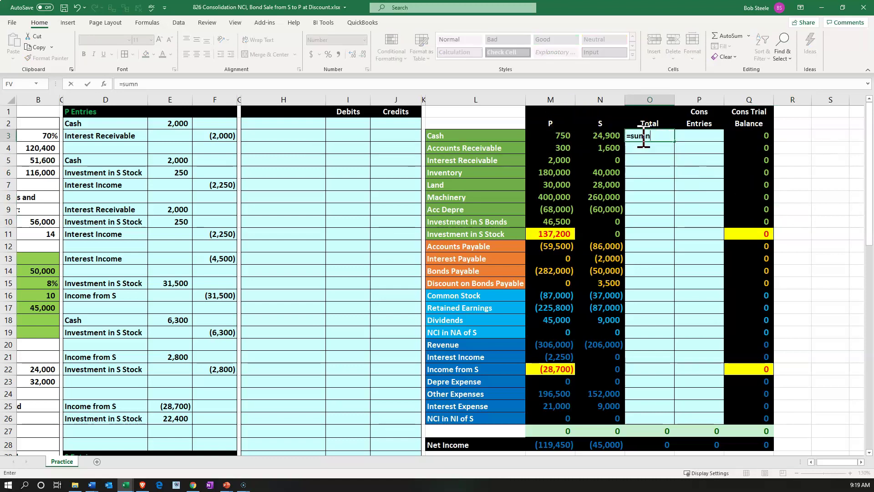
text(sumn)
key(BackSpace)
text(()
key(Left)
key(shift+Left)
key(ctrl+Return)
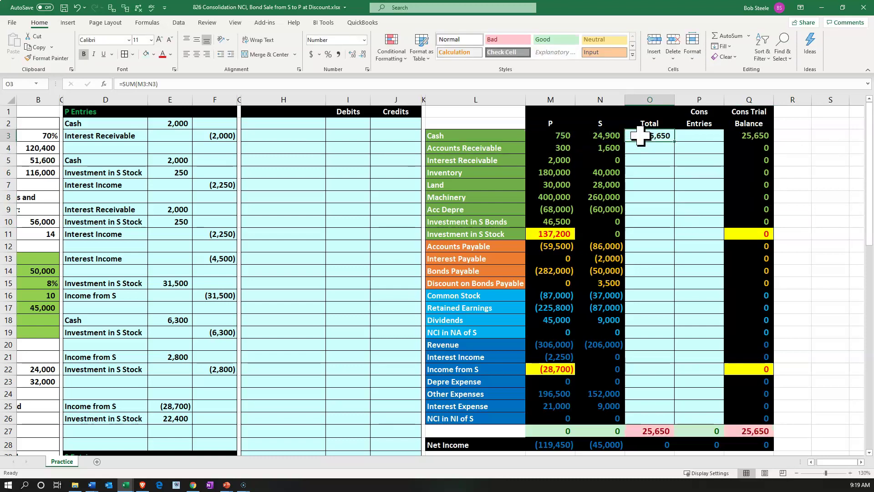
Copy the total formula from O3 down through O4:O26 for the remaining accounts
key(ctrl+c)
key(Down)
key(shift+Down)
key(shift+Down)
key(shift+Down)
key(shift+Down)
key(shift+Down)
key(shift+Down)
key(shift+Down)
key(shift+Down)
key(shift+Down)
key(shift+Down)
key(shift+Down)
key(shift+Down)
key(shift+Down)
key(shift+Down)
key(shift+Down)
key(shift+Down)
key(shift+Down)
key(shift+Down)
key(shift+Down)
key(shift+Down)
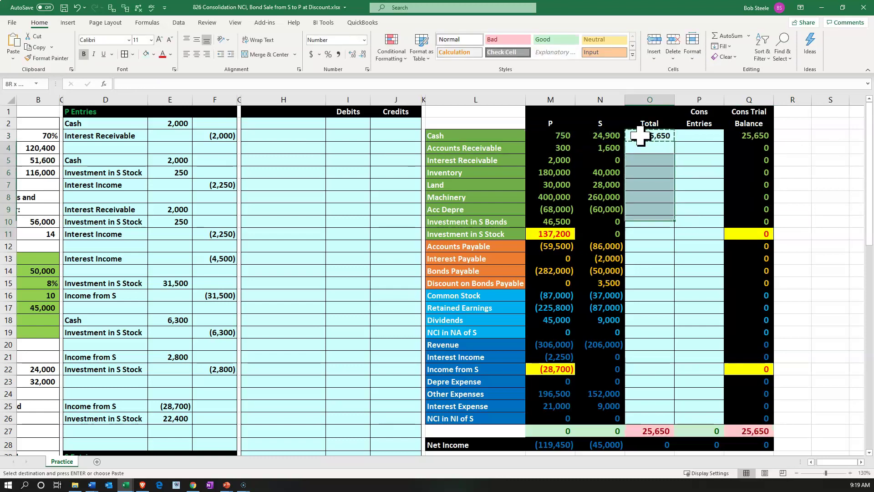
key(shift+Down)
key(ctrl+v)
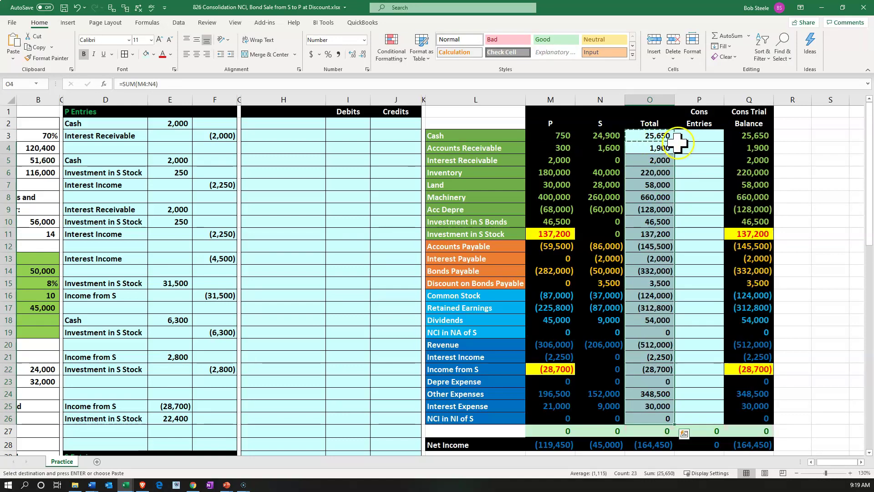
Start the first consolidation entry by linking H2 to the Investment in S Stock account name in L11
drag(691, 137, 692, 183)
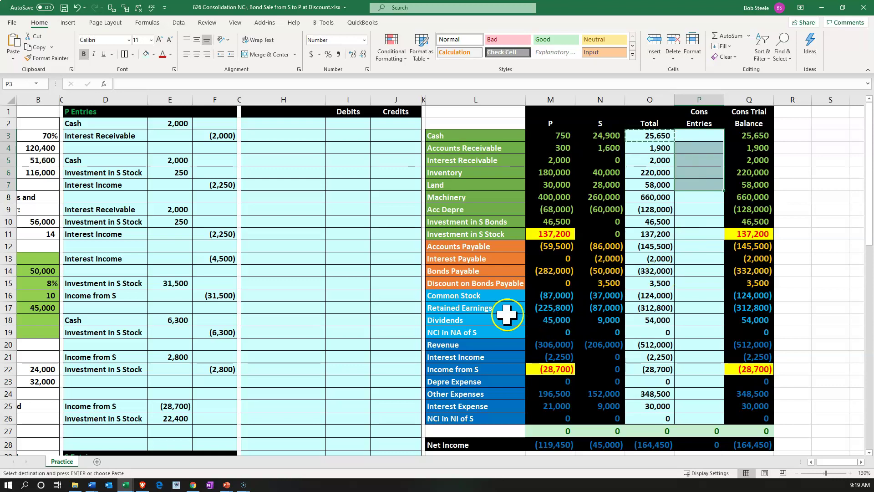
drag(483, 295, 455, 328)
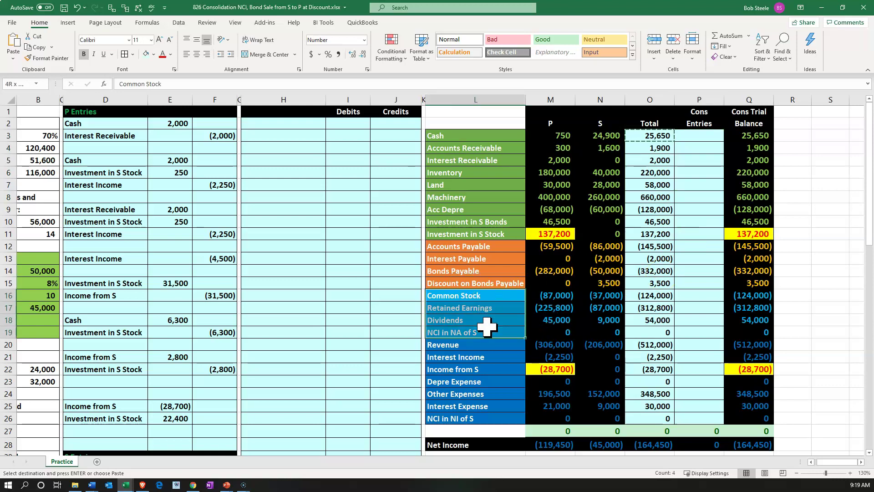
click(544, 233)
click(552, 369)
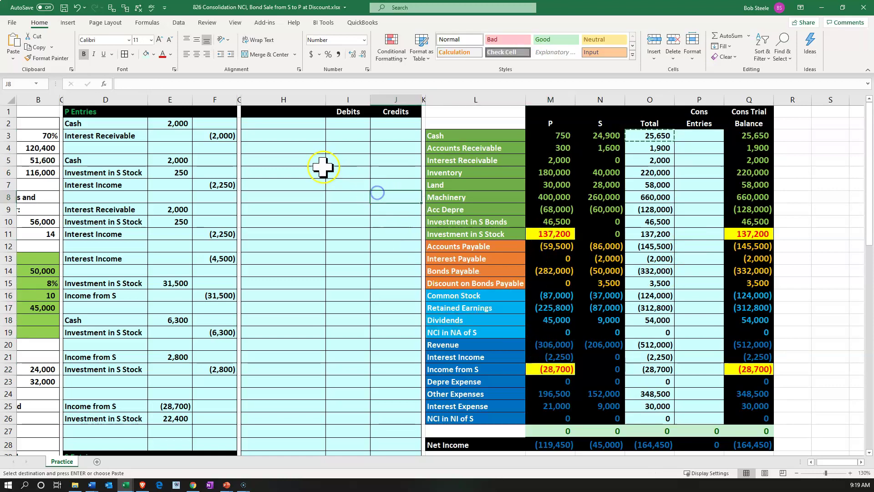
click(283, 127)
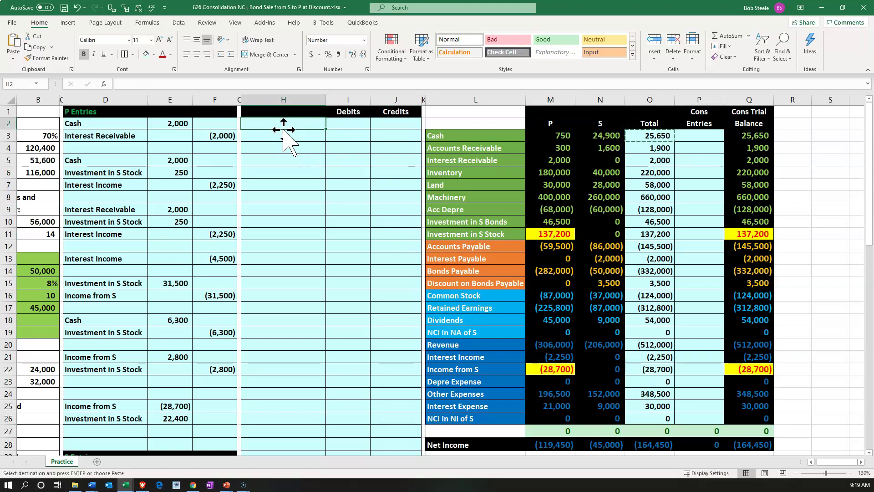
text(=)
key(Down)
key(Down)
key(Down)
key(Down)
key(Down)
key(Down)
key(Down)
key(Down)
key(Down)
key(Right)
key(Right)
key(Right)
key(Right)
key(Return)
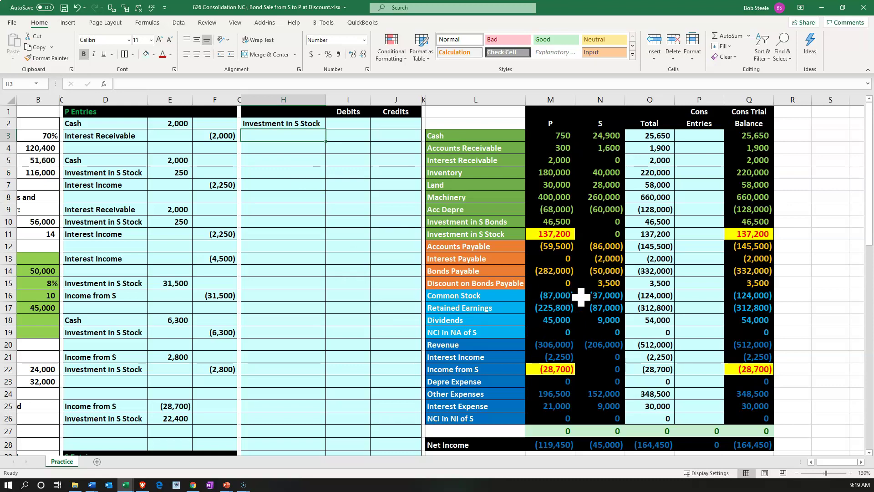
Link H3 of the consolidation entry to the Common Stock account name in L16
text(=)
key(Down)
key(Down)
key(Down)
key(Down)
key(Down)
key(Down)
key(Down)
key(Down)
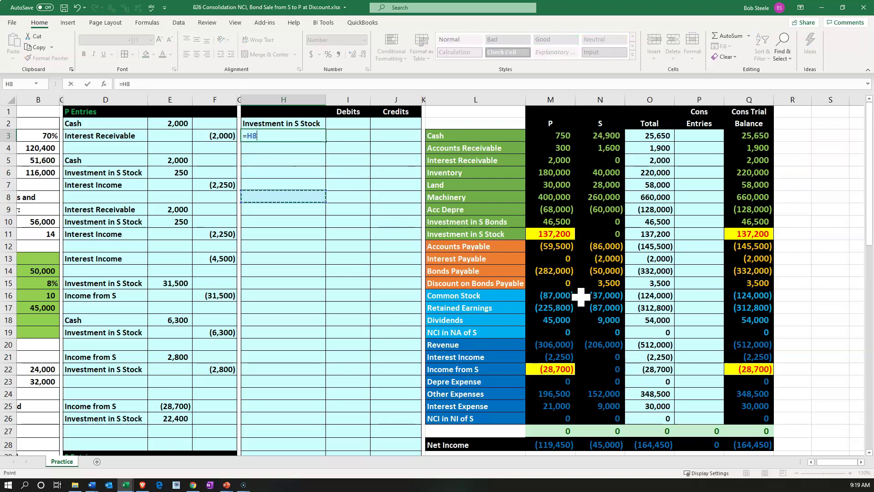
key(Down)
key(Down)
key(Down)
key(Down)
key(Down)
key(Down)
key(Right)
key(Right)
key(Right)
key(Right)
key(Up)
key(Return)
Copy the account link from H3 into H4:H5 to add Retained Earnings and Dividends to the entry
key(Up)
key(ctrl+c)
key(Down)
key(shift+Down)
key(ctrl+v)
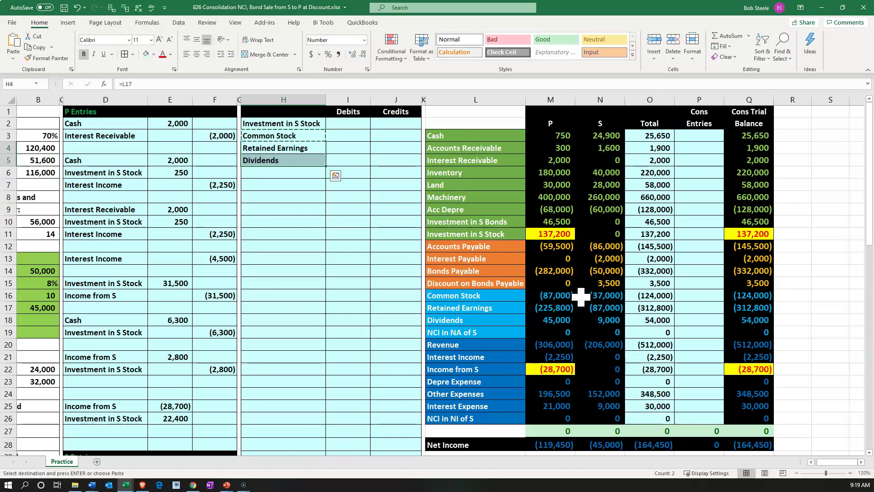
Debit Common Stock in I3 with the reversed S balance using the formula -N16
key(Right)
key(Up)
key(Escape)
text(-)
key(Down)
key(Down)
key(Down)
key(Down)
key(Down)
key(Down)
key(Down)
key(Down)
key(Down)
key(Down)
key(Down)
key(Right)
key(Right)
key(Right)
key(Right)
key(Right)
key(Down)
key(Down)
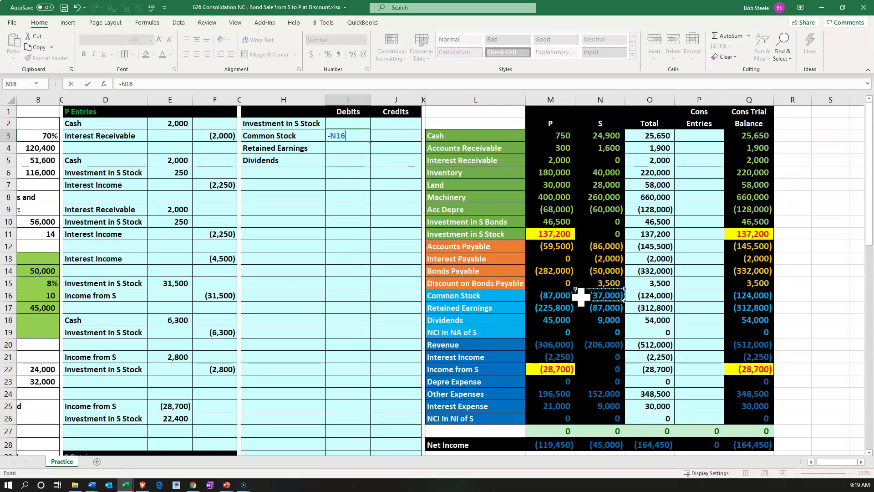
key(Return)
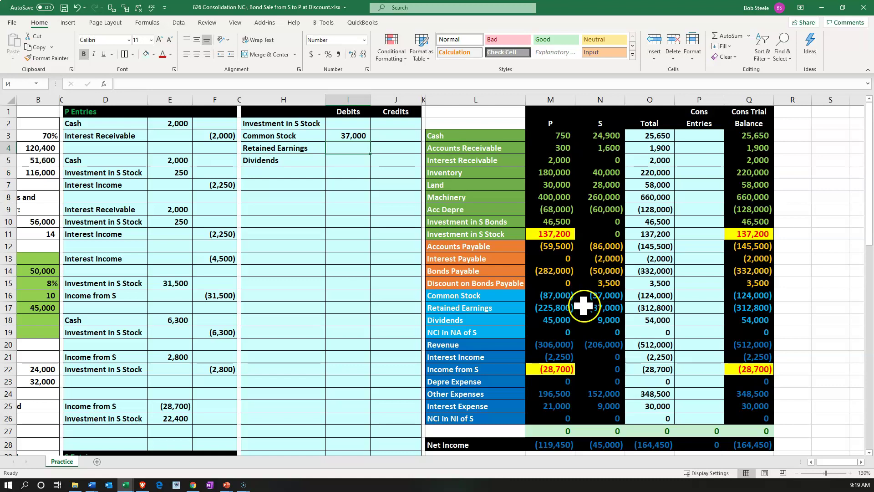
Debit Retained Earnings in I4 with the reversed S balance using the formula -N17
text(-)
key(Down)
key(Down)
key(Down)
key(Down)
key(Down)
key(Down)
key(Down)
key(Down)
key(Down)
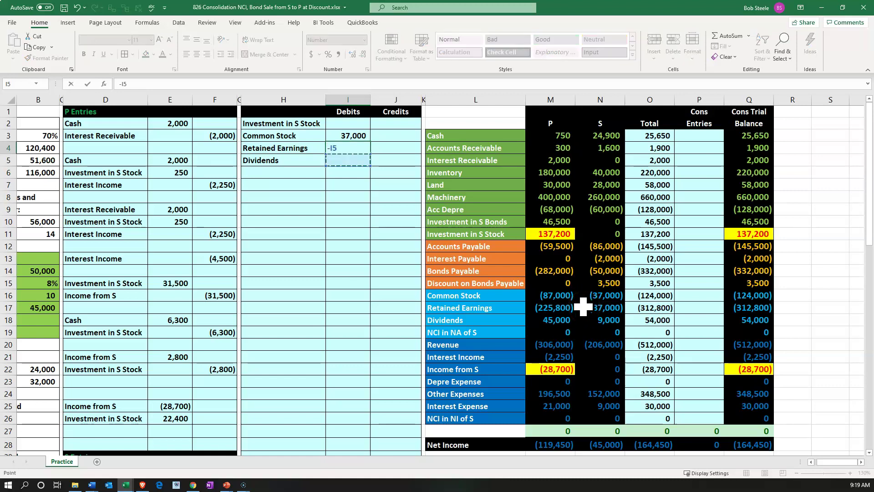
key(Down)
key(Down)
key(Down)
key(Down)
key(Right)
key(Right)
key(Right)
key(Right)
key(Right)
key(Right)
key(Left)
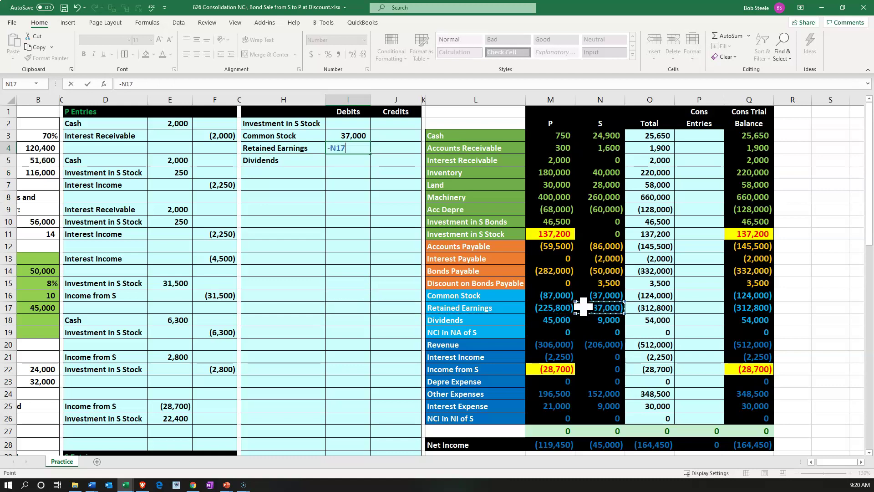
key(Return)
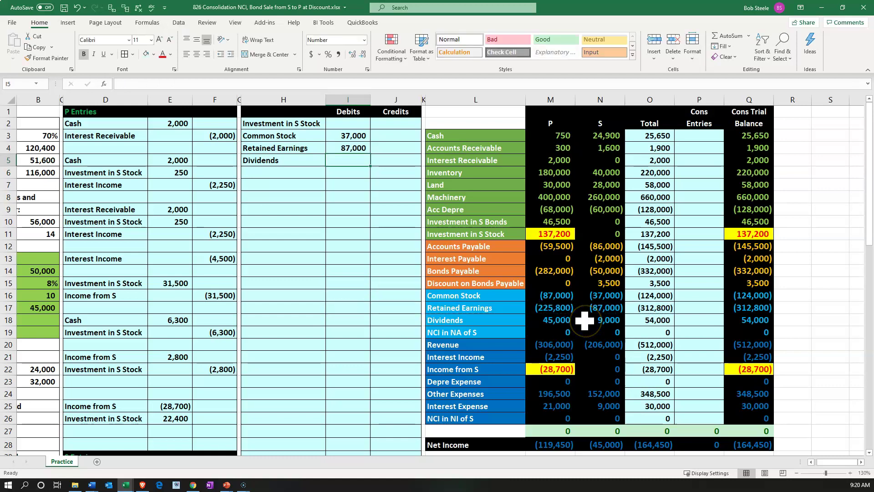
Credit Dividends in J5 with the reversed S balance using the formula -N18
key(Right)
text(-)
key(Down)
key(Down)
key(Down)
key(Down)
key(Down)
key(Down)
key(Down)
key(Down)
key(Down)
key(Down)
key(Down)
key(Down)
key(Down)
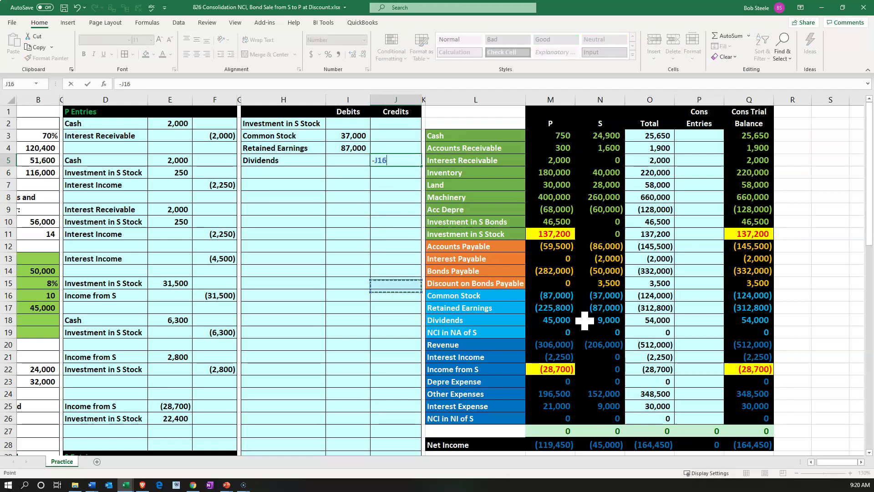
key(Right)
key(Right)
key(Right)
key(Right)
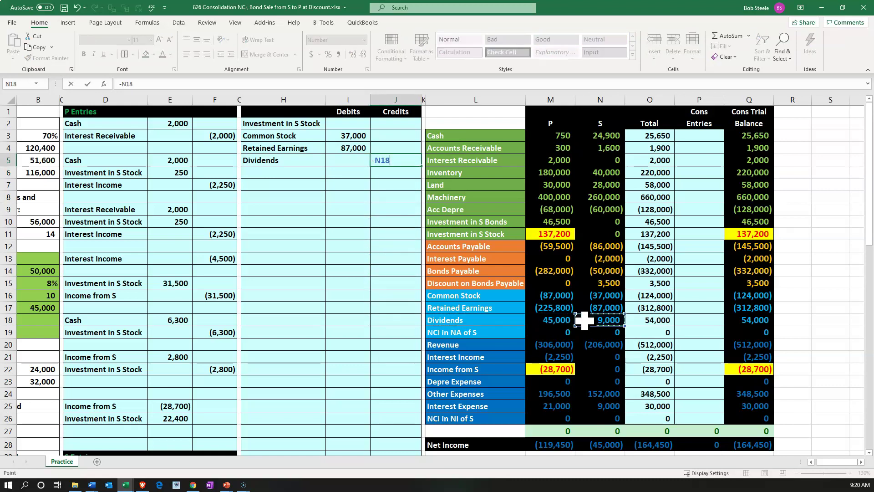
key(Return)
key(Left)
key(Left)
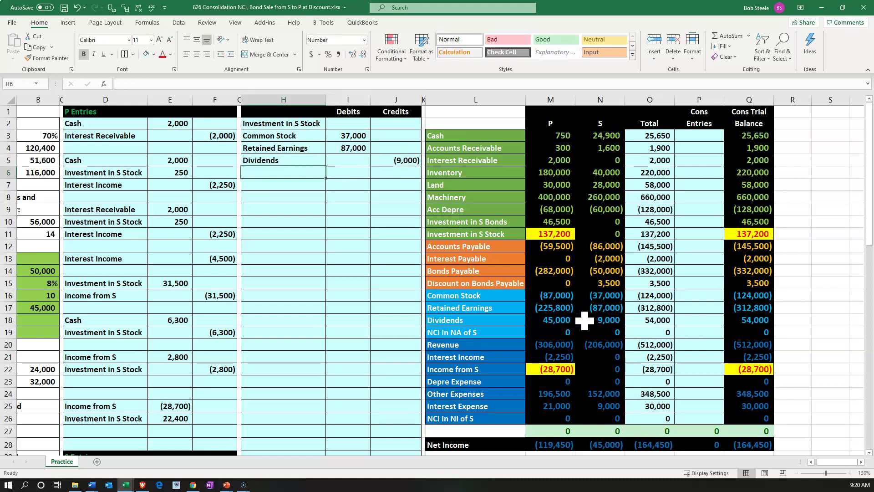
Add Income from S to the elimination entry by linking H6 to the trial balance account name in L22
text(+)
key(Down)
key(Down)
key(Down)
key(Down)
key(Down)
key(Down)
key(Down)
key(Down)
key(Down)
key(Down)
key(Down)
key(Down)
key(Down)
key(Down)
key(Down)
key(Down)
key(Down)
key(Right)
key(Right)
key(Right)
key(Right)
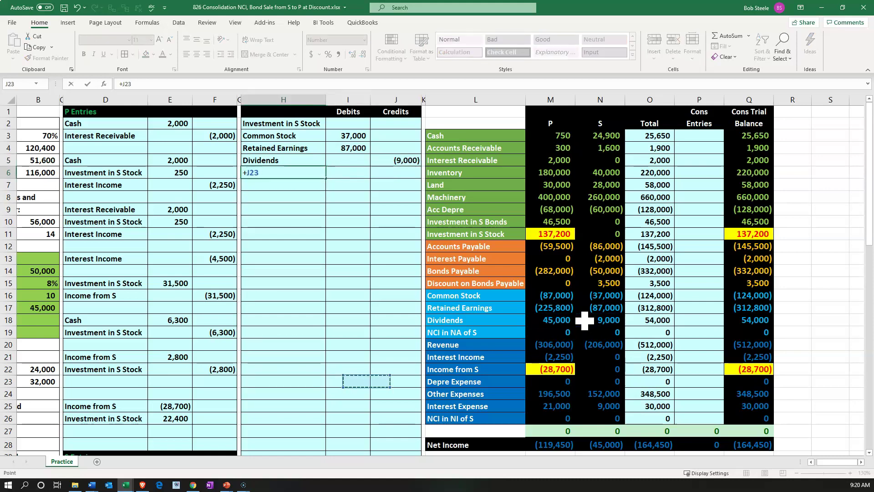
key(Up)
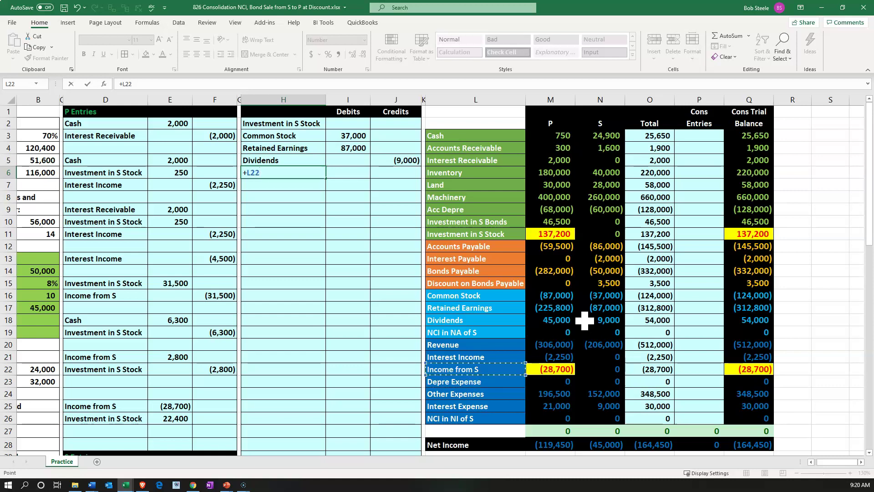
key(Return)
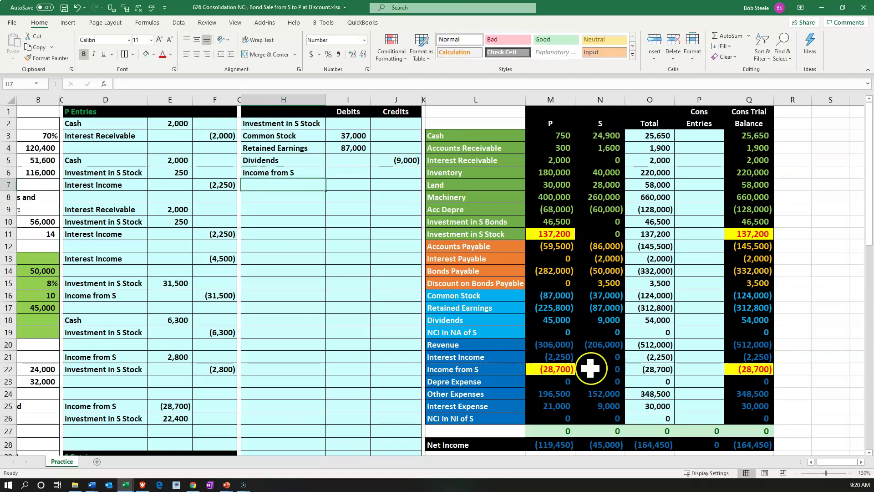
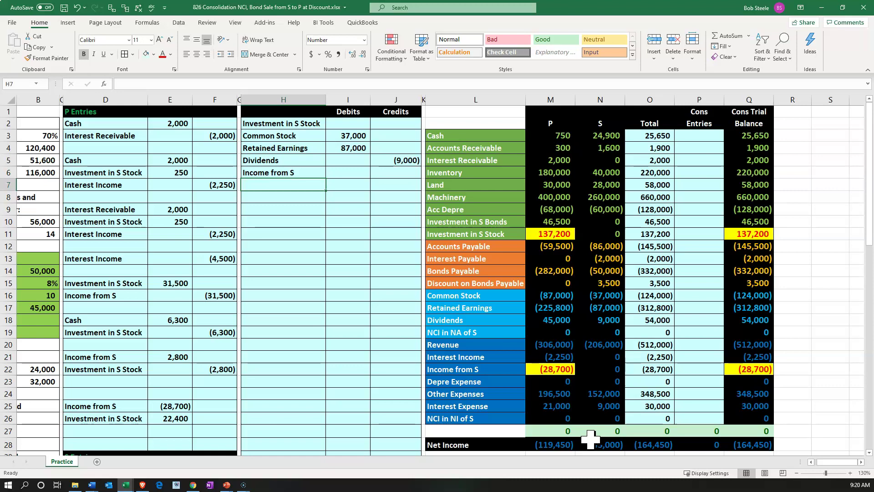
Debit Income from S in I6 with the reversed S net income times the 70% ownership, using the formula -N28*B3
click(339, 177)
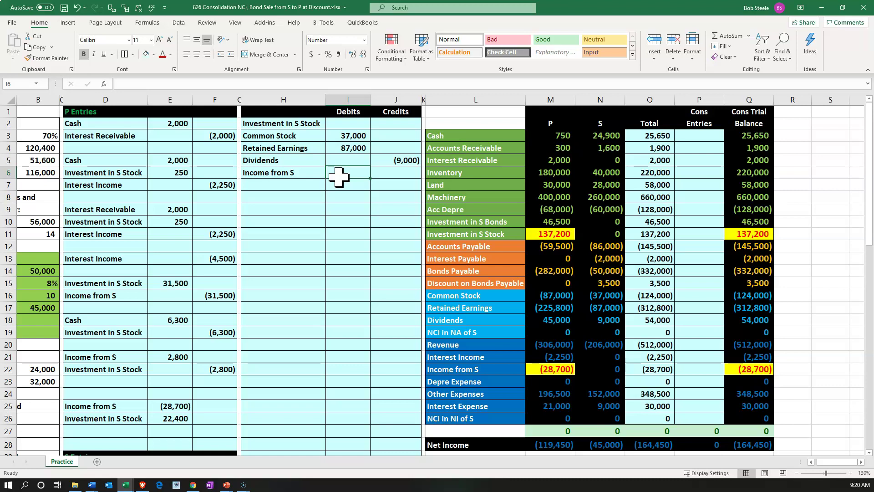
text(-)
key(Down)
key(Down)
key(Down)
key(Down)
key(Down)
key(Down)
key(Down)
key(Down)
key(Down)
key(Down)
key(Down)
key(Down)
key(Down)
key(Down)
key(Right)
key(Right)
key(Right)
key(Right)
key(Right)
key(Down)
key(Down)
key(Down)
key(Down)
key(Down)
key(Down)
key(Down)
key(Down)
text(*)
key(Left)
key(Left)
key(Left)
key(Left)
key(Left)
key(Left)
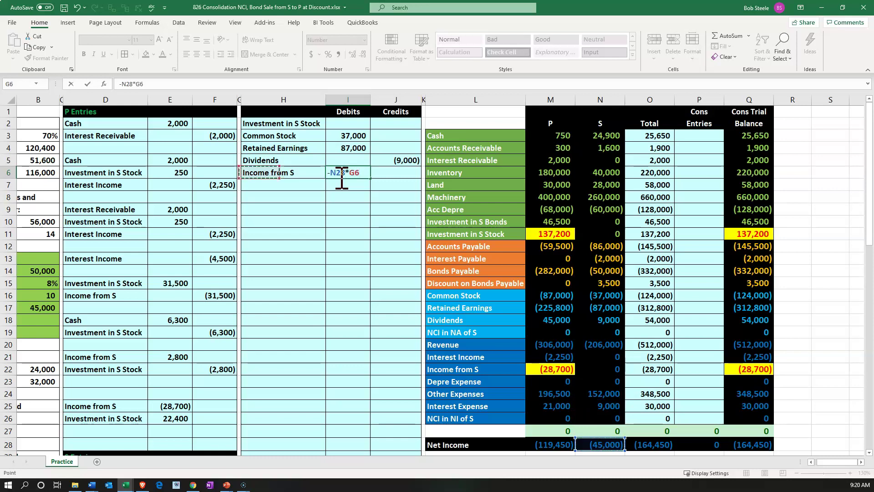
key(Left)
key(Up)
key(Return)
Add NCI in NI of S to the entry by linking H7 to the trial balance account name in L26
key(Left)
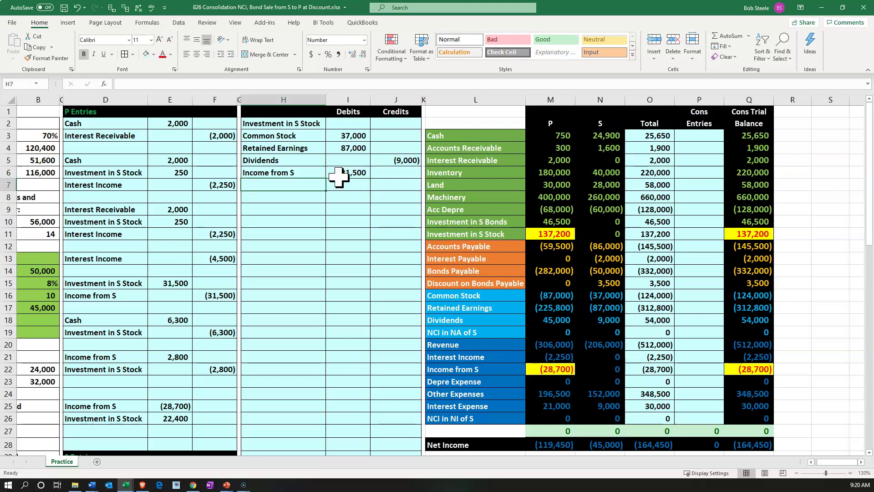
text(+)
key(Down)
key(Down)
key(Down)
key(Down)
key(Down)
key(Down)
key(Down)
key(Down)
key(Down)
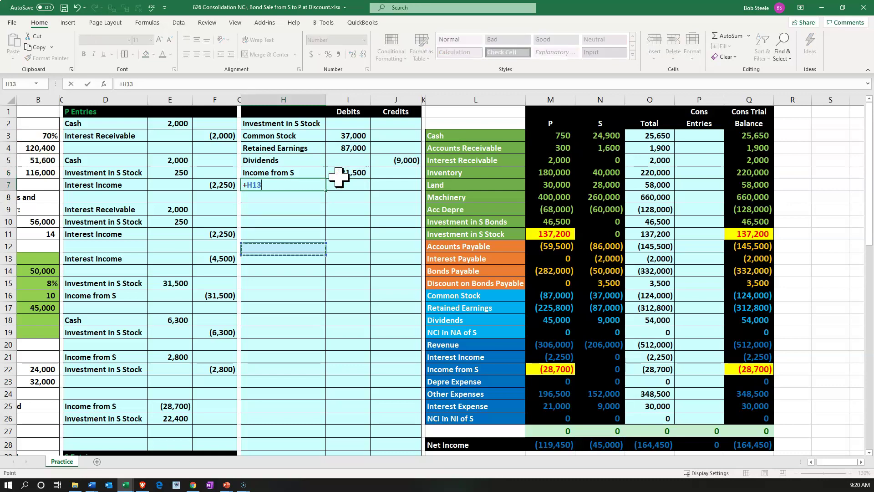
key(Down)
key(Down)
key(Down)
key(Down)
key(Down)
key(Down)
key(Down)
key(Down)
key(Down)
key(Right)
key(Right)
key(Right)
key(Right)
key(Down)
key(Tab)
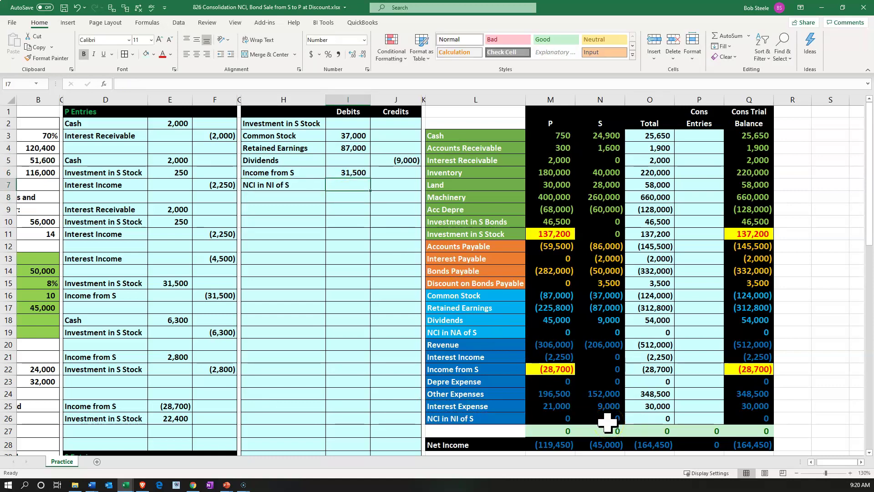
Debit NCI in NI of S in I7 with the noncontrolling share of S's net income, using the formula -N28*(1-B3)
text(-)
key(Down)
key(Down)
key(Down)
key(Down)
key(Down)
key(Down)
key(Down)
key(Down)
key(Down)
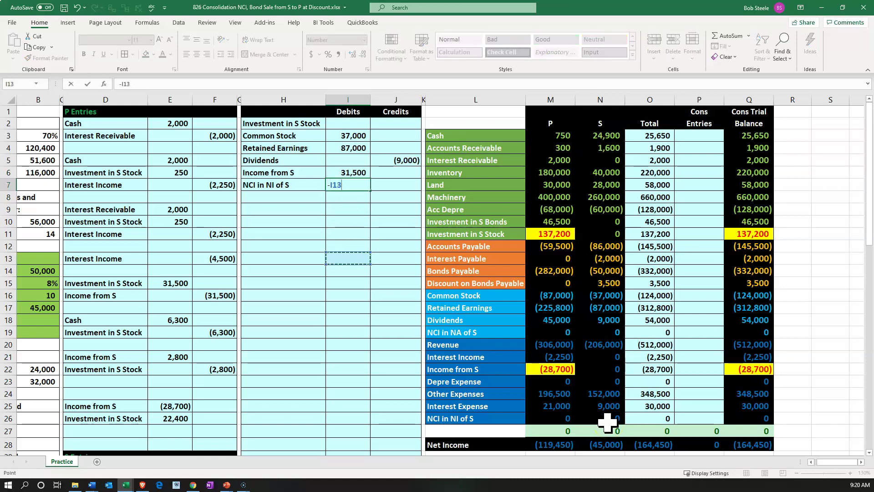
key(Down)
key(Down)
key(Down)
key(Down)
key(Down)
key(Down)
key(Down)
key(Down)
key(Down)
key(Right)
key(Right)
key(Right)
key(Right)
key(Right)
key(Down)
key(Down)
key(Down)
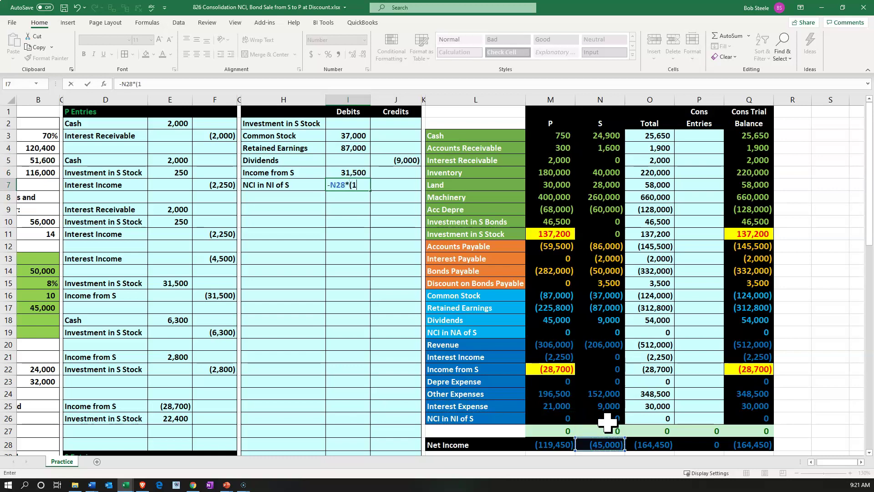
text(*(1-)
key(Left)
key(Left)
key(Left)
key(Left)
key(Left)
key(Left)
key(Left)
key(Up)
key(Up)
key(Up)
key(Up)
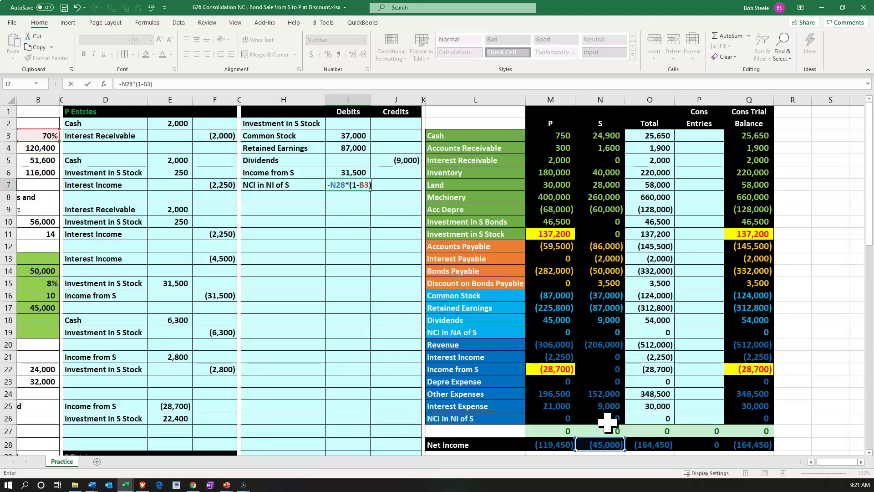
text())
key(Return)
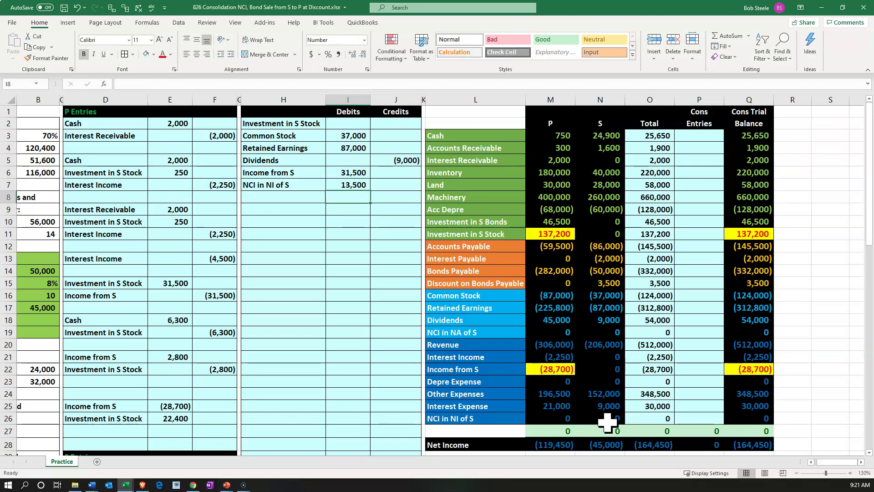
Add NCI in NA of S to the entry by linking H8 to the trial balance account name in L19
key(Left)
text(+)
key(Down)
key(Down)
key(Down)
key(Down)
key(Down)
key(Down)
key(Down)
key(Down)
key(Right)
key(Right)
key(Right)
key(Right)
key(Return)
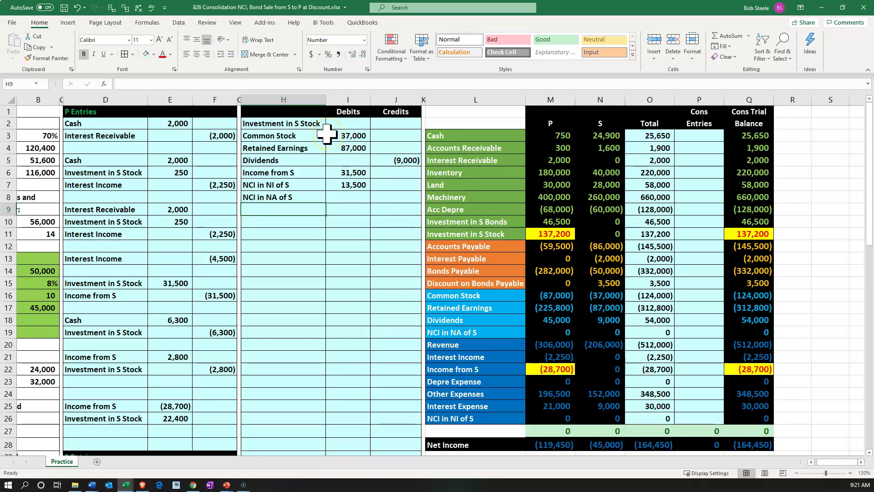
Compare the sums of S's assets and liabilities in N3:N15, equity and income accounts in N16:N26, and entry amounts in I3:J7
drag(595, 133, 601, 286)
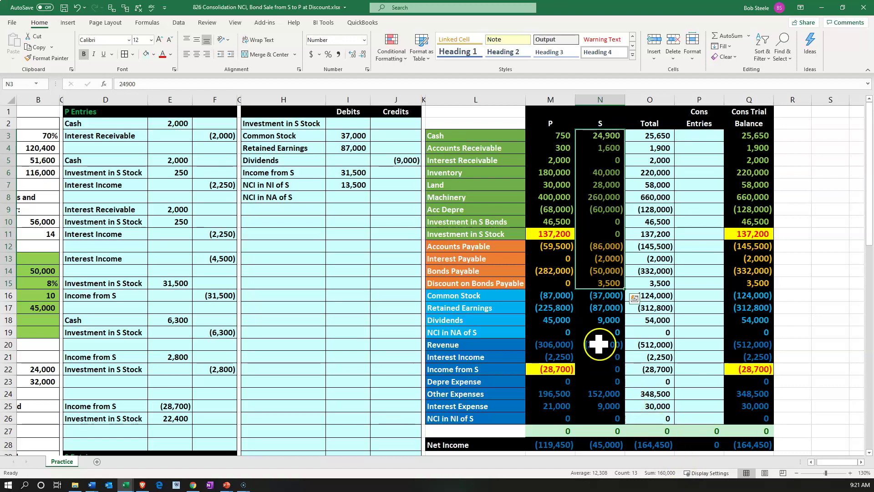
drag(602, 300, 612, 417)
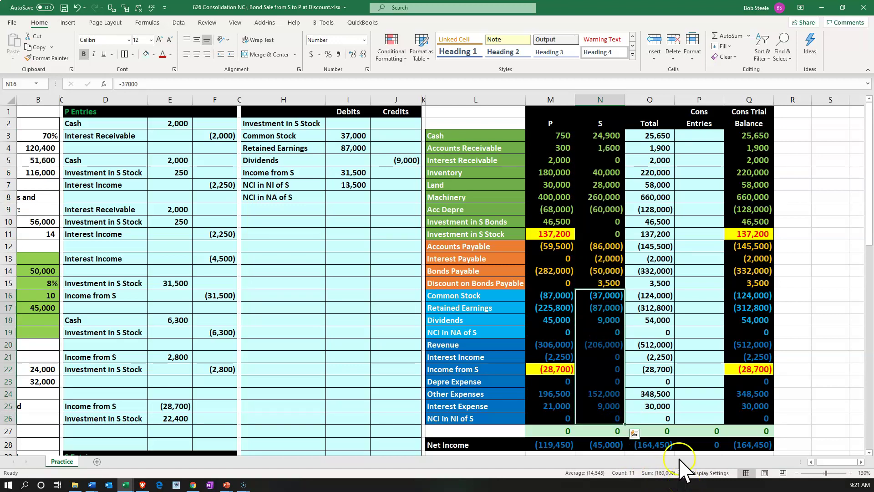
drag(356, 141, 386, 190)
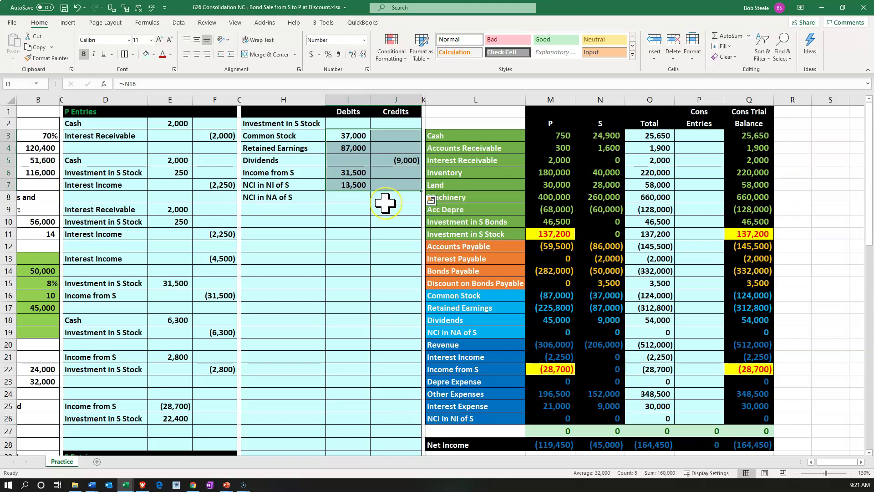
Begin entering the Investment in S Stock credit in J2
click(390, 123)
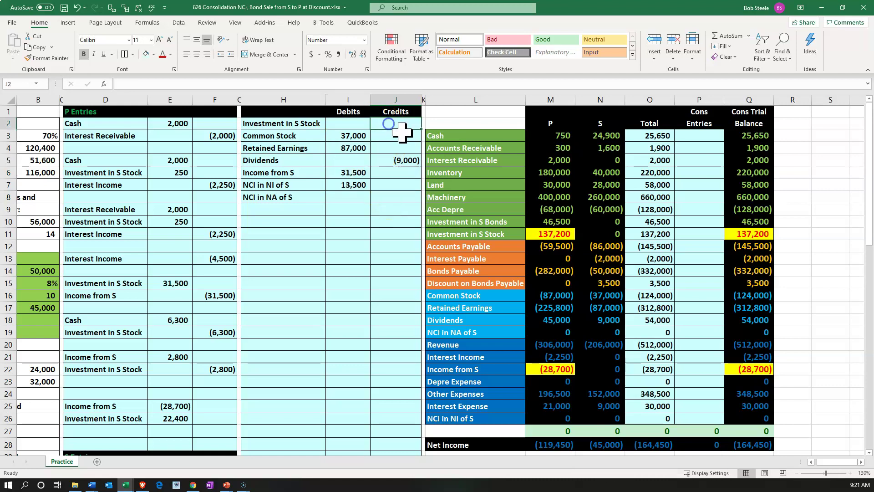
text(-)
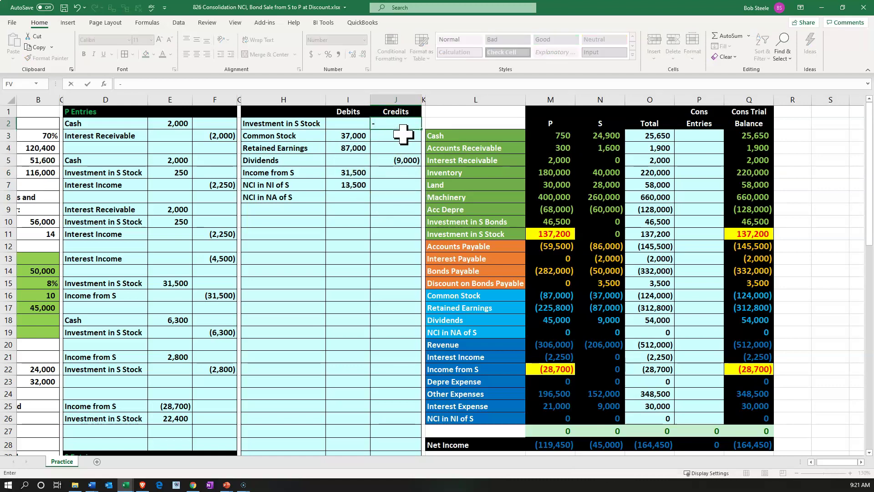
key(BackSpace)
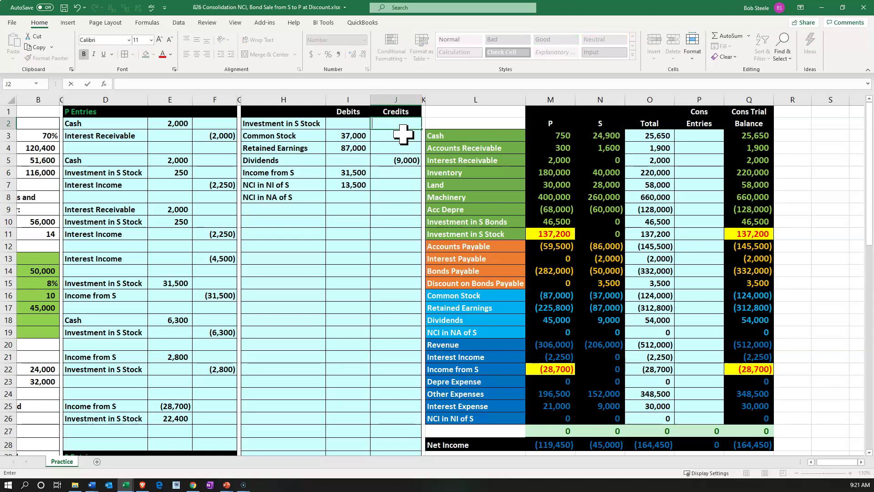
Enter the formula -SUM(N3:N15)*B3 in J2 as the Investment in S Stock credit
text(-sum()
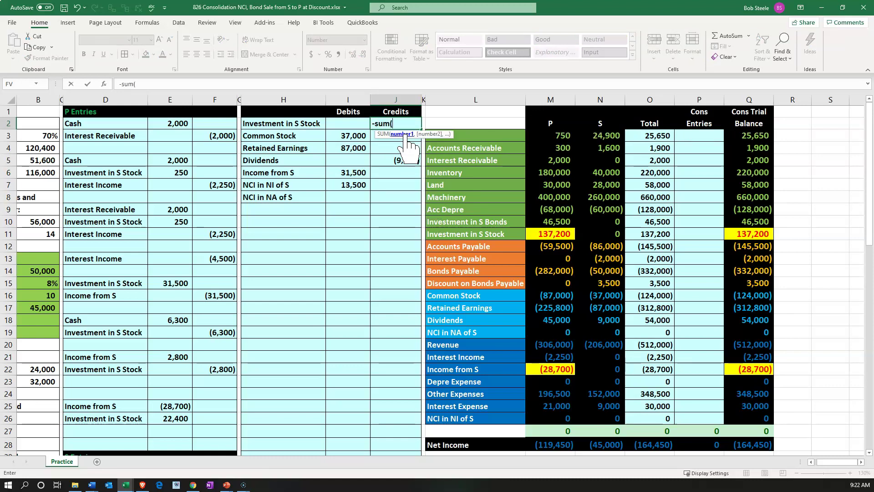
key(Right)
key(Right)
key(Right)
key(Right)
key(Down)
key(shift+Down)
key(shift+Down)
key(shift+Down)
key(shift+Down)
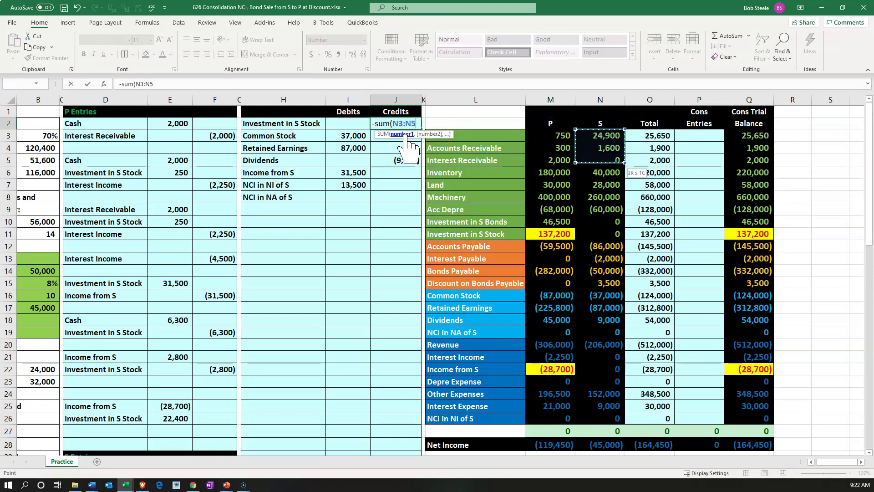
key(shift+Down)
key(shift+Down)
key(shift+Down)
key(shift+Down)
key(shift+Down)
key(shift+Down)
key(shift+Down)
key(shift+Down)
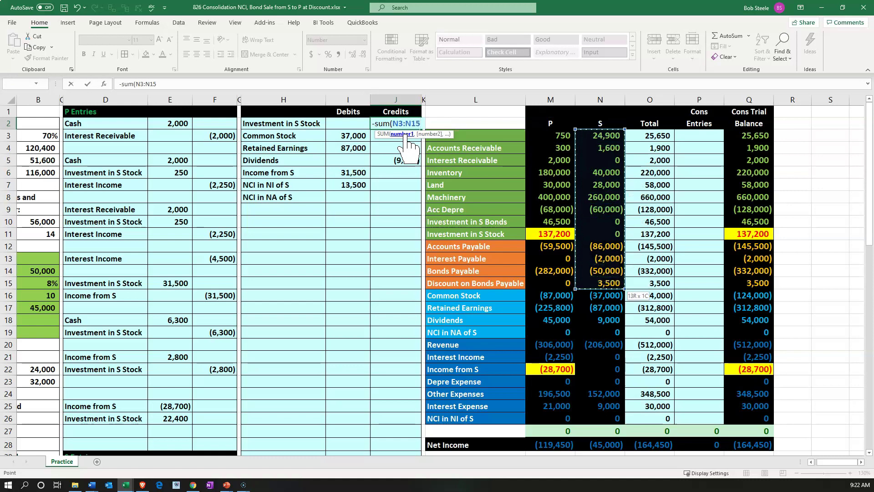
text()*)
key(Left)
key(Left)
key(Left)
key(Left)
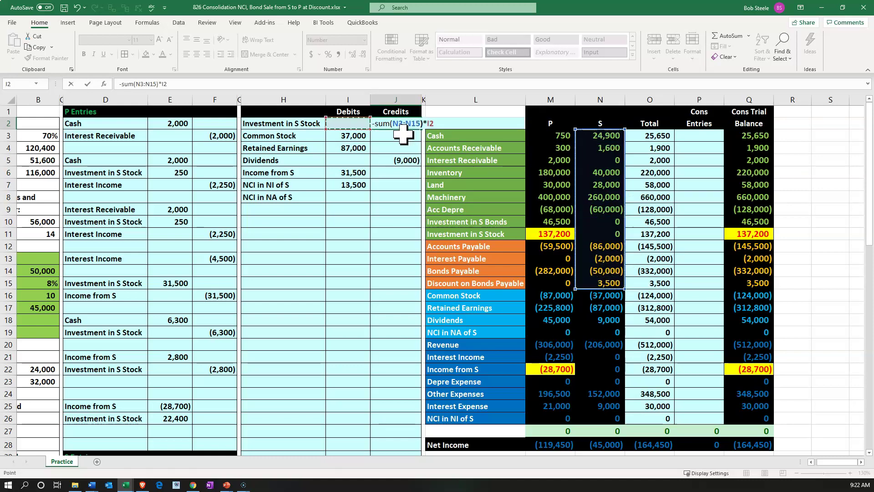
key(Left)
key(Left)
key(Left)
key(Left)
key(Down)
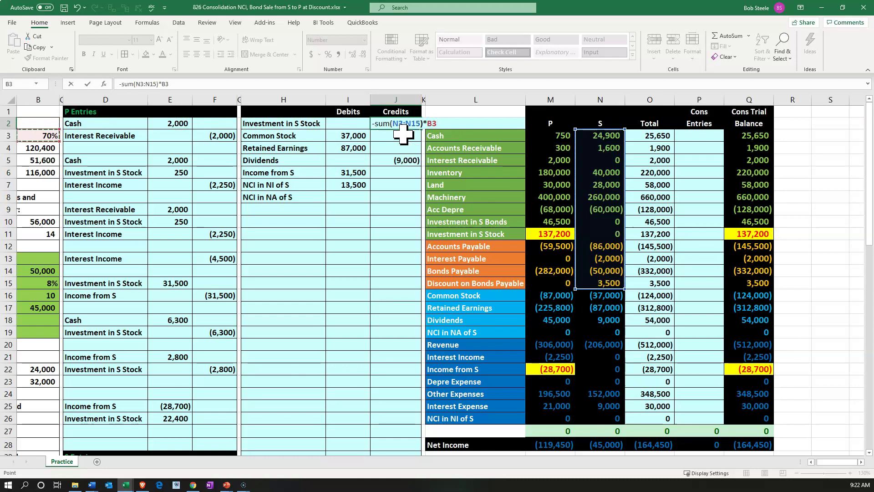
key(Return)
Enter +SUM(N16:N26)*(1-B3) in J8 as the NCI in NA of S credit and check the sum of the entry in I2:J8
key(Down)
key(Down)
key(Down)
key(Down)
key(Down)
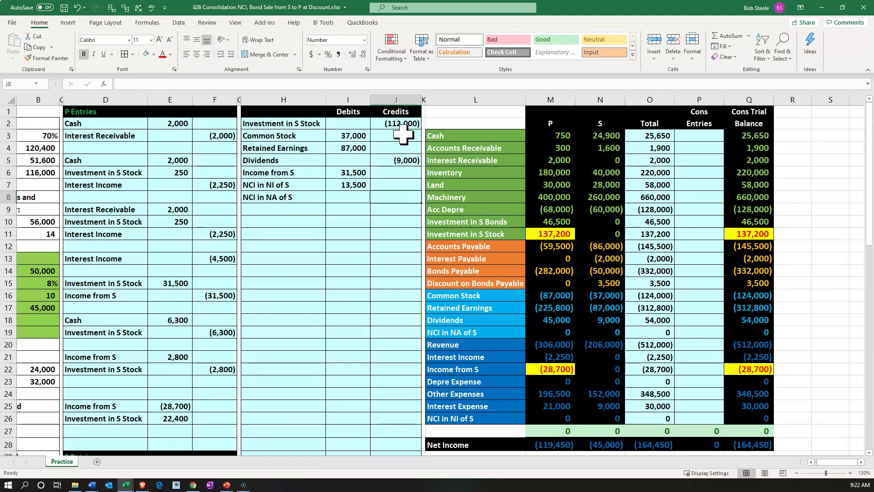
text(+)
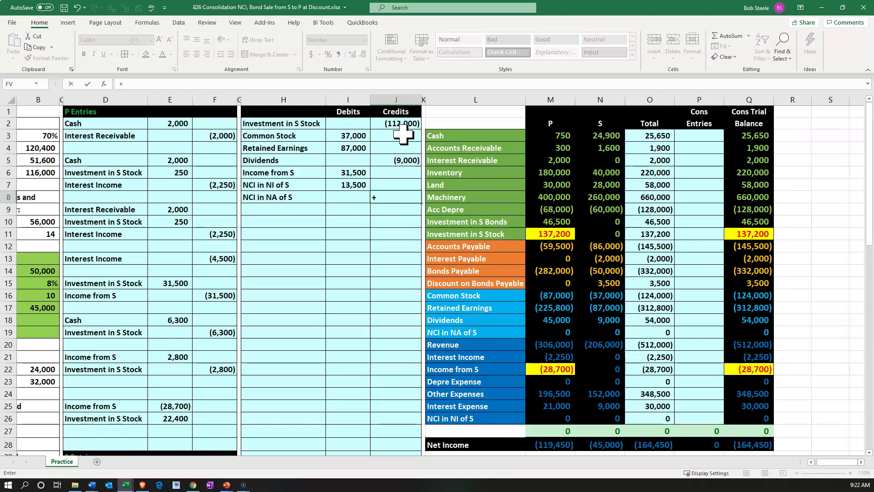
text(sum()
key(Right)
key(Right)
key(Right)
key(Right)
key(Down)
key(Down)
key(Down)
key(Down)
key(Down)
key(Down)
key(Down)
key(Down)
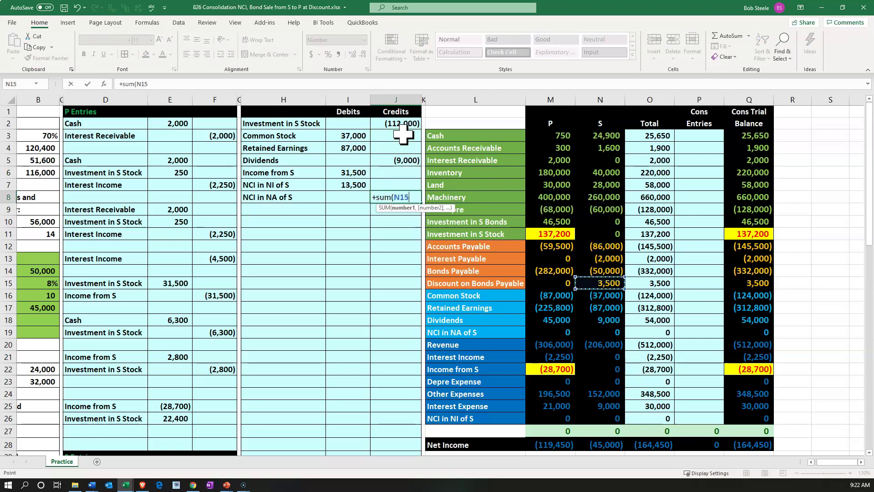
key(shift+Down)
key(shift+Down)
key(shift+Down)
key(shift+Down)
key(shift+Down)
key(shift+Down)
key(shift+Down)
key(shift+Down)
key(shift+Down)
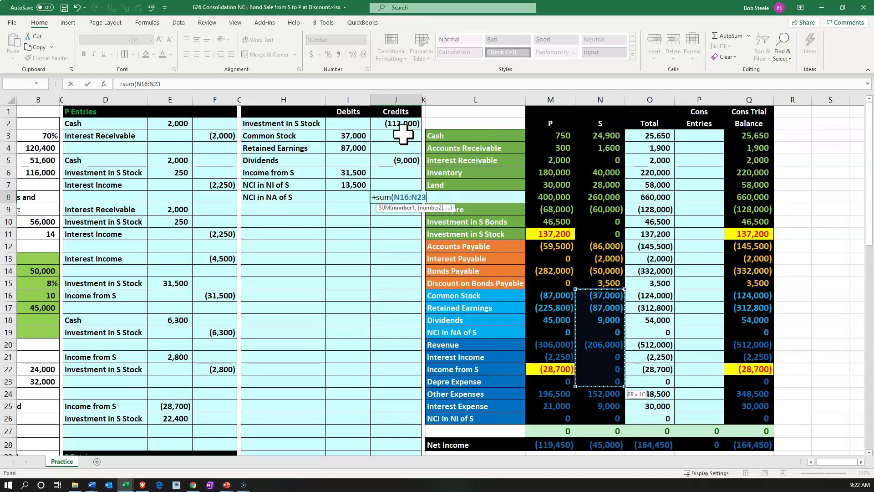
key(shift+Down)
text()*()
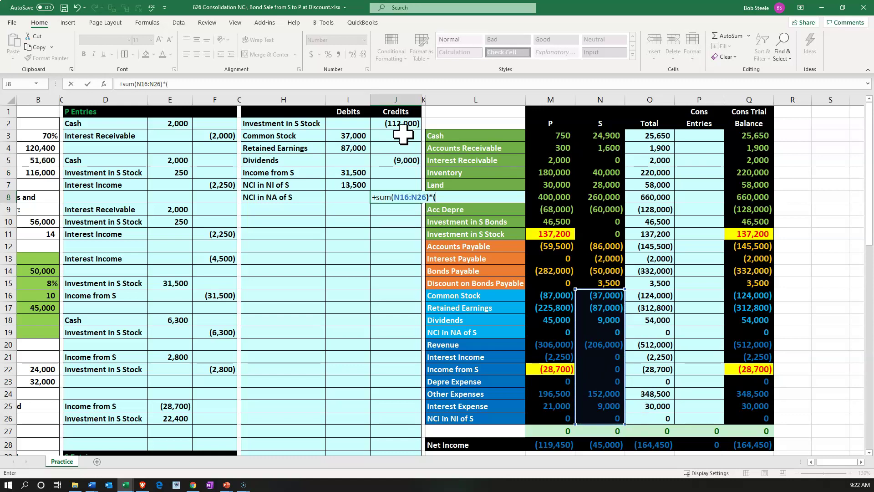
text(1-)
key(Left)
key(Left)
key(Left)
key(Left)
key(Left)
key(Left)
key(Left)
key(Up)
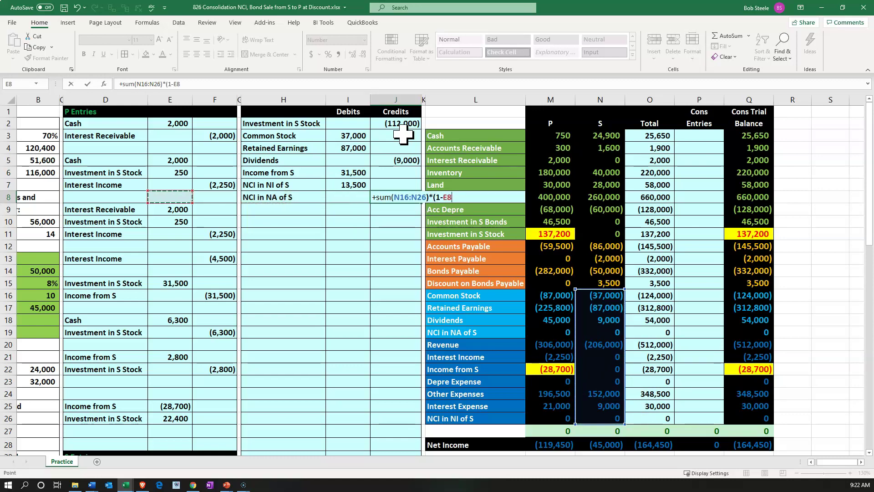
key(Up)
key(Up)
key(Left)
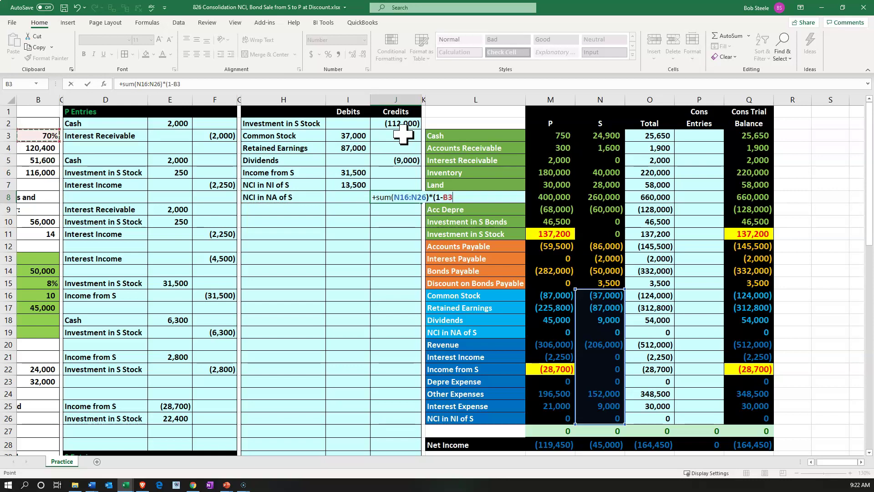
text())
key(Return)
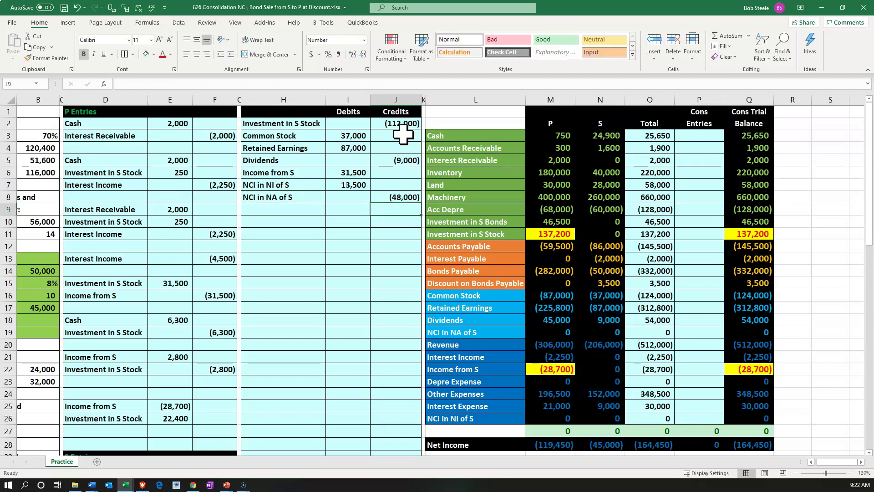
drag(364, 125, 388, 193)
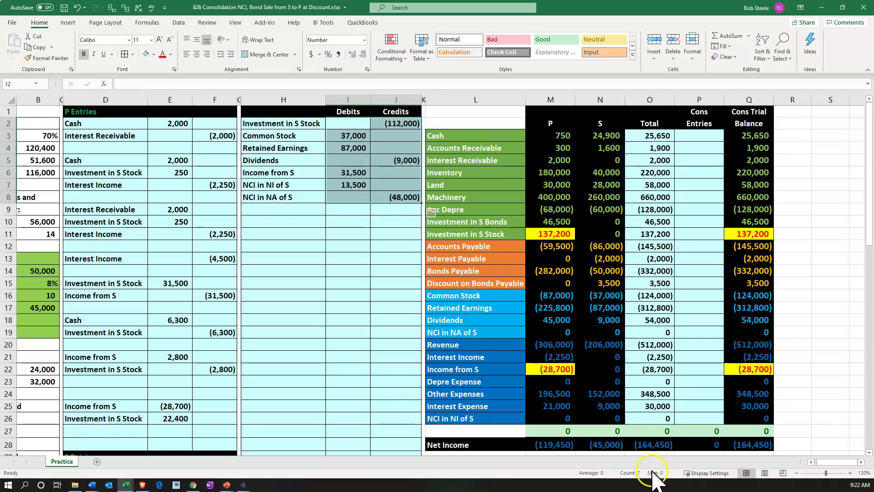
Post the Investment in S Stock credit to the worksheet by linking its Cons Entries cell P11 to J2
click(322, 125)
drag(322, 125, 391, 126)
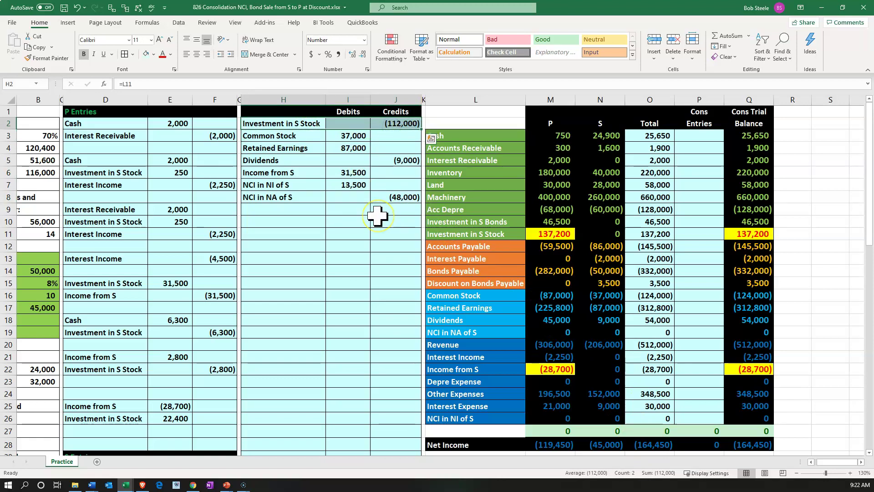
key(Down)
key(Down)
key(Down)
key(Down)
key(Down)
key(Down)
key(Down)
key(Down)
key(Right)
key(Right)
key(Right)
key(Right)
key(Right)
key(Right)
key(Right)
key(Right)
key(Down)
text(+)
key(Left)
key(Left)
key(Left)
key(Left)
key(Left)
key(Up)
key(Up)
key(Up)
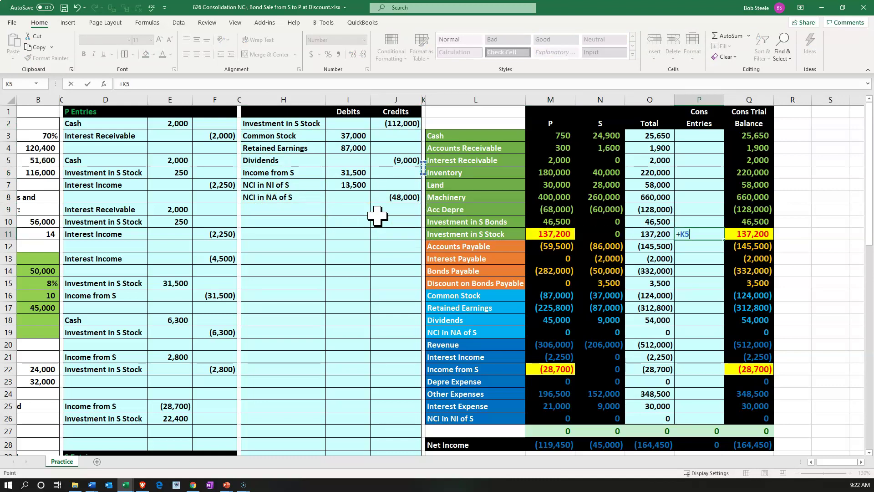
key(Left)
key(Return)
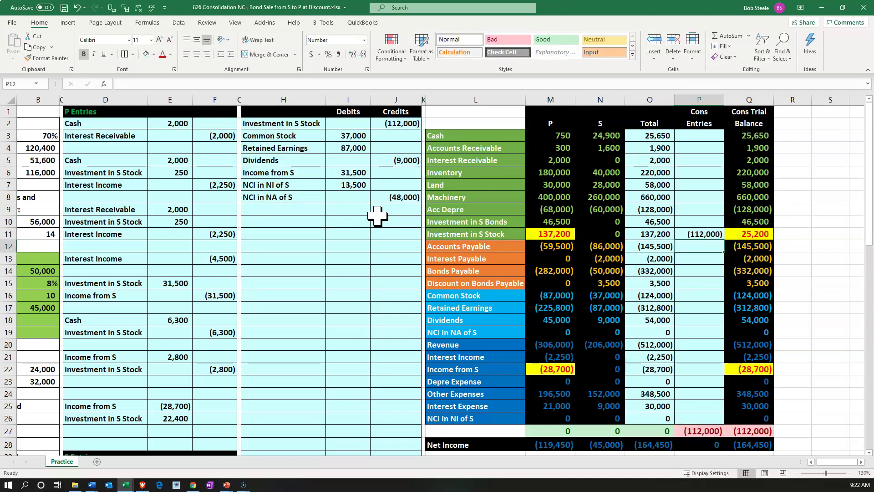
Post the Common Stock debit by entering =I3 in its Cons Entries cell P16, and review the amounts across that row
click(456, 295)
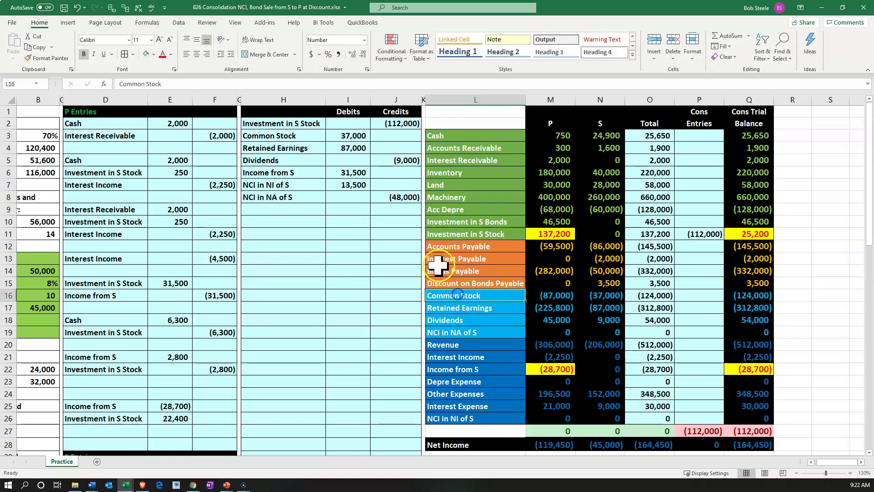
drag(315, 143, 339, 137)
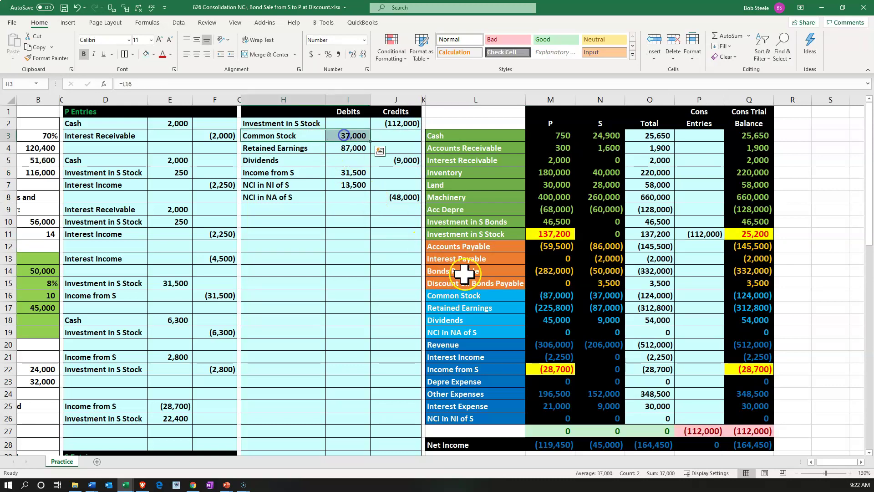
click(471, 298)
key(Right)
key(Right)
key(Right)
key(Right)
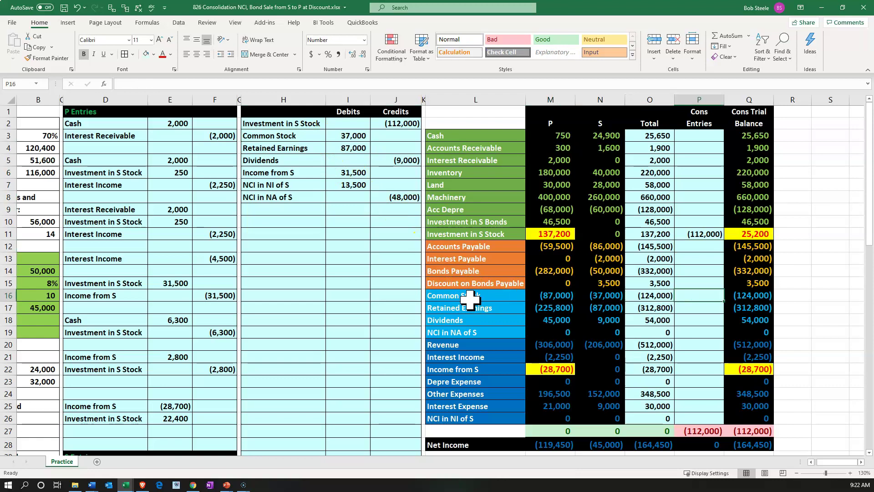
text(=)
key(Left)
key(Left)
key(Left)
key(Left)
key(Left)
key(Left)
key(Left)
key(Up)
key(Up)
key(Up)
key(Up)
key(Up)
key(Up)
key(Up)
key(Up)
key(Up)
key(Up)
key(Up)
key(Up)
key(Up)
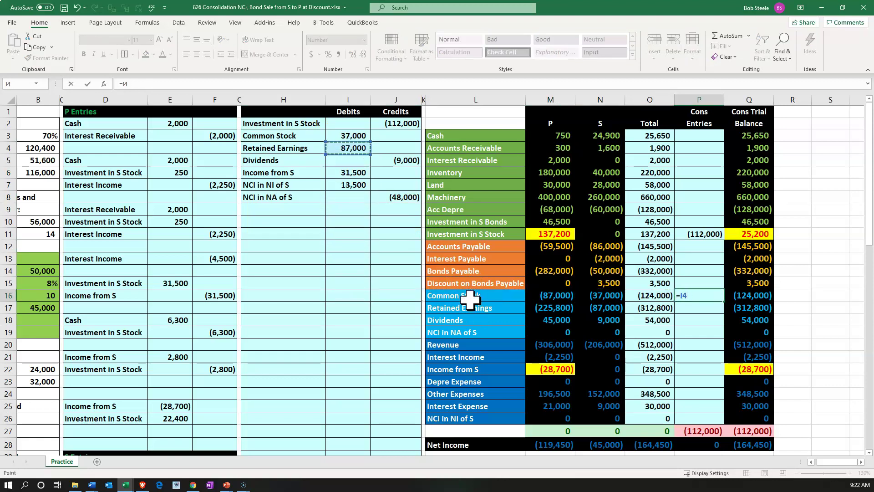
key(Return)
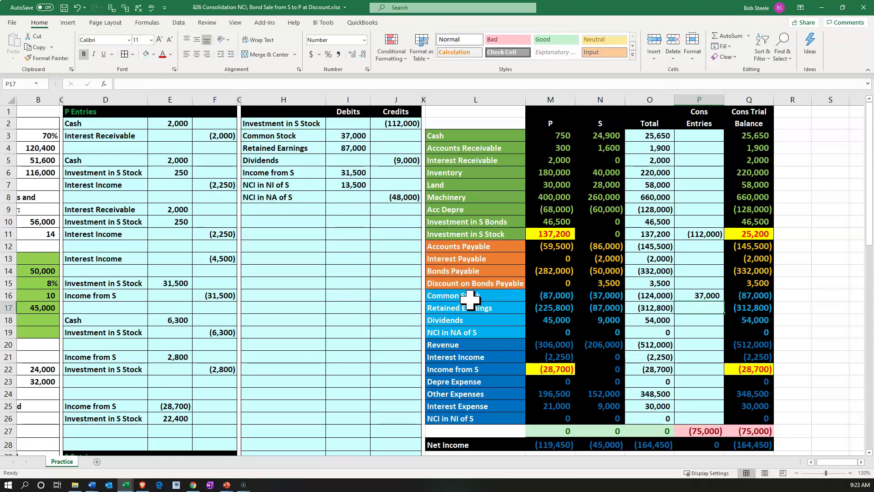
click(566, 299)
click(602, 298)
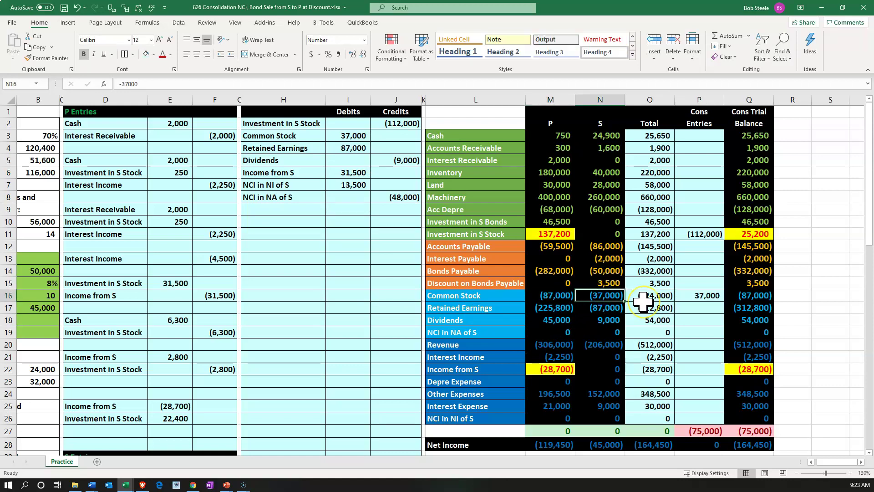
click(643, 300)
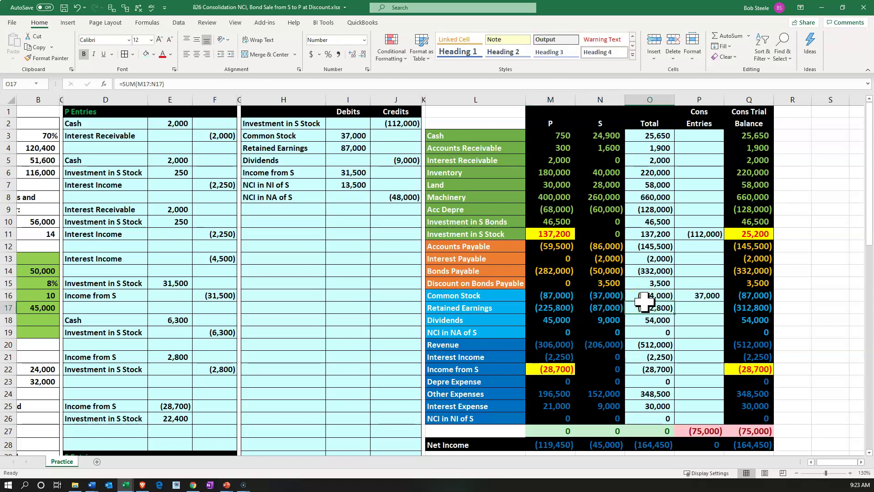
click(687, 296)
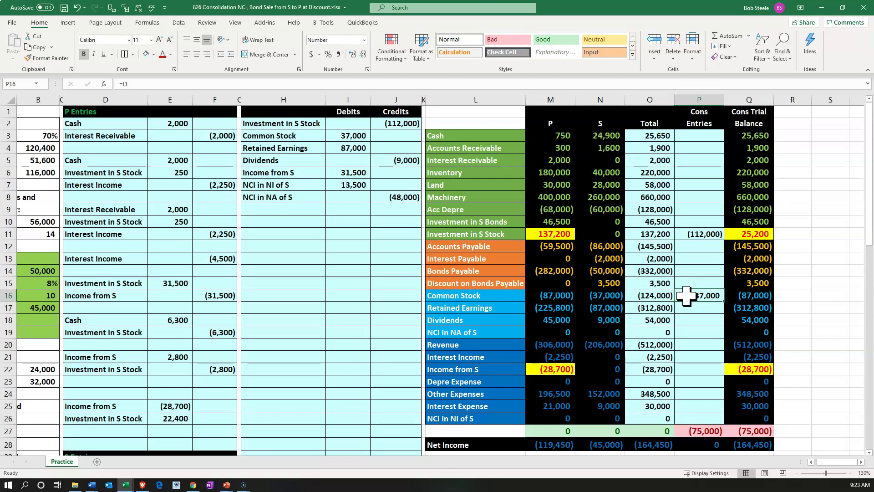
Post the Retained Earnings debit by entering =I4 in its Cons Entries cell P17, and review the amounts across that row
key(Down)
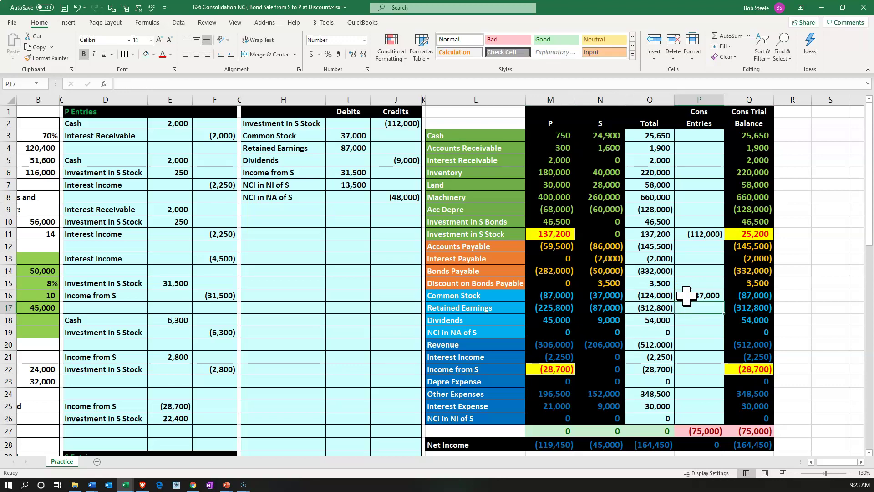
click(690, 330)
text(=)
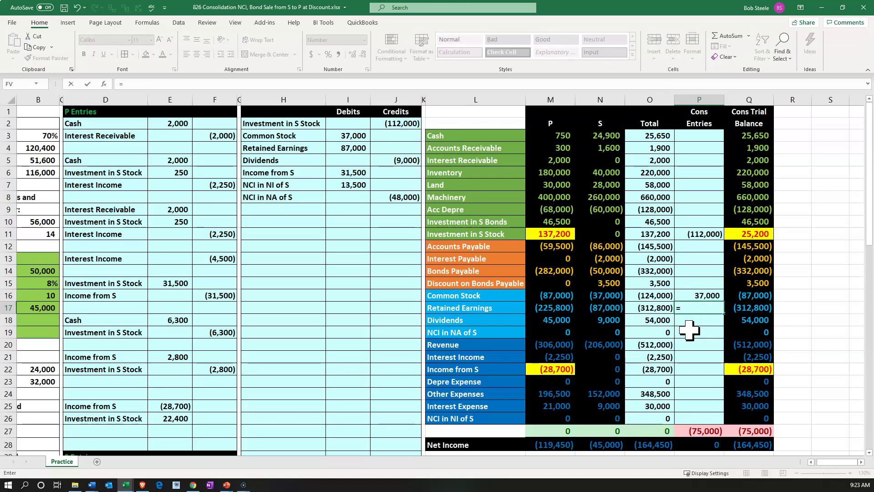
click(356, 151)
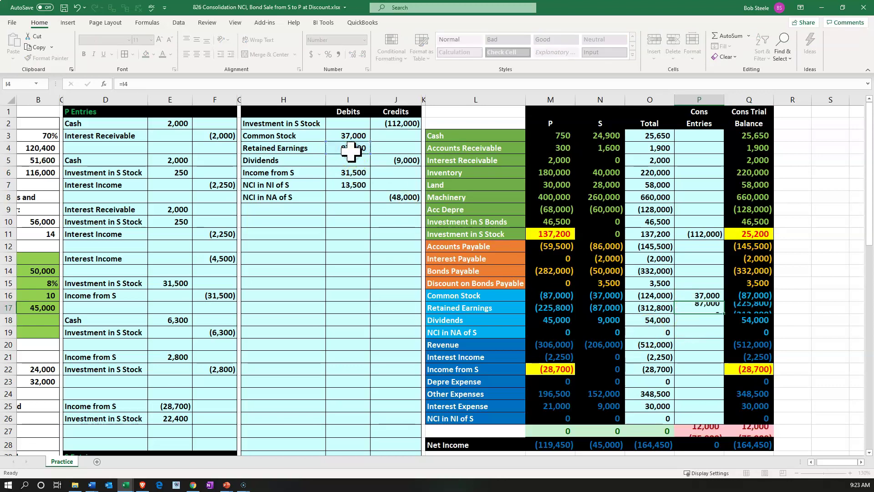
key(Return)
click(556, 315)
click(592, 308)
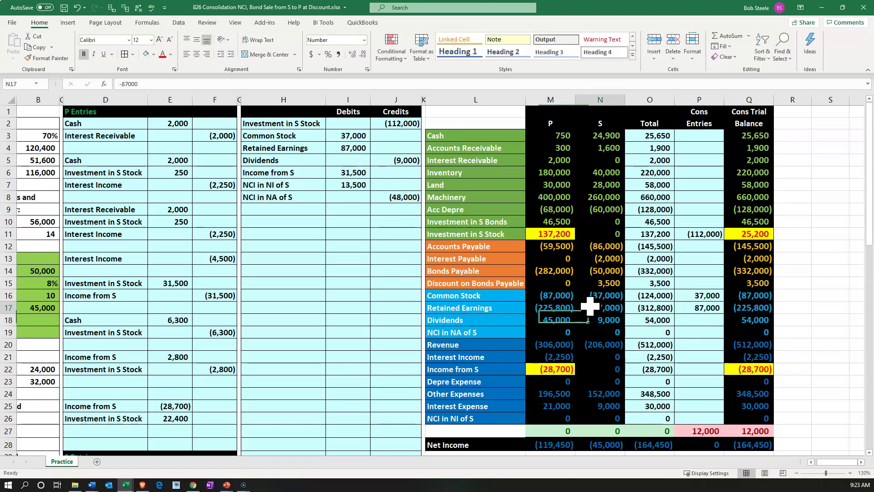
click(642, 307)
click(692, 309)
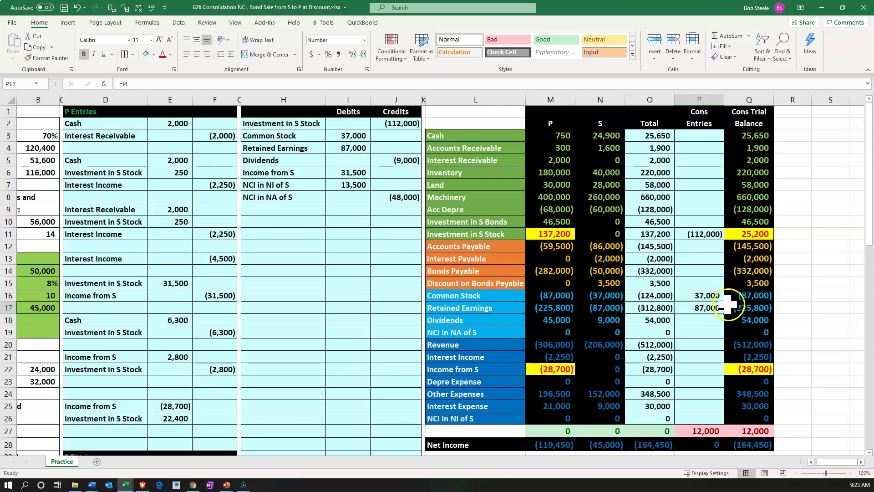
Post the Dividends credit by linking its Cons Entries cell P18 to J5, and review the amounts across that row
click(700, 323)
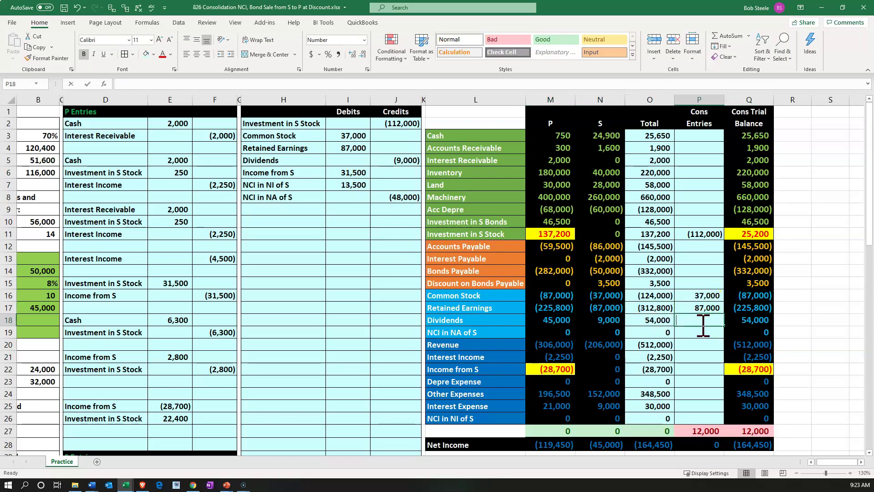
text(=)
click(386, 161)
key(Return)
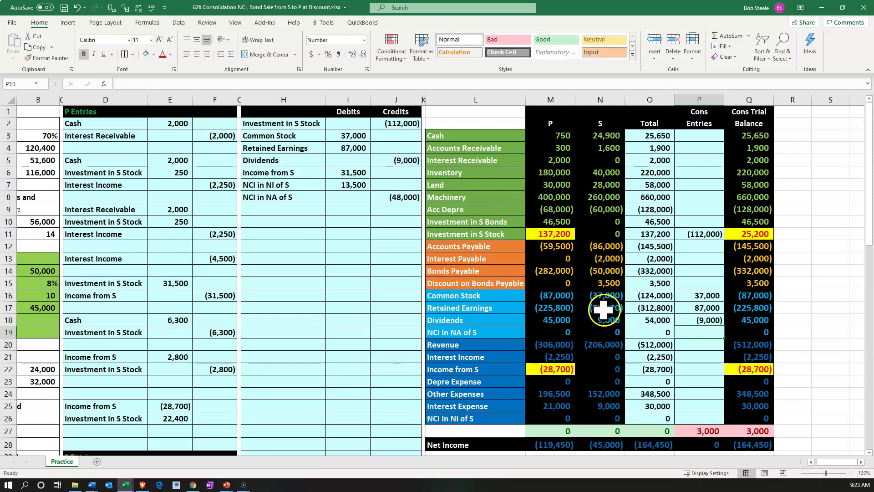
click(566, 316)
click(592, 321)
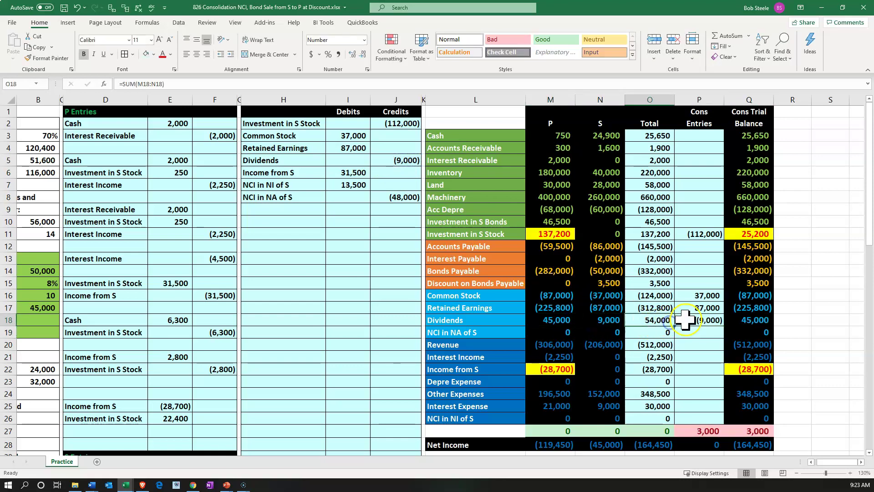
click(686, 320)
Post the Income from S debit by linking its Cons Entries cell P22 to I6
drag(302, 176, 331, 178)
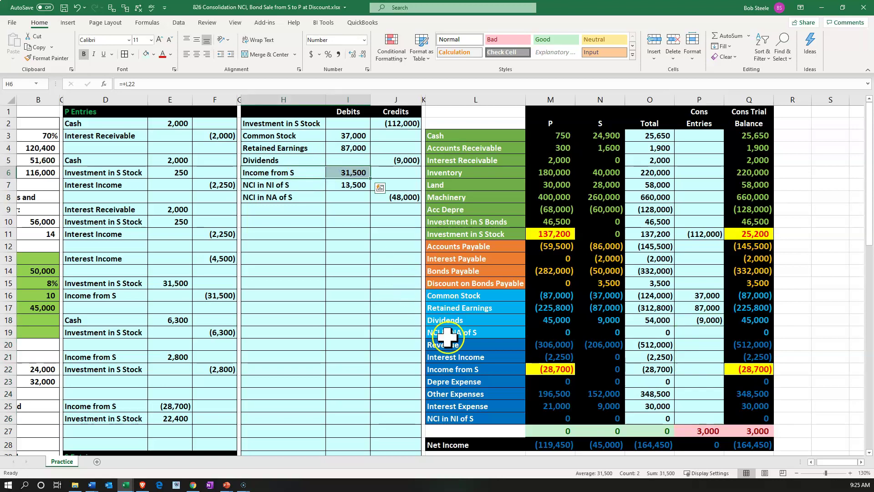
click(530, 372)
key(Right)
key(Right)
key(Right)
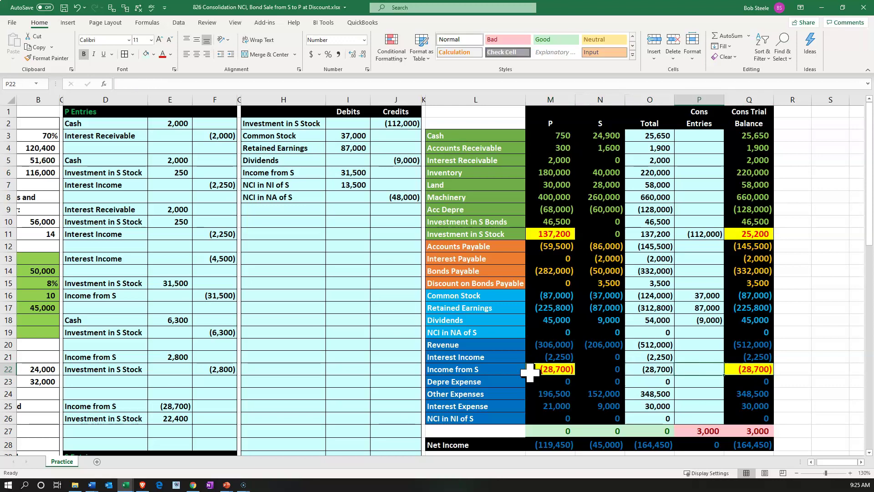
text(=)
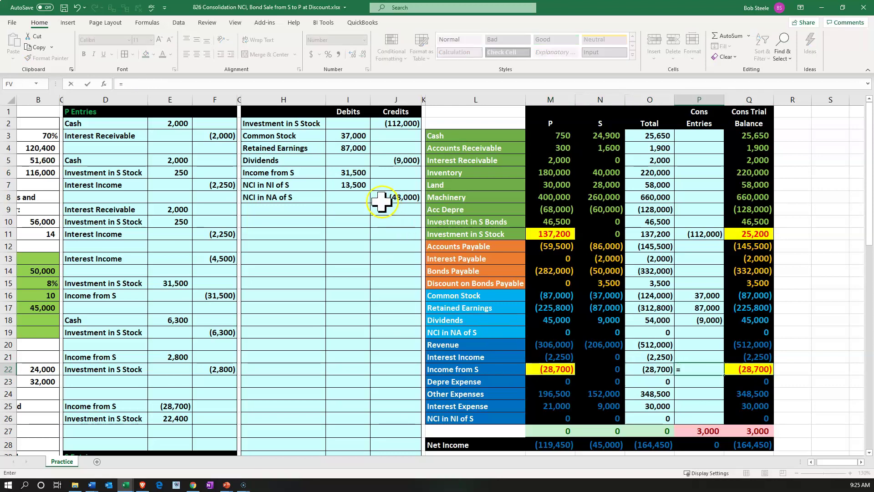
click(352, 173)
key(Return)
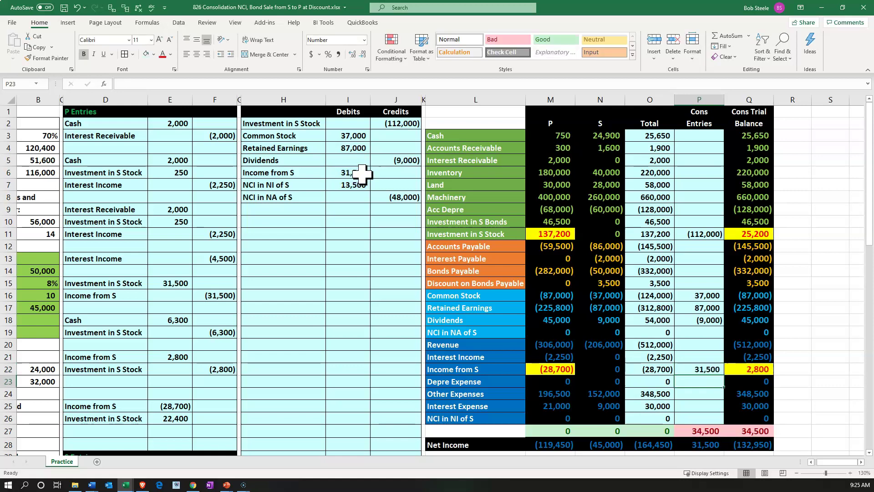
Post the NCI in NI of S debit by linking its Cons Entries cell P26 to I7
drag(307, 186, 349, 188)
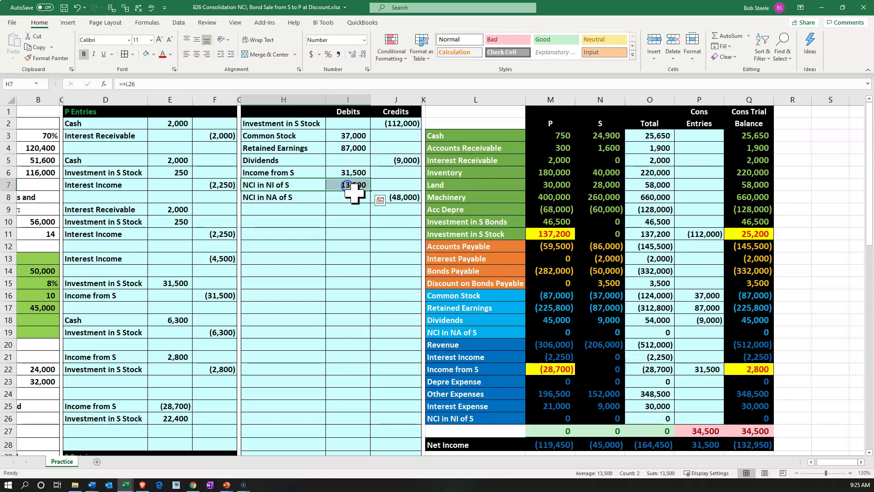
click(693, 415)
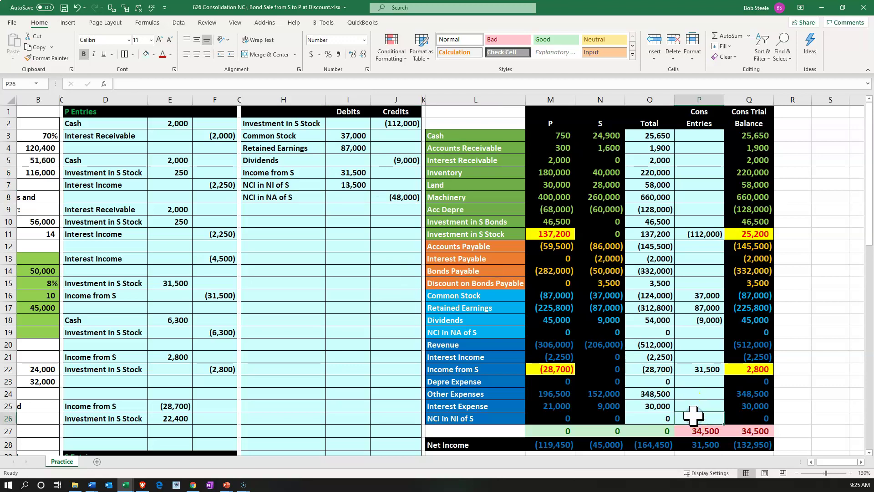
text(=)
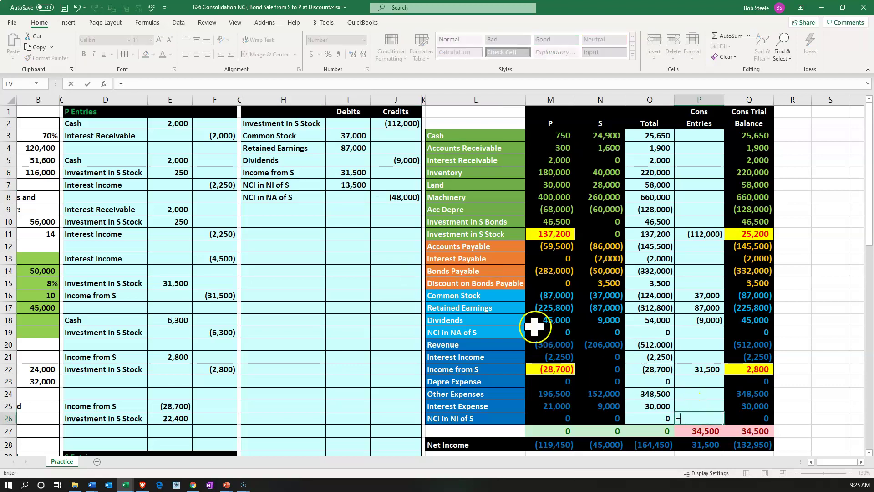
click(355, 184)
key(Return)
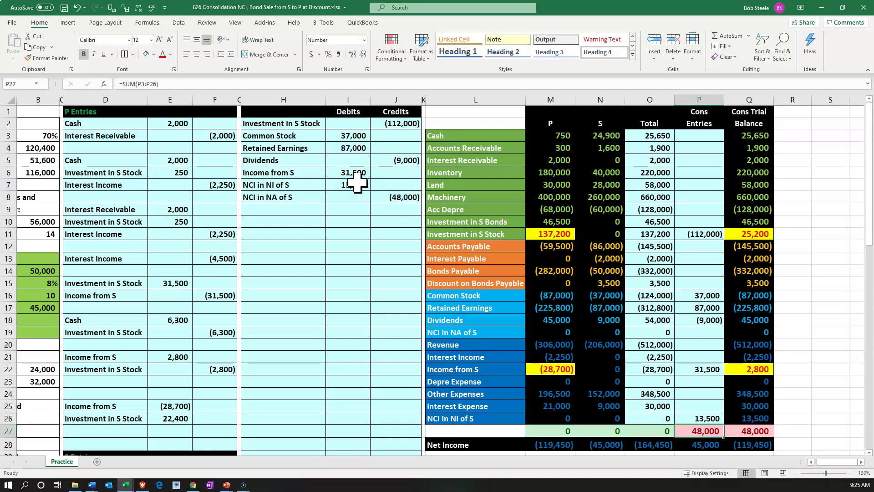
Post the NCI in NA of S credit by linking its Cons Entries cell P19 to J8
drag(312, 197, 381, 205)
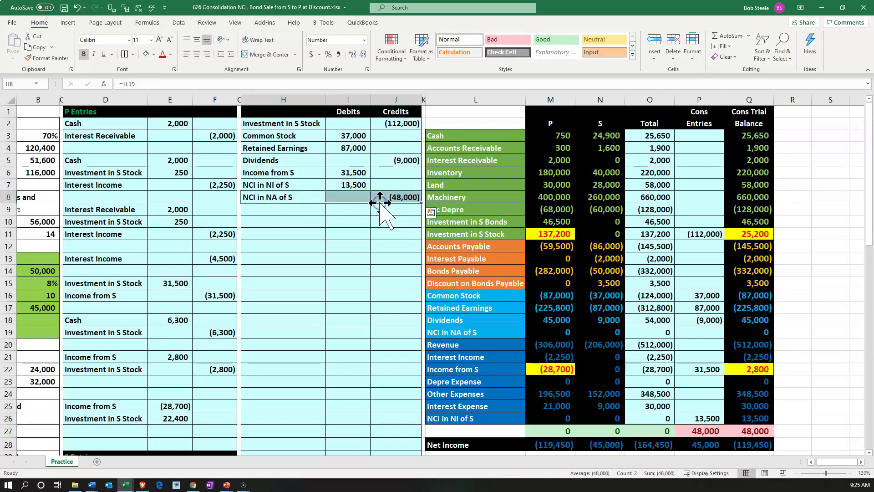
click(508, 334)
key(Right)
key(Right)
key(Right)
text(=)
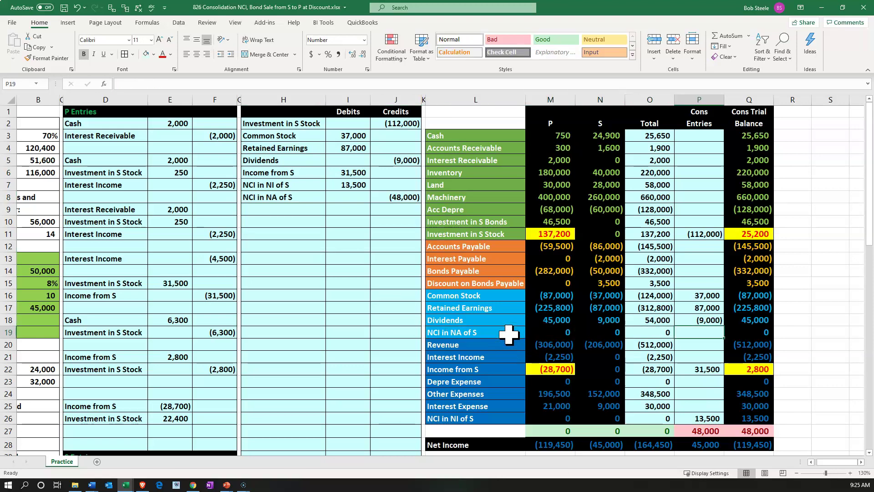
click(396, 194)
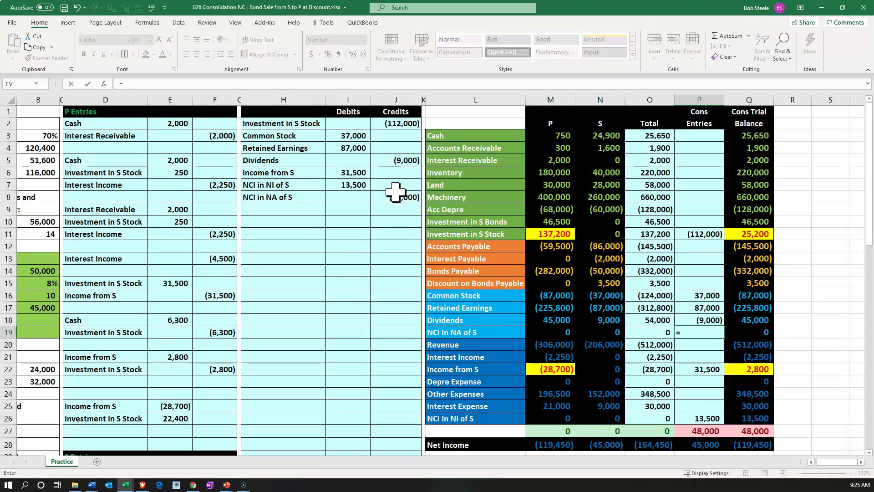
key(Return)
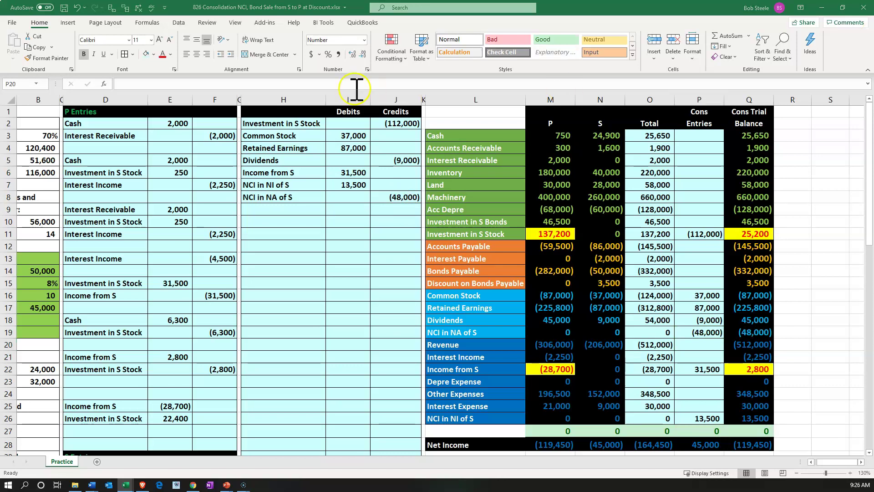
Examine the equipment's fair value excess and remaining life in the purchase data in columns A and B
click(293, 234)
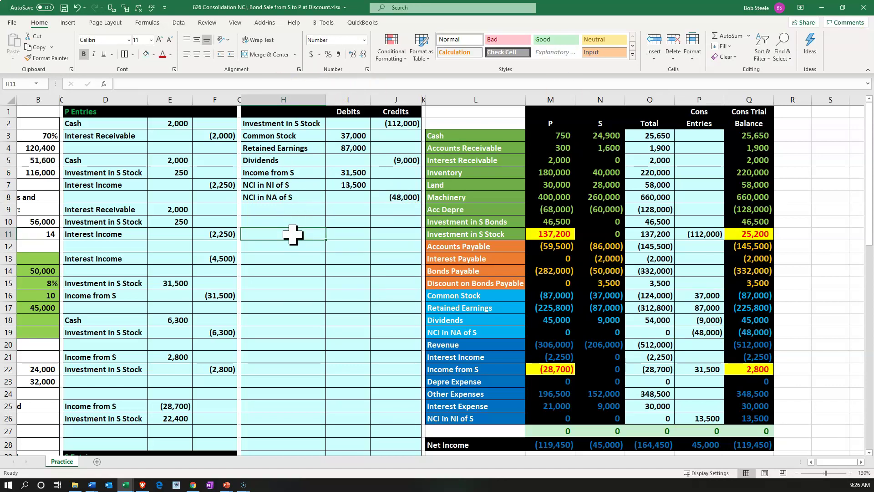
key(Left)
key(Left)
key(Left)
key(Left)
key(Left)
key(Left)
key(Left)
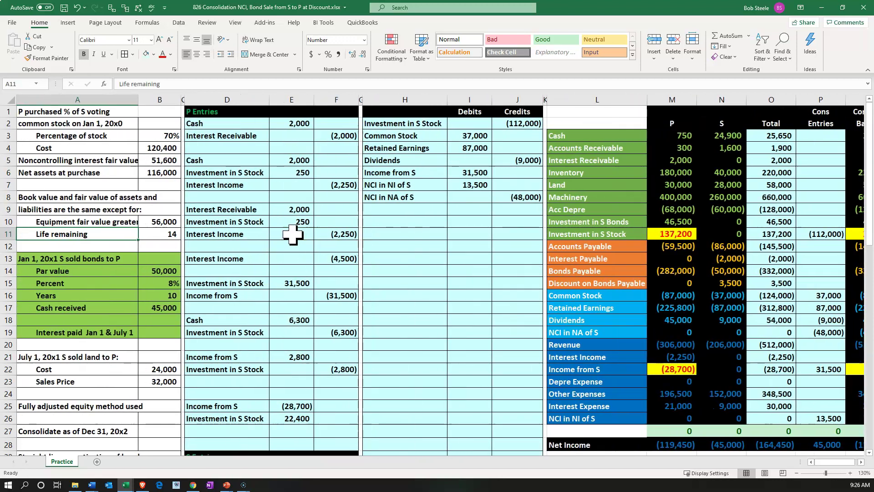
click(171, 221)
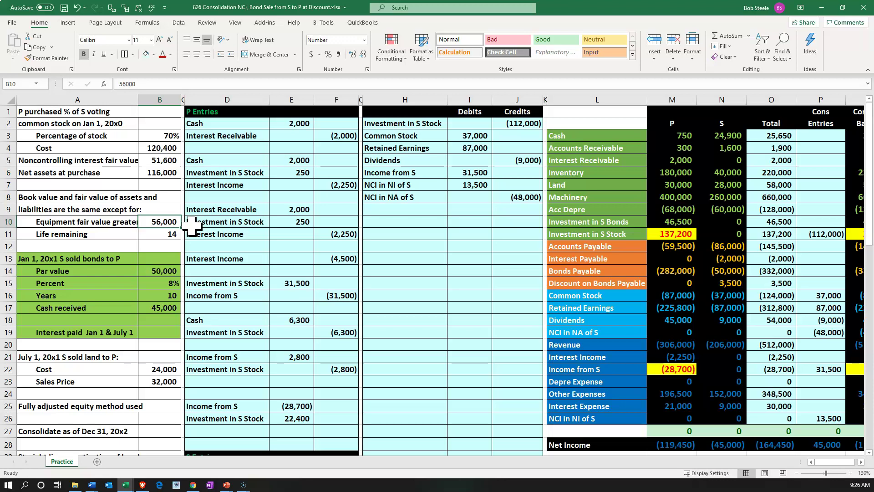
Start a new consolidation entry by linking the account name in H10 to Depre Expense in L23
click(375, 232)
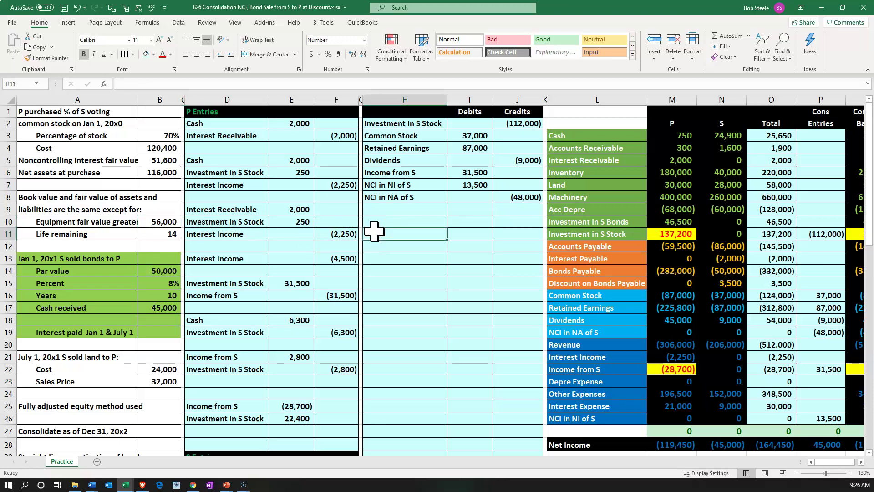
click(375, 222)
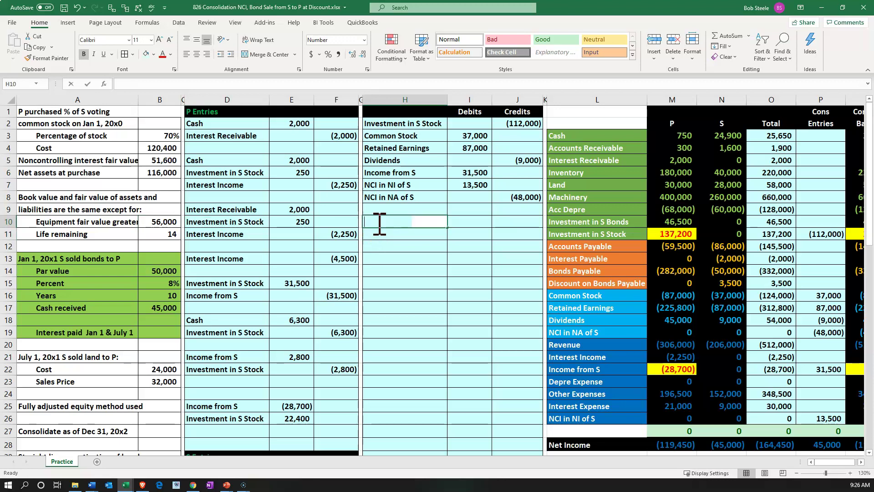
text(=)
key(Down)
key(Down)
key(Down)
key(Down)
key(Down)
key(Down)
key(Down)
key(Down)
key(Down)
key(Down)
key(Down)
key(Down)
key(Down)
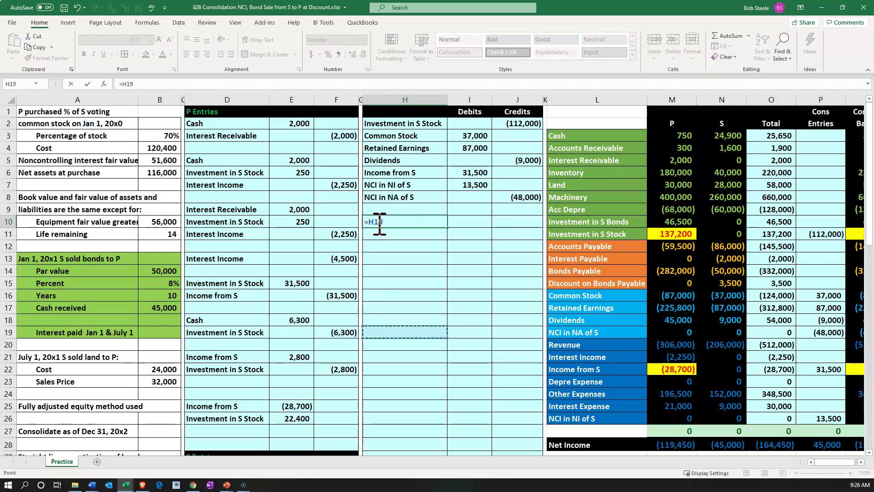
key(Right)
key(Right)
key(Right)
key(Right)
key(Return)
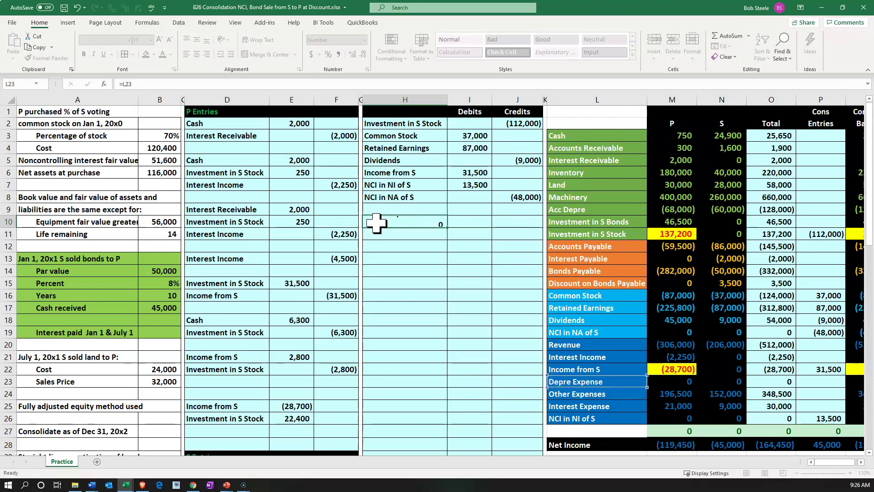
Calculate the Depre Expense debit in I10 as the equipment excess divided by its remaining life, =B10/B11
key(Right)
key(Up)
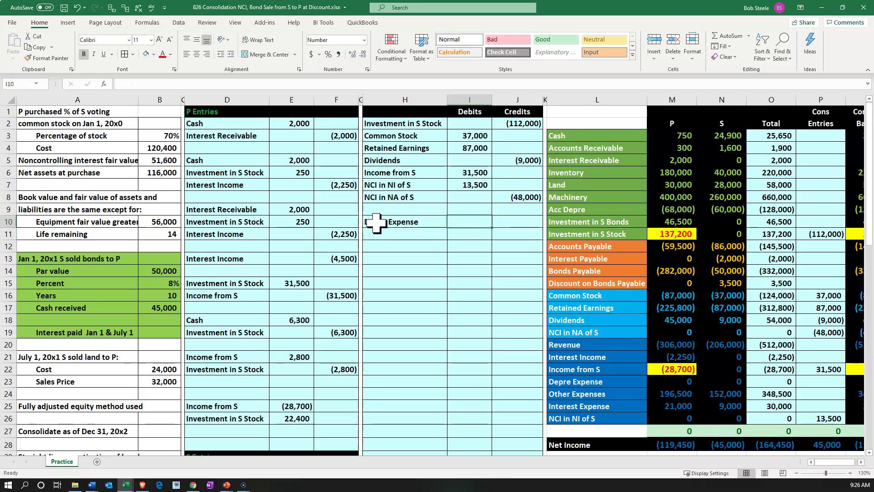
text(=)
key(Left)
key(Left)
key(Left)
key(Left)
key(Left)
key(Left)
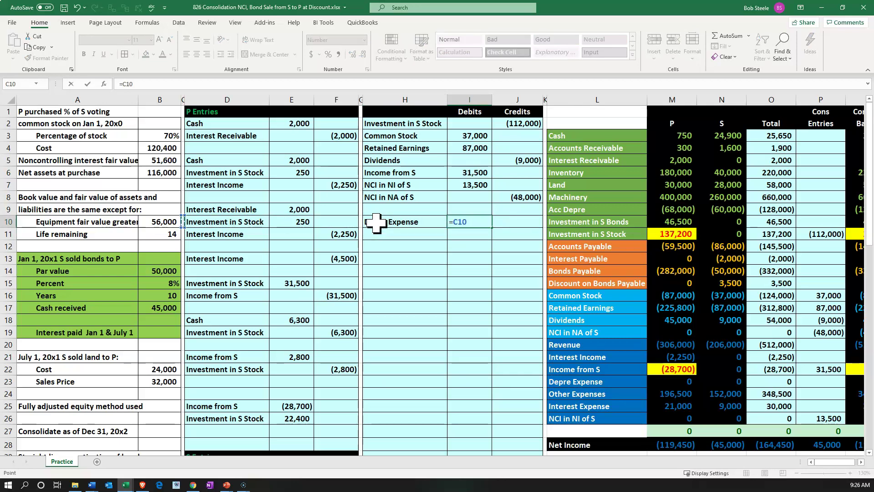
key(Left)
text(/)
key(Left)
key(Left)
key(Left)
key(Left)
key(Left)
key(Down)
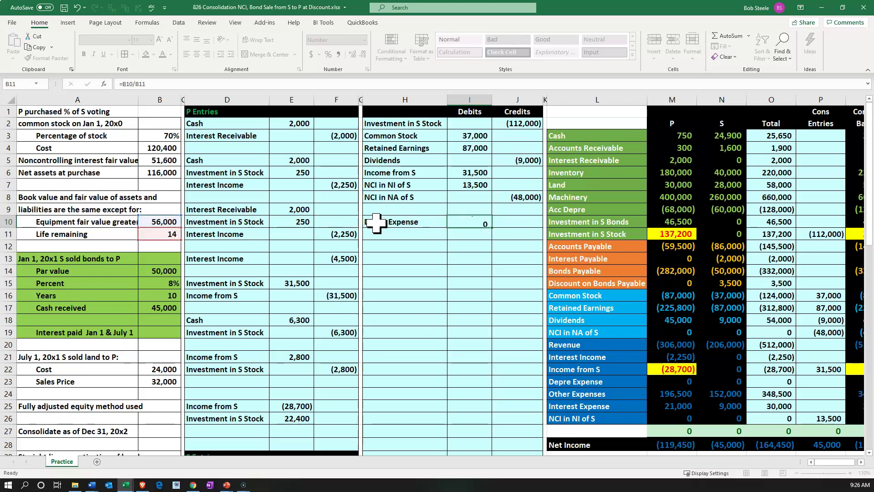
key(Return)
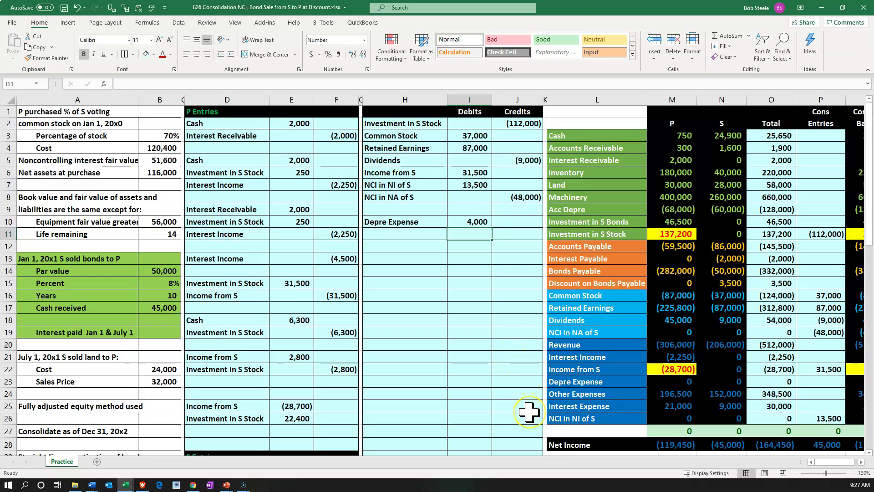
Add the Income from S account line in H11 by linking it to L22
key(Left)
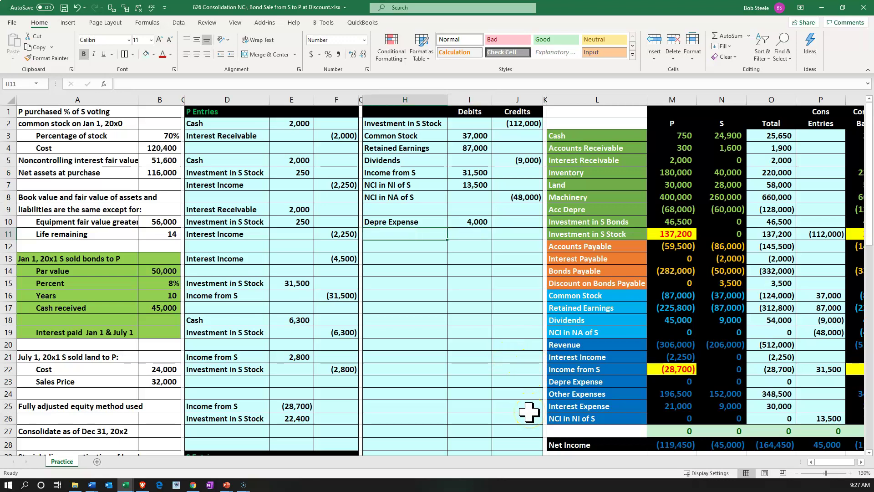
text(=)
key(Down)
key(Down)
key(Down)
key(Down)
key(Down)
key(Down)
key(Down)
key(Down)
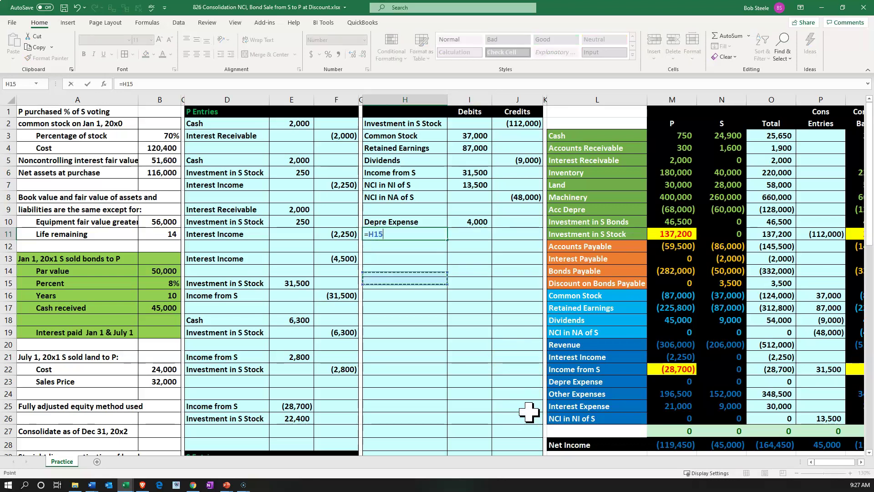
key(Down)
key(Down)
key(Right)
key(Right)
key(Right)
key(Right)
key(Down)
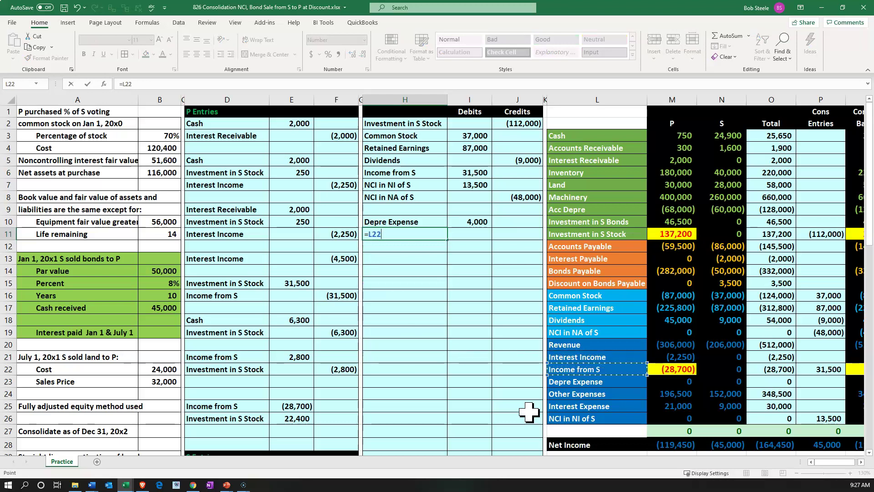
key(Return)
Add the NCI in NI of S account line in H12 by linking it to L26
text(=)
key(Down)
key(Down)
key(Down)
key(Down)
key(Down)
key(Down)
key(Down)
key(Down)
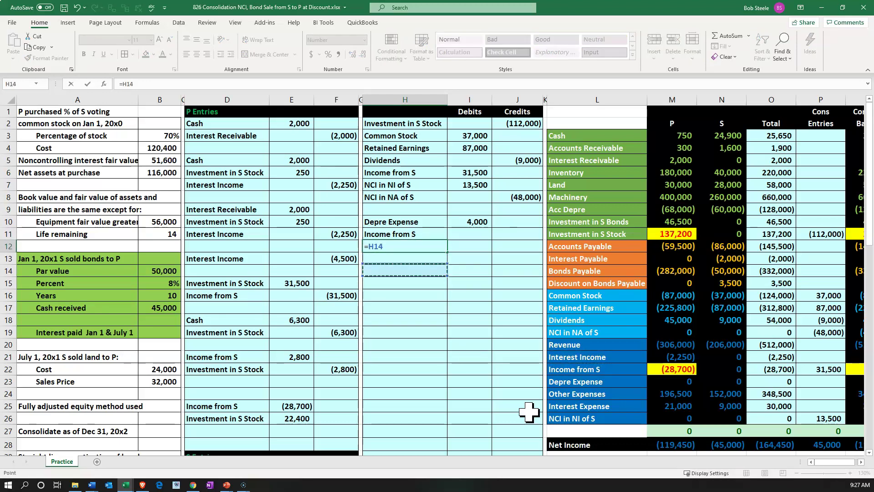
key(Down)
key(Down)
key(Down)
key(Down)
key(Down)
key(Down)
key(Right)
key(Right)
key(Right)
key(Right)
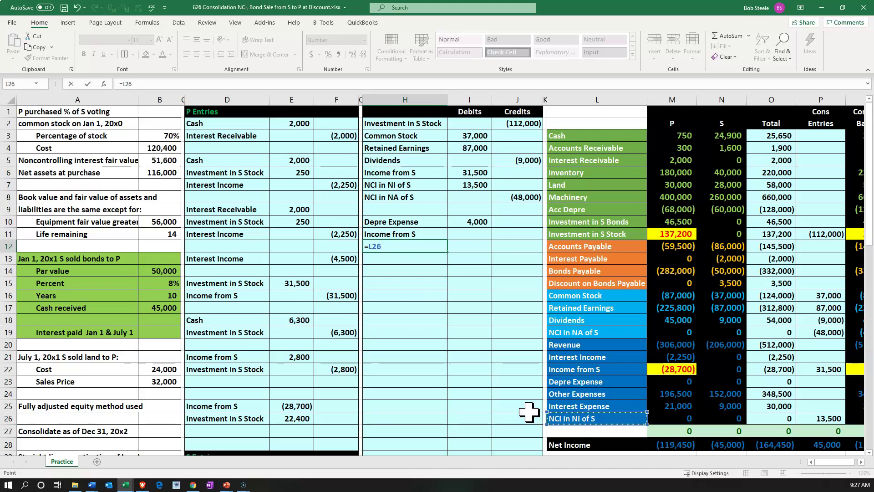
key(Return)
Calculate the Income from S credit in J11 as the parent's share of depreciation, -I10*B3
key(Right)
key(Right)
key(Up)
key(Up)
text(-)
key(Left)
key(Up)
text(*)
key(Left)
key(Left)
key(Left)
key(Left)
key(Left)
key(Left)
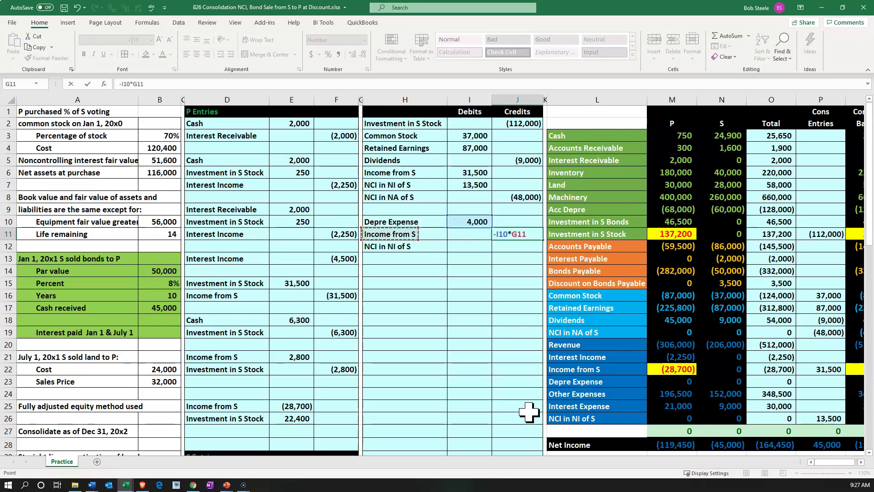
key(Up)
key(Up)
key(Up)
key(Up)
key(Up)
key(Up)
key(Up)
key(Up)
key(Left)
key(Left)
key(Left)
key(Return)
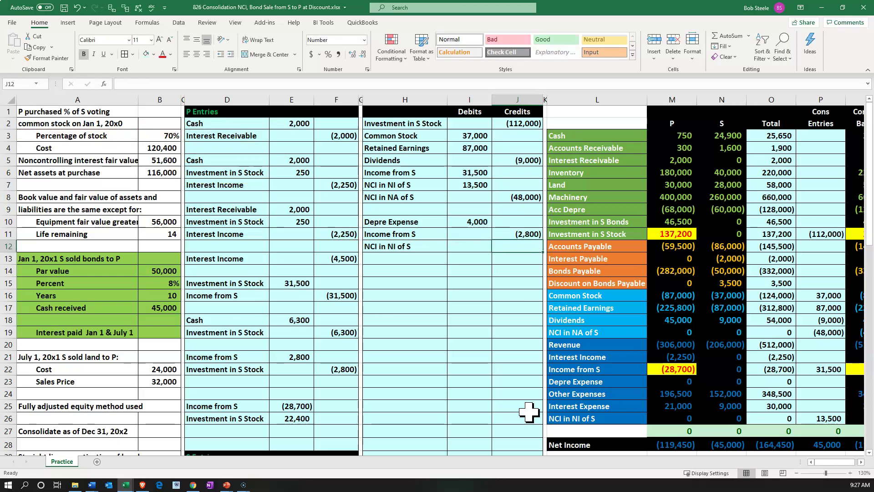
Calculate the NCI in NI of S credit in J12 as the noncontrolling share of depreciation, -I10*(1-B3)
text(-)
key(Left)
key(Up)
key(Up)
text(*)
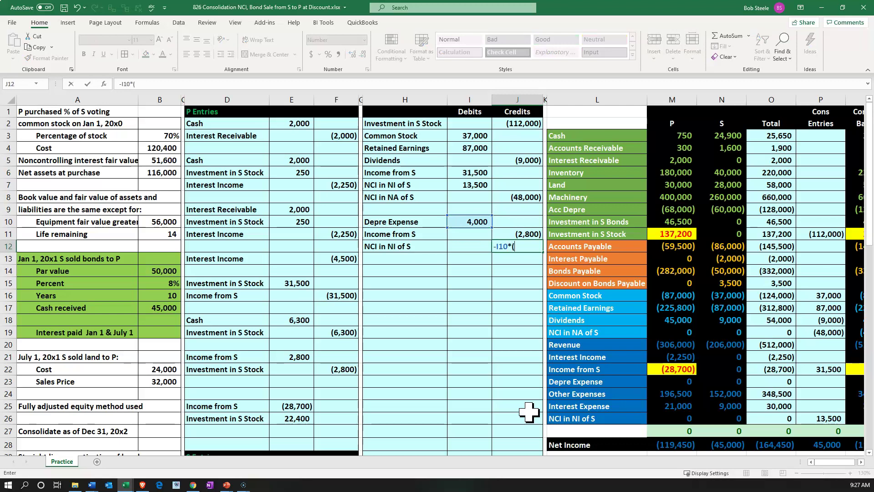
text((1-)
key(Left)
key(Left)
key(Left)
key(Left)
key(Left)
key(Left)
key(Left)
key(Left)
key(Up)
key(Up)
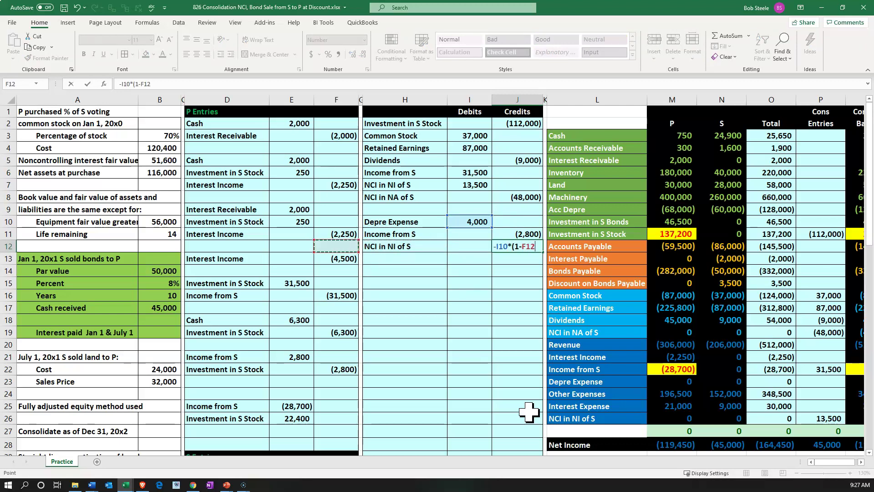
key(Up)
key(Up)
key(Up)
key(Up)
key(Up)
key(Up)
key(Up)
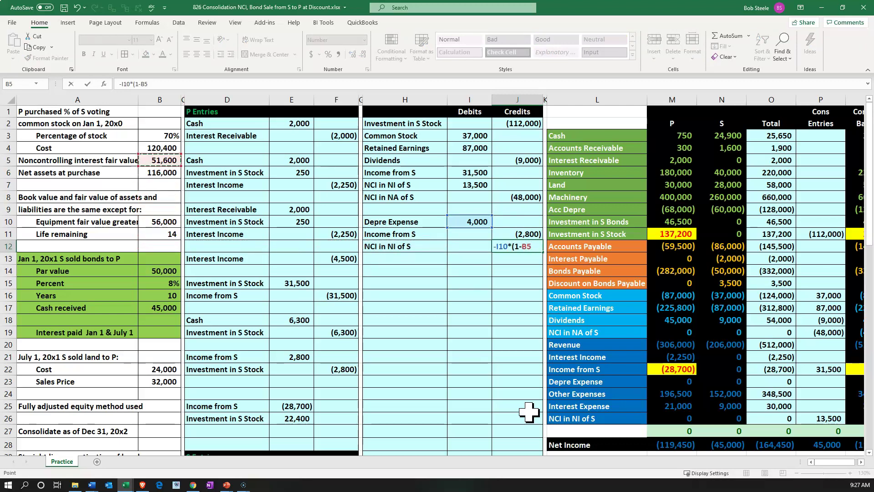
key(Return)
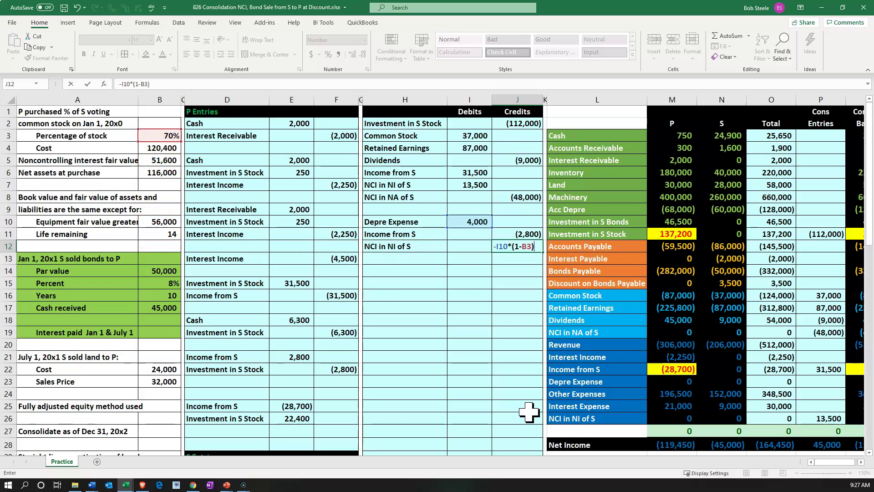
Post the depreciation expense to the worksheet's consolidation entries by linking P23 to the debit in I10
key(Right)
key(Right)
key(Right)
key(Right)
key(Right)
key(Right)
key(Right)
key(Right)
key(Right)
key(Right)
key(Right)
key(Right)
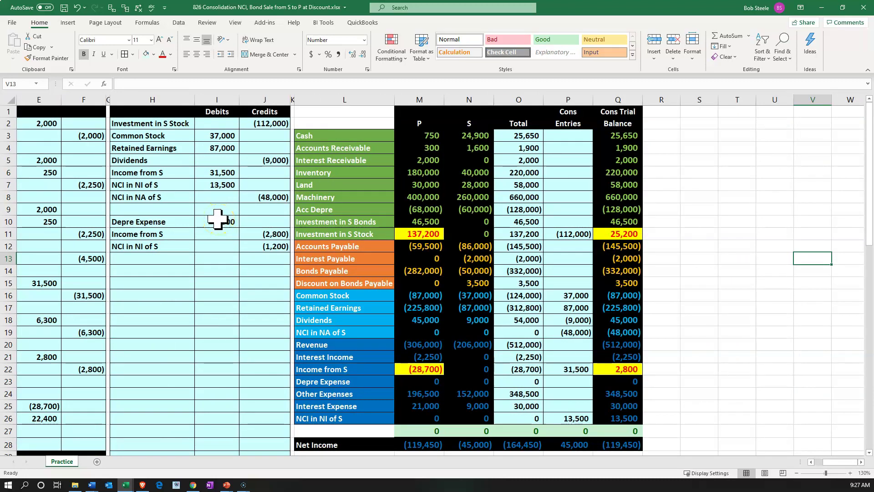
click(292, 378)
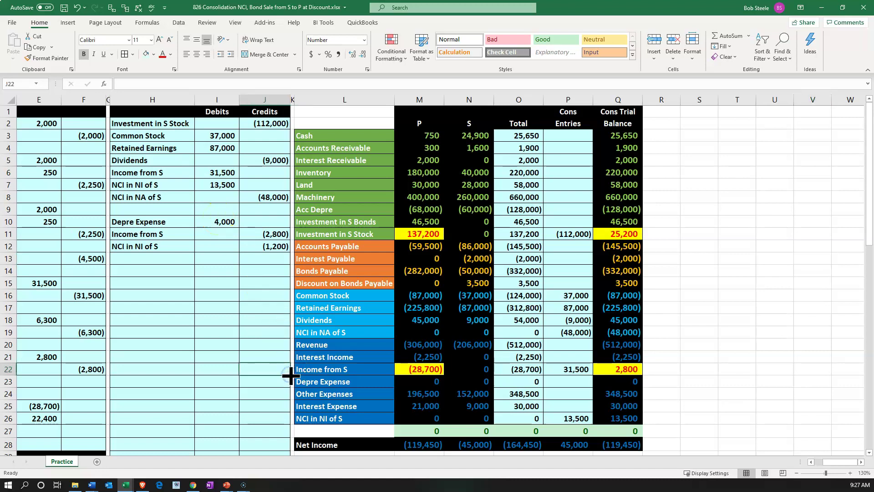
key(Right)
key(Right)
key(Right)
key(Right)
key(Right)
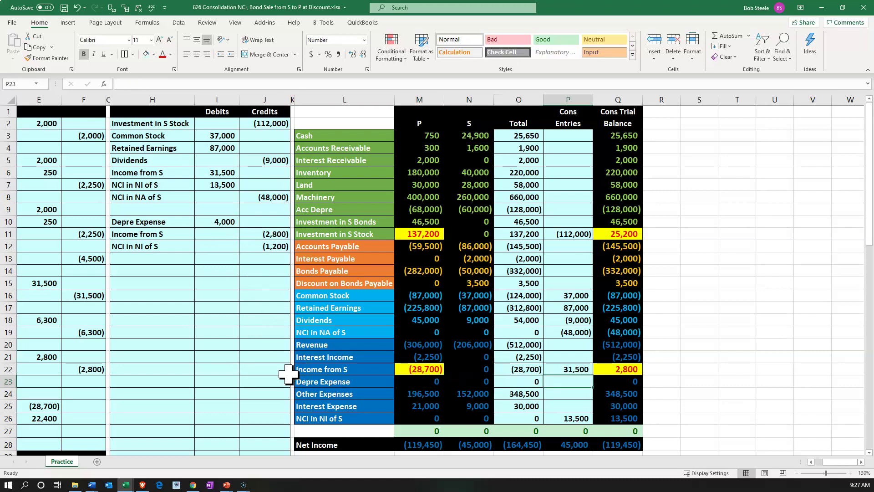
text(=)
key(Left)
key(Left)
key(Left)
key(Left)
key(Left)
key(Left)
key(Left)
key(Up)
key(Up)
key(Up)
key(Up)
key(Up)
key(Up)
key(Up)
key(Up)
key(Up)
key(Up)
key(Up)
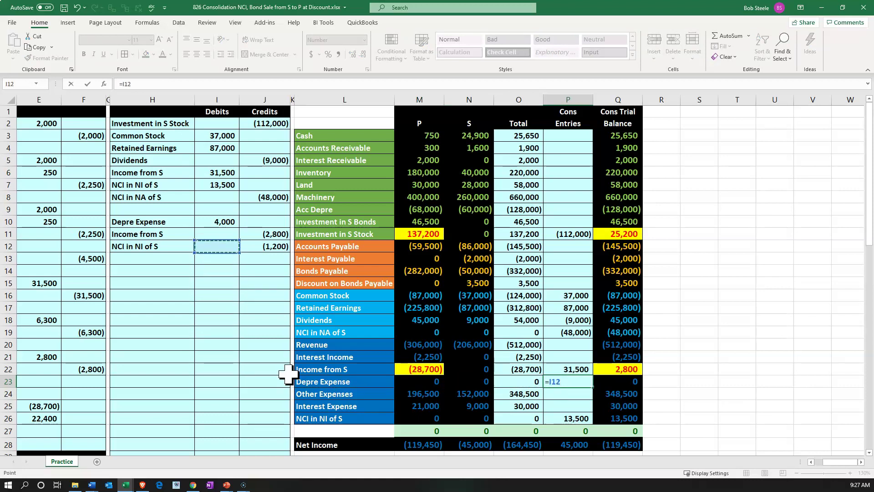
key(Up)
key(Up)
key(Return)
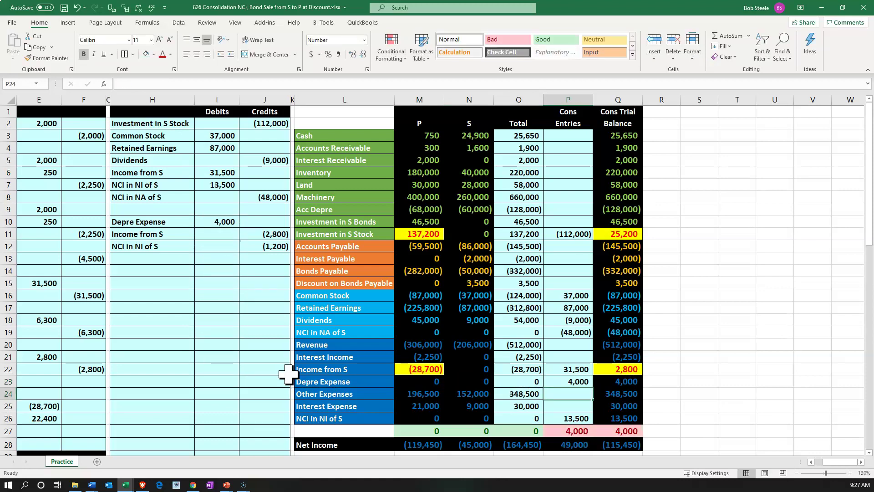
Add the Income from S credit in J11 to the existing worksheet entry in P22, making it =I6+J11
drag(175, 246, 167, 228)
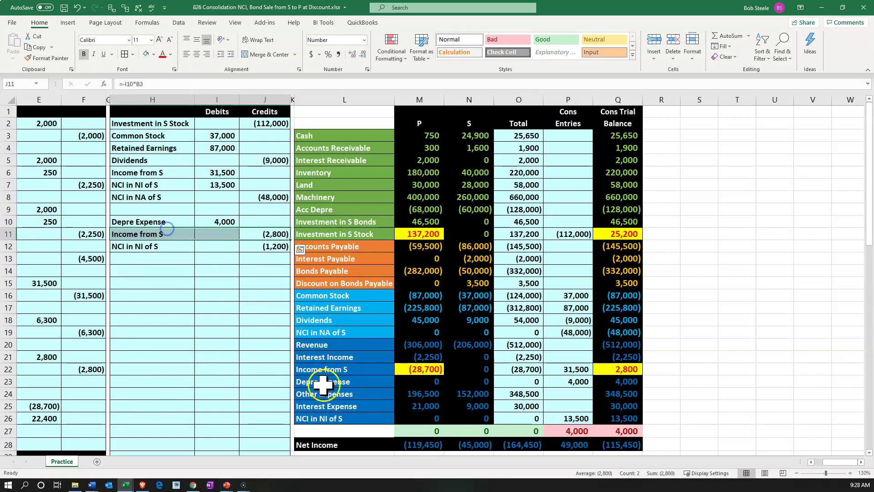
click(324, 393)
key(Up)
key(Up)
key(Right)
key(Right)
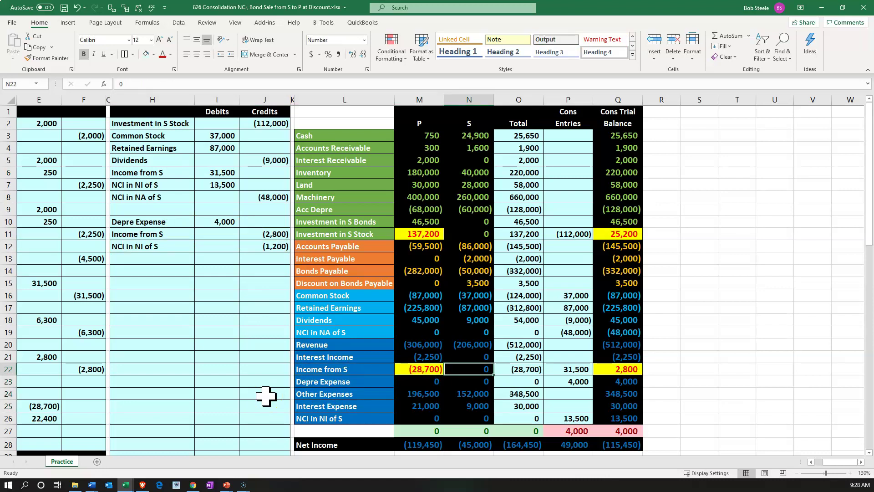
key(Right)
key(Right)
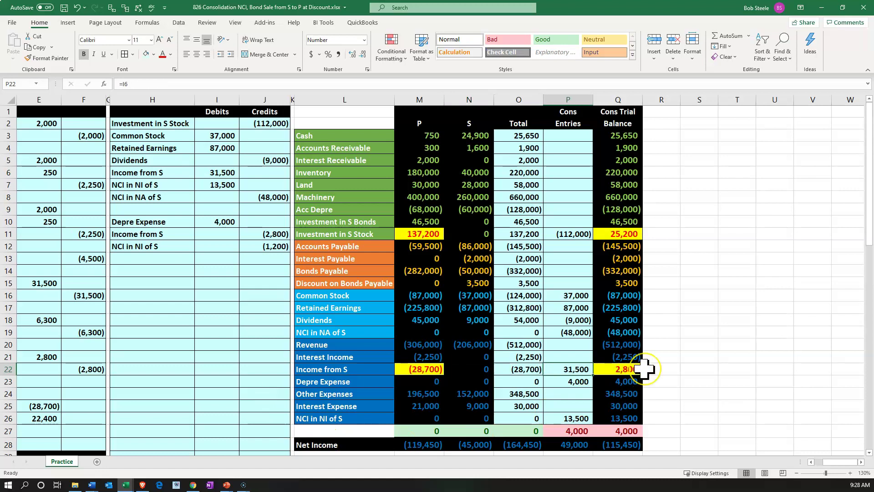
key(F2)
text(+)
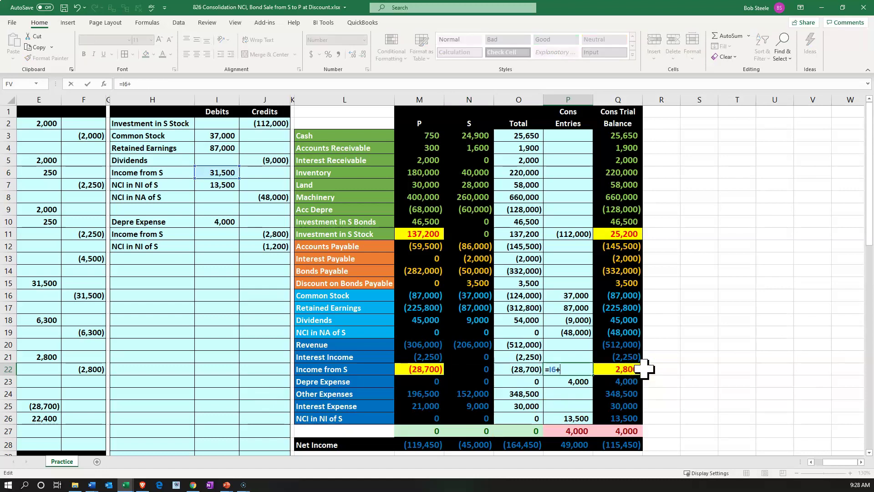
key(Left)
key(Left)
key(Left)
key(Left)
key(Left)
key(Left)
key(Up)
key(Up)
key(Up)
key(Up)
key(Up)
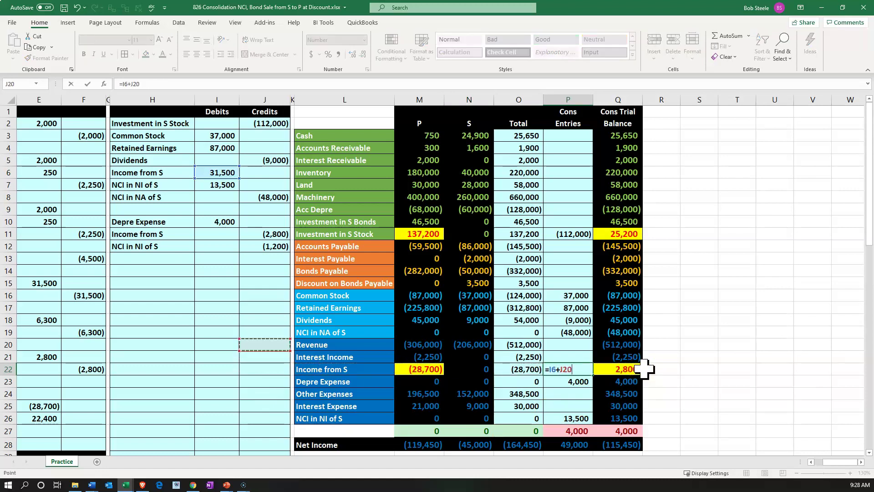
key(Up)
key(Up)
key(Up)
key(Up)
key(Up)
key(Up)
key(Return)
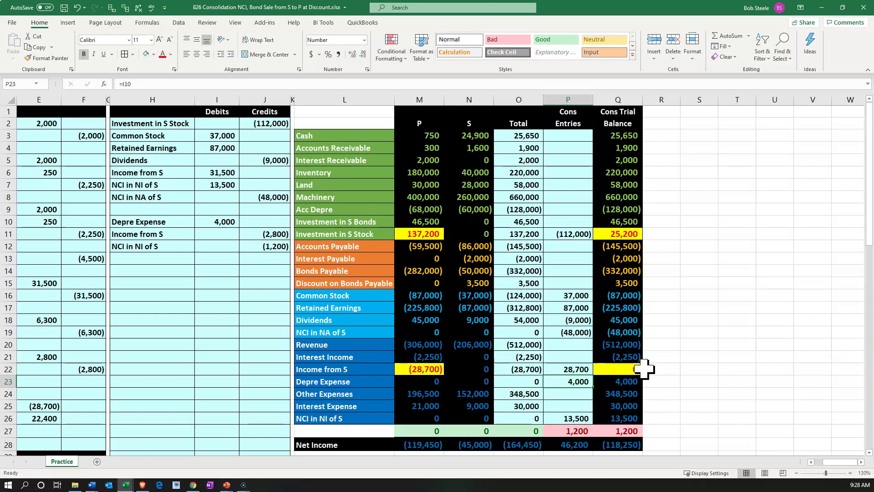
Add the NCI in NI of S credit in J12 to the existing worksheet entry in P26, making it =I7+J12
key(Down)
key(Down)
key(Down)
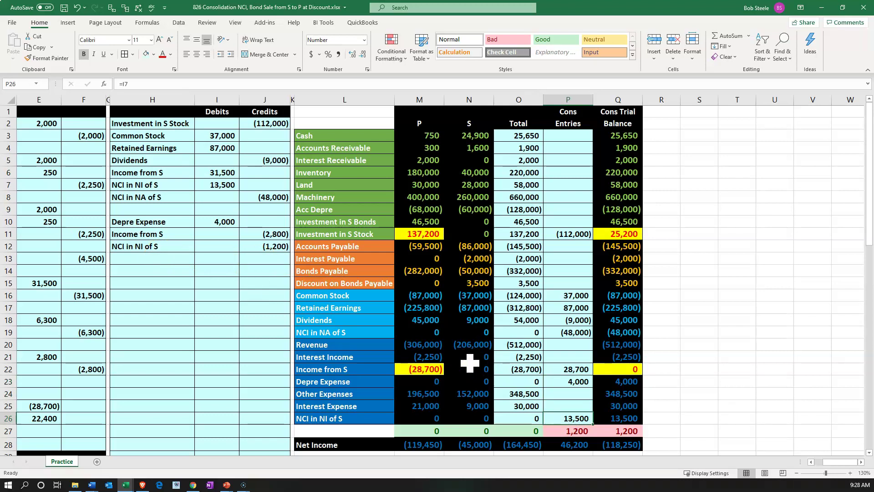
key(F2)
text(+)
key(Left)
key(Left)
key(Left)
key(Left)
key(Left)
key(Up)
key(Up)
key(Up)
key(Up)
key(Up)
key(Up)
key(Up)
key(Up)
key(Up)
key(Up)
key(Up)
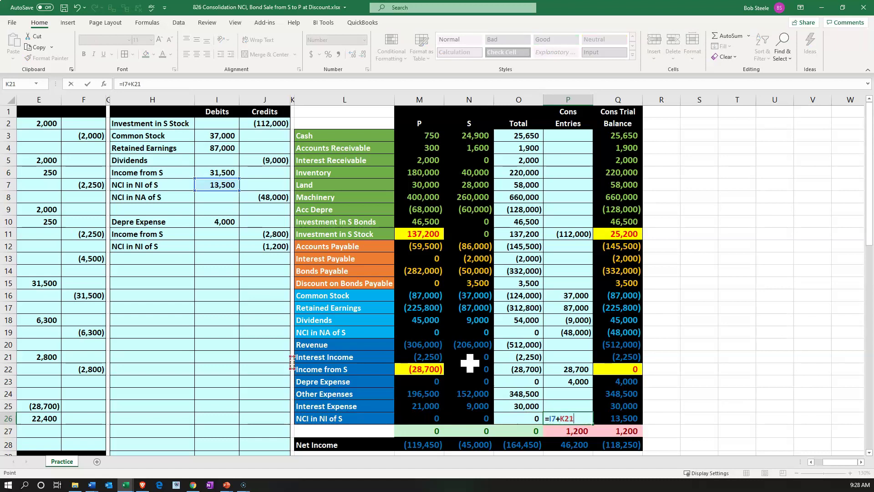
key(Up)
key(Up)
key(Left)
key(Up)
key(Return)
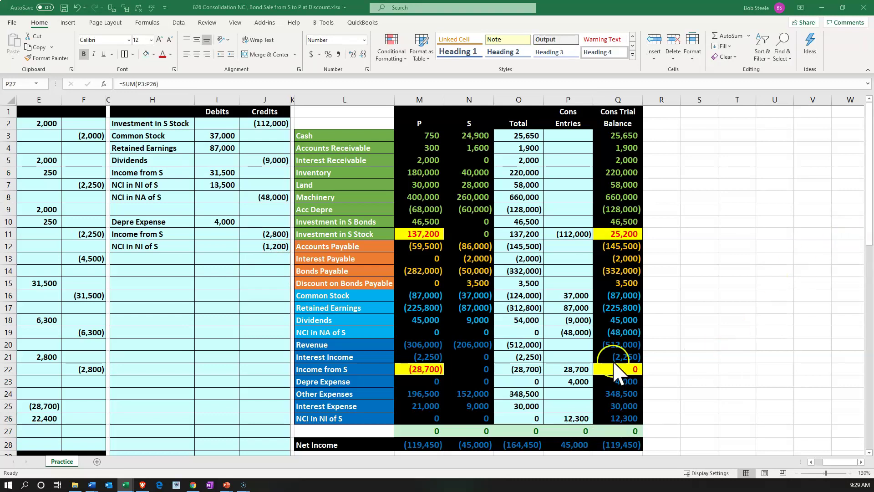
Start the excess-value reclassification entry with a Machinery account line in H14 linked to L8
click(186, 275)
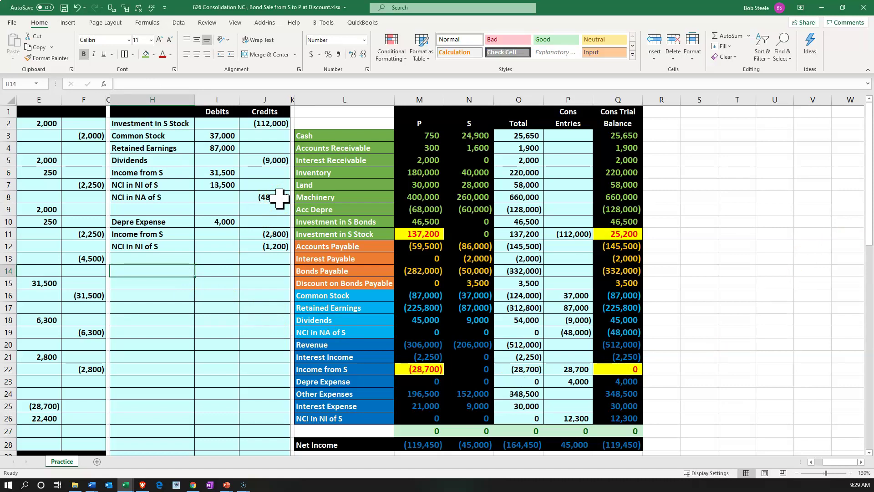
text(=)
key(Right)
key(Right)
key(Right)
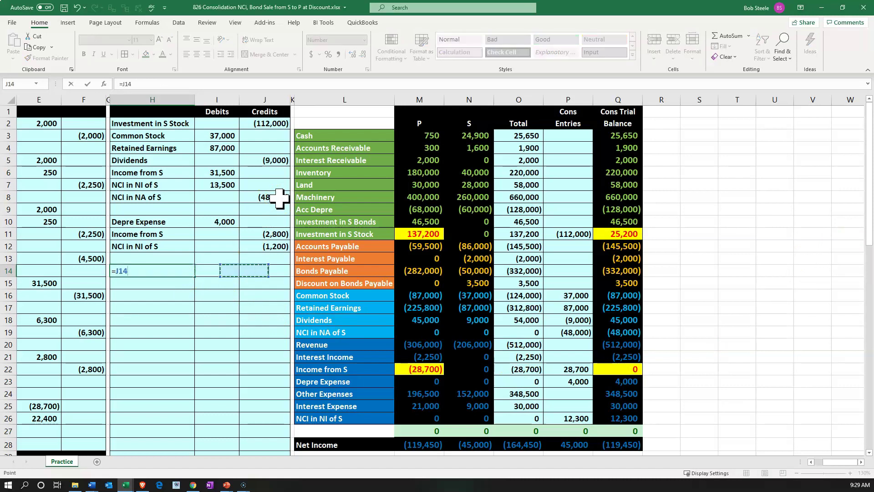
key(Up)
key(Up)
key(Up)
key(Up)
key(Up)
key(Up)
key(Right)
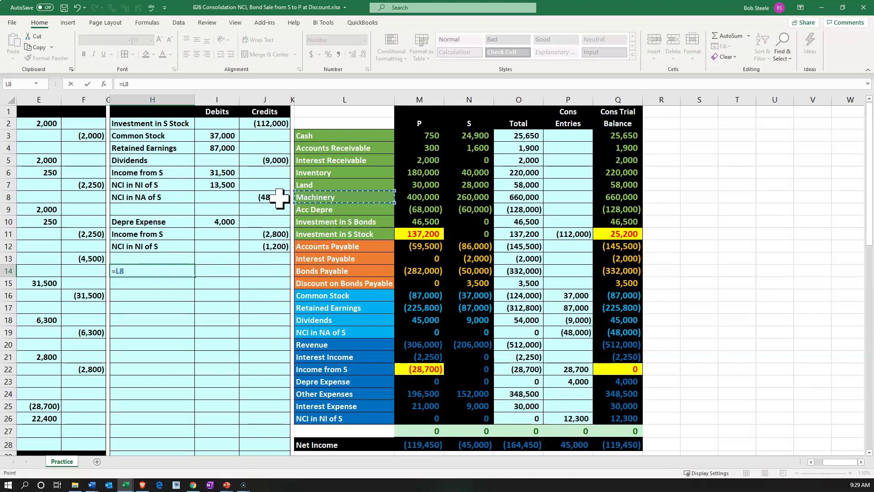
key(Return)
Enter the Machinery debit in I14 by linking it to the equipment fair value excess in B10
key(Left)
key(Left)
key(Left)
key(Left)
key(Left)
key(Left)
key(Left)
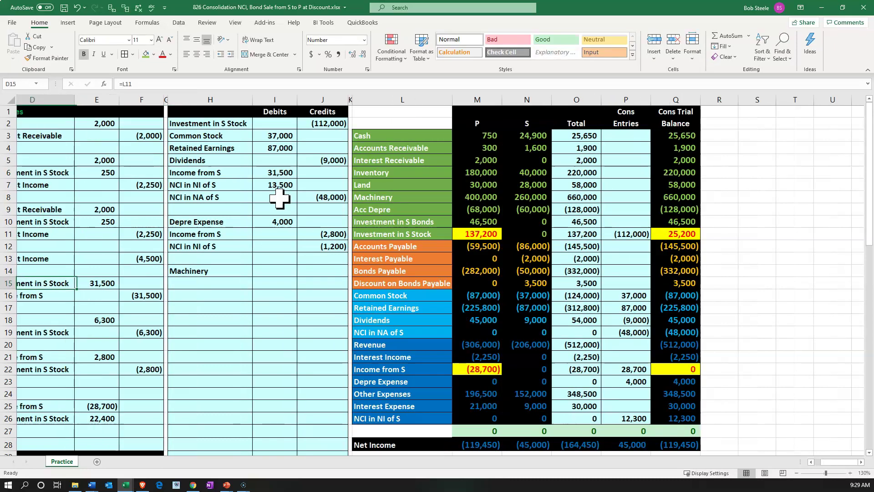
key(Right)
key(Right)
key(Right)
key(Right)
key(Right)
key(Right)
key(Right)
key(Right)
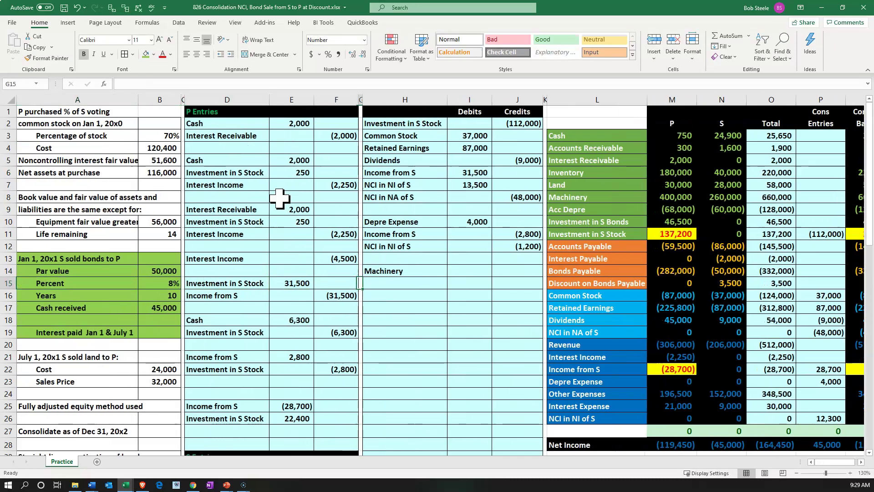
key(Up)
text(=)
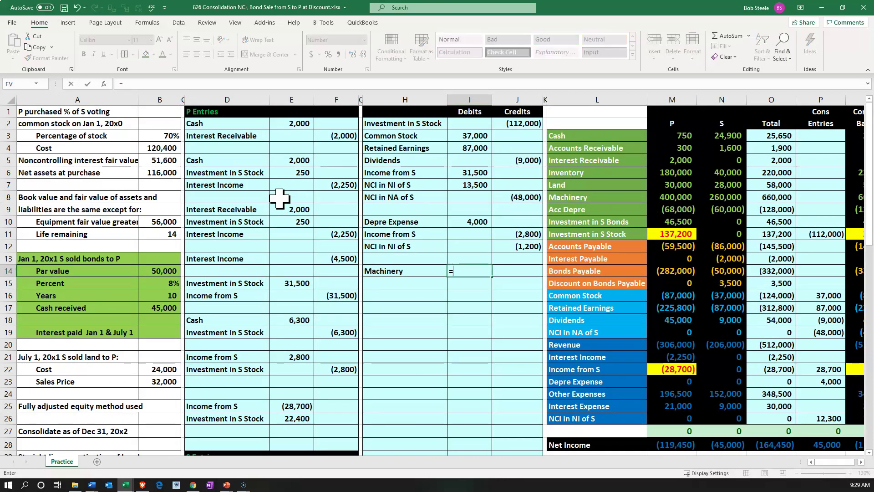
key(Left)
key(Left)
key(Left)
key(Left)
key(Left)
key(Left)
key(Left)
key(Up)
key(Up)
key(Up)
key(Up)
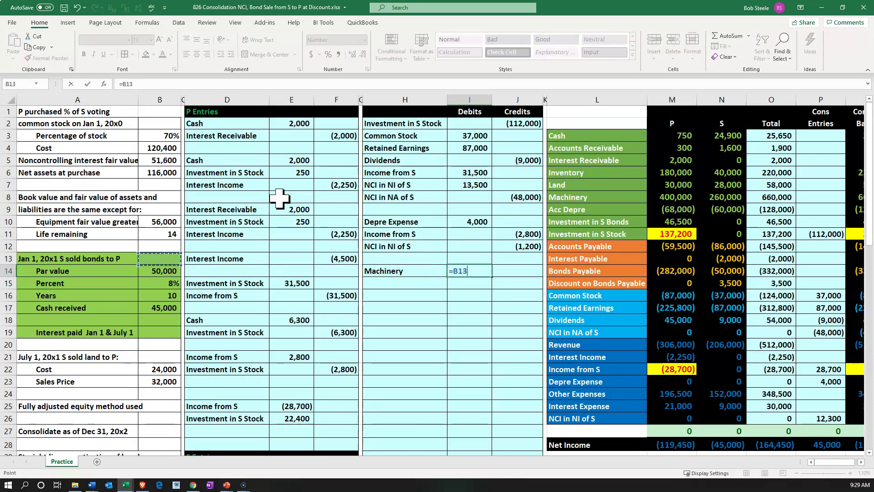
key(Return)
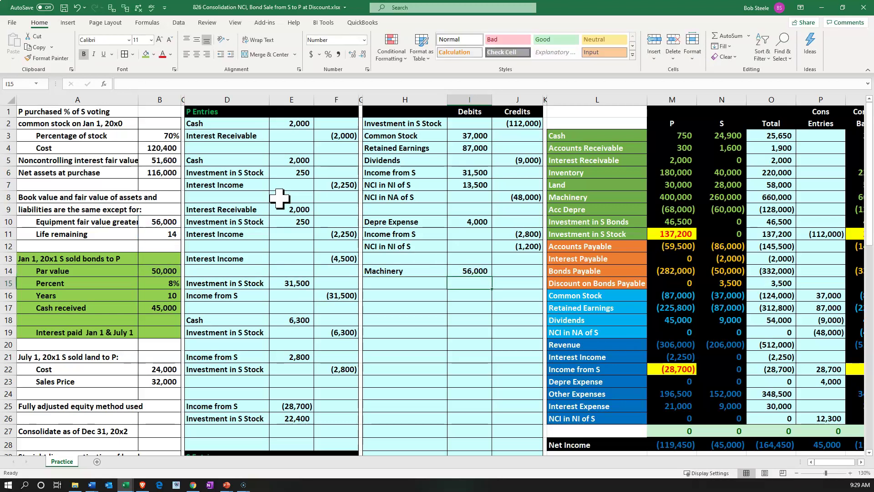
Add the Acc Depre account line in H15 by linking it to L9
key(Left)
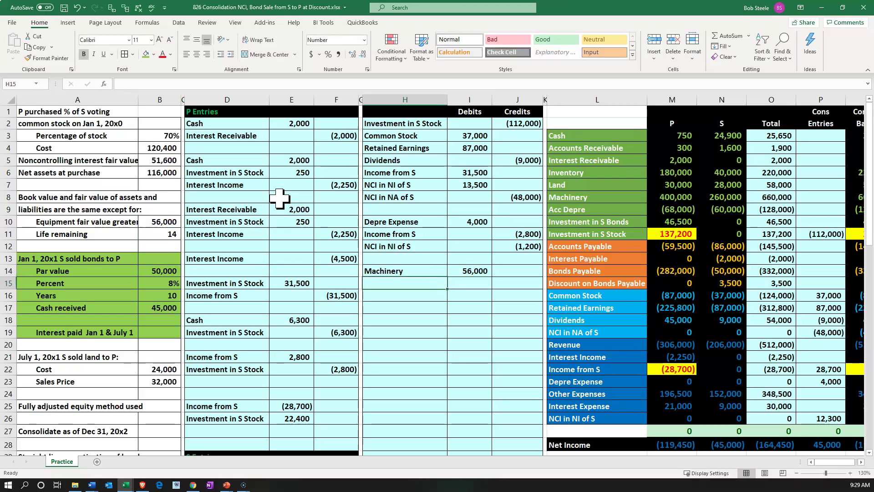
text(=)
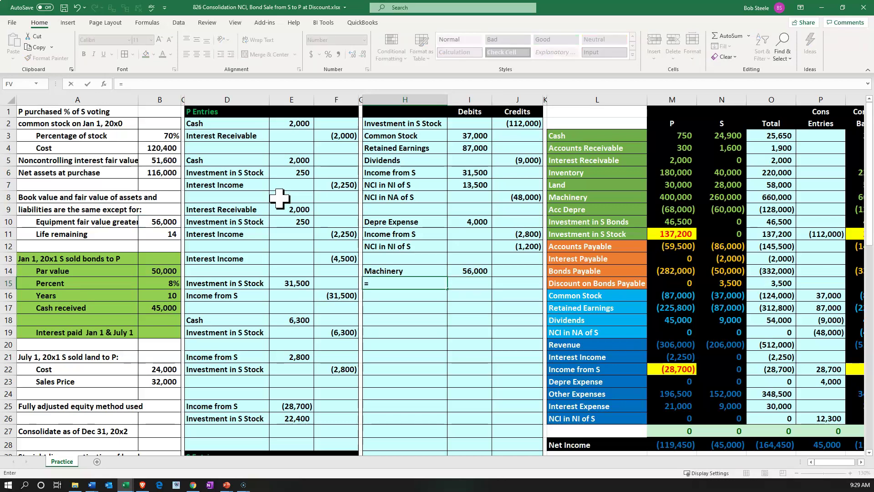
key(Right)
key(Right)
key(Right)
key(Right)
key(Up)
key(Up)
key(Up)
key(Up)
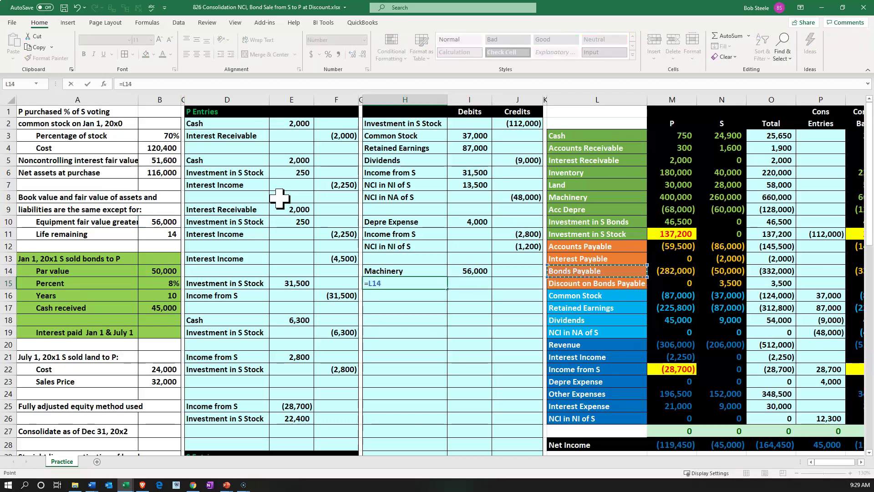
key(Up)
key(Up)
key(Return)
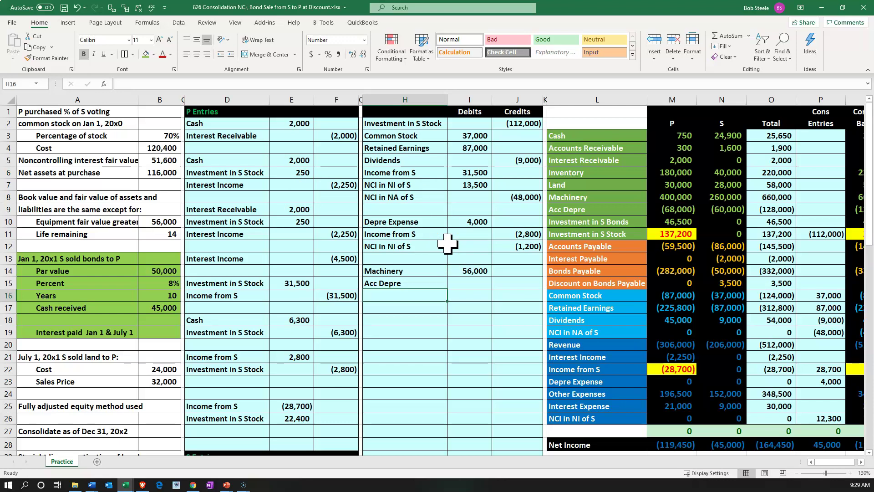
Calculate the Acc Depre credit in J15 as three years of the excess depreciation, -I10*3
click(305, 347)
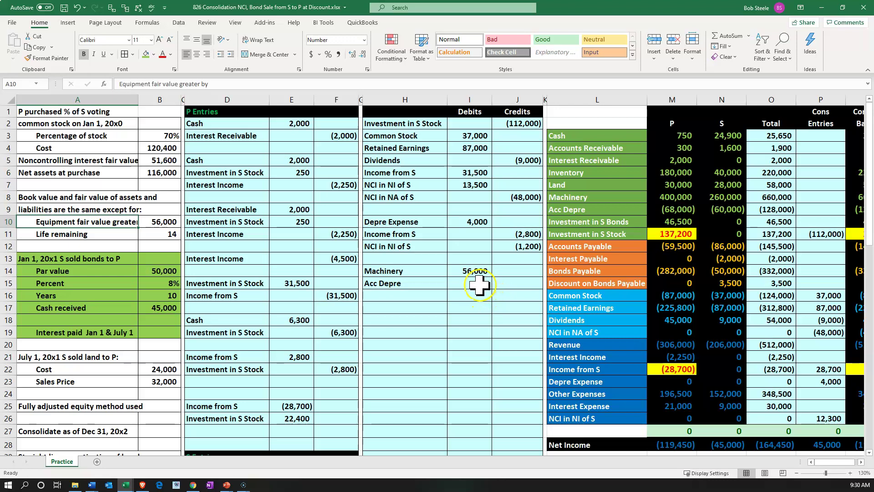
click(502, 286)
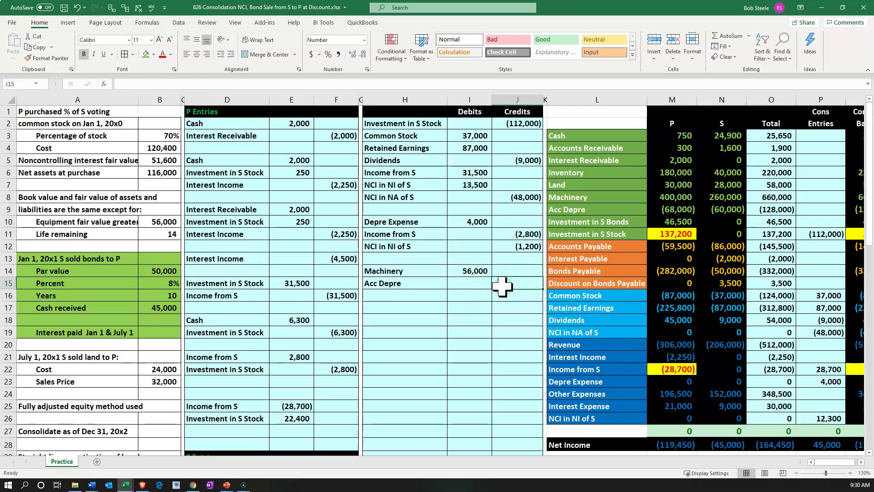
text(-)
key(Up)
key(Up)
key(Up)
key(Up)
key(Up)
key(Left)
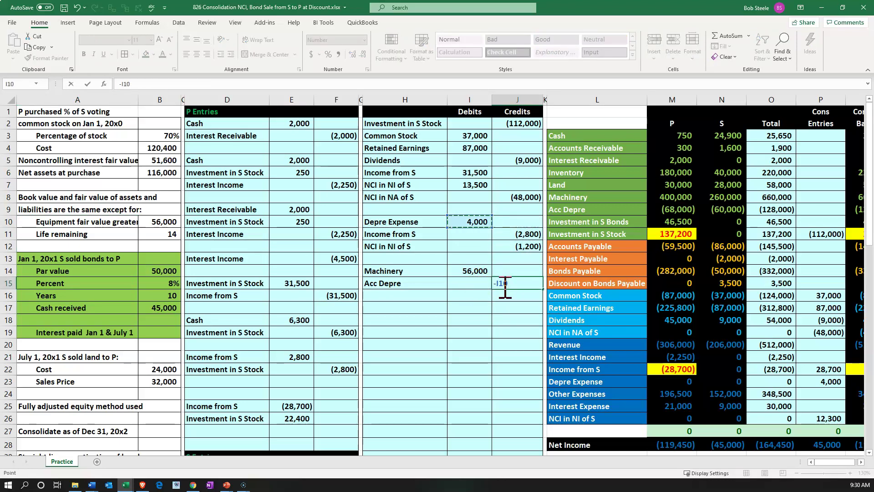
text(*3)
key(Return)
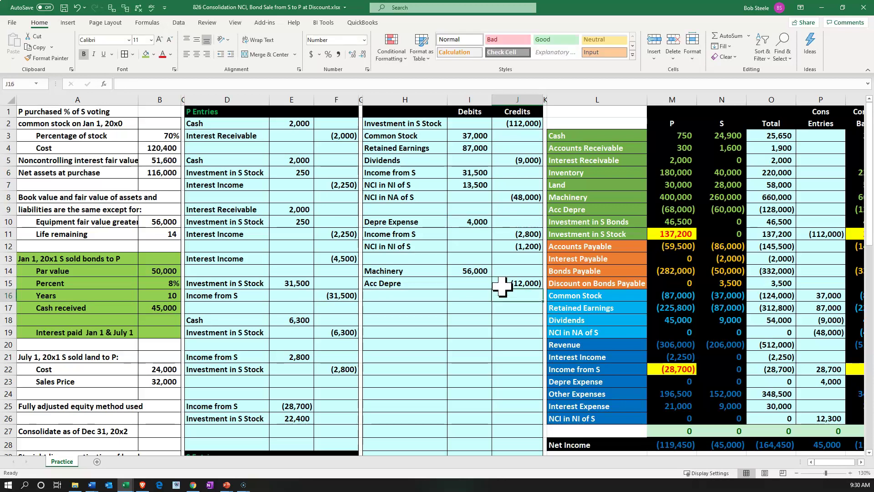
Add the Investment in S Stock account line in H16 by linking it to L11
key(Left)
key(Left)
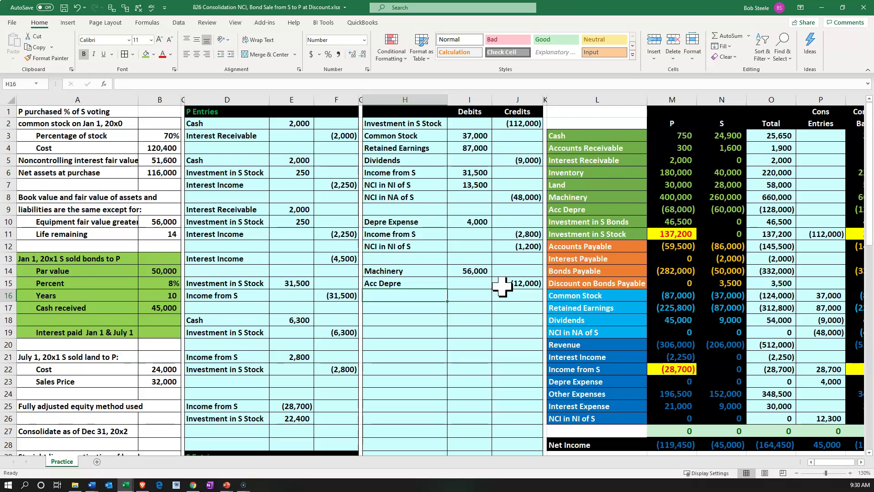
text(+)
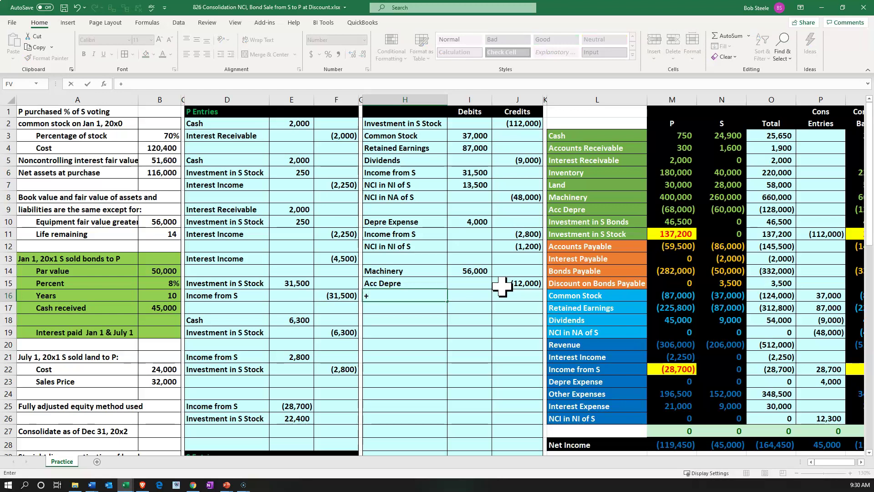
key(Right)
key(Right)
key(Right)
key(Right)
key(Up)
key(Up)
key(Up)
key(Up)
key(Up)
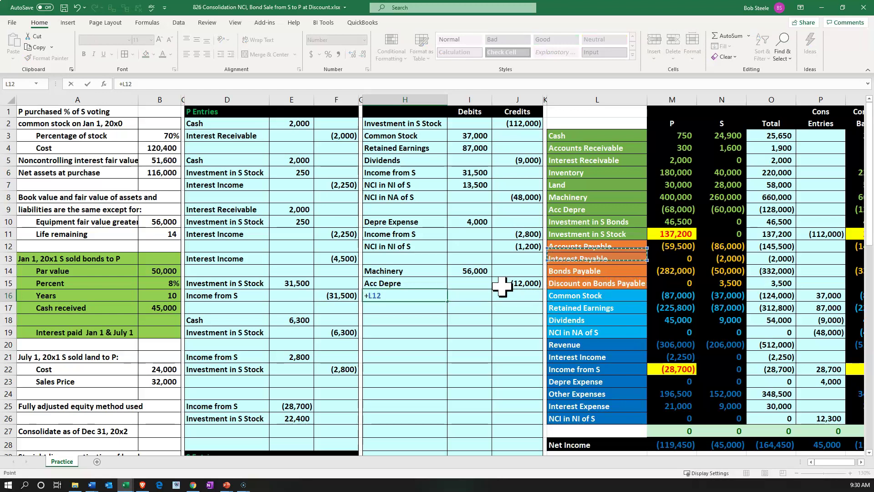
key(Return)
Add the NCI in NA of S account line in H17 by linking it to L19
text(+)
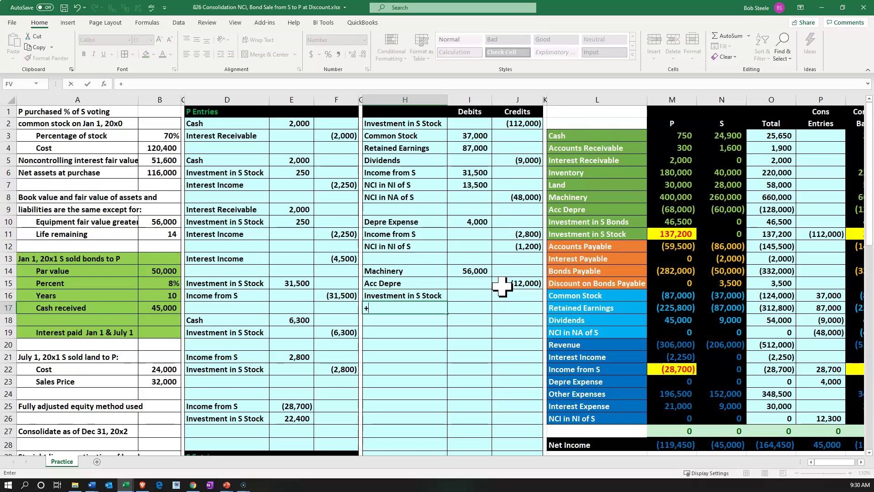
key(Right)
key(Right)
key(Right)
key(Right)
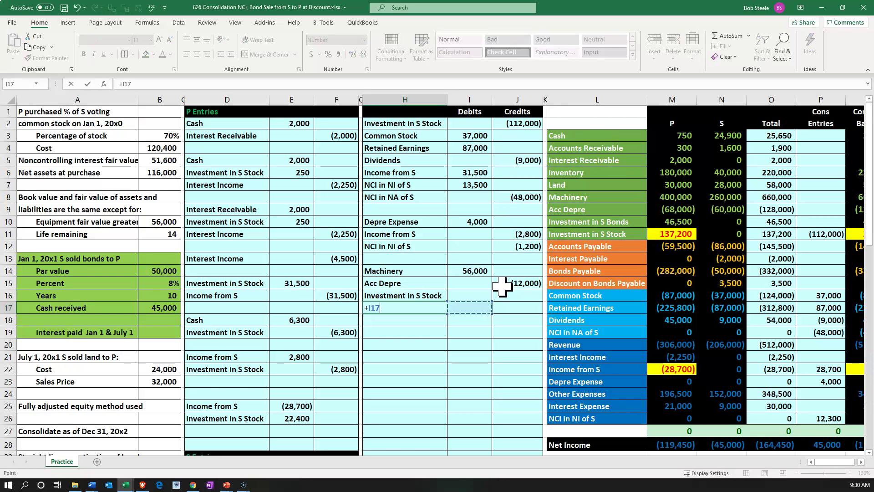
key(Down)
key(Down)
key(Return)
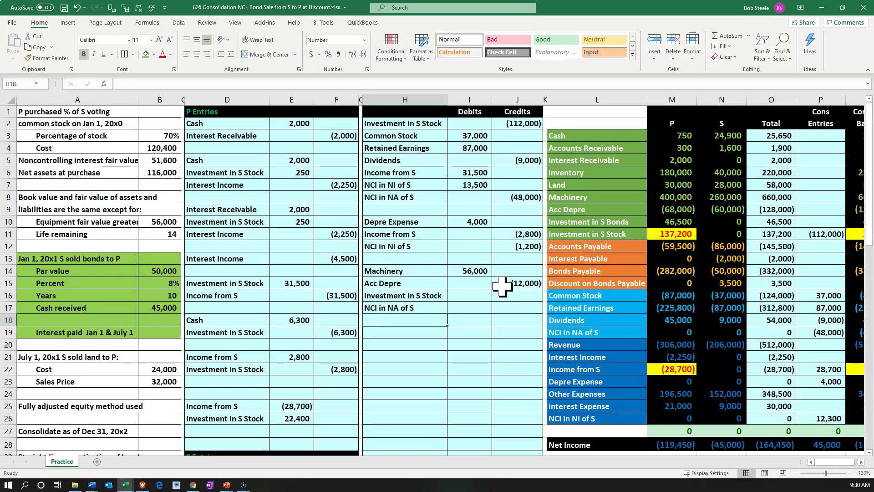
Calculate the Investment in S Stock credit in J16 as the negative sum of I14:J15 times the ownership percentage in B3
key(Right)
key(Right)
key(Up)
key(Up)
drag(476, 271, 505, 283)
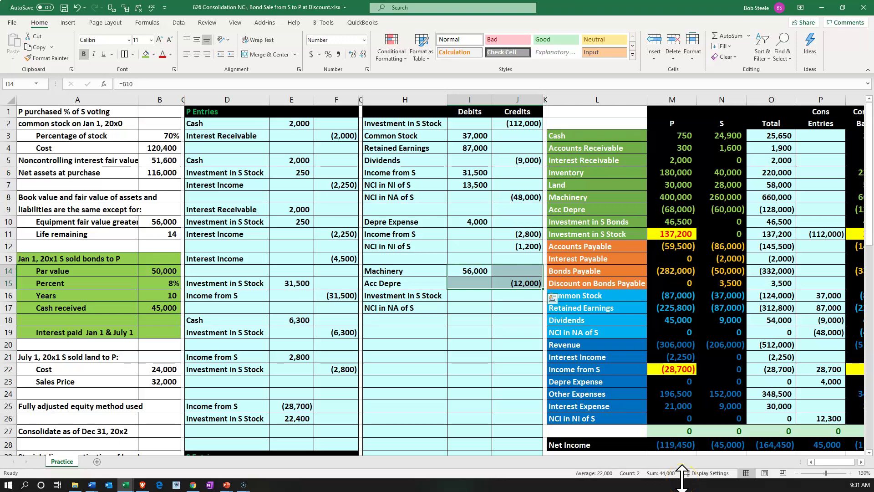
click(513, 297)
text(-)
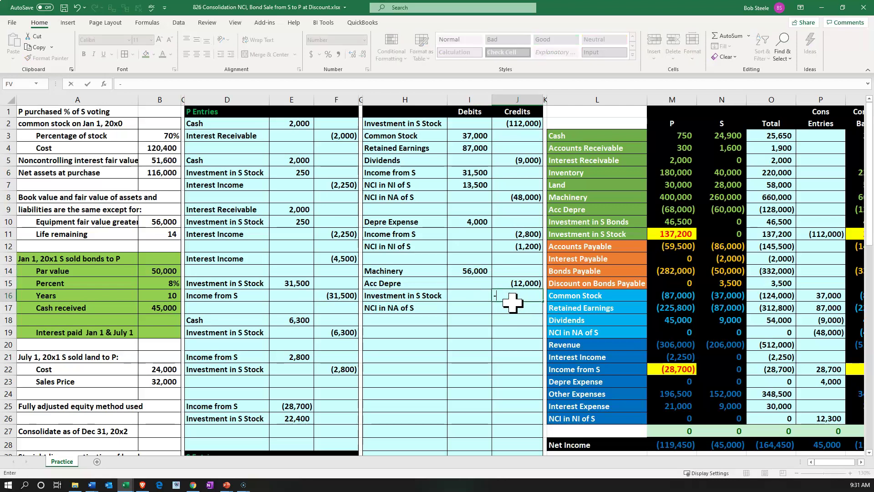
text(sum()
drag(519, 283, 469, 283)
key(shift+Up)
text()*)
key(Left)
key(Left)
key(Left)
key(Left)
key(Left)
key(Left)
key(Up)
key(Up)
key(Up)
key(Up)
key(Up)
key(Up)
key(Up)
key(Up)
key(Up)
key(Up)
key(Up)
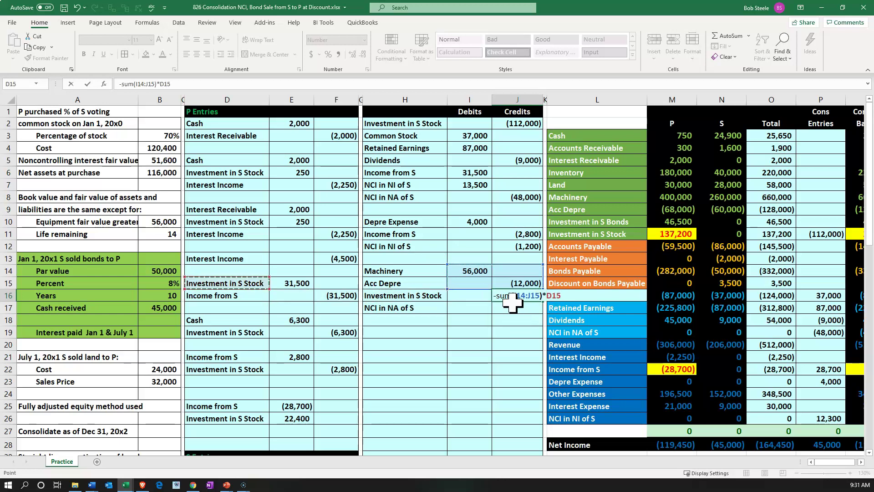
key(Up)
key(Up)
key(Left)
key(Left)
key(Return)
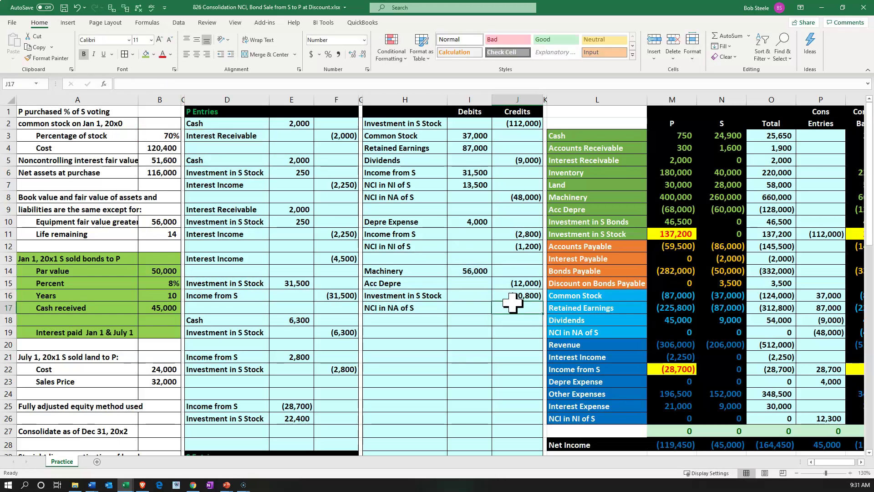
Calculate the NCI in NA of S credit in J17 as the negative sum of I14:J15 times one minus the ownership percentage in B3
text(-sum)
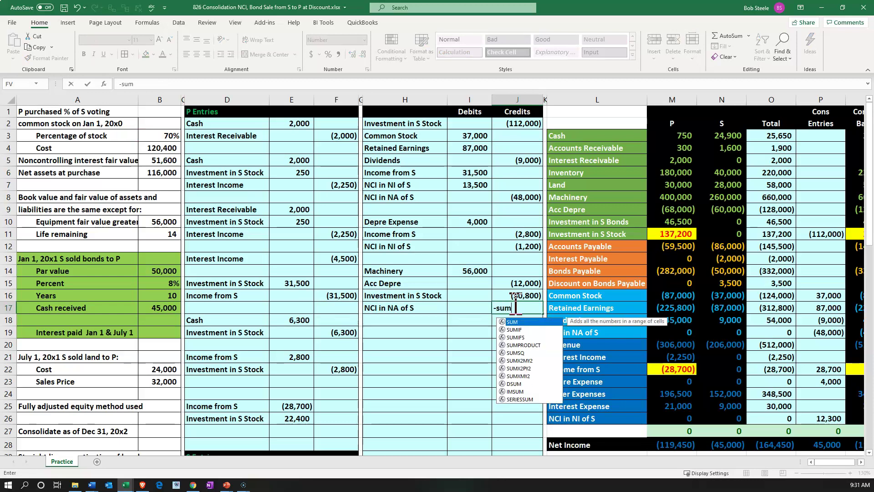
text(()
key(Up)
key(Up)
key(shift+Left)
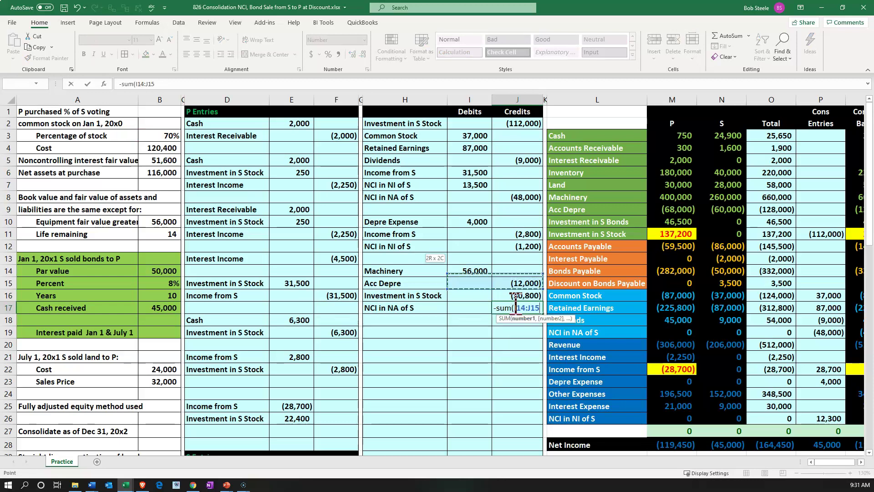
key(shift+Up)
text()*)
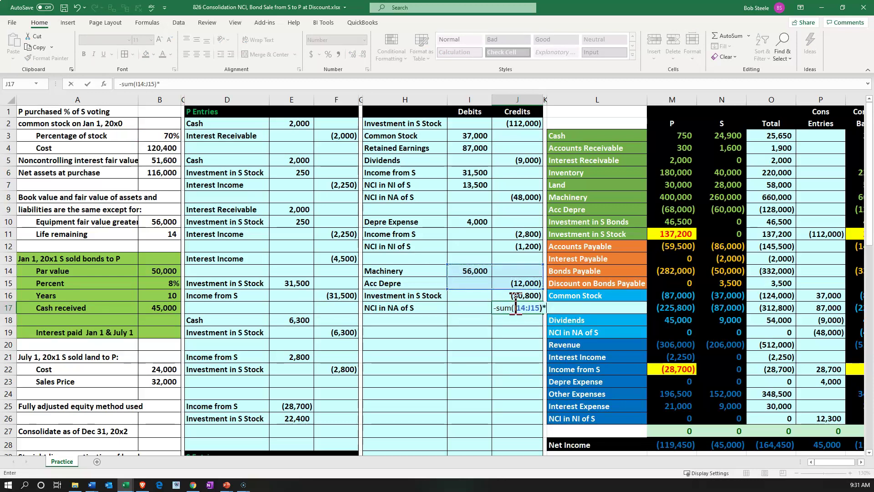
key(Left)
key(Left)
key(Left)
key(Left)
key(Left)
key(Left)
key(Left)
key(Up)
key(Up)
key(Up)
key(Up)
key(Up)
key(Up)
key(Up)
key(Up)
key(Up)
key(Up)
key(Up)
key(Up)
key(Up)
key(Up)
key(Left)
text())
key(Return)
drag(473, 272, 508, 282)
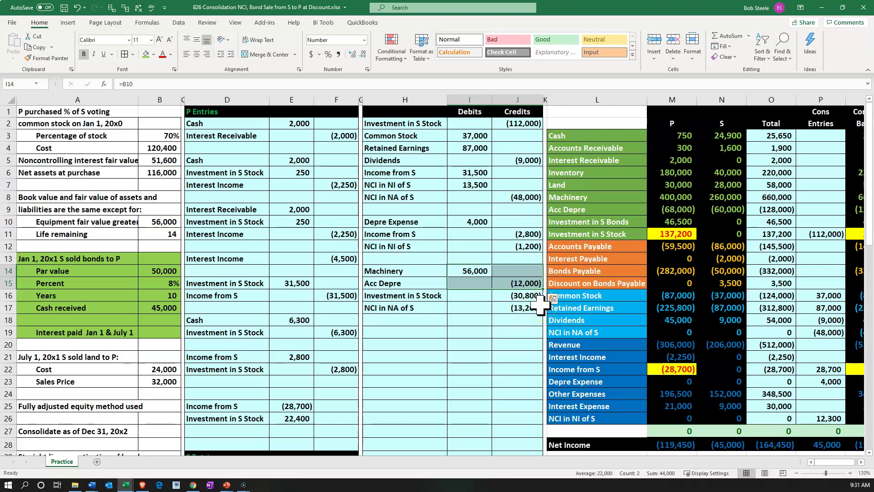
Post the Machinery debit to the Cons Entries column by linking P8 to I14
click(506, 284)
key(Right)
key(Right)
key(Right)
key(Right)
key(Right)
key(Right)
key(Right)
key(Right)
key(Right)
key(Right)
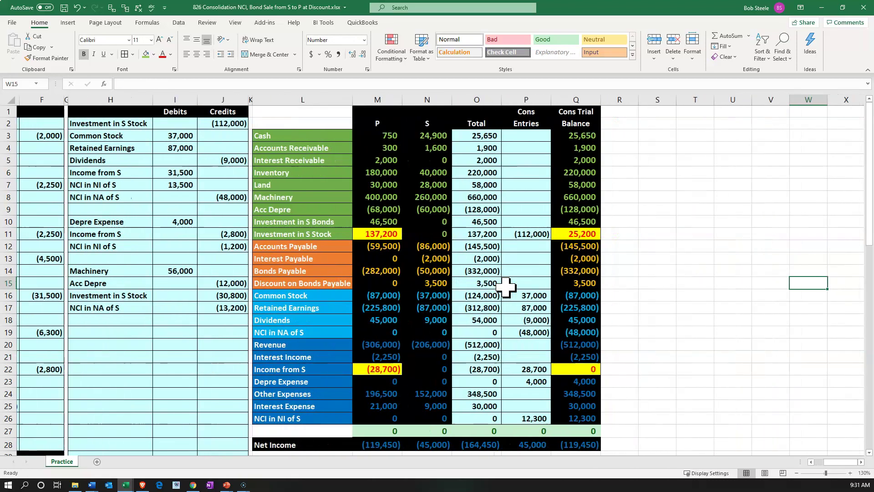
key(Left)
key(Left)
key(Left)
key(Left)
key(Left)
key(Up)
key(Up)
key(Up)
key(Up)
key(Up)
key(Up)
key(Up)
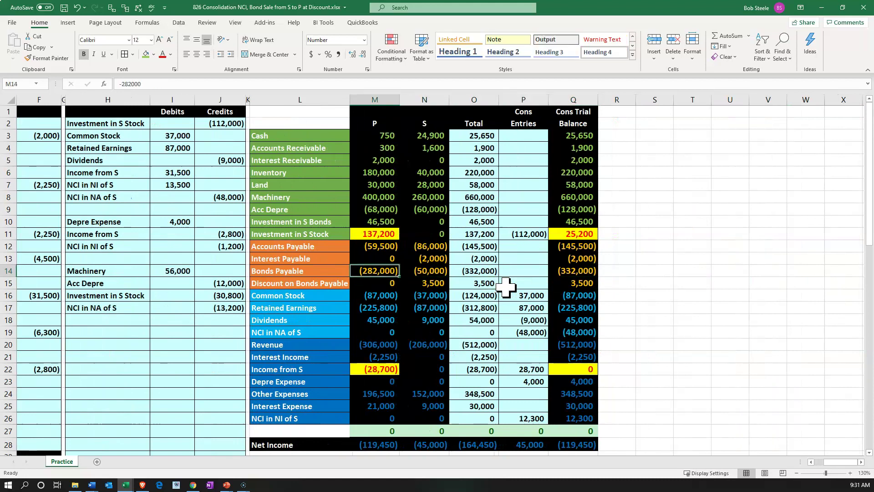
key(Right)
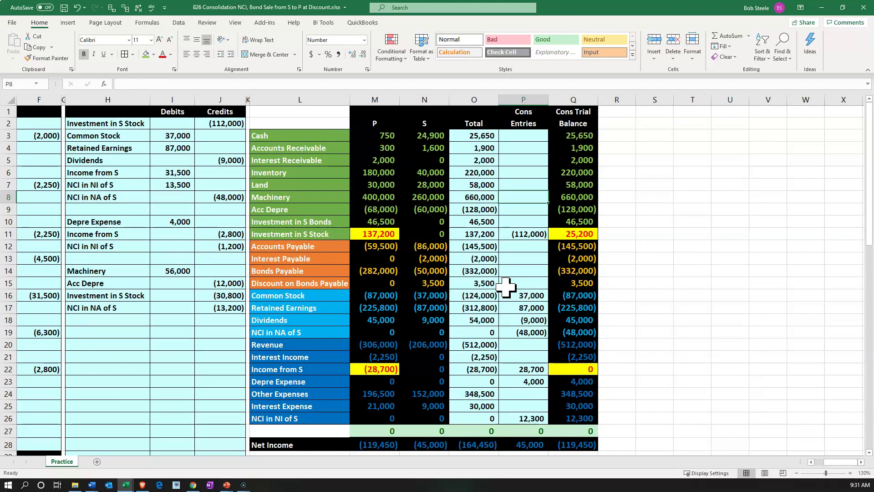
text(=)
key(Left)
key(Left)
key(Left)
key(Left)
key(Left)
key(Left)
key(Left)
key(Down)
key(Down)
key(Down)
key(Down)
key(Down)
key(Down)
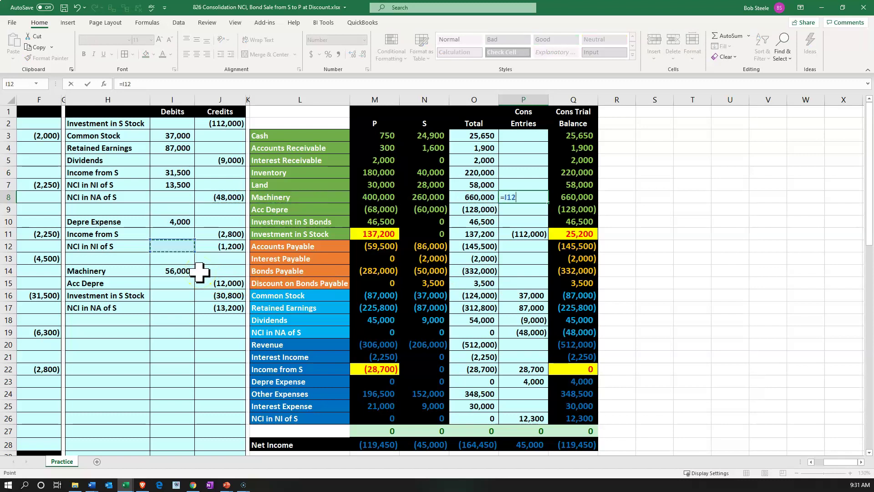
key(Return)
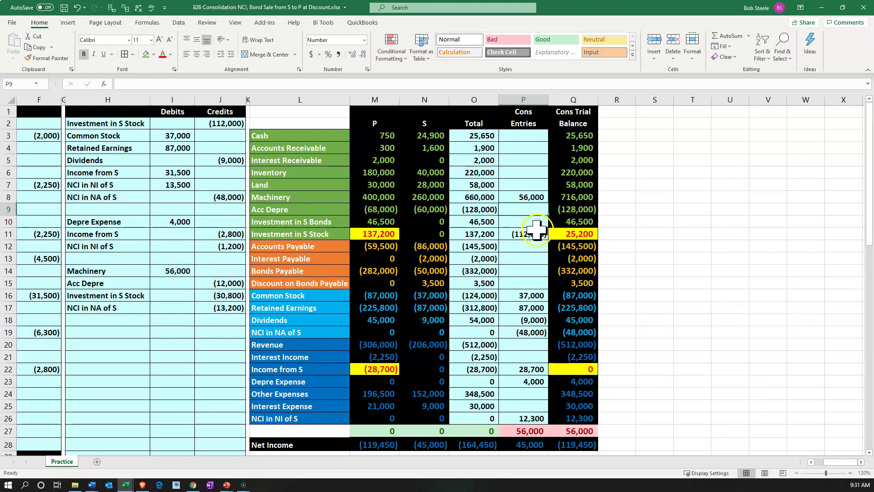
Post the Acc Depre credit to the Cons Entries column by linking P9 to J15
text(=)
key(Left)
key(Left)
key(Left)
key(Left)
key(Left)
key(Left)
key(Down)
key(Down)
key(Down)
key(Down)
key(Down)
key(Down)
key(Return)
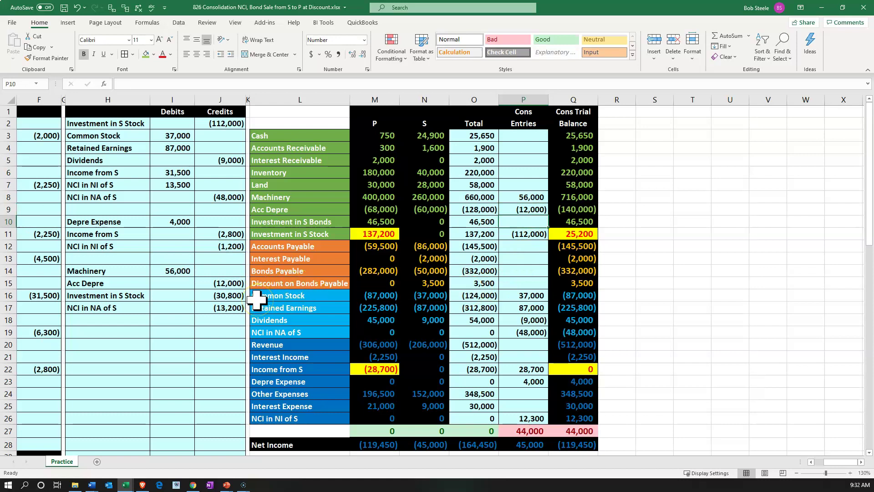
Add the Investment in S Stock credit in J16 to the existing consolidation entry formula in P11
click(271, 233)
key(Right)
key(Right)
key(Right)
key(Right)
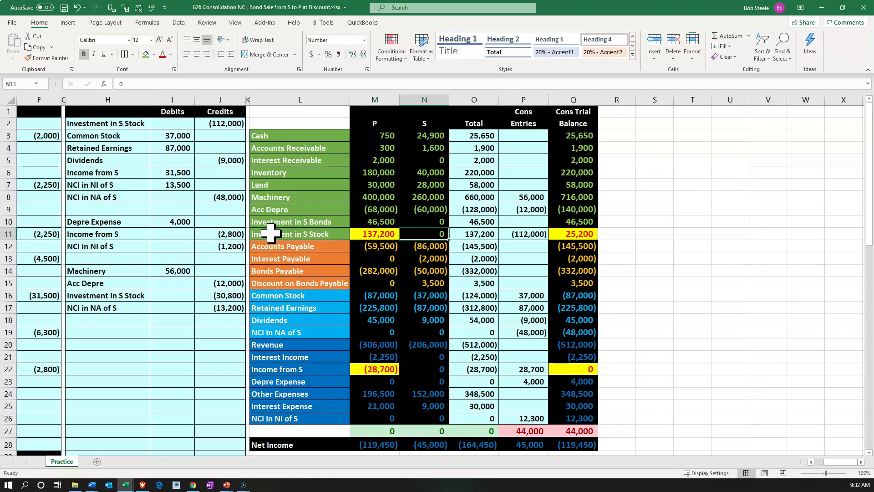
key(F2)
text(+)
key(Left)
key(Left)
key(Left)
key(Left)
key(Left)
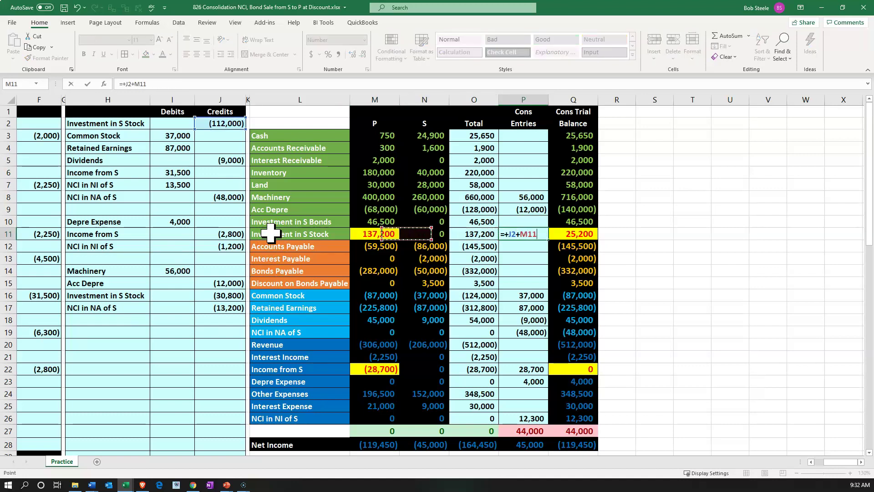
key(Down)
key(Down)
key(Down)
key(Down)
key(Down)
key(Left)
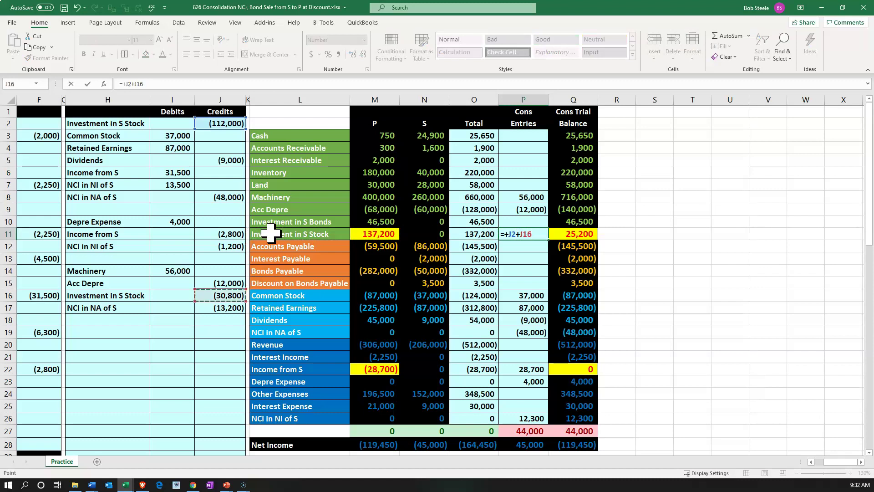
key(Return)
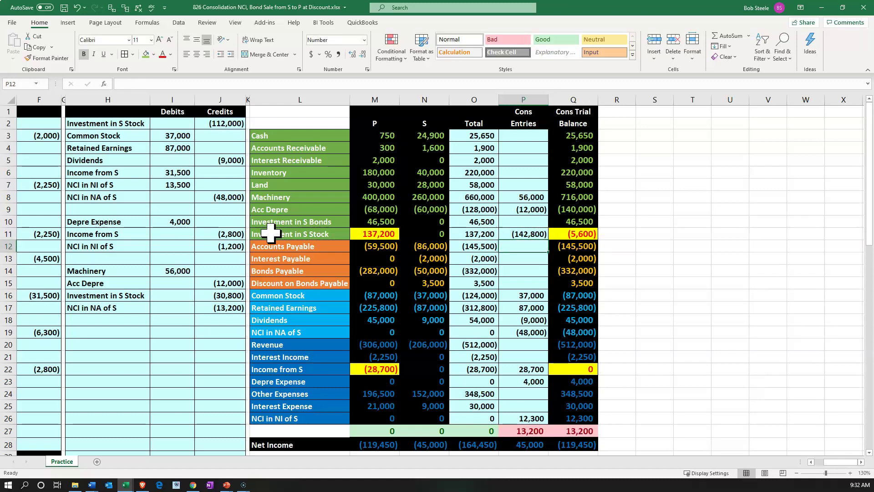
Add the NCI in NA of S credit in J17 to the existing consolidation entry formula in P19
key(Down)
key(Down)
key(Down)
key(Down)
key(Down)
key(Down)
key(Down)
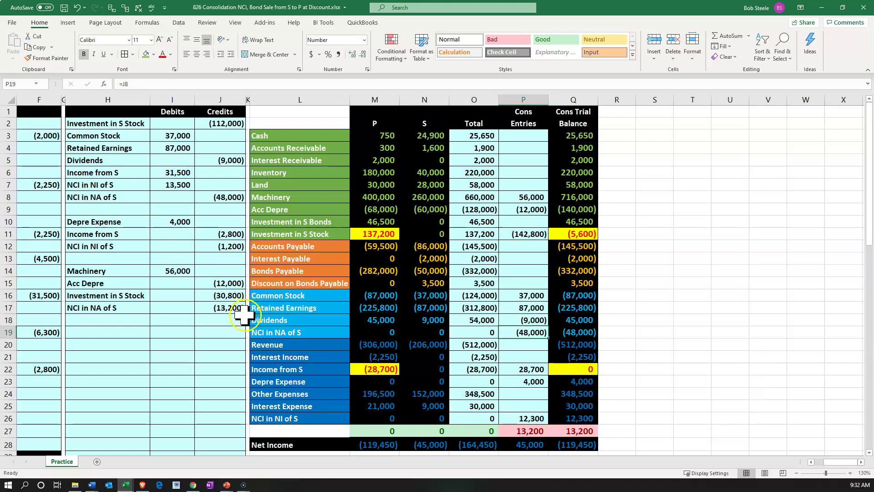
key(F2)
text(+)
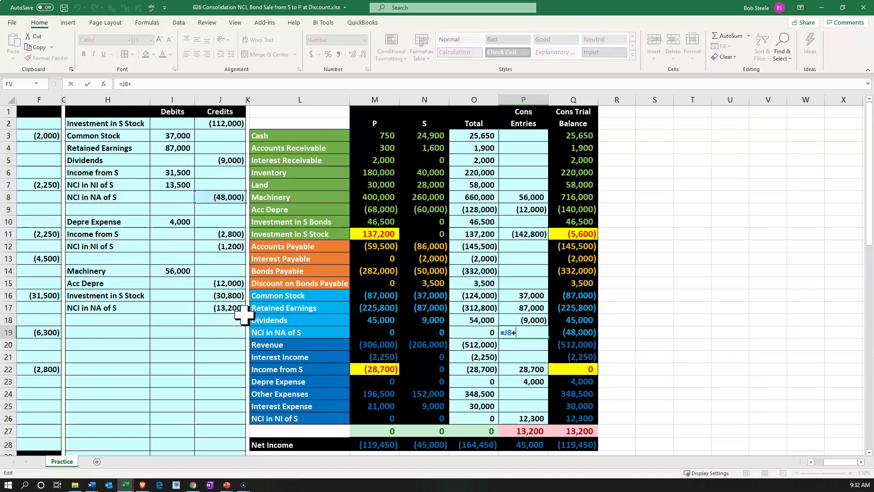
click(243, 312)
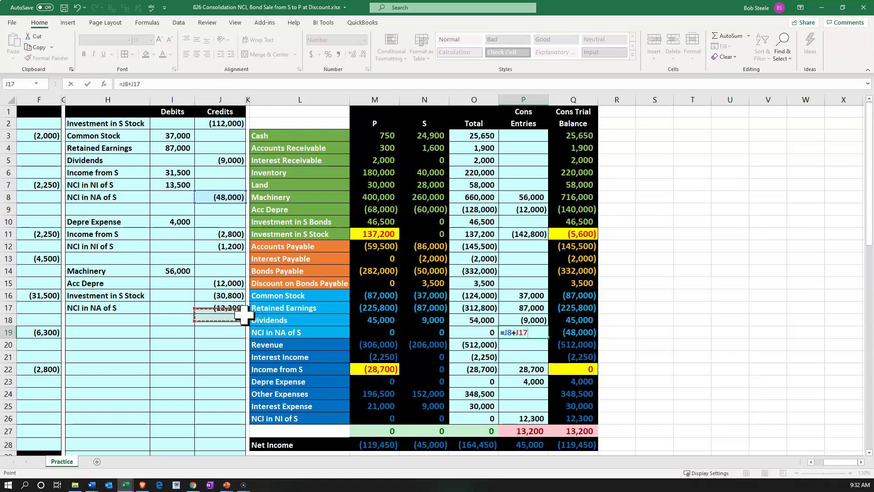
key(Return)
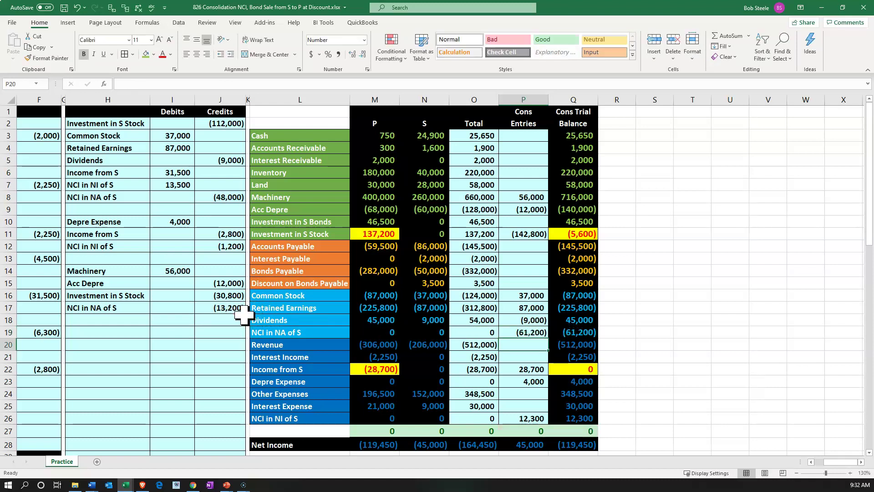
Examine the cost and sales price of the July 1, 20x1 land sale in the problem data
click(234, 345)
key(Left)
key(Left)
key(Left)
key(Left)
key(Left)
key(Left)
key(Left)
key(Left)
key(Left)
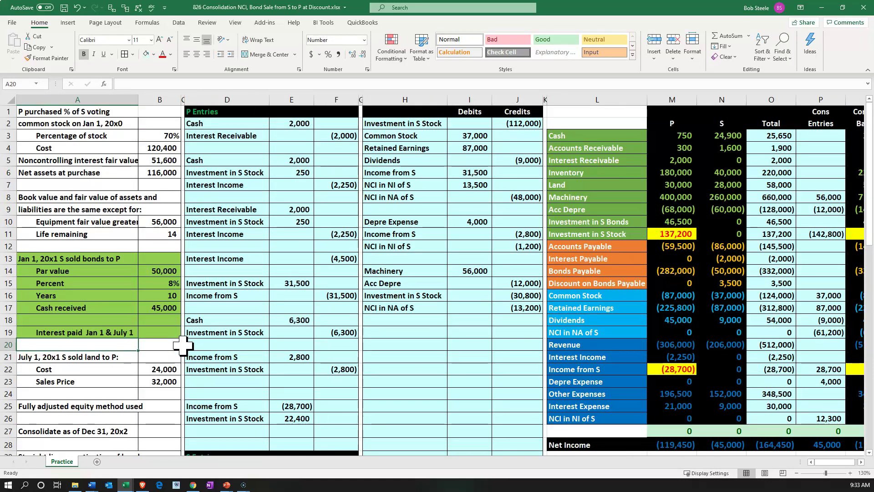
scroll(182, 345, down, 1)
click(97, 320)
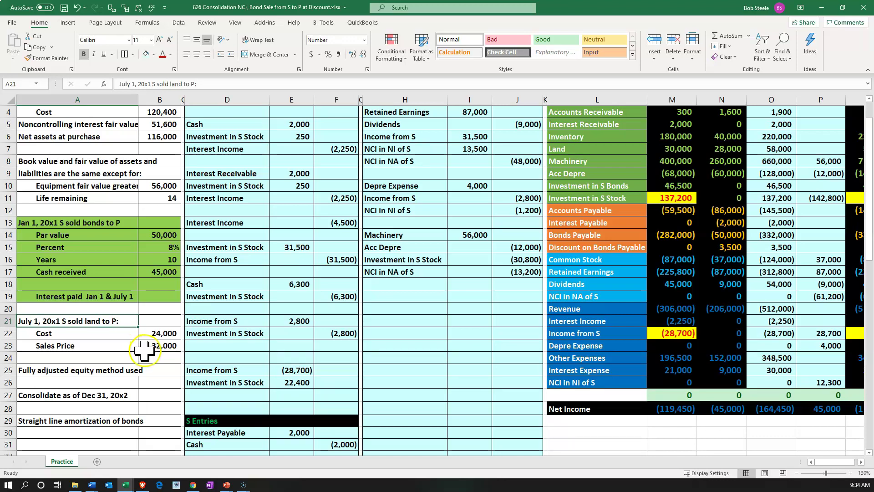
click(147, 348)
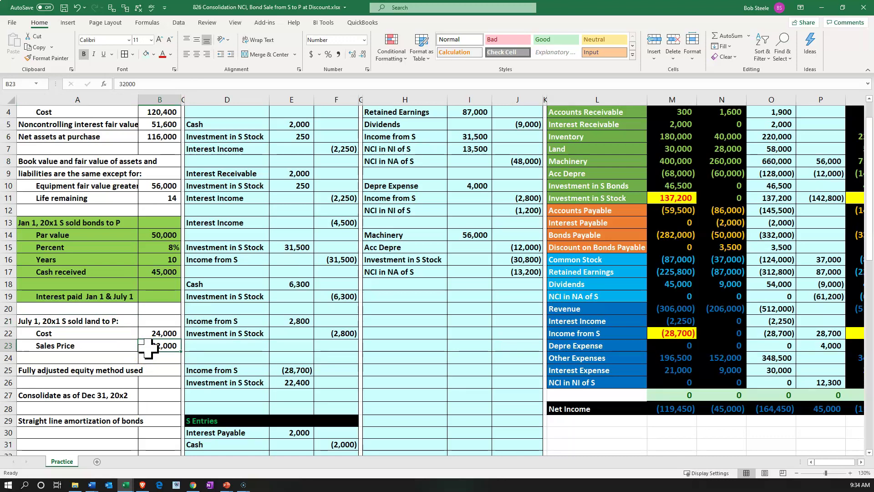
click(152, 334)
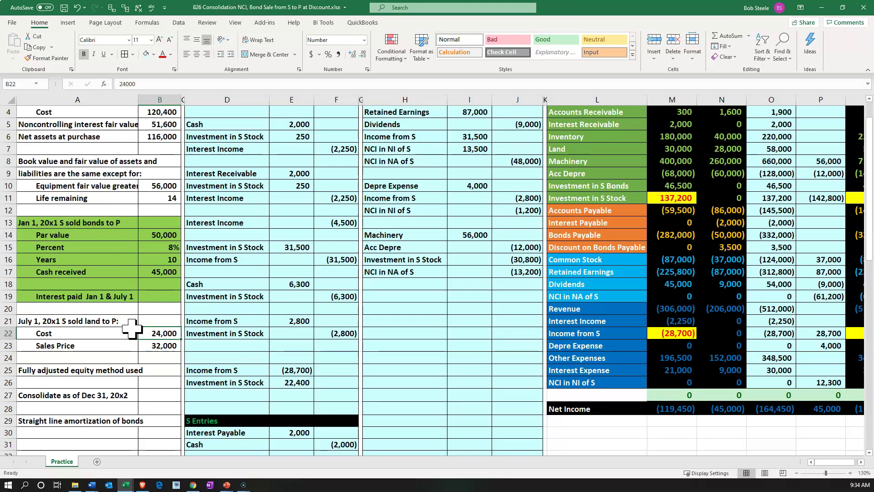
Start the land elimination entry by linking H19 to the Land account name in L7
click(393, 297)
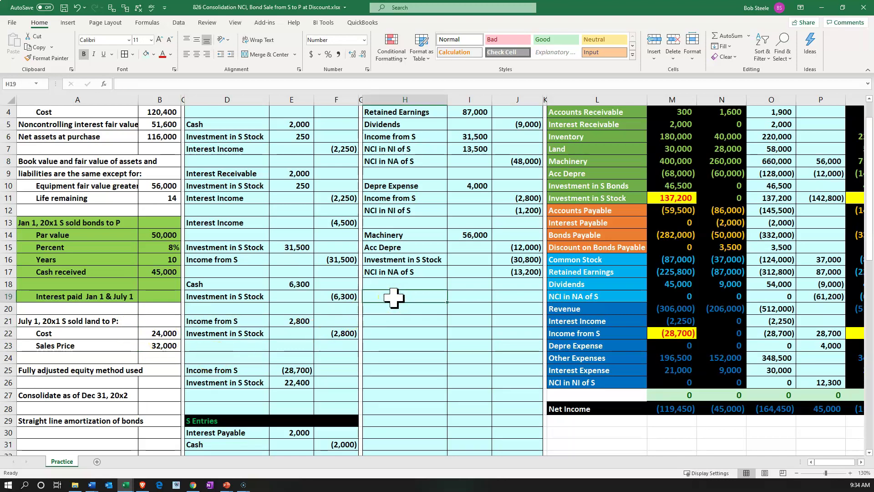
text(=)
key(Right)
key(Right)
key(Right)
key(Right)
key(Up)
key(Up)
key(Up)
key(Up)
key(Up)
key(Up)
key(Up)
key(Up)
key(Up)
key(Up)
key(Up)
key(Up)
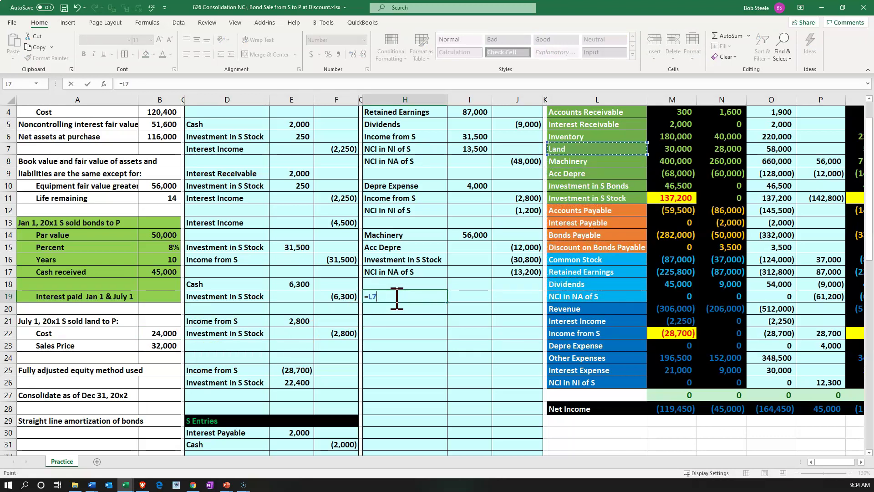
key(Return)
Calculate the Land credit in J19 as the negative of the sales price in B23 minus the cost in B22
key(Up)
key(Right)
key(Right)
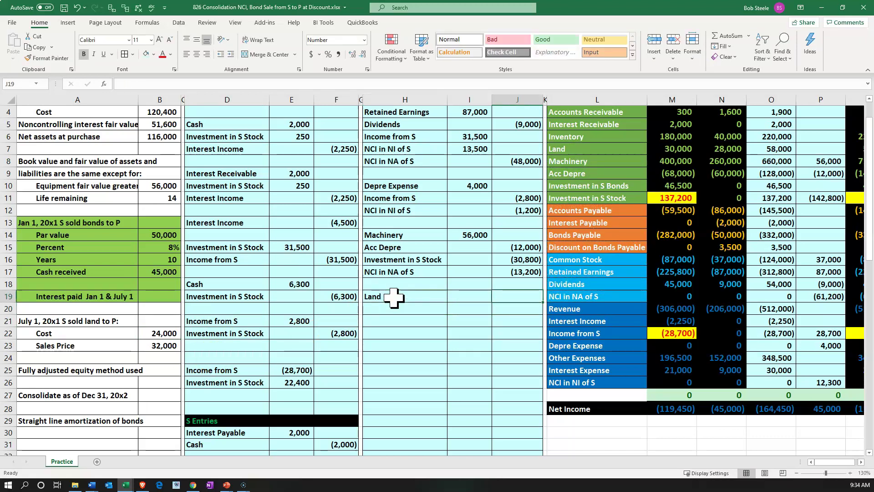
text(-()
key(Left)
key(Left)
key(Left)
key(Left)
key(Left)
key(Left)
key(Left)
key(Down)
key(Down)
key(Down)
key(Down)
key(Left)
text(-)
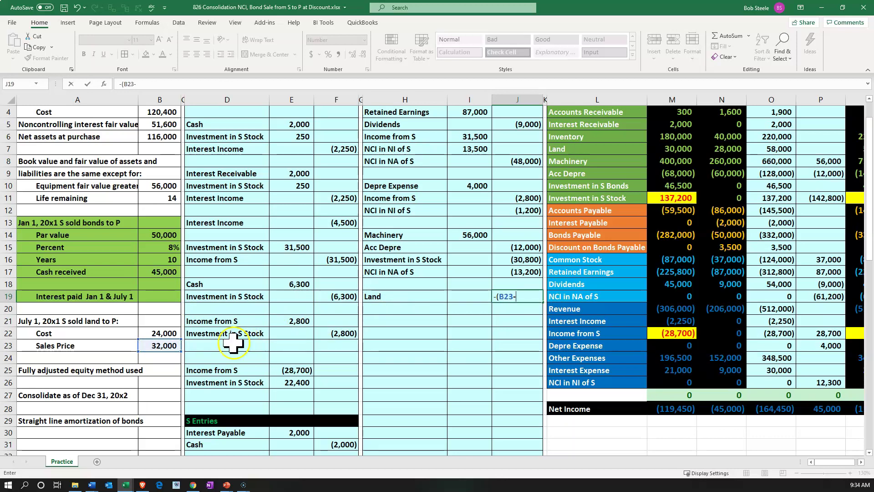
click(170, 332)
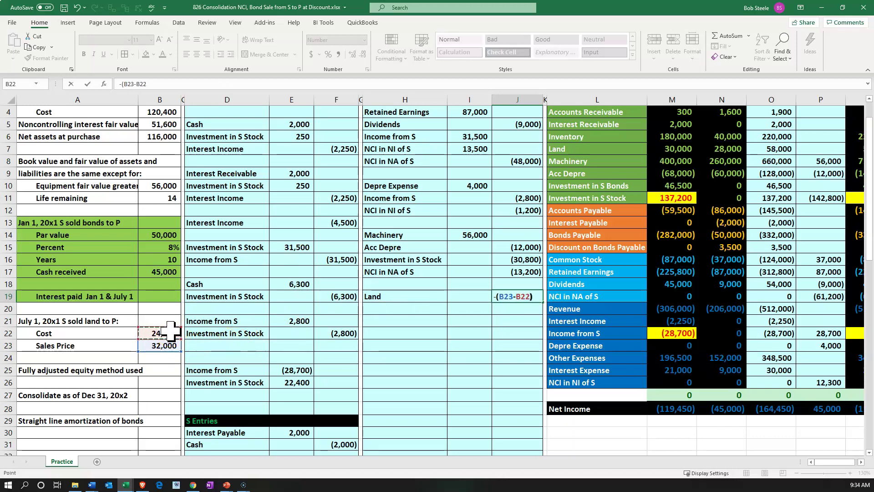
key(Return)
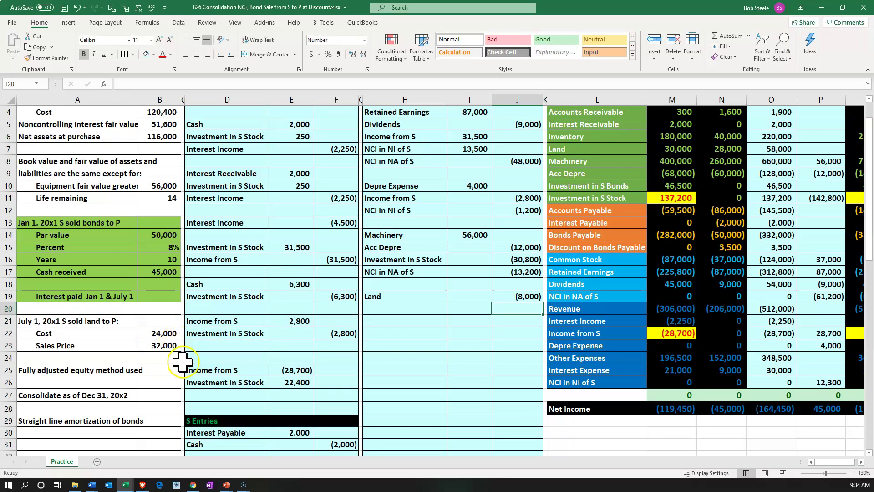
Label the land entry's second line by linking H20 to the Investment in S Stock account name in L11
click(163, 346)
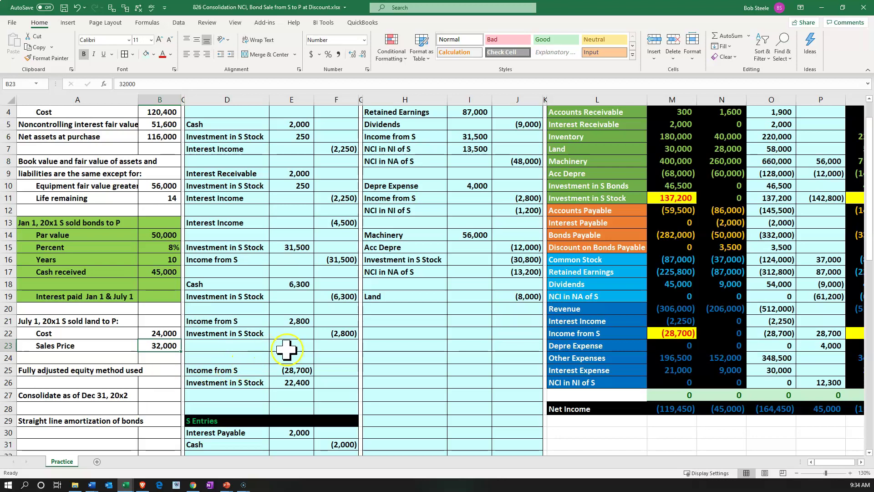
click(405, 309)
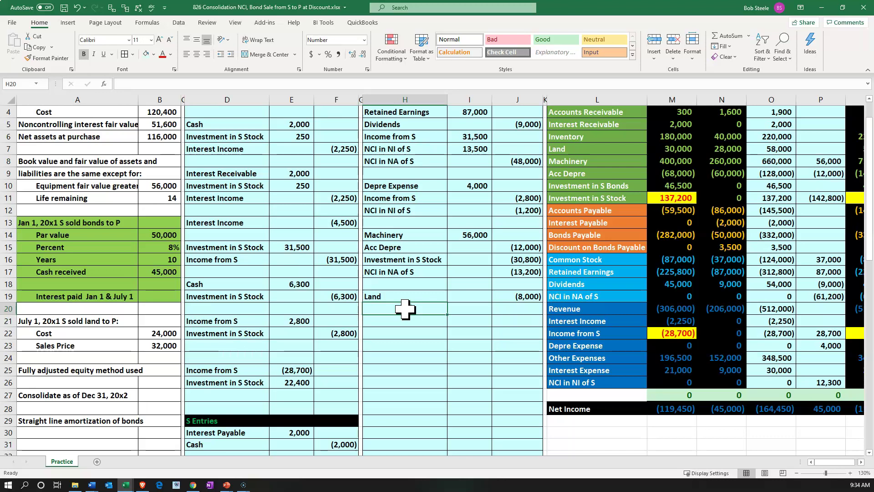
key(Right)
key(Right)
key(Right)
key(Right)
key(Right)
key(Right)
key(Right)
key(Right)
key(Right)
key(Right)
key(Right)
key(Right)
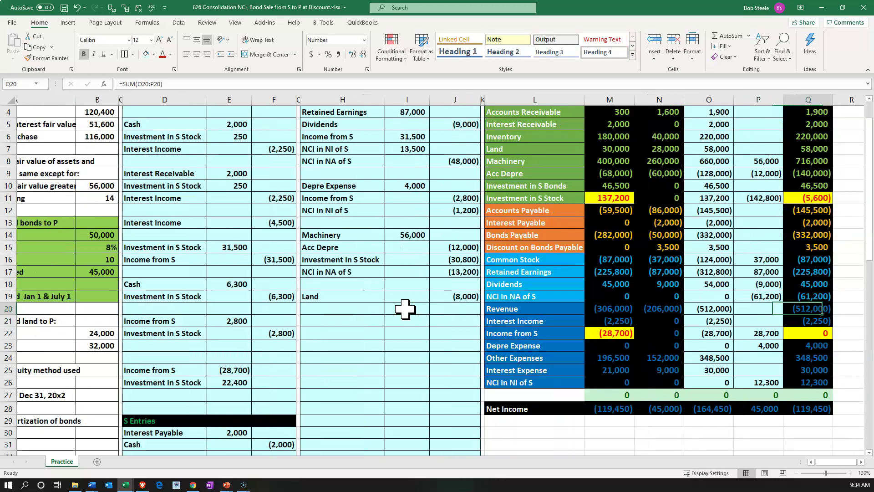
scroll(404, 309, up, 1)
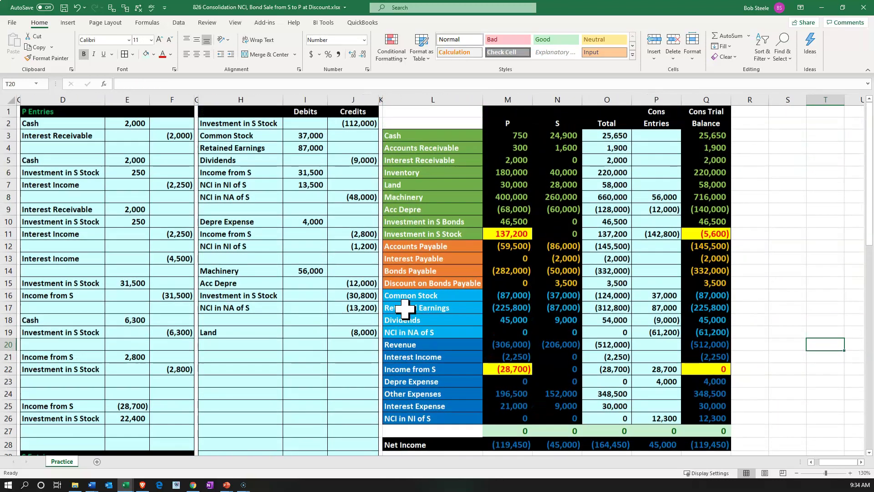
click(246, 344)
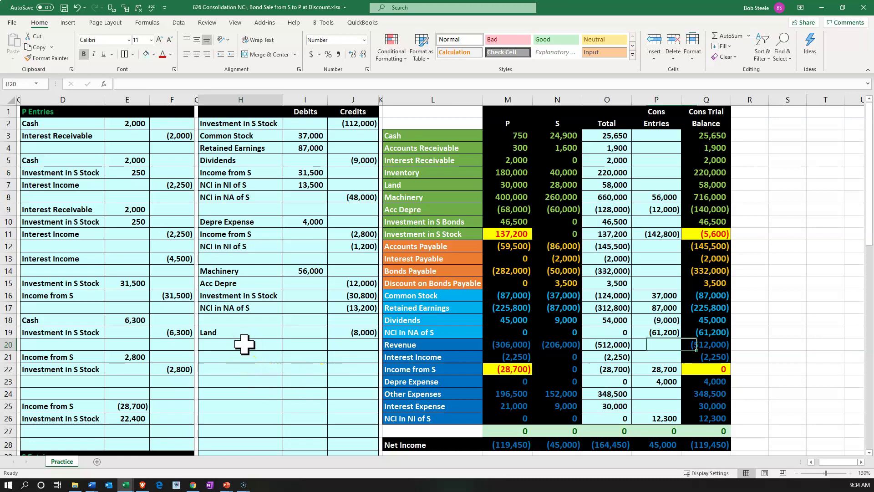
text(=)
key(Right)
key(Right)
key(Right)
key(Right)
key(Up)
key(Up)
key(Up)
key(Up)
key(Up)
key(Up)
key(Up)
key(Up)
key(Return)
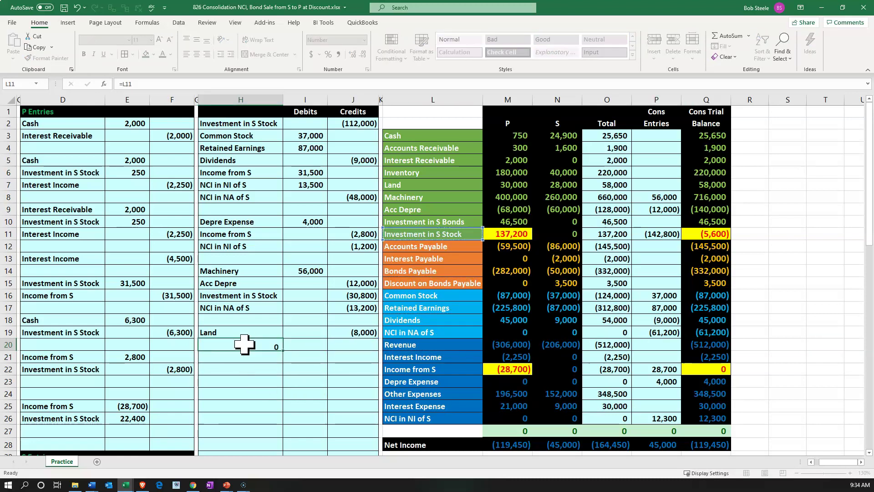
Label the land entry's third line by linking H21 to the NCI in NA of S account name in L19
text(=)
key(Right)
key(Right)
key(Right)
key(Right)
key(Up)
key(Up)
key(Return)
Calculate the Investment in S Stock debit in I20 as negative J19 times the ownership percentage in B3
key(Right)
key(Up)
key(Up)
text(-)
key(Right)
key(Up)
text(*)
key(Left)
key(Left)
key(Left)
key(Left)
key(Left)
key(Left)
key(Left)
key(Left)
key(Up)
key(Up)
key(Up)
key(Up)
key(Up)
key(Up)
key(Up)
key(Up)
key(Up)
key(Up)
key(Up)
key(Up)
key(Up)
key(Up)
key(Up)
key(Up)
key(Up)
key(Up)
key(Right)
key(Down)
key(Return)
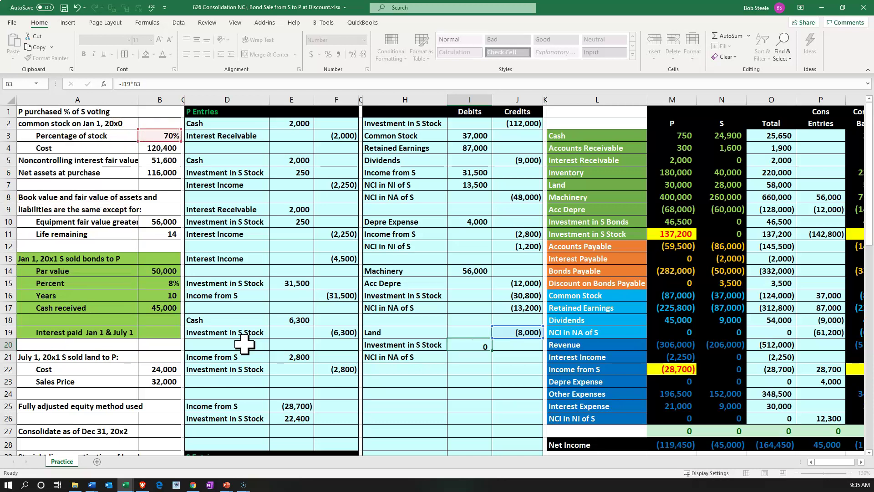
Calculate the NCI in NA of S debit in I21 as negative J19 times one minus the ownership percentage in B3
text(-)
key(Right)
key(Up)
key(Up)
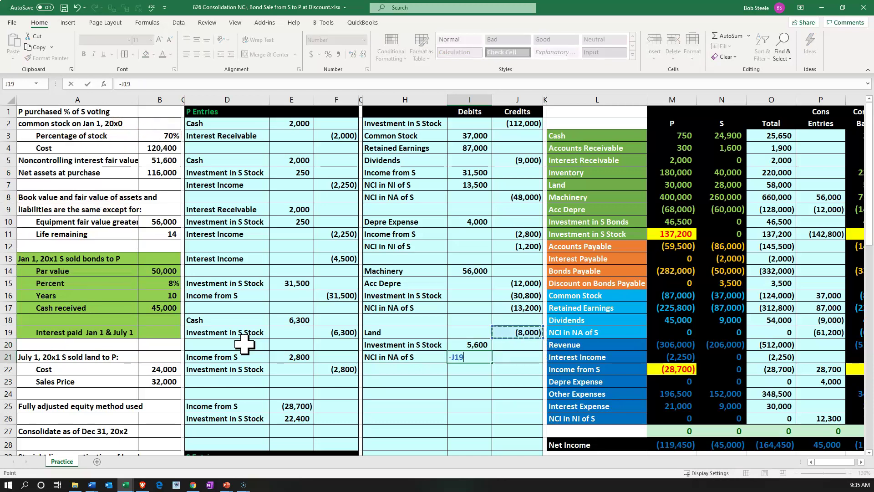
text(*(1-)
key(Left)
key(Left)
key(Left)
key(Left)
key(Left)
key(Up)
key(Up)
key(Up)
key(Up)
key(Up)
key(Up)
key(Up)
key(Up)
key(Up)
key(Up)
key(Up)
key(Up)
key(Up)
key(Up)
key(Up)
key(Up)
key(Up)
key(Up)
key(Left)
key(Left)
text())
key(Return)
Check whether the land entry's debits and credits in I19:J21 balance
key(Right)
key(Right)
key(Right)
key(Right)
key(Right)
key(Right)
key(Right)
key(Right)
key(Right)
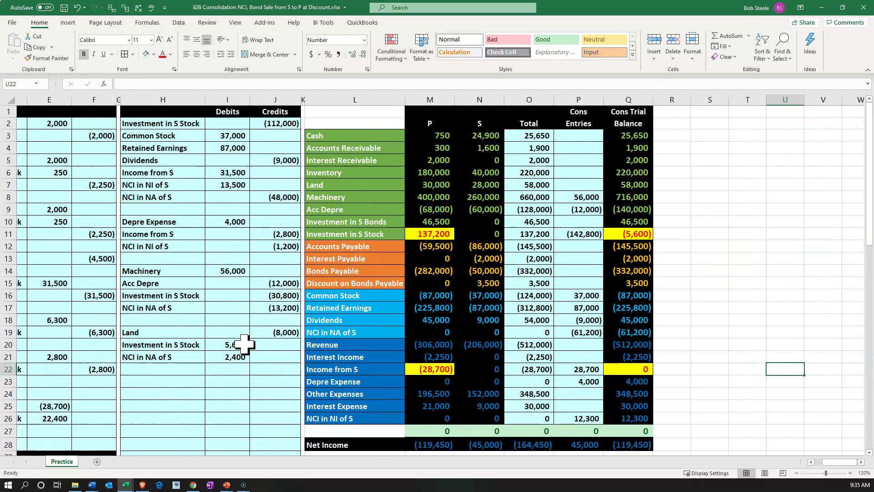
scroll(245, 344, right, 1)
drag(233, 333, 255, 352)
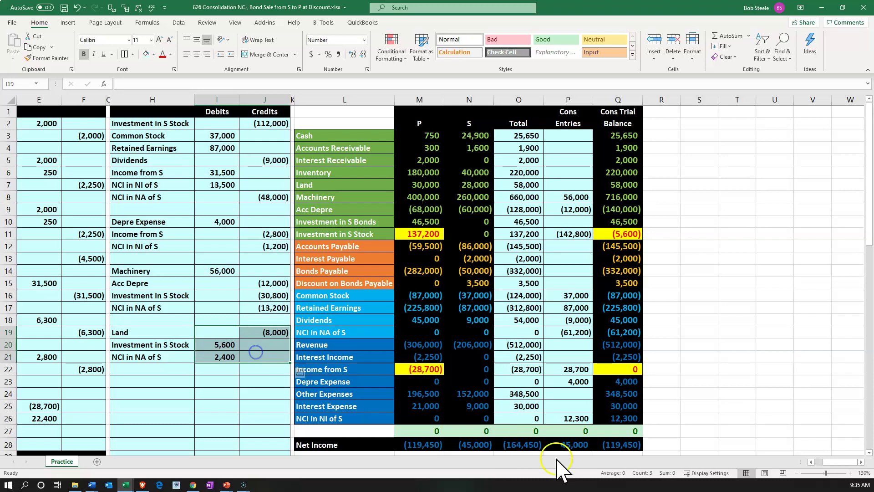
Post the land entry's credit by linking the Land row's Cons Entries cell P7 to J19
drag(183, 334, 250, 337)
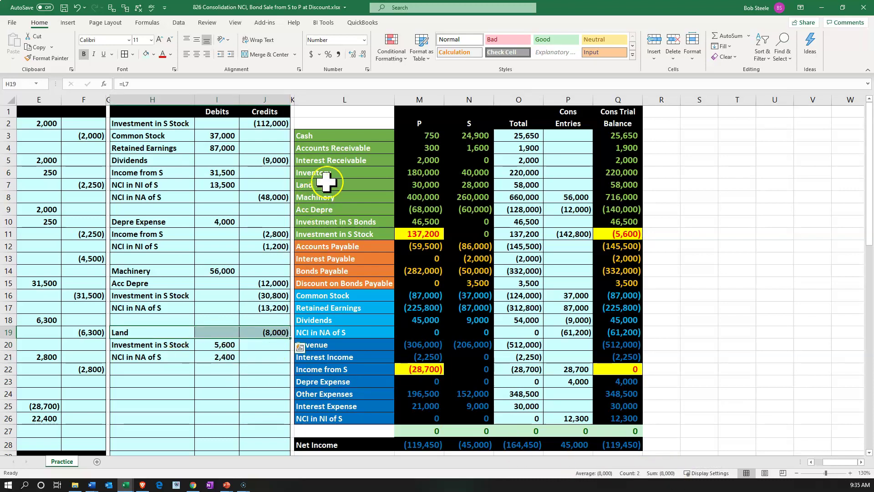
click(326, 181)
key(Right)
key(Right)
key(Right)
key(Right)
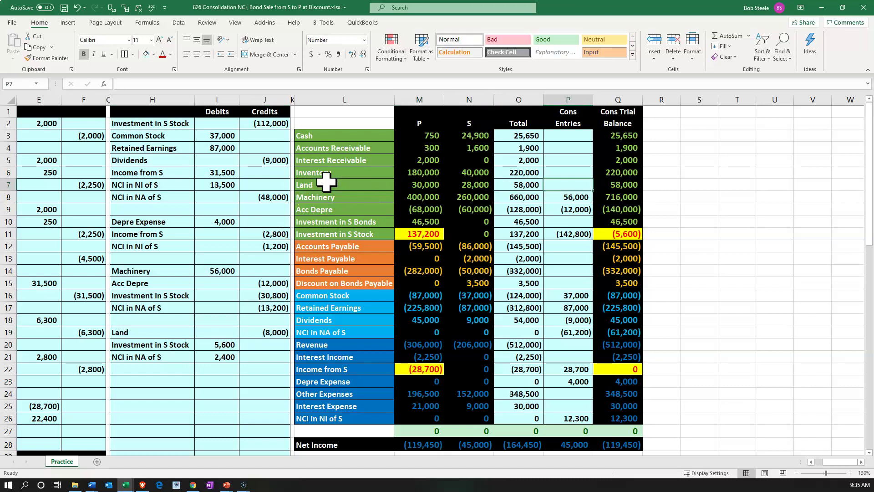
text(=)
key(Down)
key(Down)
key(Down)
key(Down)
key(Down)
key(Down)
key(Down)
key(Down)
key(Down)
key(Down)
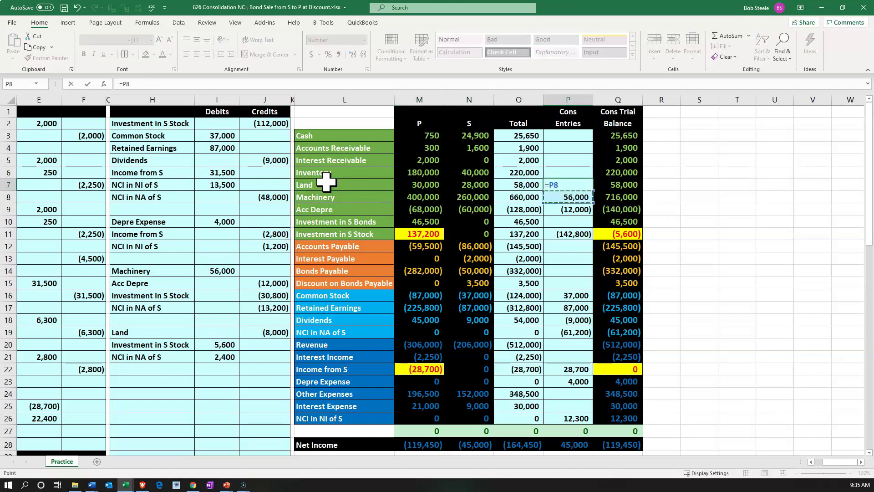
key(Down)
key(Down)
key(Left)
key(Left)
key(Left)
key(Left)
key(Left)
key(Left)
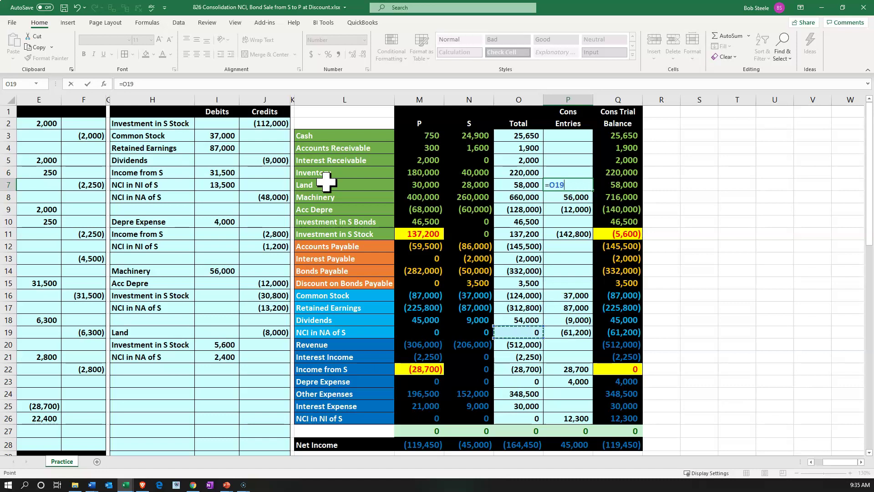
key(Return)
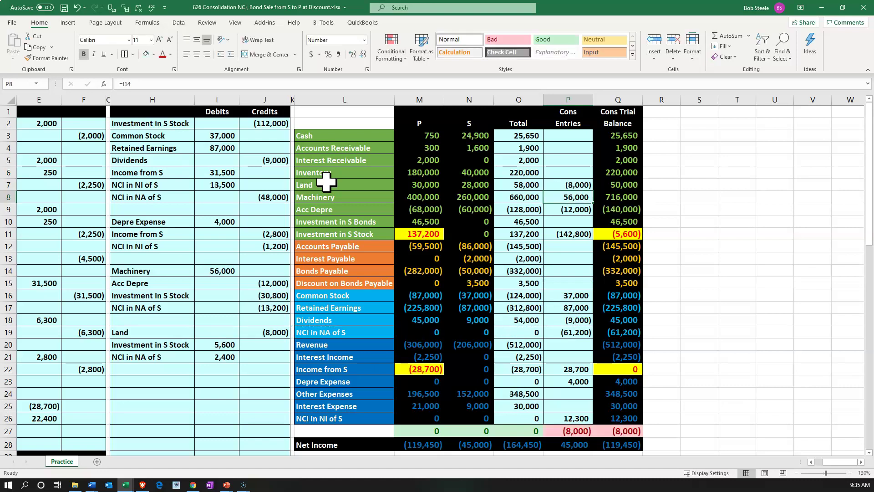
Add the land entry's Investment in S Stock debit in I20 to that account's Cons Entries formula in P11
drag(192, 345, 220, 344)
click(372, 234)
key(Right)
key(Right)
key(Right)
key(Right)
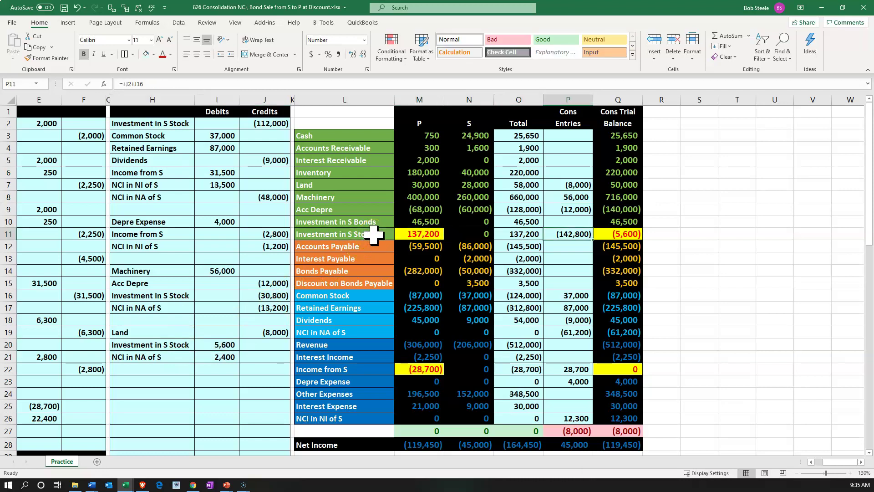
key(F2)
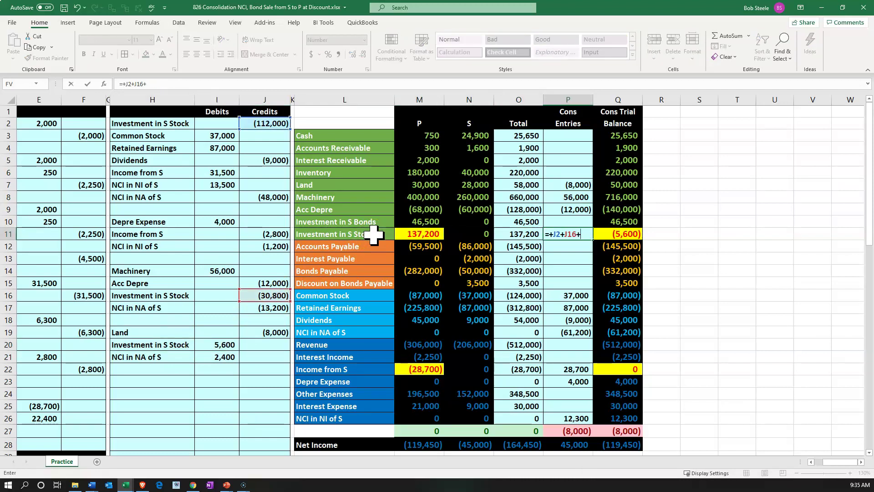
text(+)
key(Left)
key(Left)
key(Left)
key(Left)
key(Left)
key(Left)
key(Left)
key(Down)
key(Down)
key(Down)
key(Down)
key(Down)
key(Down)
key(Down)
key(Down)
key(Down)
key(Return)
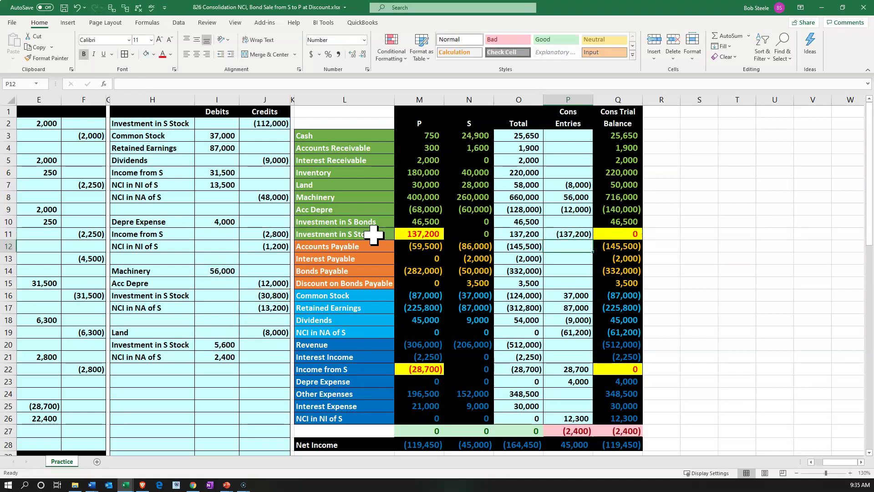
Add the land entry's NCI in NA of S debit in I21 to that account's Cons Entries formula in P19
drag(194, 357, 209, 357)
click(266, 323)
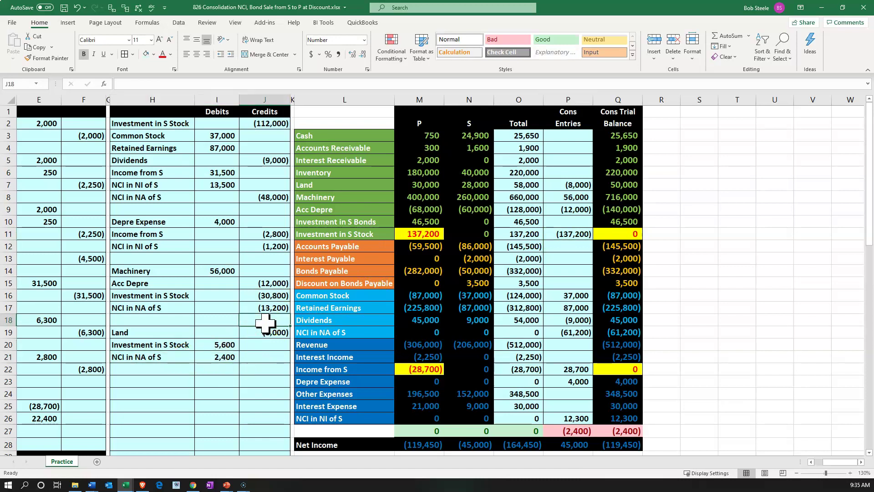
key(Down)
key(Right)
key(Right)
key(Right)
key(Right)
key(Right)
key(Right)
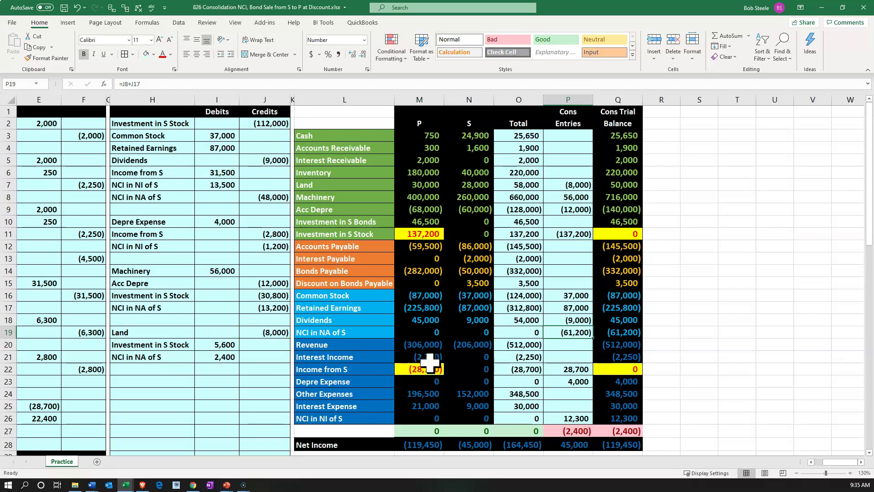
key(F2)
text(+)
key(Left)
key(Left)
key(Left)
key(Left)
key(Left)
key(Left)
key(Left)
key(Down)
key(Down)
key(Return)
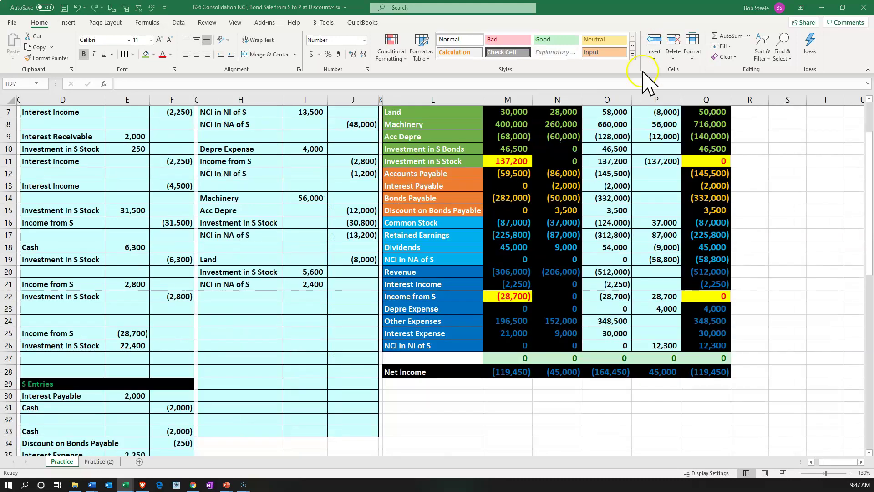
Compare S's Bonds Payable and discount in N14:N15 with P's Investment in S Bonds in M10 by checking their combined sum
click(366, 319)
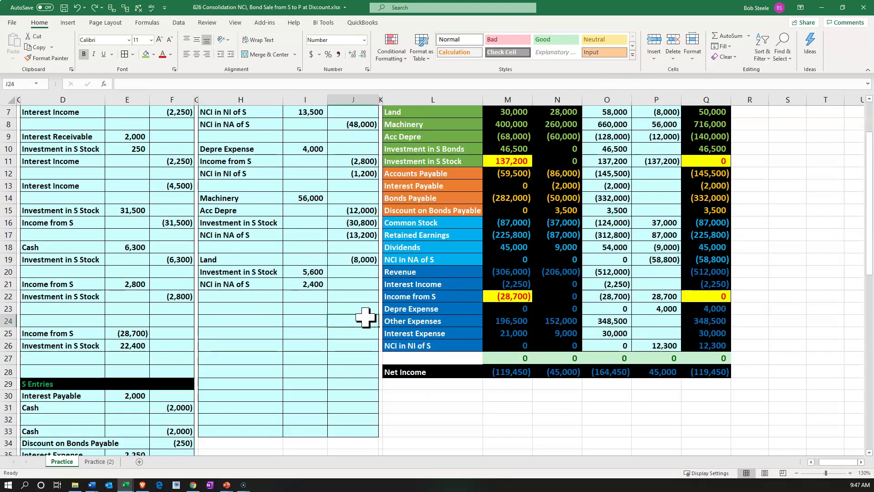
scroll(366, 314, up, 2)
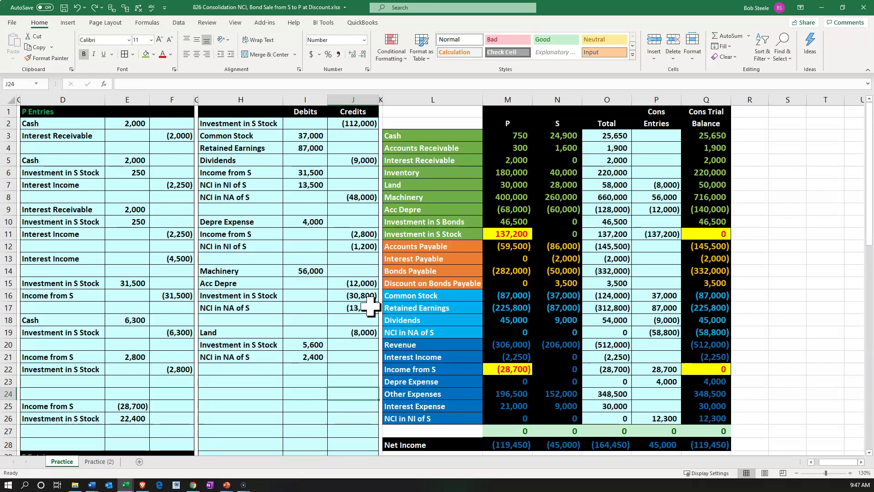
click(564, 272)
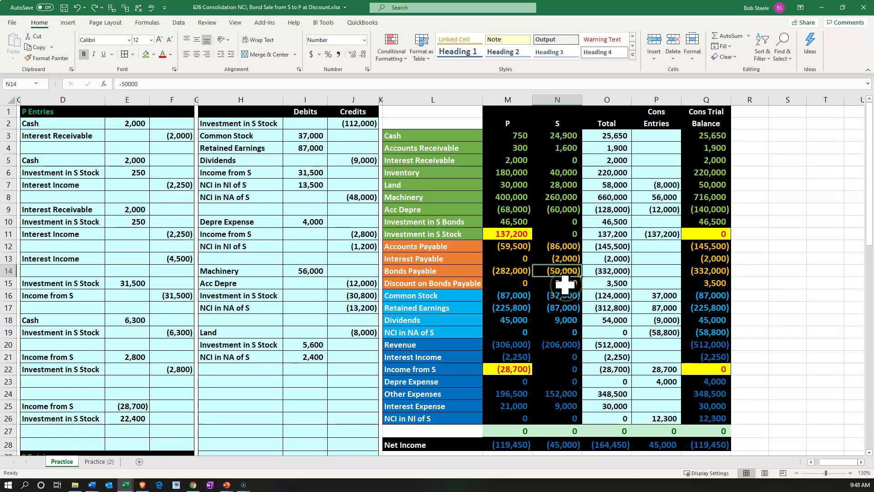
click(564, 285)
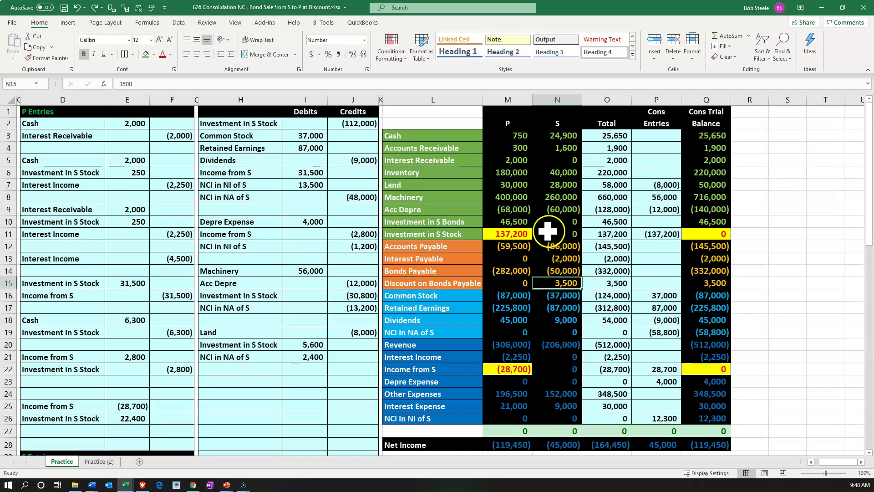
click(525, 224)
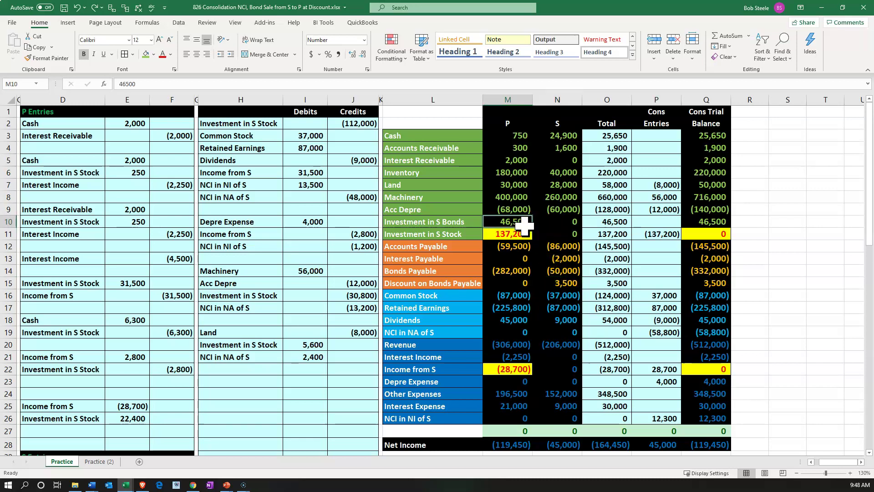
ctrl+drag(565, 270, 567, 283)
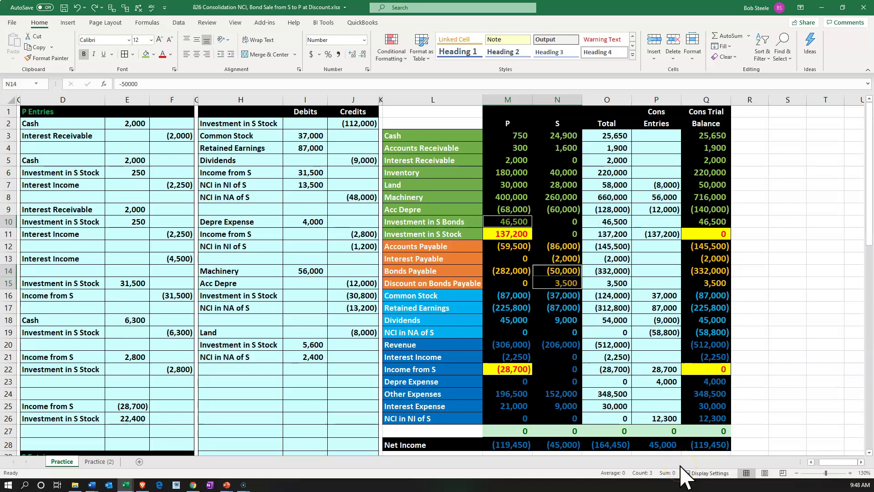
Start the bond elimination entry by linking H23 to the Bonds Payable account name in L14
click(240, 383)
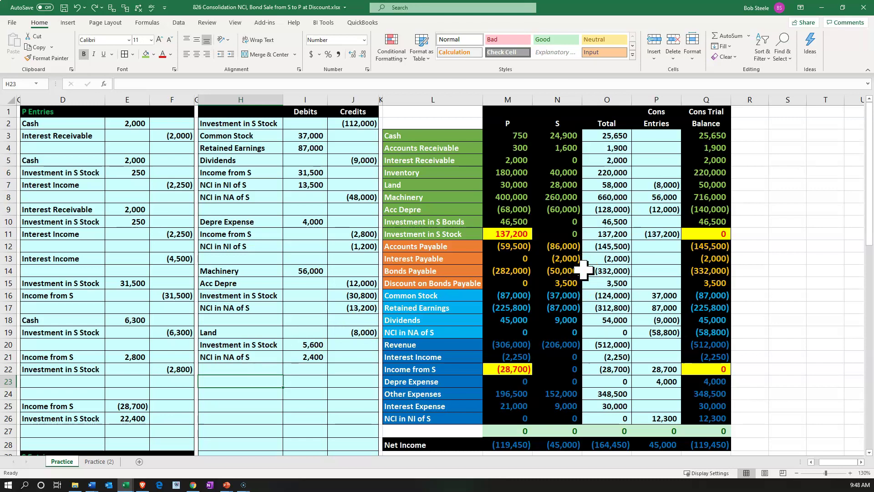
text(=)
key(Right)
key(Right)
key(Right)
key(Up)
key(Up)
key(Up)
key(Up)
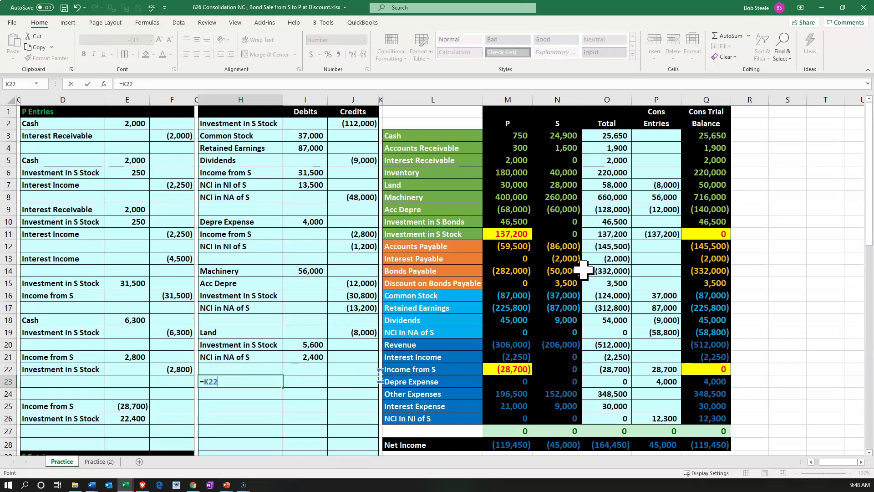
key(Up)
key(Up)
key(Up)
key(Up)
key(Up)
key(Right)
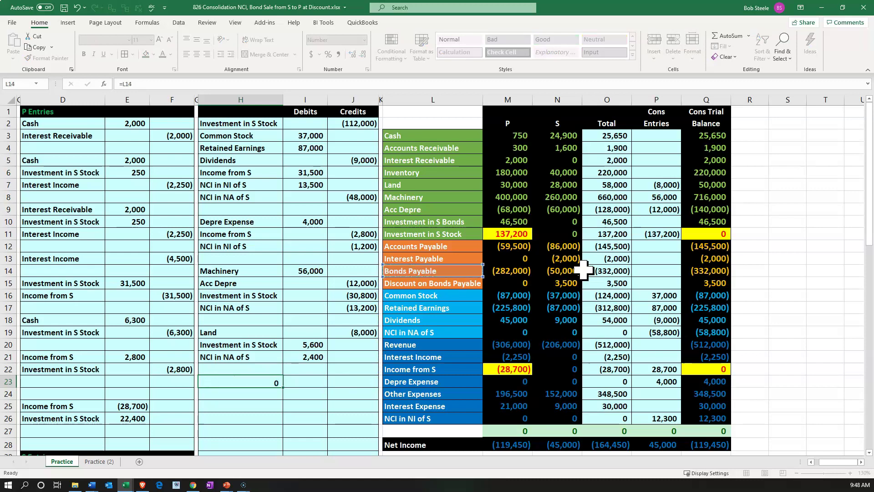
key(Return)
Calculate the Bonds Payable debit in I23 as the negative of S's Bonds Payable balance in N14
key(Right)
key(Up)
text(-)
key(Right)
key(Right)
key(Right)
key(Right)
key(Right)
key(Up)
key(Up)
key(Up)
key(Up)
key(Up)
key(Up)
key(Up)
key(Up)
key(Up)
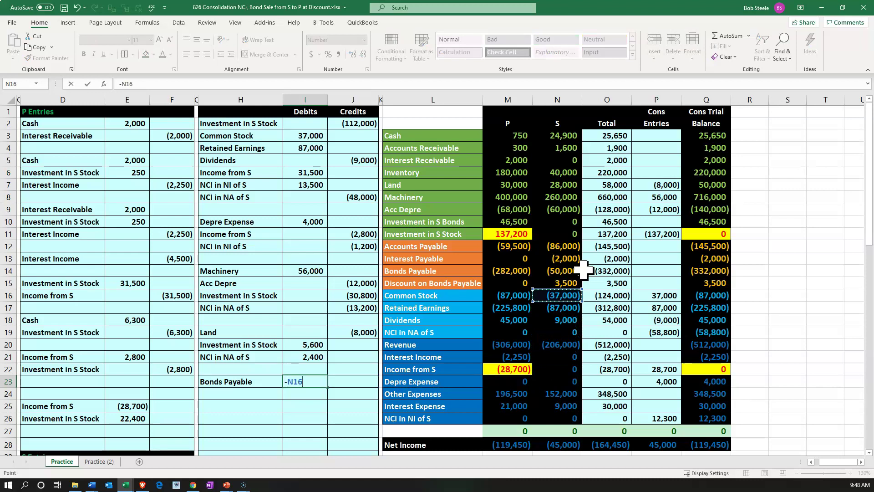
key(Return)
key(Left)
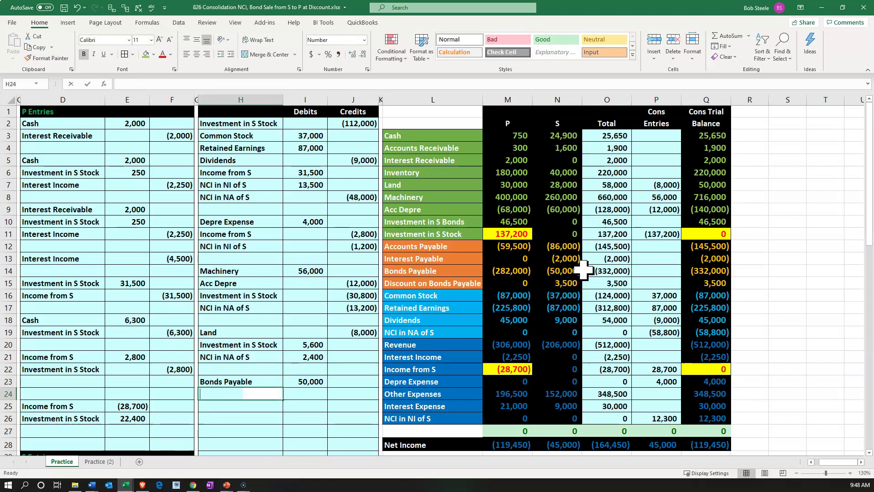
Link H24 to the Discount on Bonds Payable account name in L15
text(+)
key(Right)
key(Right)
key(Right)
key(Right)
key(Up)
key(Up)
key(Up)
key(Up)
key(Up)
key(Up)
key(Up)
key(Up)
key(Up)
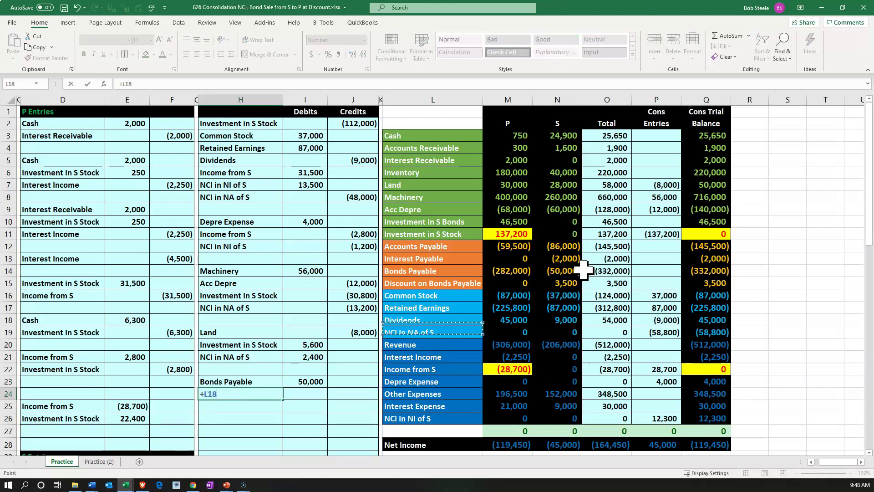
key(Return)
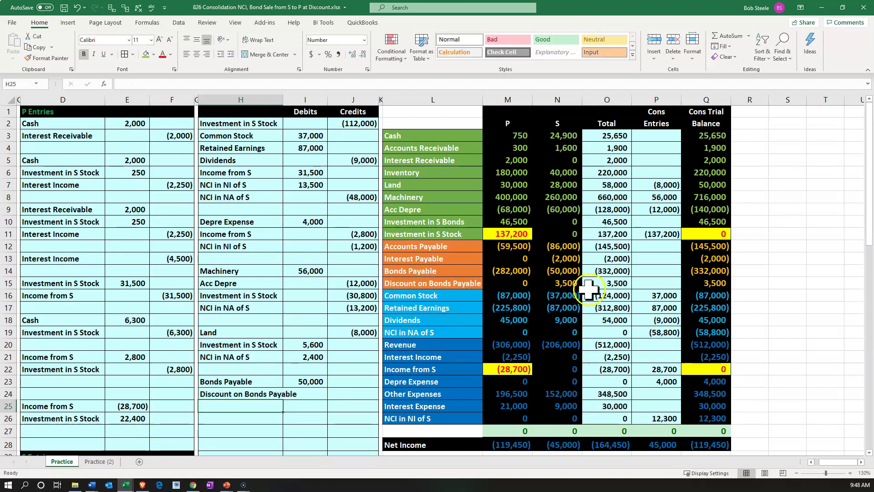
Calculate the Discount on Bonds Payable credit in J24 as the negative of S's discount balance in N15
click(571, 283)
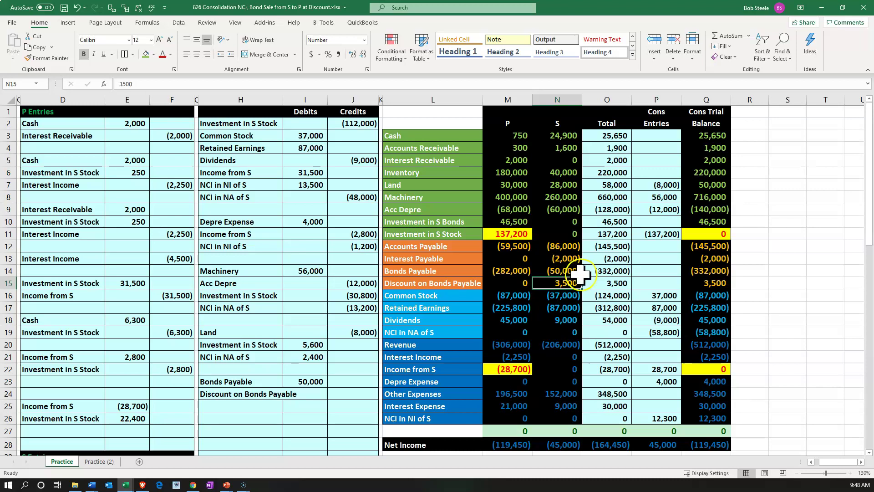
click(315, 396)
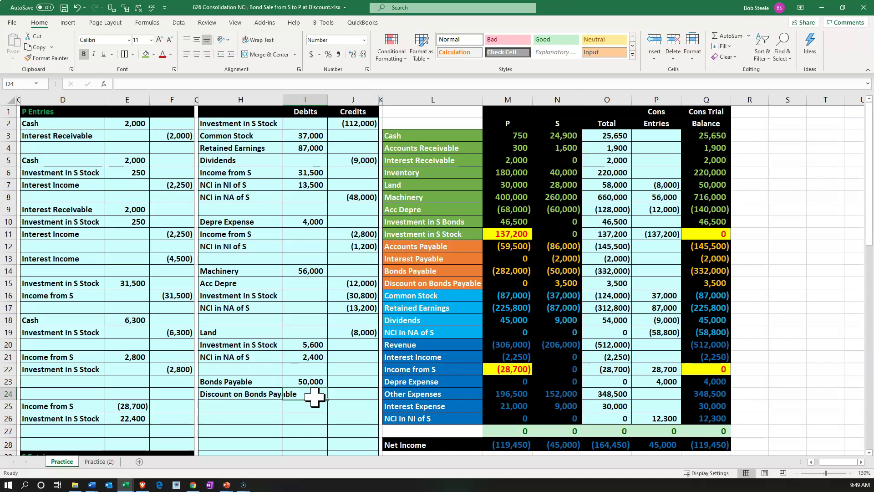
key(Right)
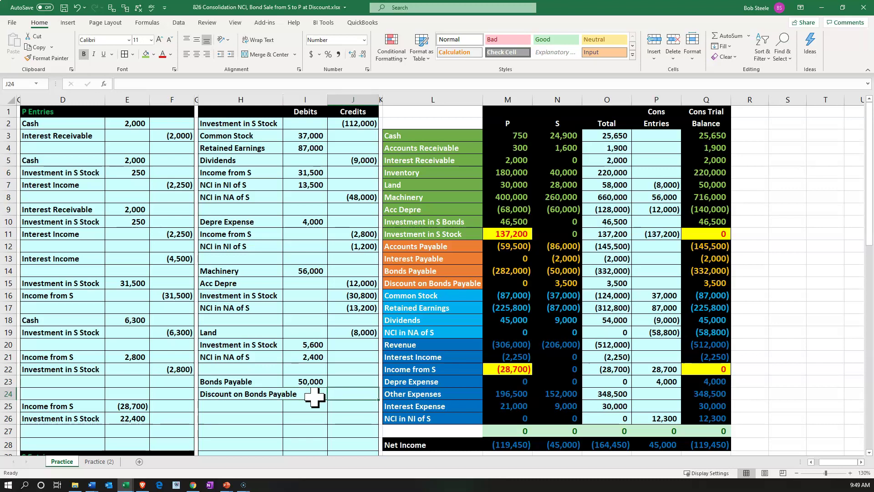
text(-)
key(Right)
key(Right)
key(Right)
key(Up)
key(Up)
key(Up)
key(Up)
key(Up)
key(Up)
key(Up)
key(Up)
key(Right)
key(Up)
key(Return)
Link H25 to the Investment in S Bonds account name in L10
key(Left)
key(Left)
text(+)
key(Right)
key(Right)
key(Right)
key(Right)
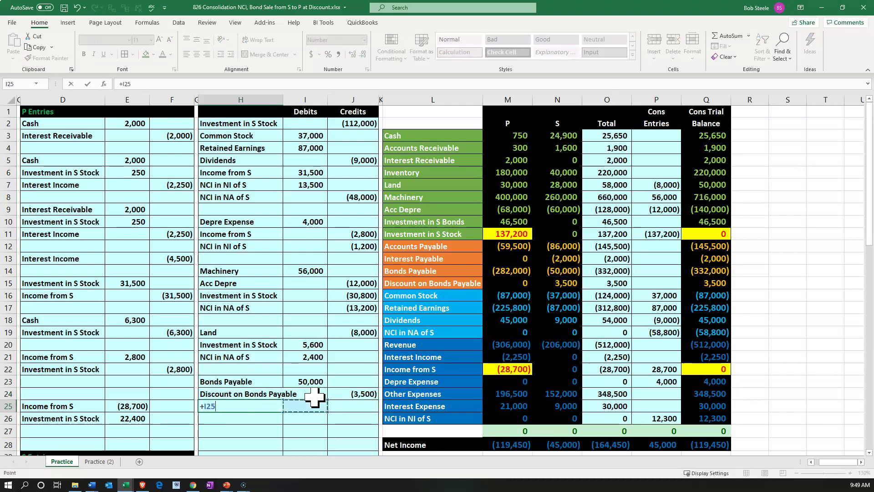
key(Up)
key(Up)
key(Up)
key(Up)
key(Up)
key(Up)
key(Up)
key(Up)
key(Up)
key(Up)
key(Up)
key(Up)
key(Up)
key(Up)
key(Up)
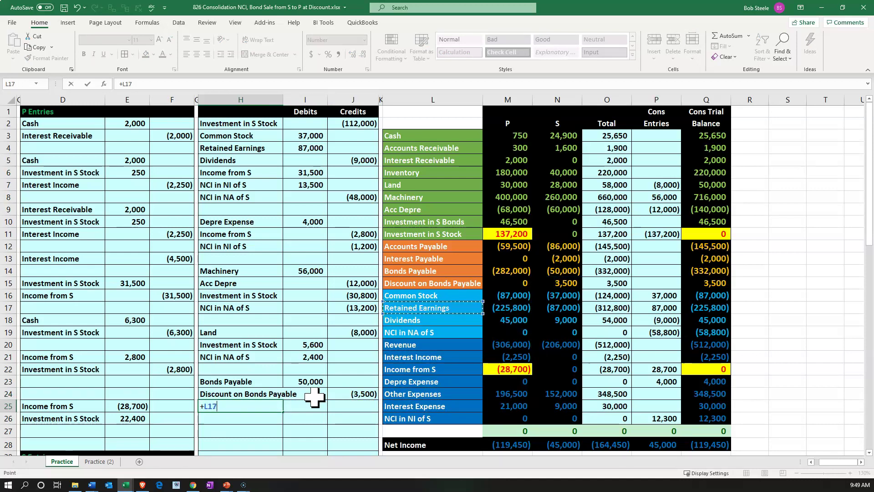
key(Tab)
key(Tab)
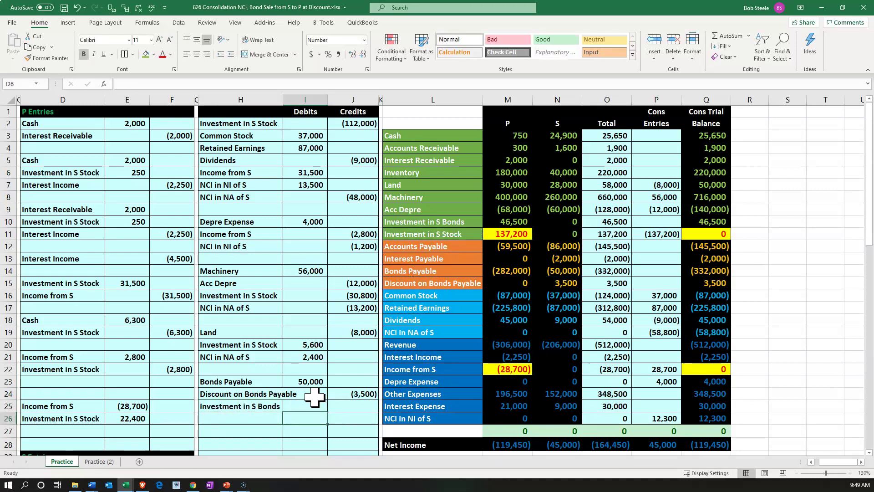
Calculate the Investment in S Bonds credit in J25 as the negative of P's balance in M10
text(-)
key(Up)
key(Up)
key(Up)
key(Up)
key(Up)
key(Up)
key(Up)
key(Up)
key(Up)
key(Up)
key(Up)
key(Up)
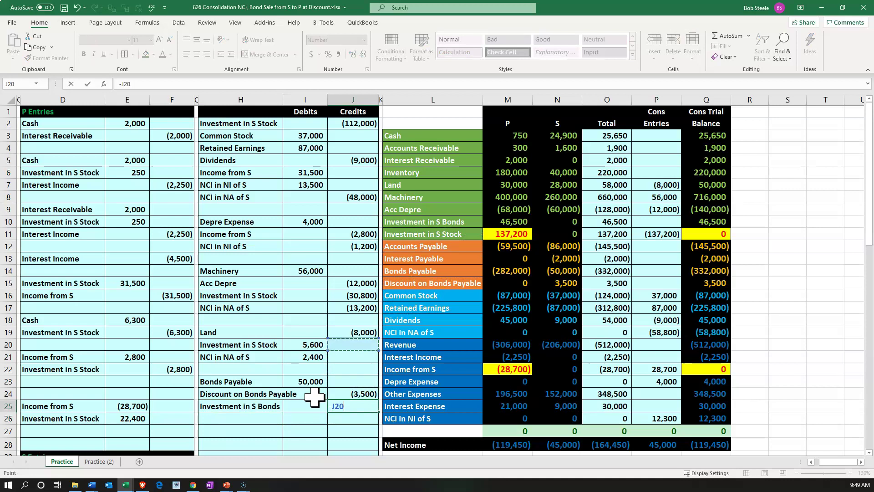
key(Up)
key(Up)
key(Up)
key(Right)
key(Right)
key(Right)
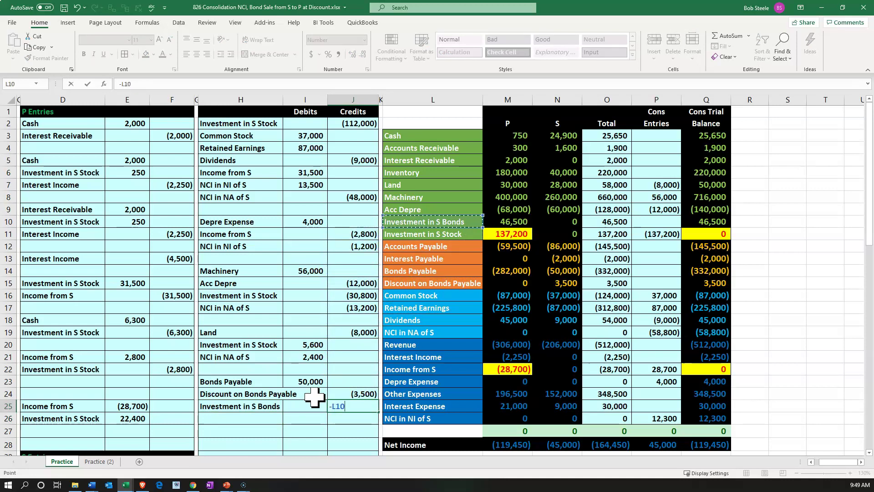
key(Return)
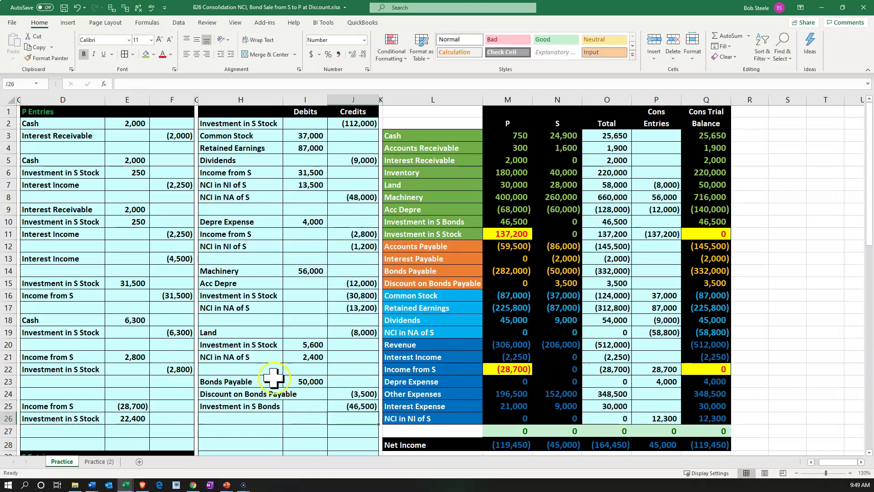
Post the Bonds Payable debit from I23 to that account's Cons Entries cell P14 and check its consolidated balance
drag(271, 382, 306, 377)
click(419, 274)
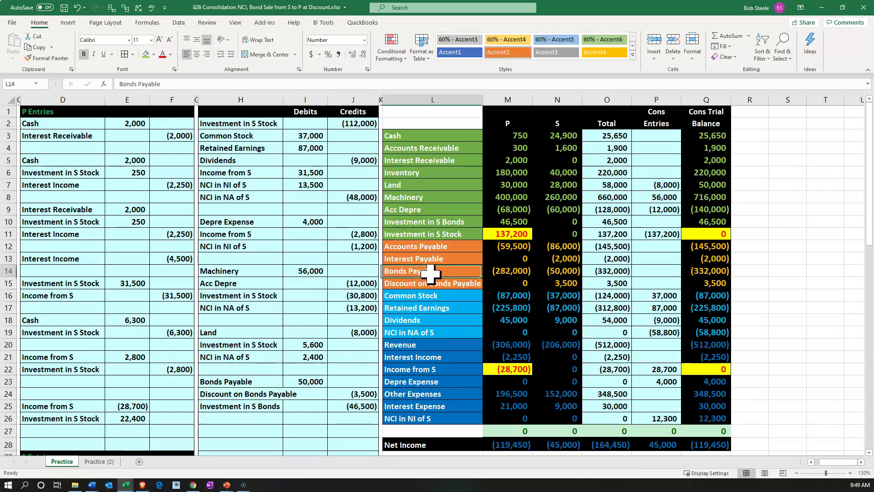
key(Right)
key(Right)
key(Right)
key(Right)
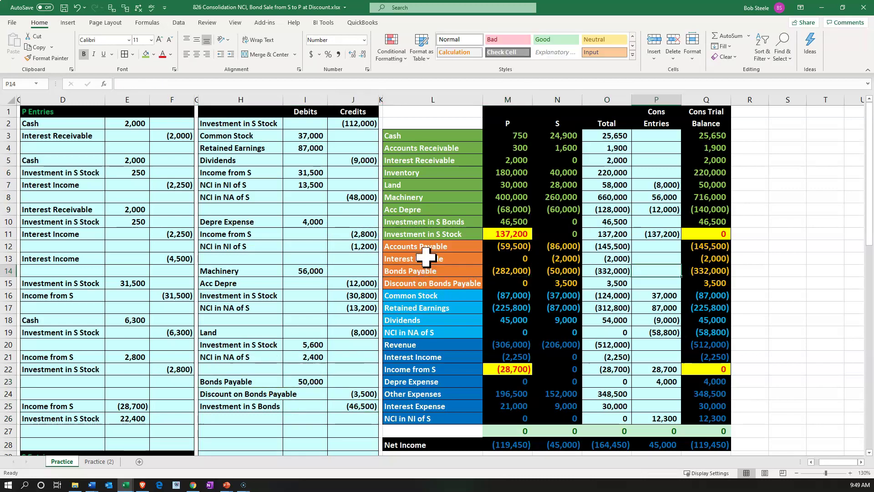
text(=)
key(Left)
key(Left)
key(Left)
key(Left)
key(Left)
key(Left)
key(Left)
key(Down)
key(Down)
key(Down)
key(Down)
key(Down)
key(Down)
key(Down)
key(Down)
key(Return)
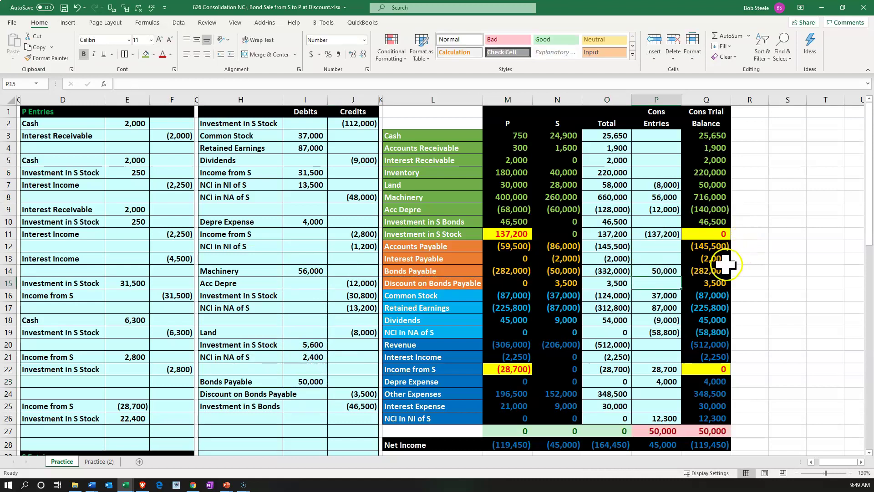
click(723, 271)
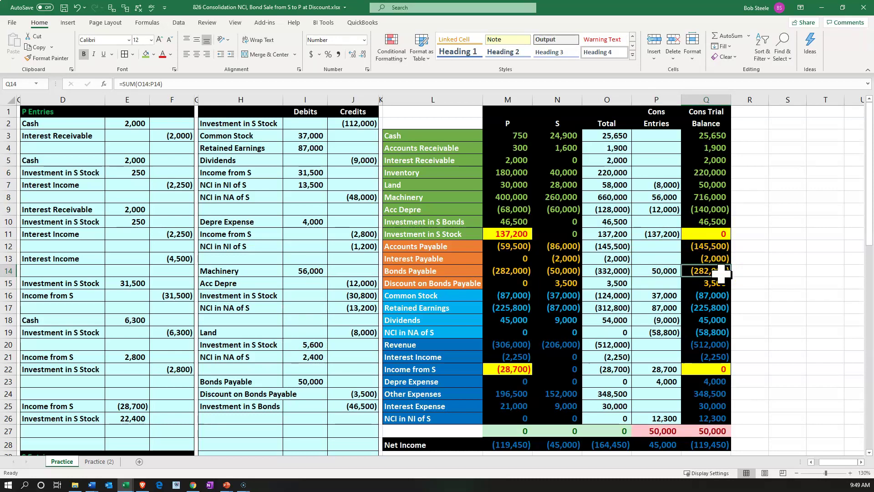
click(546, 272)
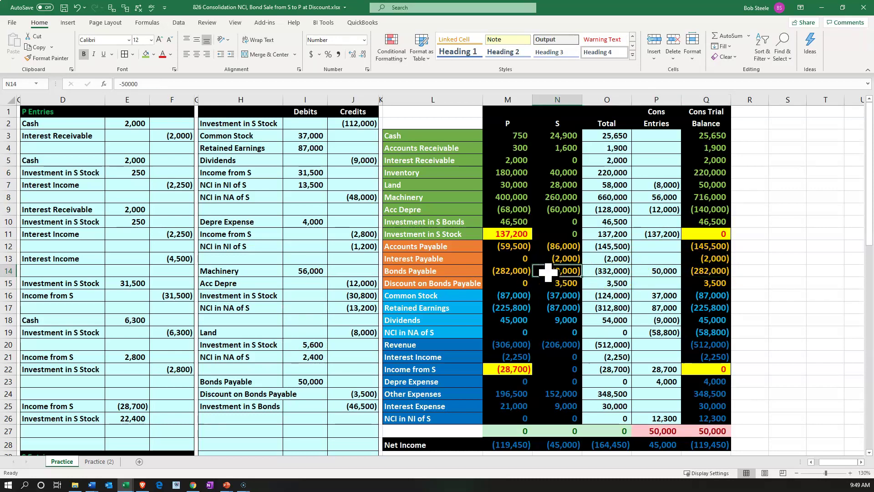
Post the Discount on Bonds Payable credit from J24 to that account's Cons Entries cell P15
drag(281, 392, 351, 392)
click(558, 283)
key(Right)
key(Right)
text(=)
key(Left)
key(Left)
key(Left)
key(Left)
key(Left)
key(Down)
key(Down)
key(Down)
key(Down)
key(Down)
key(Down)
key(Down)
key(Down)
key(Down)
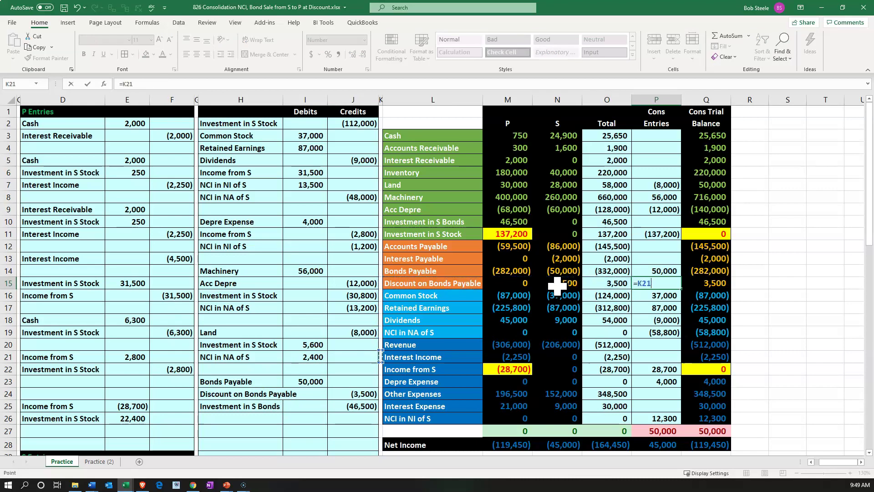
key(Left)
key(Return)
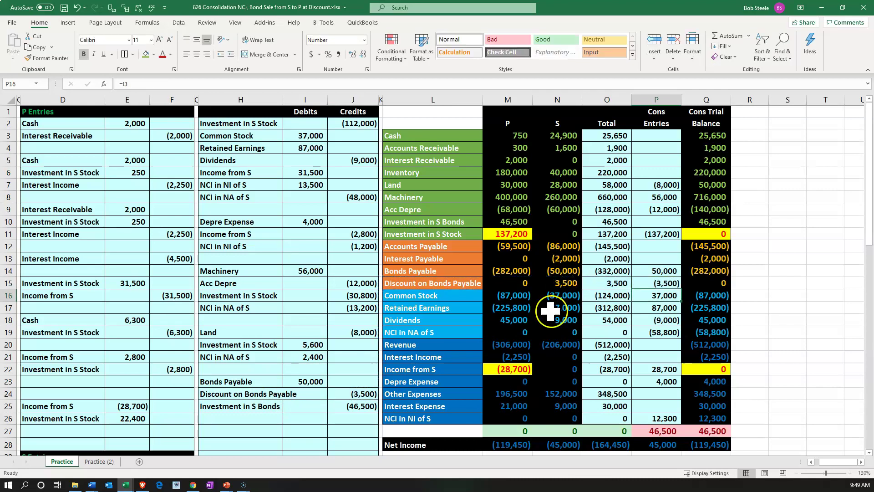
Post the Investment in S Bonds credit from J25 to that account's Cons Entries cell P10
drag(279, 406, 348, 401)
click(429, 235)
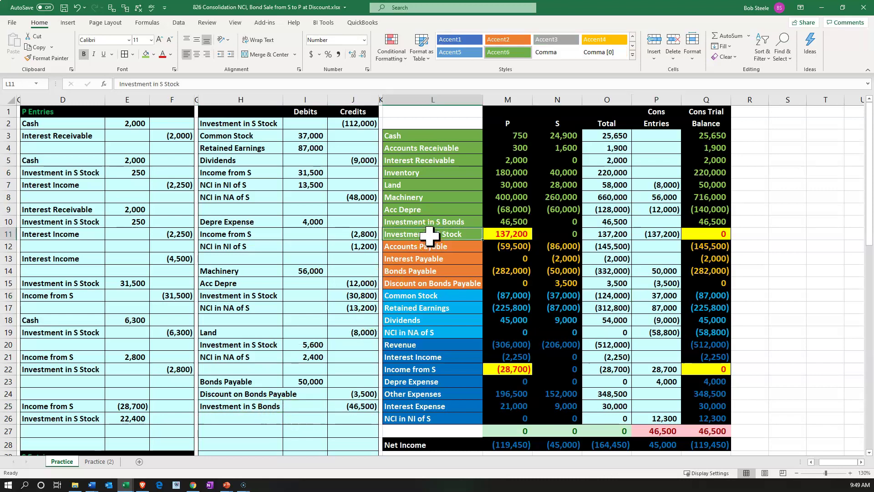
key(Right)
key(Right)
key(Right)
key(Right)
key(Up)
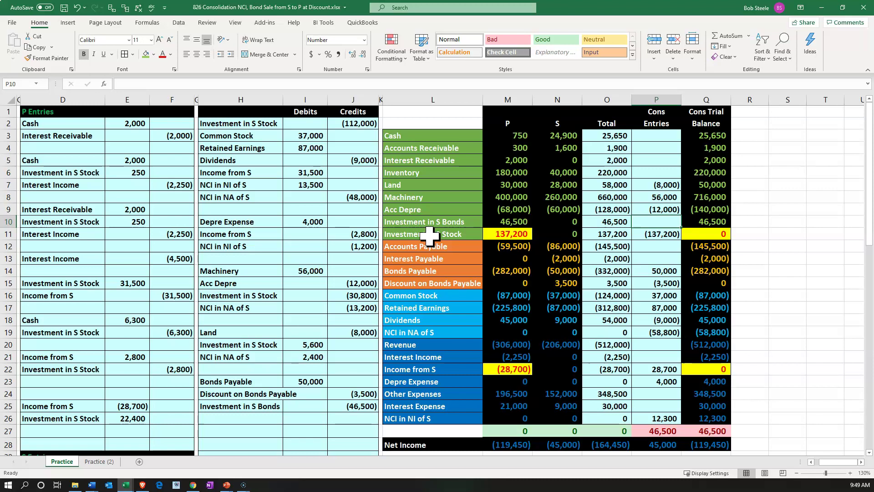
text(=)
key(Left)
key(Left)
key(Left)
key(Left)
key(Down)
key(Down)
key(Down)
key(Down)
key(Down)
key(Down)
key(Down)
key(Down)
key(Down)
key(Down)
key(Down)
key(Down)
key(Down)
key(Down)
key(Down)
key(Down)
key(Left)
key(Left)
key(Up)
key(Return)
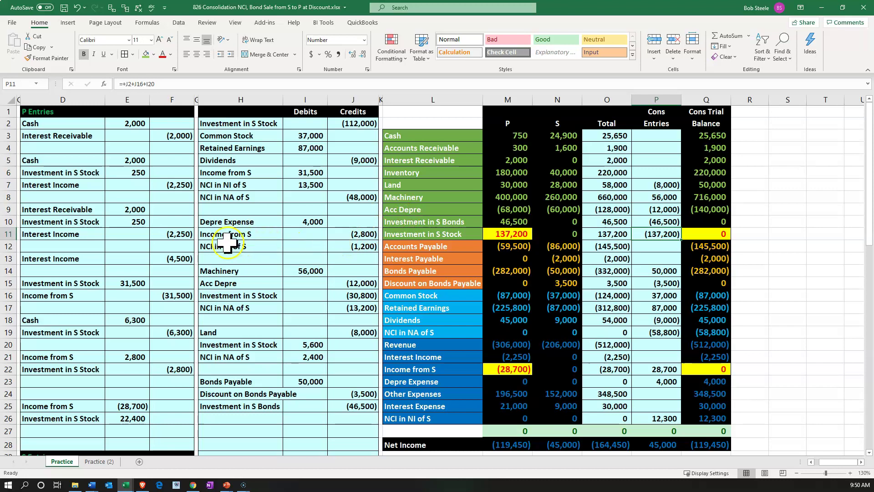
Compare P's total bond interest income in F13 with S's total bond interest expense in E42
click(172, 260)
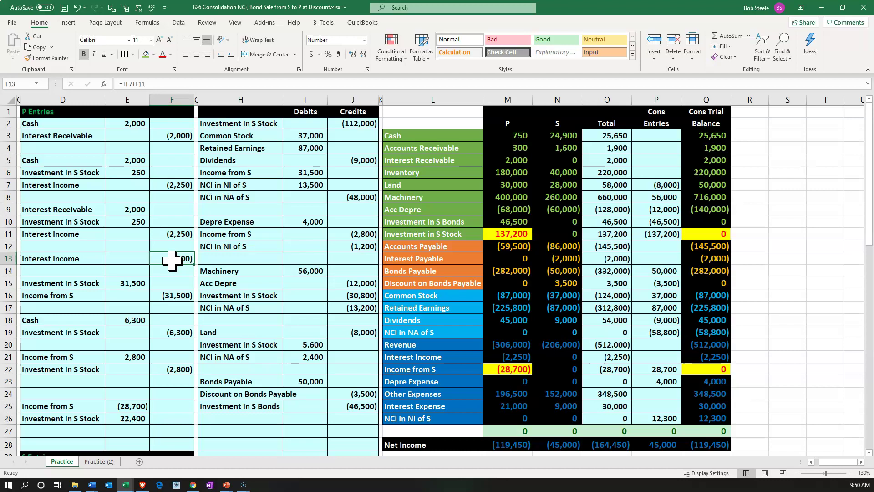
click(176, 264)
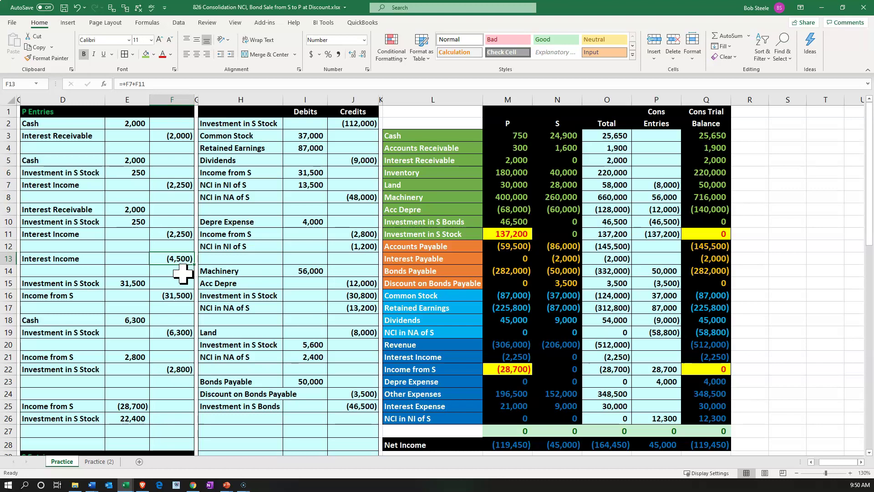
scroll(182, 273, down, 6)
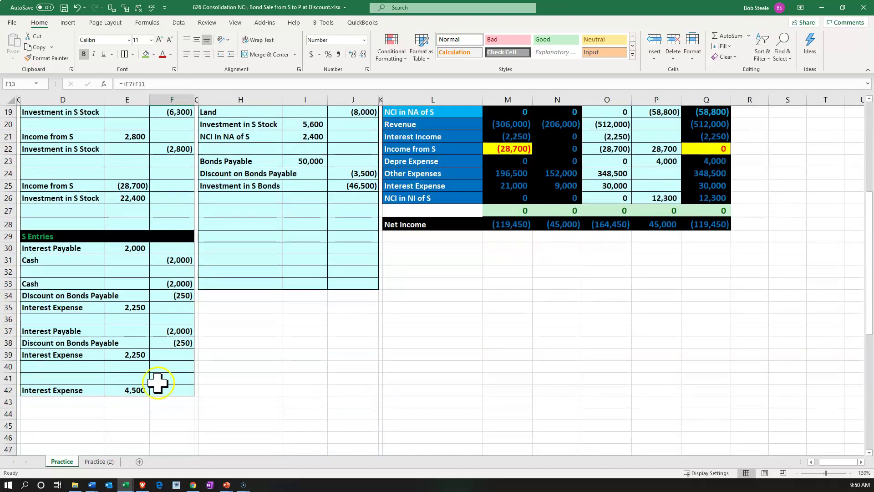
click(137, 391)
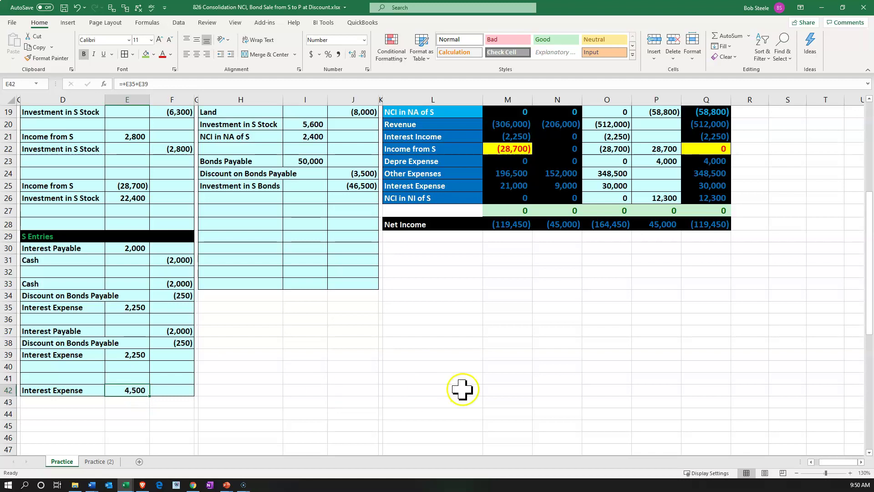
Set P's Interest Income balance in M21 to -4500
scroll(462, 390, up, 4)
scroll(463, 391, up, 2)
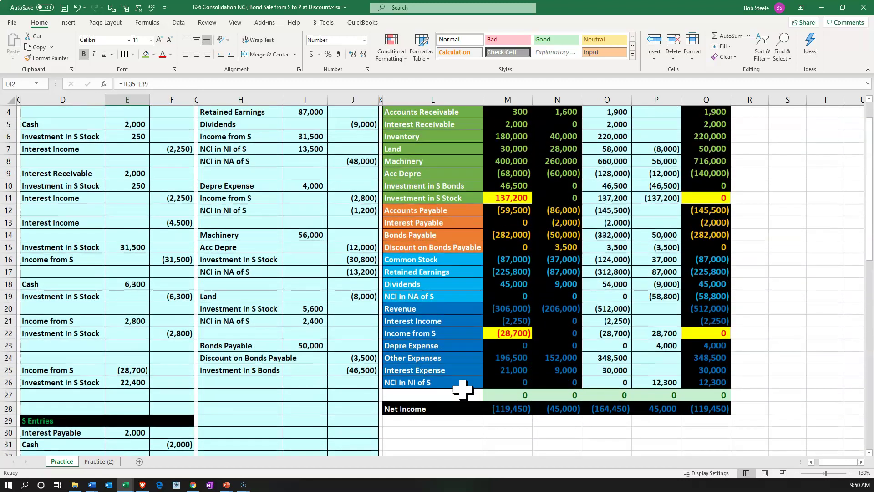
click(504, 358)
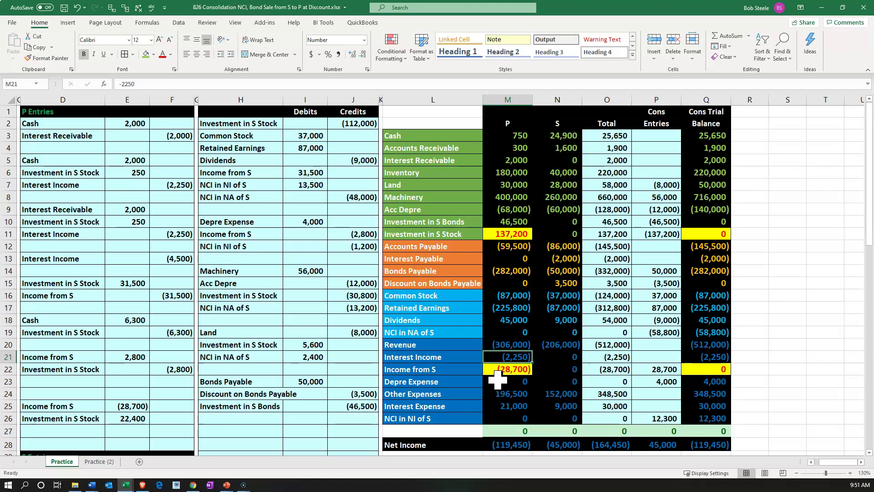
click(501, 359)
click(501, 347)
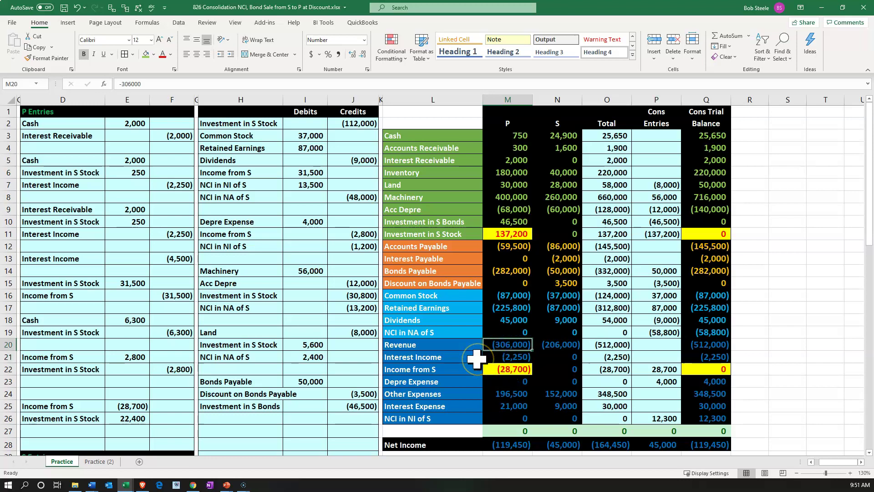
click(482, 359)
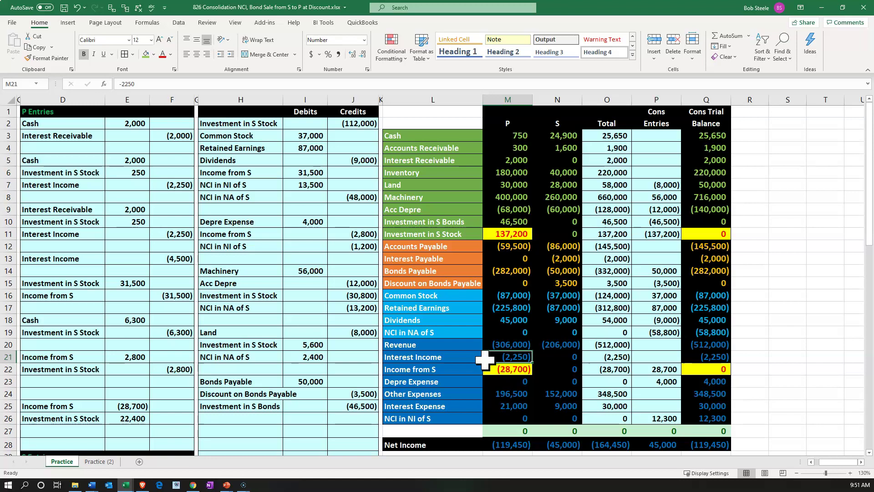
scroll(485, 360, down, 1)
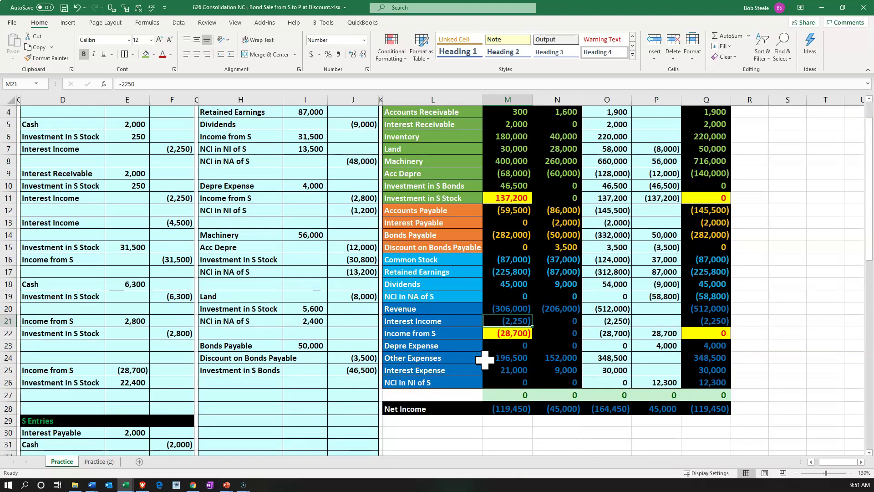
text(-4500)
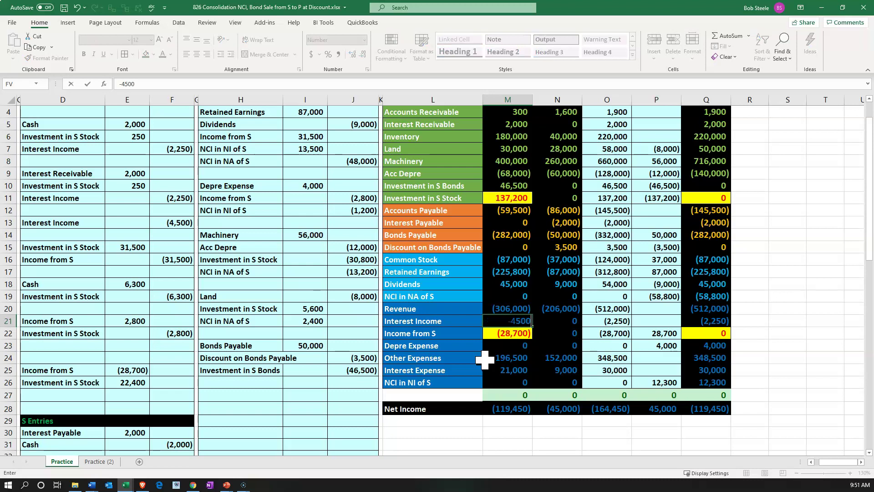
key(Up)
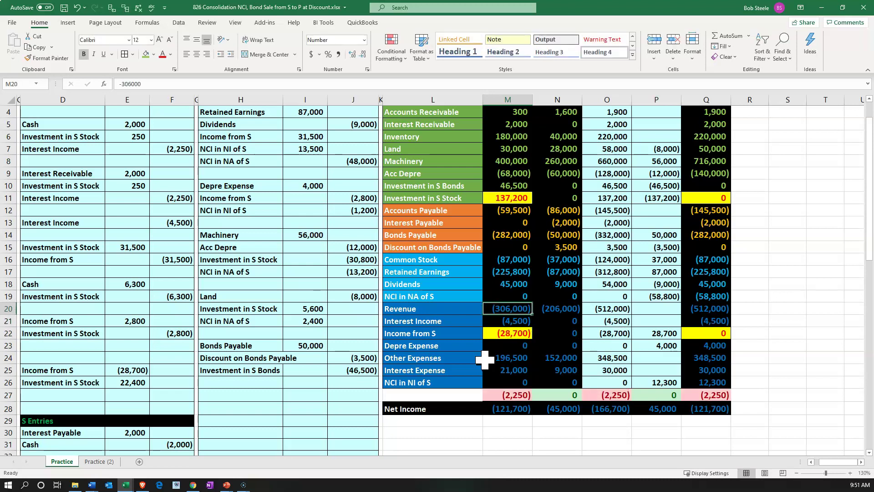
Offset the interest income correction by adding +2250 to P's -306000 Revenue balance in M20
click(164, 84)
text(+2250)
key(ctrl+Return)
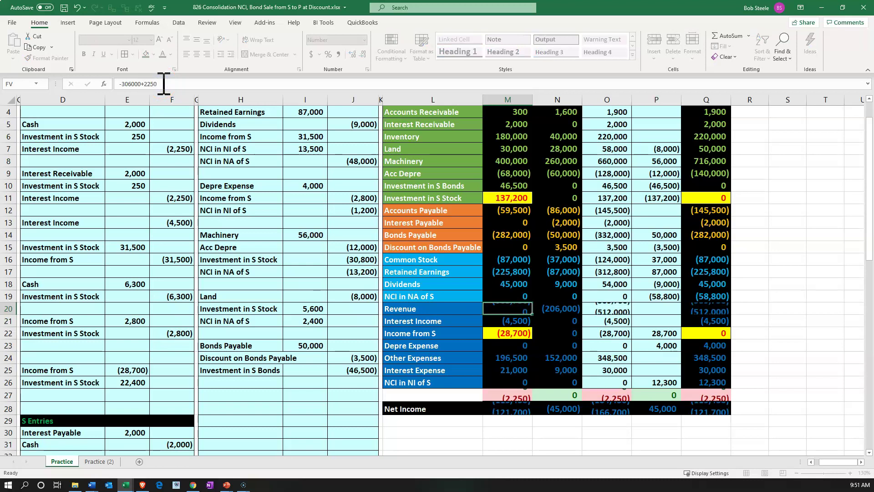
key(Return)
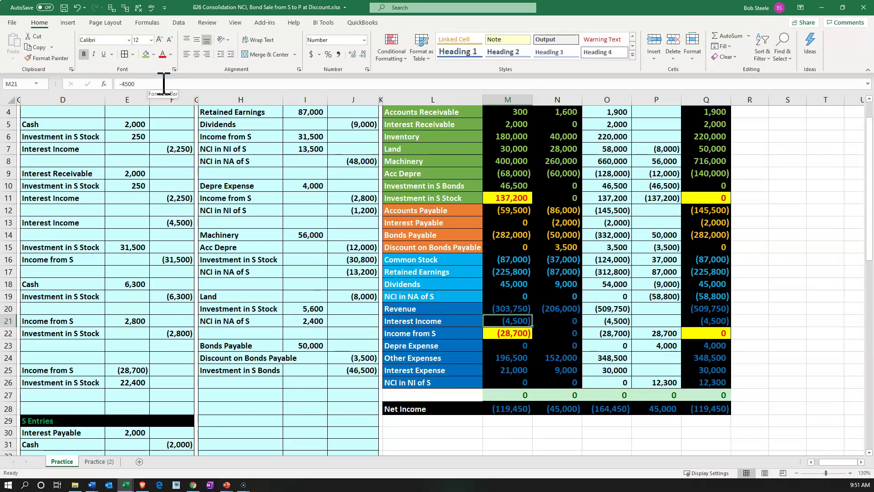
Check P's revised Revenue in M20 and Interest Income in M21 against the trial balance check totals
key(Up)
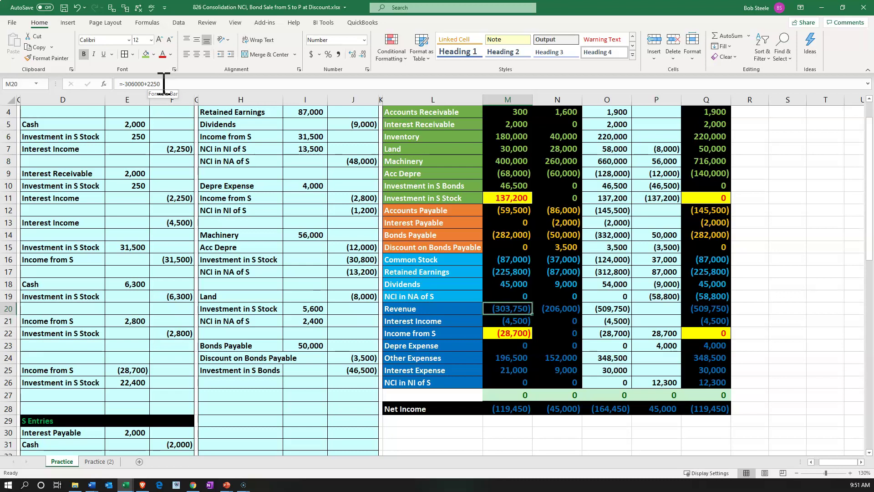
key(Down)
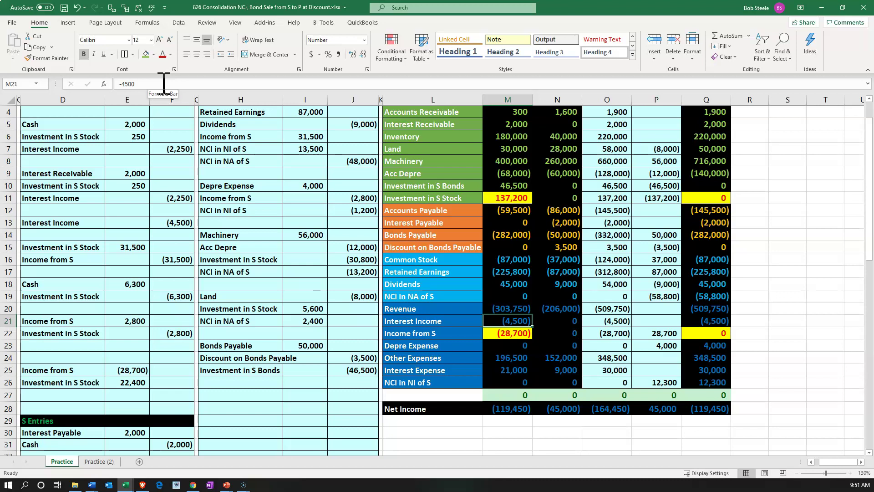
key(Up)
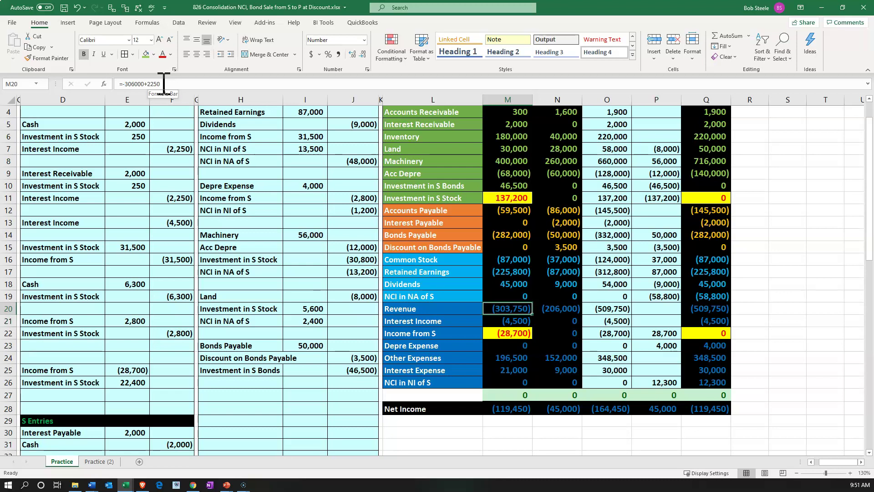
key(Down)
key(Down)
key(Down)
key(Down)
key(Down)
key(Down)
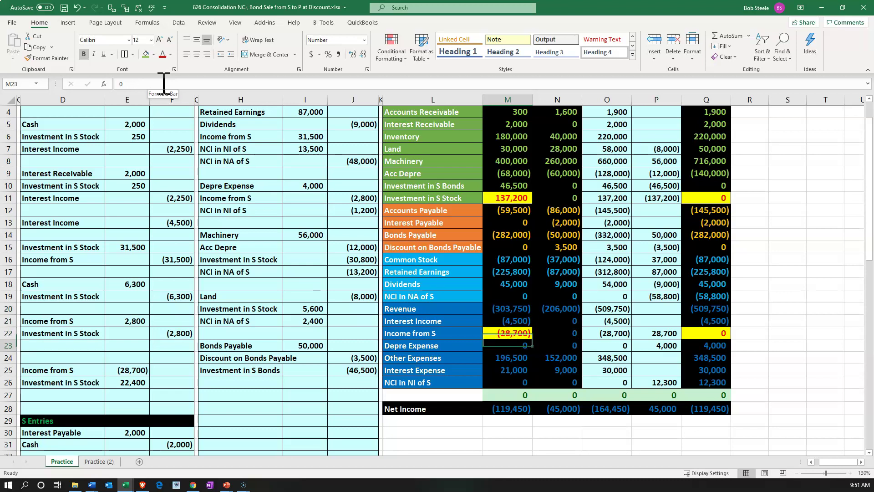
key(Left)
key(Left)
key(Left)
key(Left)
key(Left)
key(Down)
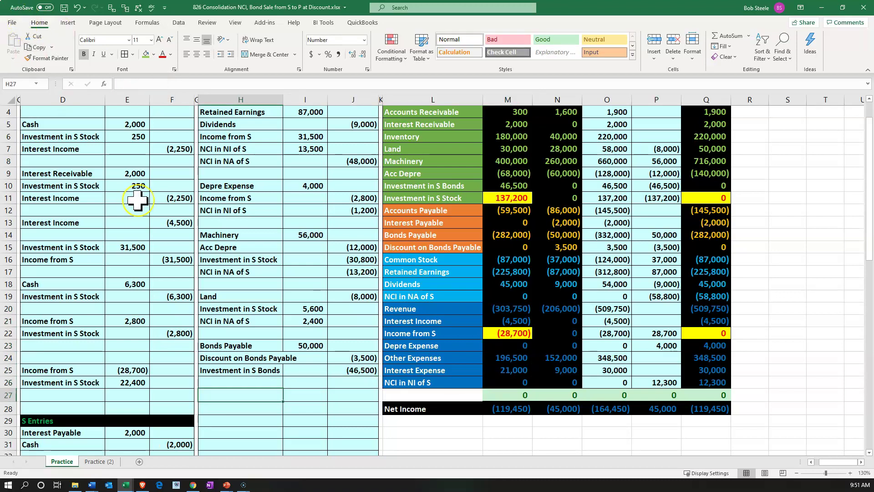
Review P's bond interest entries in D2:F11, the Interest Income total in F13, and the bond sale terms starting at A13
scroll(138, 199, up, 1)
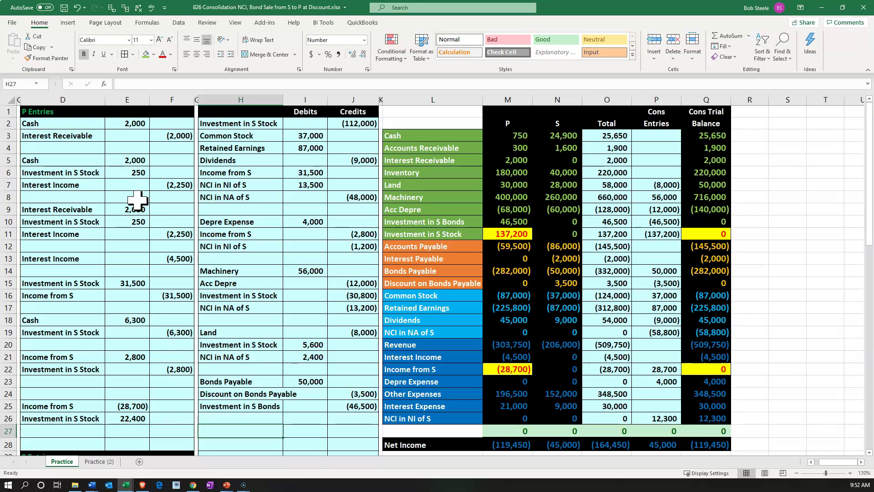
drag(80, 126, 172, 229)
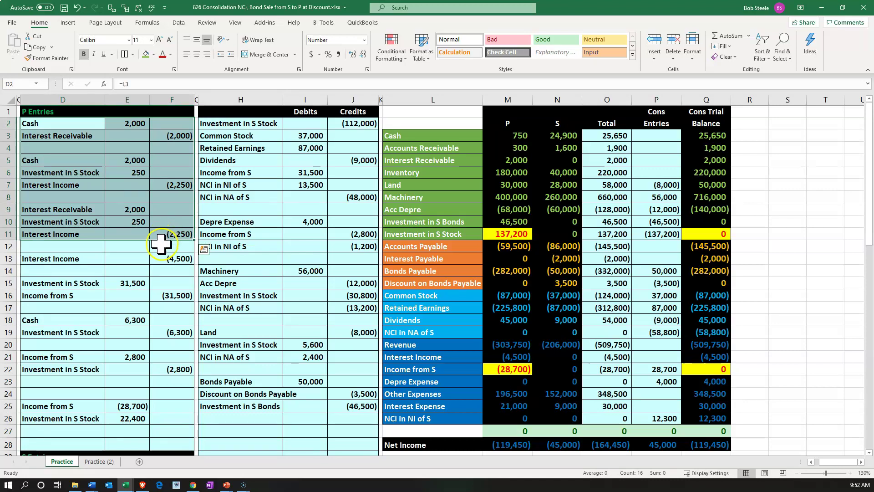
click(168, 259)
key(Left)
key(Left)
key(Left)
key(Left)
key(Left)
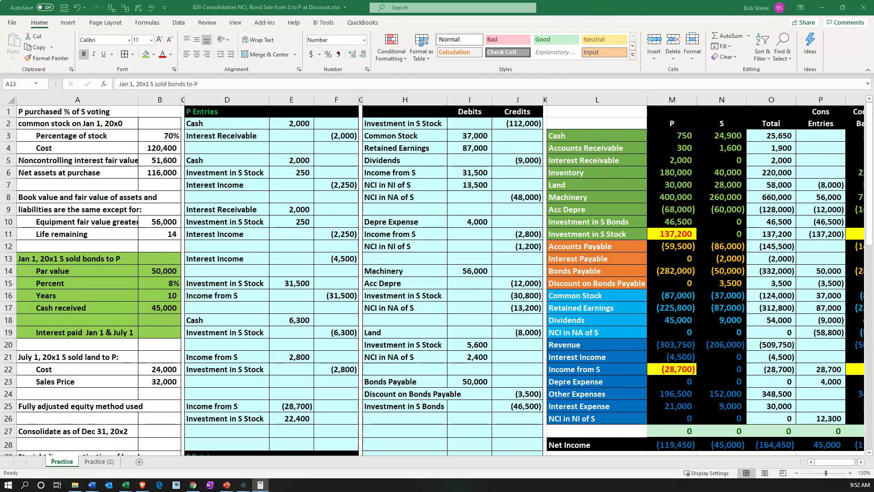
In Calculator, compute the bonds' yearly cash interest as 50000 times .08
drag(386, 197, 228, 257)
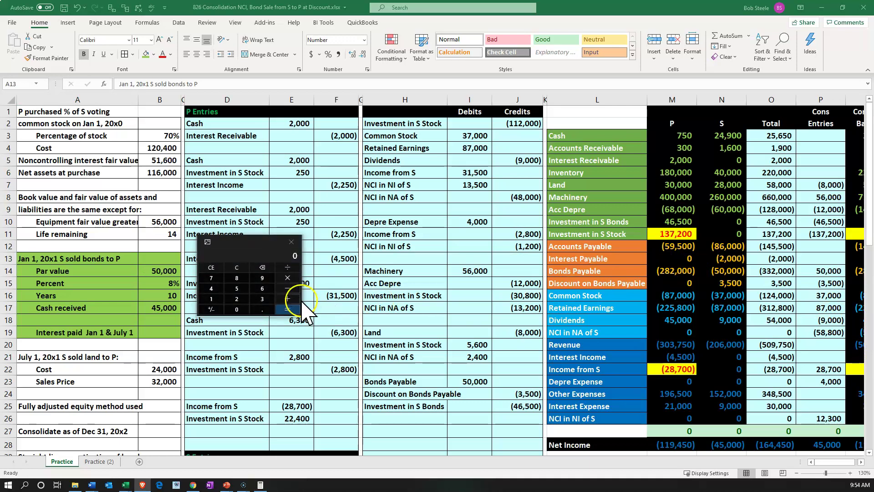
click(241, 272)
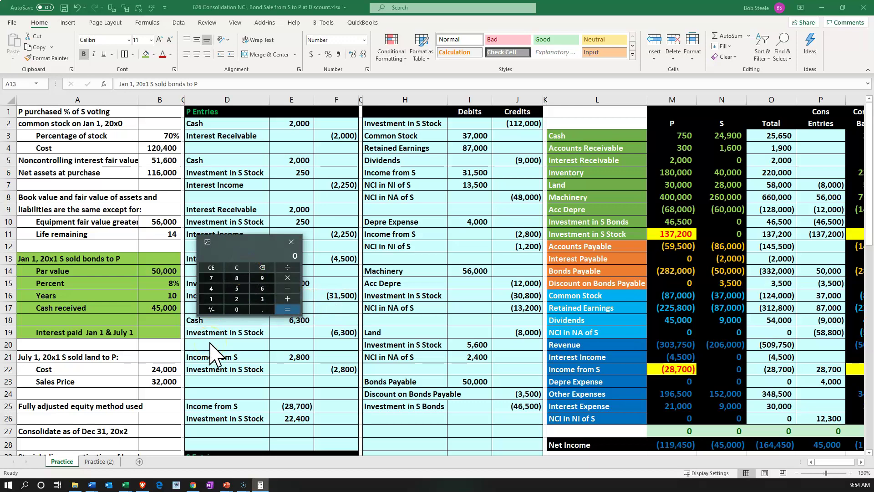
text(50000)
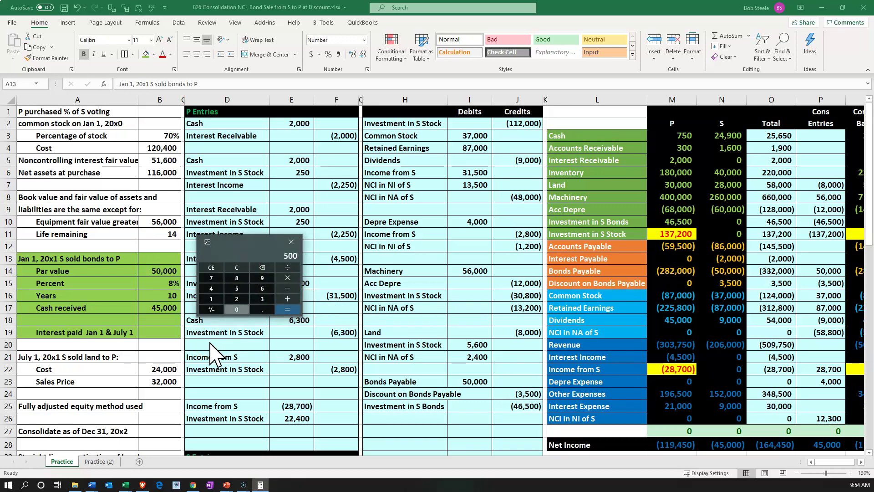
text(*.08)
key(Return)
Calculate the bond discount as 50000 minus 45000 and its yearly straight-line amortization over 10 years
click(237, 268)
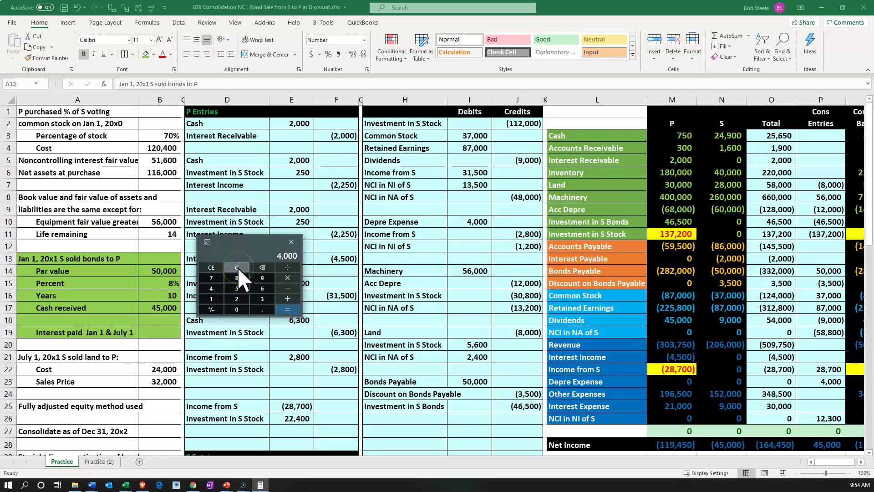
click(237, 267)
text(5)
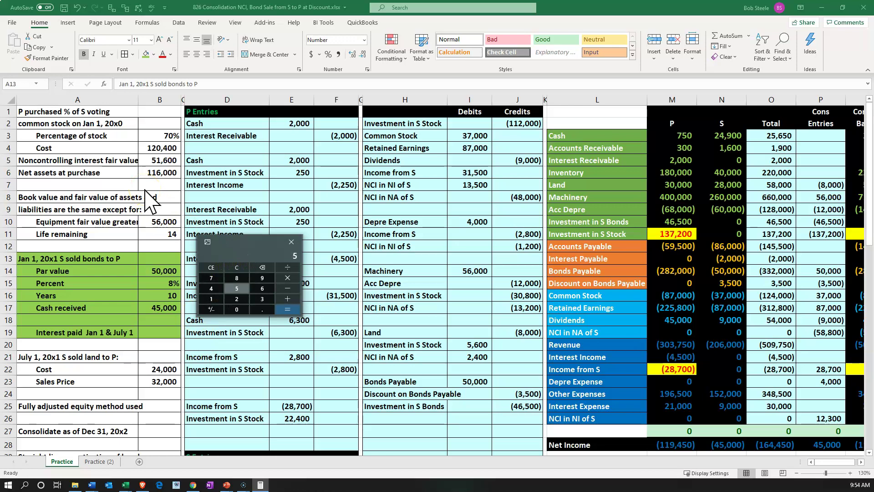
text(0000-45000)
key(Return)
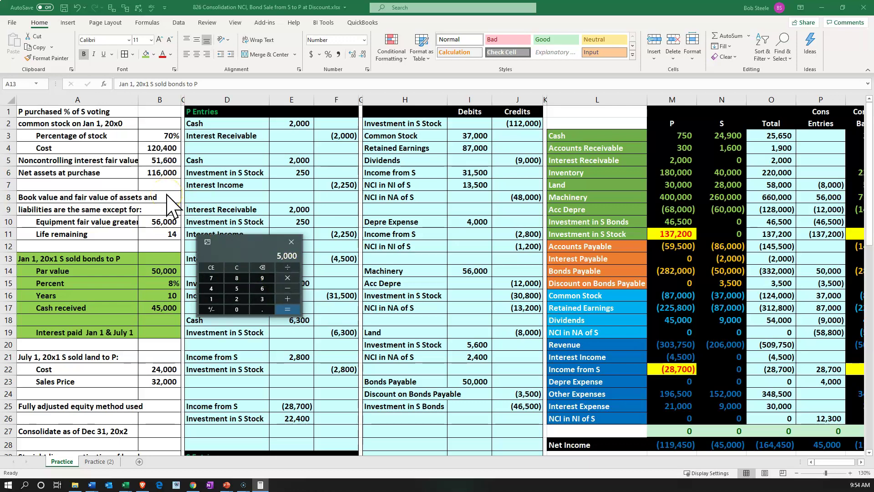
text(500)
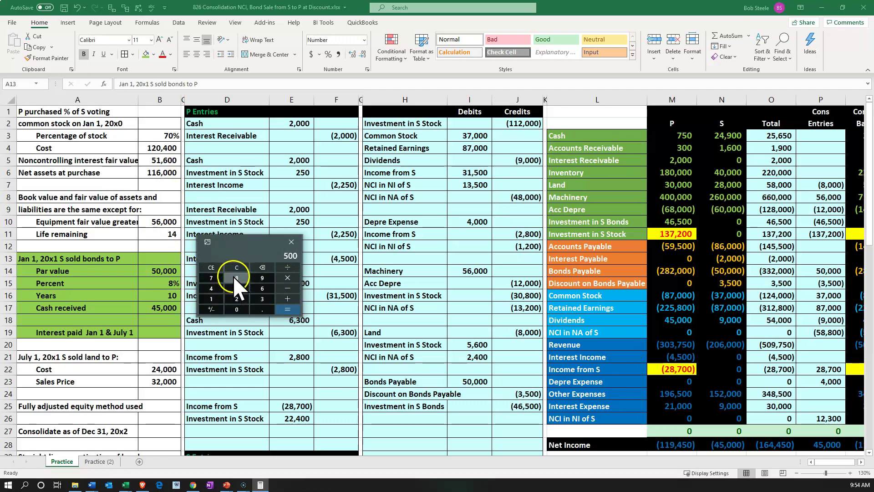
Calculate total yearly bond interest as 4000 plus 500, compare it with the worksheet totals in F13 and E42, and close the calculator
click(367, 219)
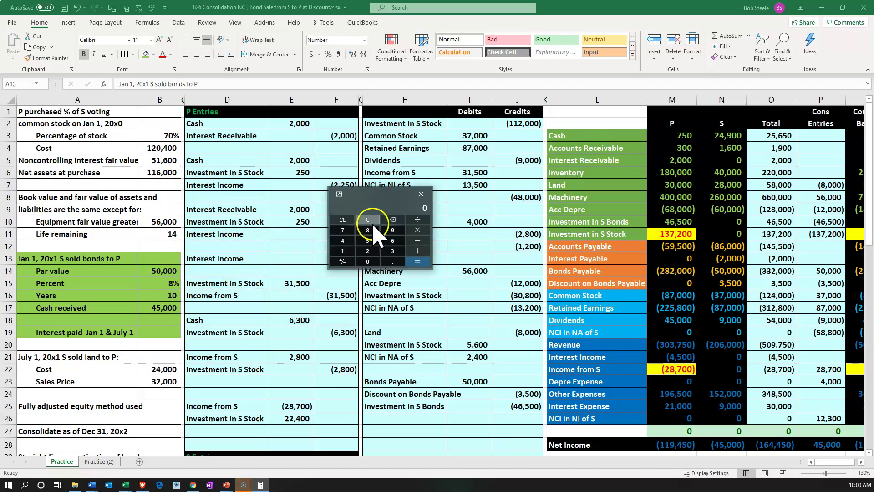
text(400)
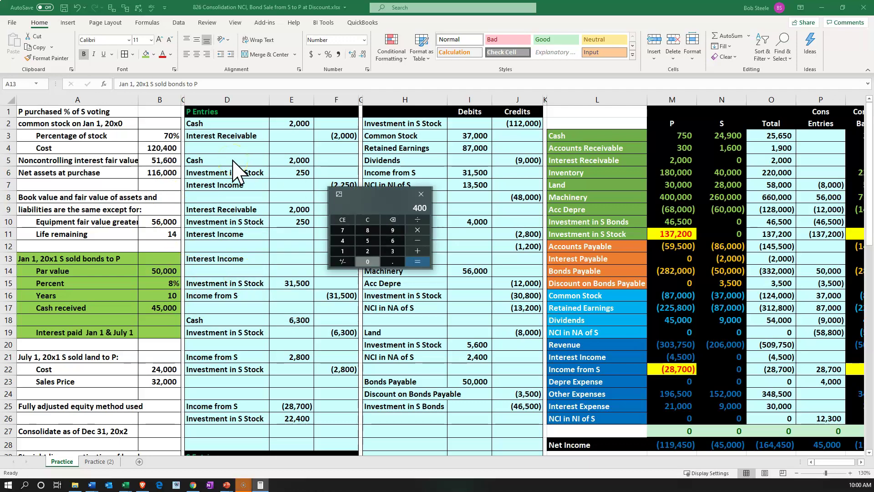
text(0+500)
key(Return)
click(391, 201)
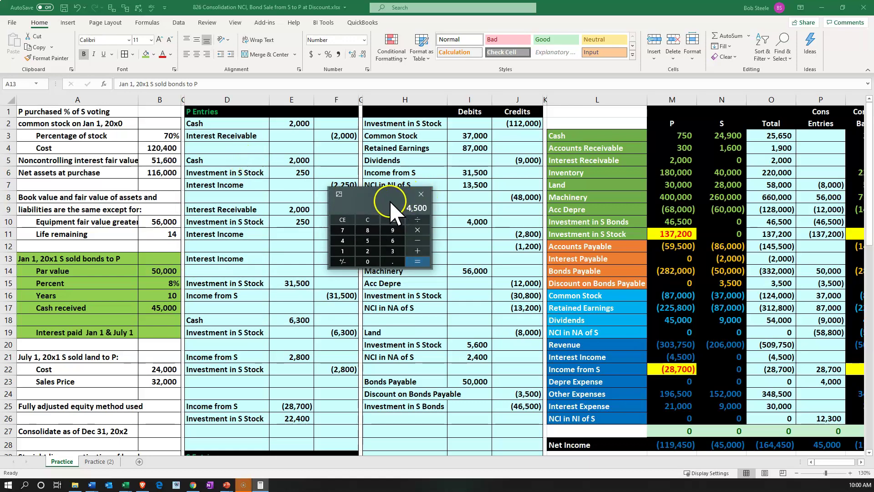
drag(376, 191, 287, 180)
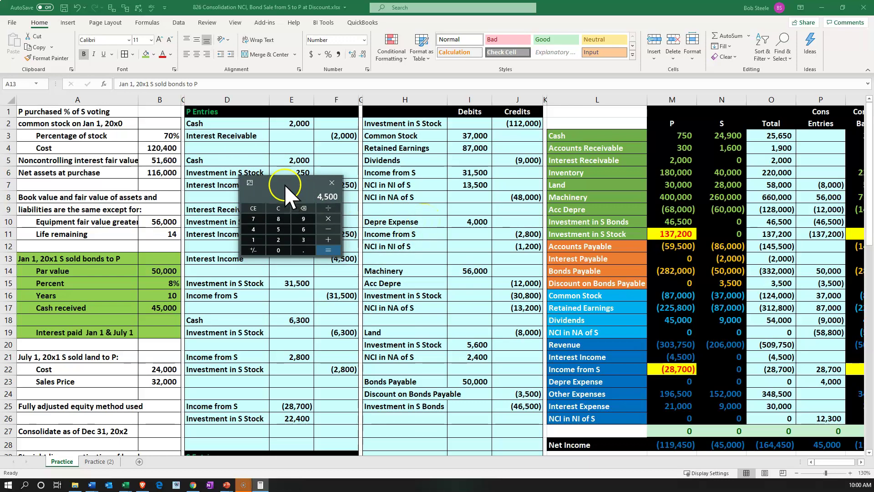
drag(283, 182, 472, 175)
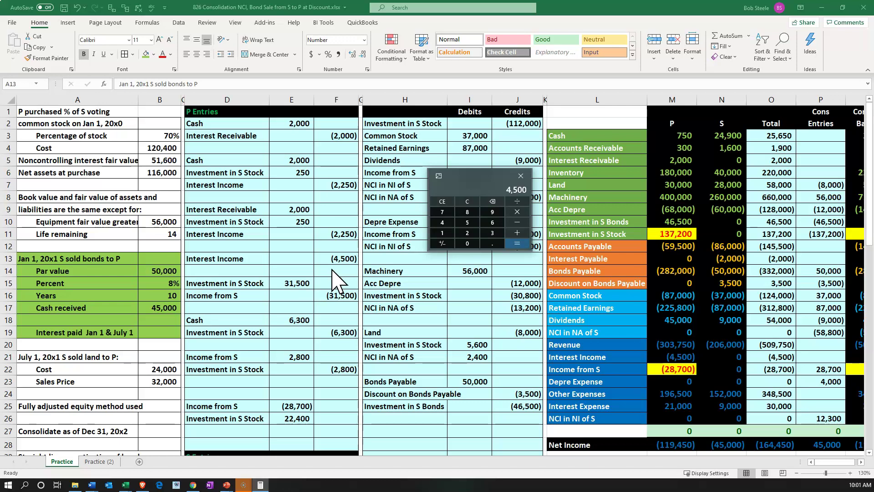
scroll(331, 284, down, 7)
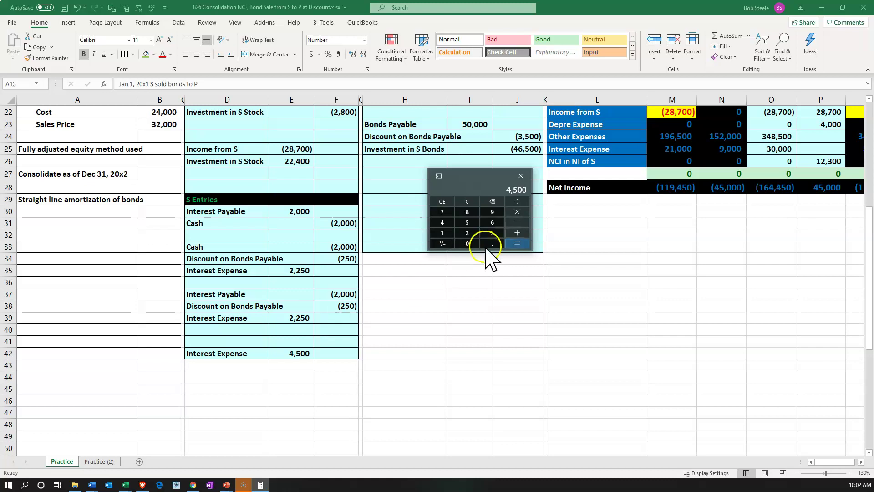
click(520, 176)
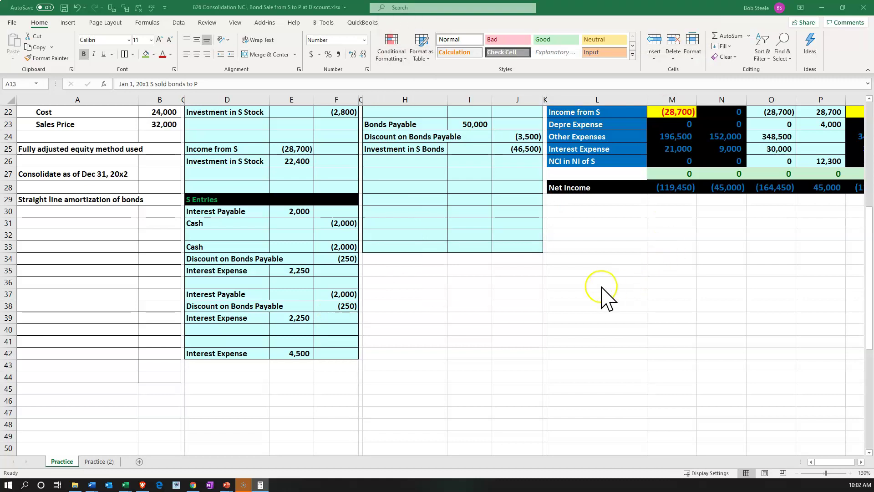
Start the interest elimination entry by linking the Interest Income account name from L21 into H27
scroll(599, 287, up, 2)
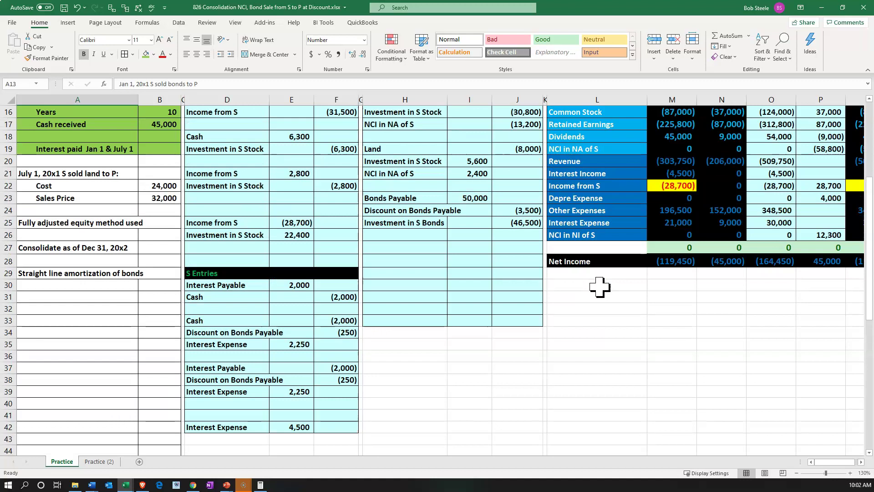
scroll(449, 351, up, 5)
scroll(449, 344, down, 3)
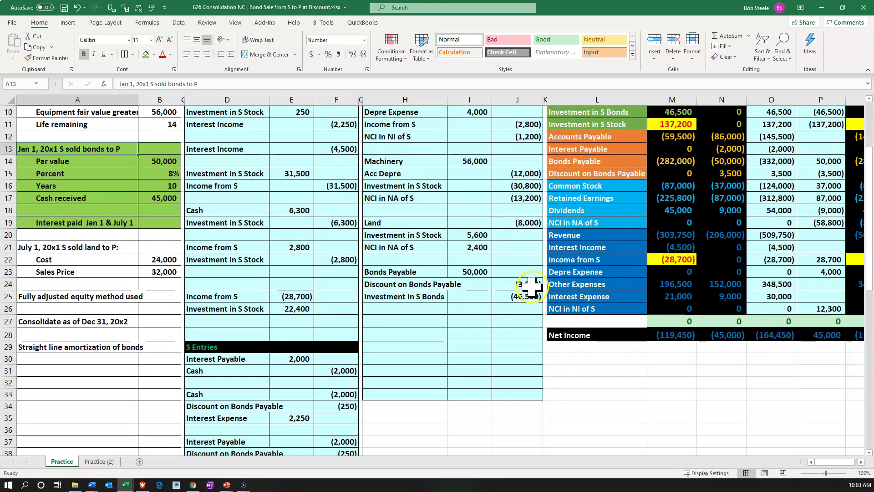
click(569, 248)
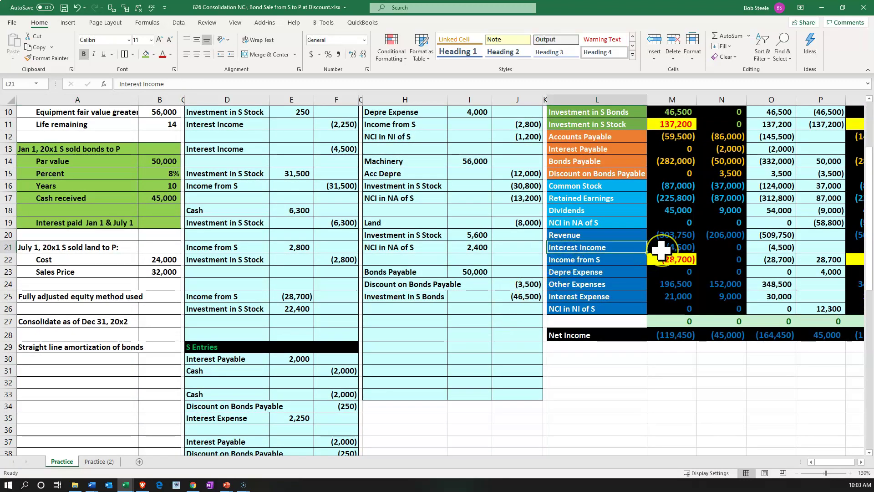
click(413, 327)
text(=)
key(Right)
key(Right)
key(Right)
key(Right)
key(Up)
key(Up)
key(Up)
key(Up)
key(Up)
key(Up)
key(Return)
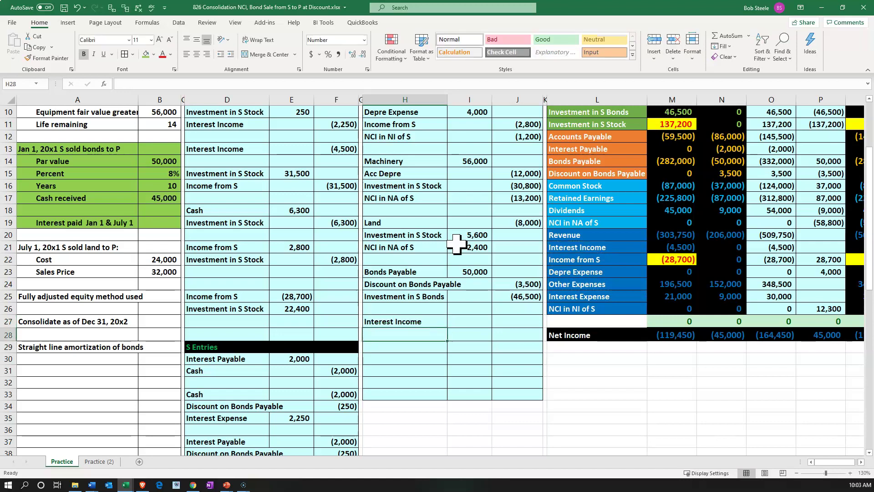
Enter the Interest Income debit in I27 as the negative of F13
key(Up)
key(Right)
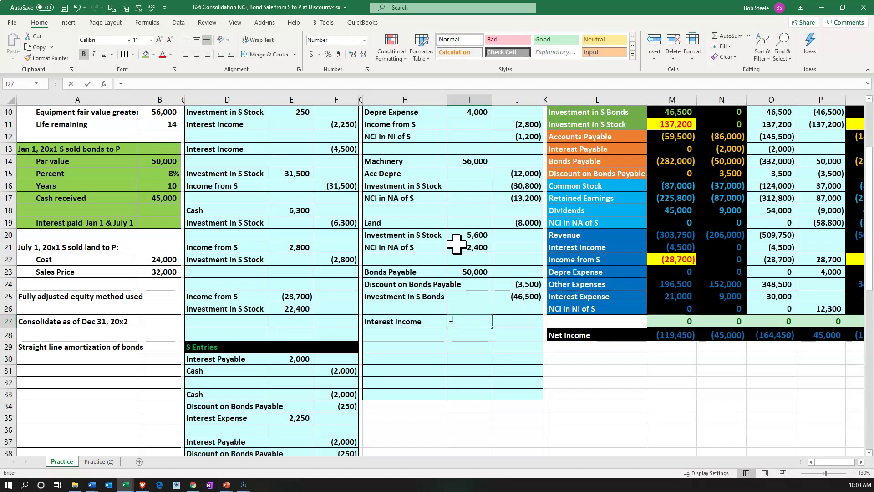
text(-)
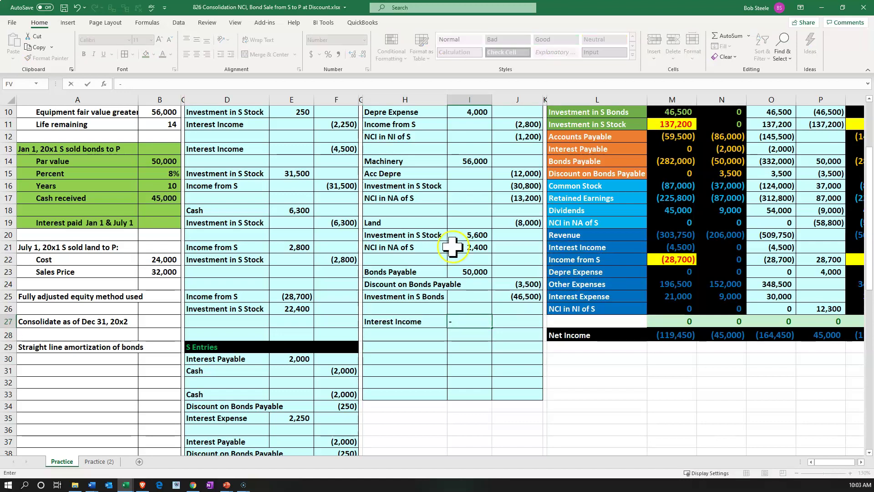
scroll(433, 246, up, 1)
click(349, 187)
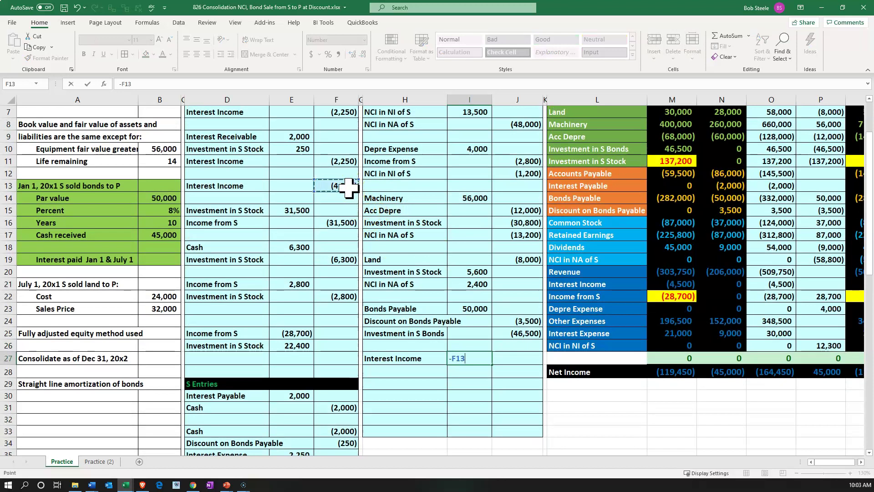
key(Return)
Link the Interest Expense account name from L25 into H28 of the interest elimination entry
key(Left)
text(=)
key(Right)
key(Right)
key(Right)
key(Right)
key(Up)
key(Up)
key(Up)
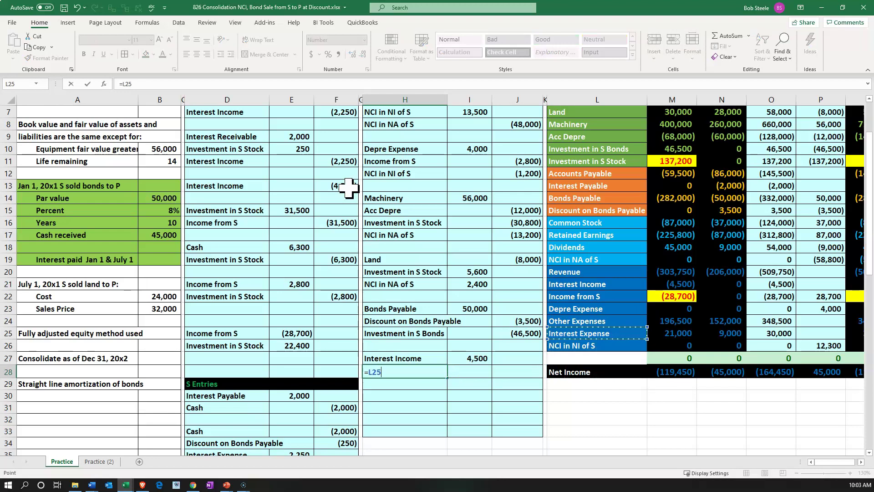
key(Return)
Enter the Interest Expense credit in J28 as the negative of S's total interest expense in E42
key(Right)
key(Right)
key(Up)
text(-)
key(Down)
key(Down)
key(Down)
key(Down)
key(Down)
key(Down)
key(Down)
key(Down)
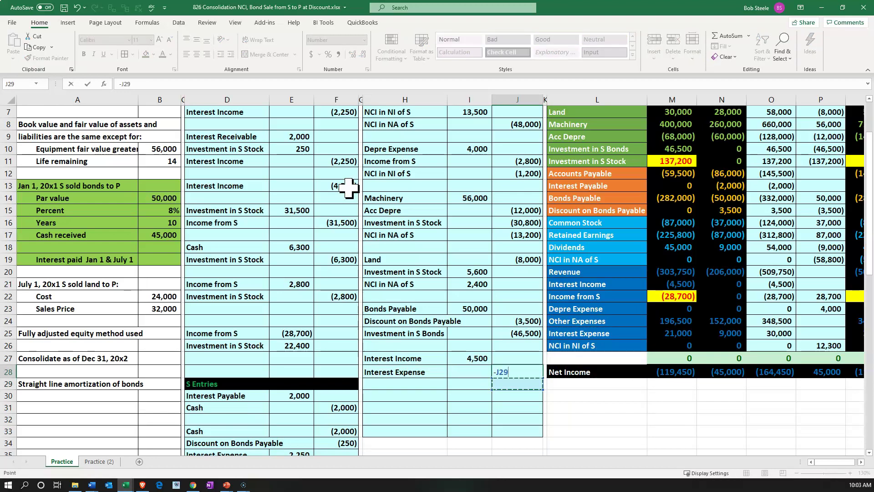
key(Down)
key(Down)
key(Down)
key(Down)
key(Down)
key(Down)
key(Down)
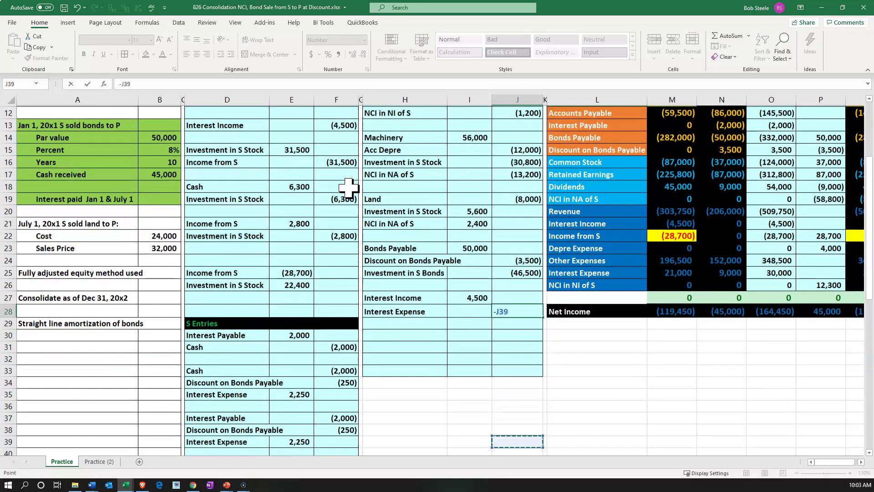
key(Left)
key(Left)
key(Left)
key(Left)
key(Up)
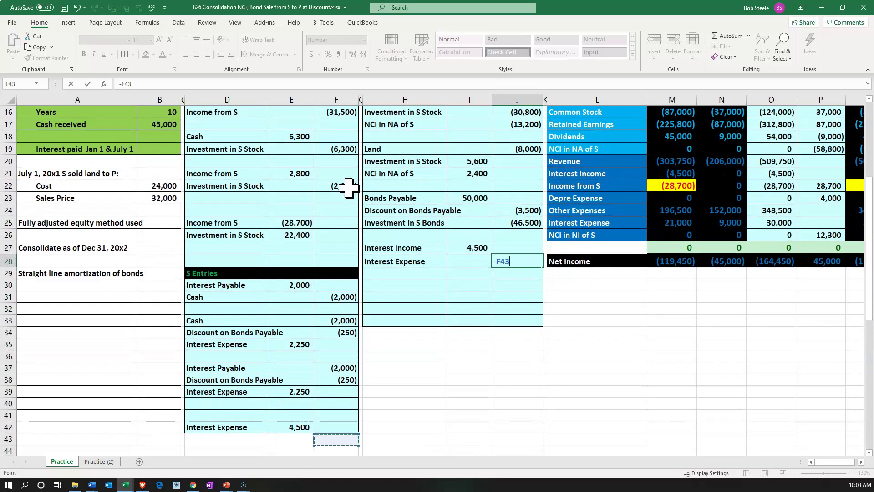
key(Up)
key(Left)
key(Return)
Post the interest income elimination to the consolidation entries column by linking P21 to I27
key(Up)
key(Up)
key(Up)
key(Up)
key(Up)
key(Right)
key(Right)
key(Up)
key(Up)
key(Up)
key(Right)
key(Right)
key(Right)
key(Right)
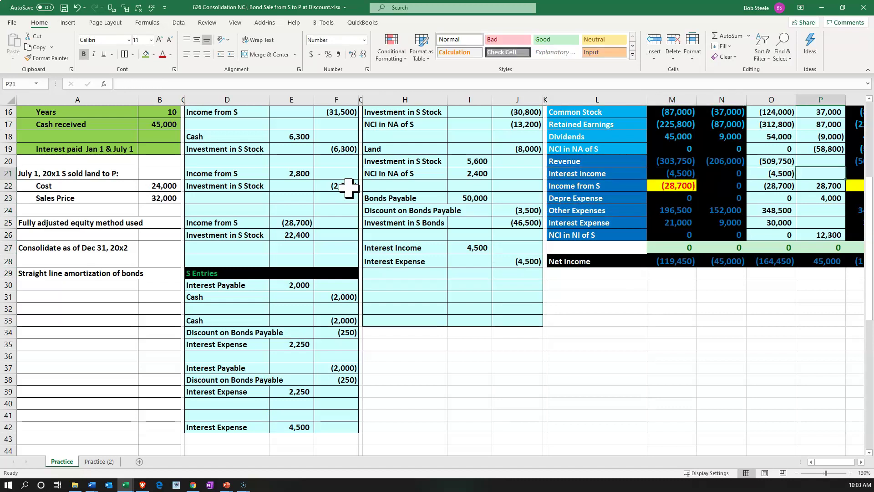
text(=)
key(Left)
key(Left)
key(Left)
key(Left)
key(Left)
key(Left)
key(Left)
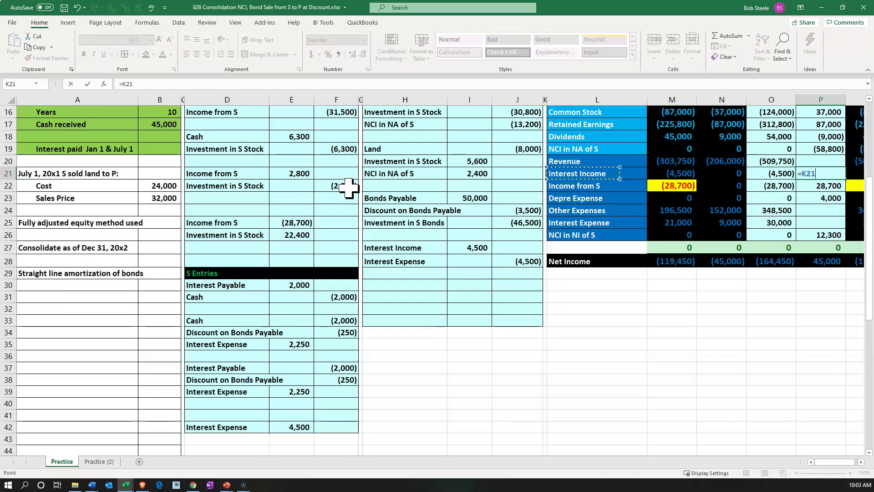
key(Down)
key(Down)
key(Down)
key(Down)
key(Down)
key(Down)
key(Return)
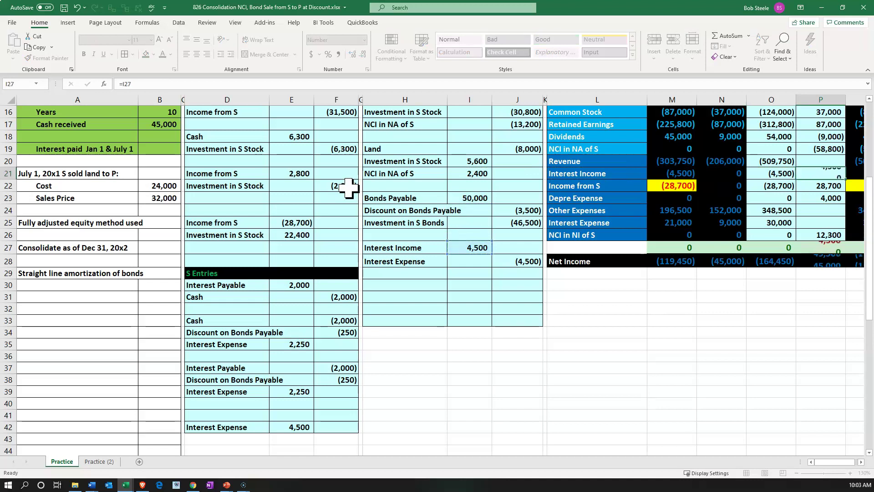
Post the interest expense elimination to the consolidation entries column by linking P25 to J28
click(588, 222)
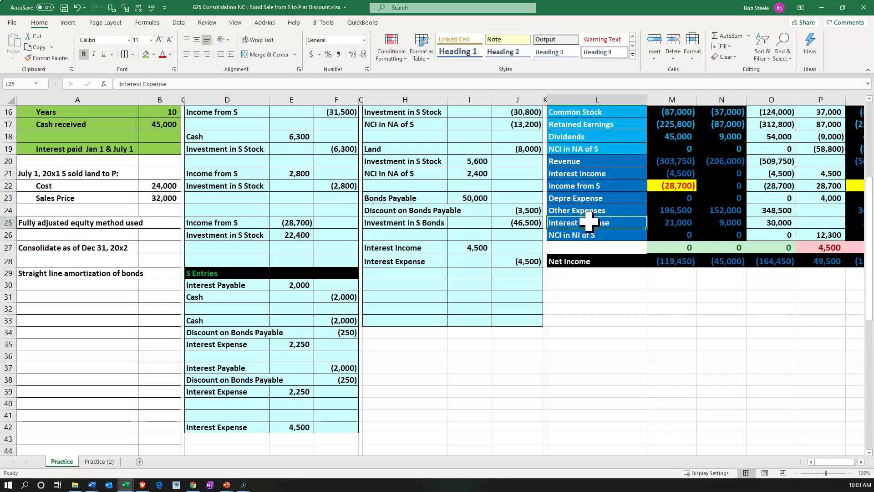
key(Right)
key(Right)
key(Right)
key(Right)
text(=)
key(Left)
key(Left)
key(Left)
key(Left)
key(Left)
key(Left)
key(Down)
key(Down)
key(Down)
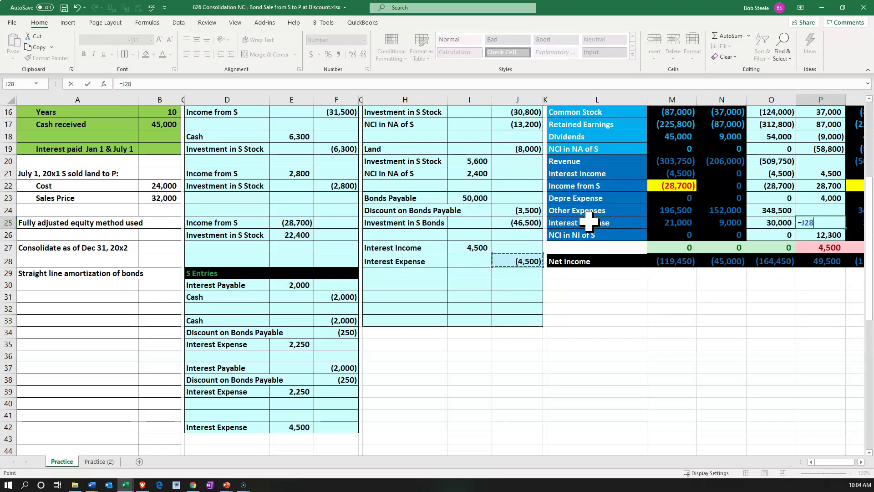
key(Return)
Examine P's interest receivable and S's interest payable balances together with the P and S accrual entries behind them
key(Right)
key(Right)
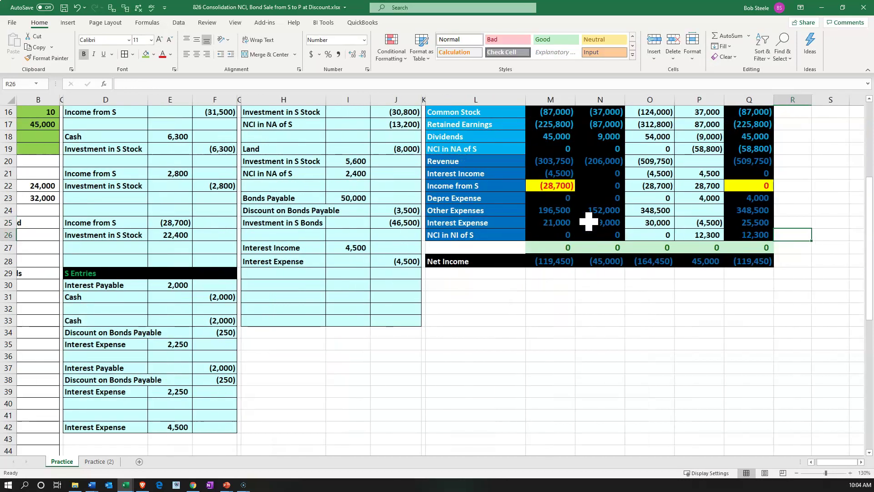
scroll(589, 222, up, 5)
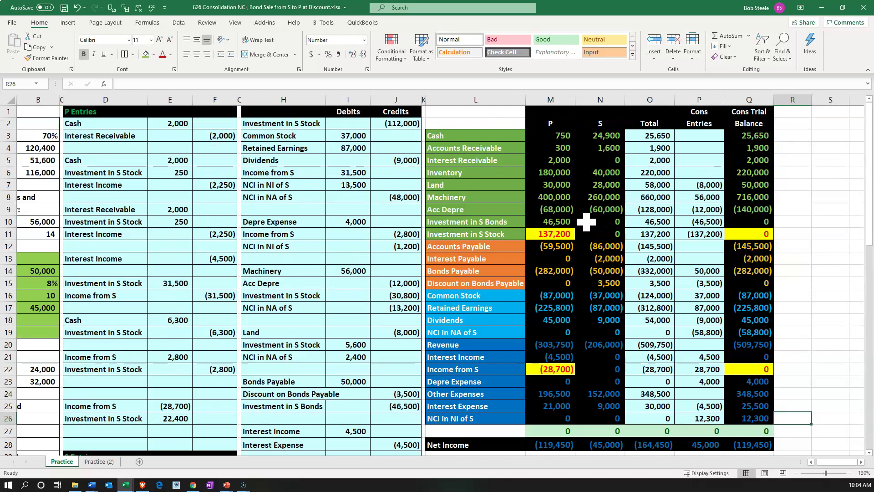
click(573, 161)
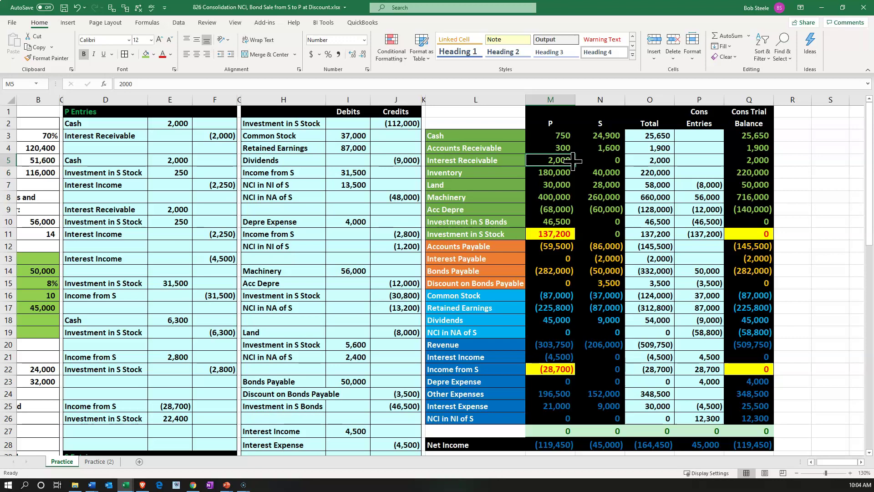
click(605, 259)
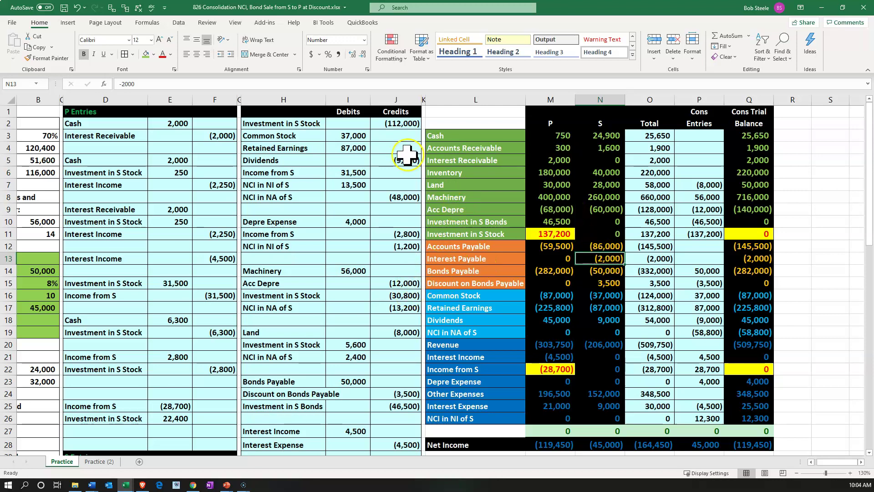
click(358, 296)
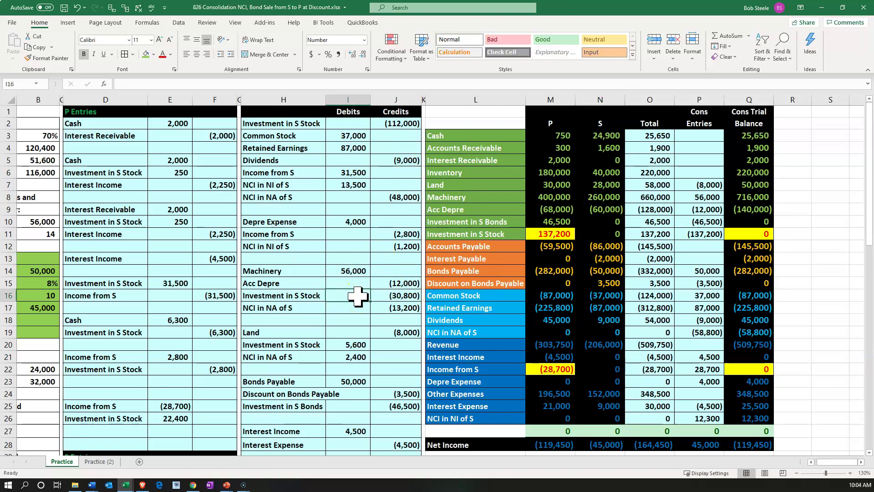
scroll(358, 297, down, 1)
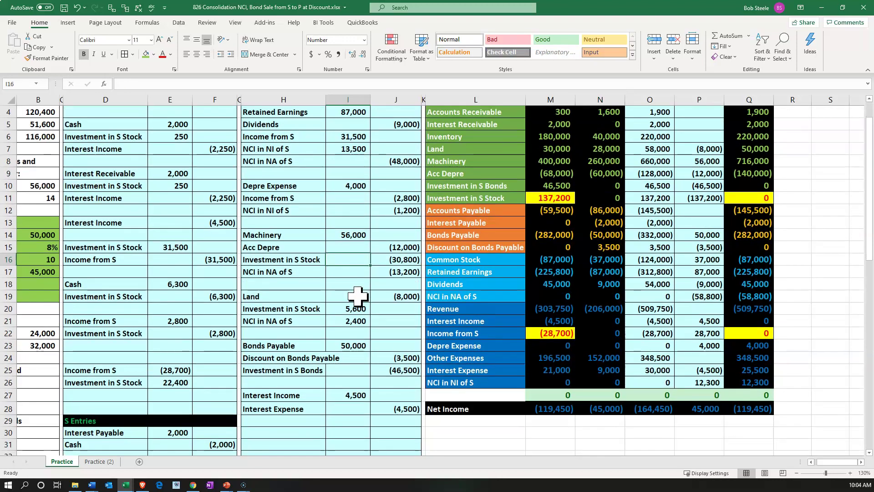
scroll(358, 297, up, 1)
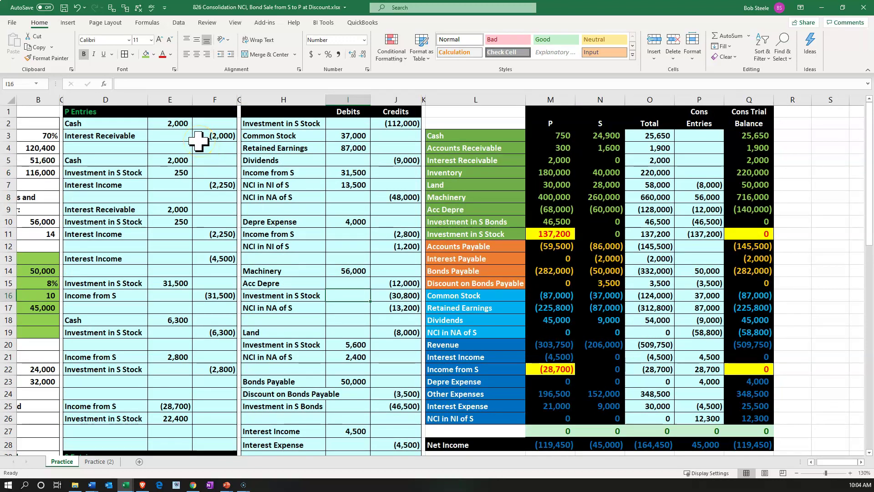
click(182, 211)
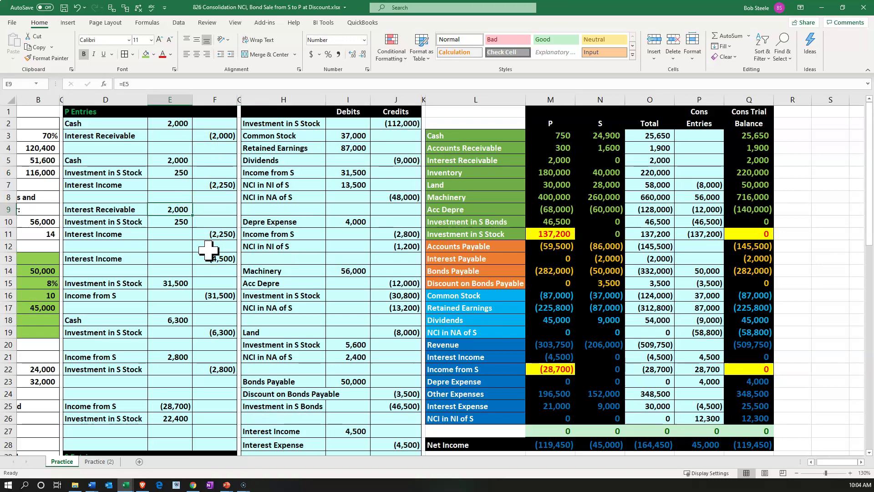
scroll(209, 249, down, 6)
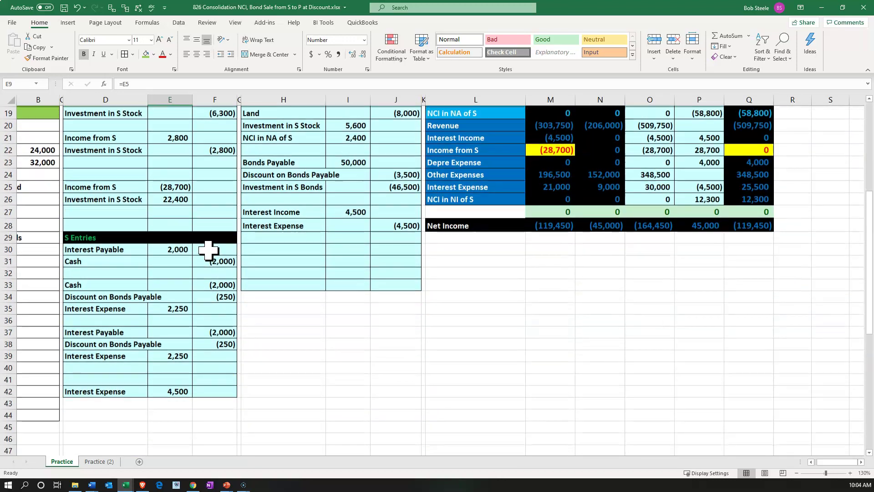
click(223, 332)
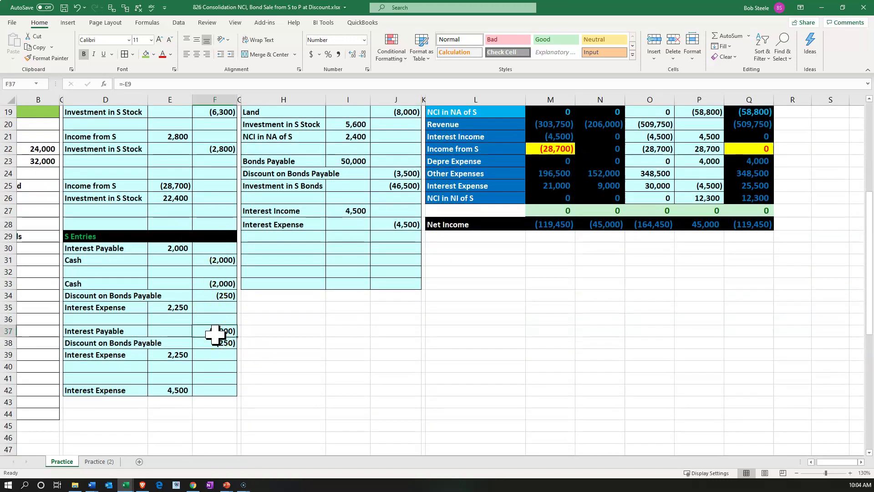
drag(237, 336, 235, 348)
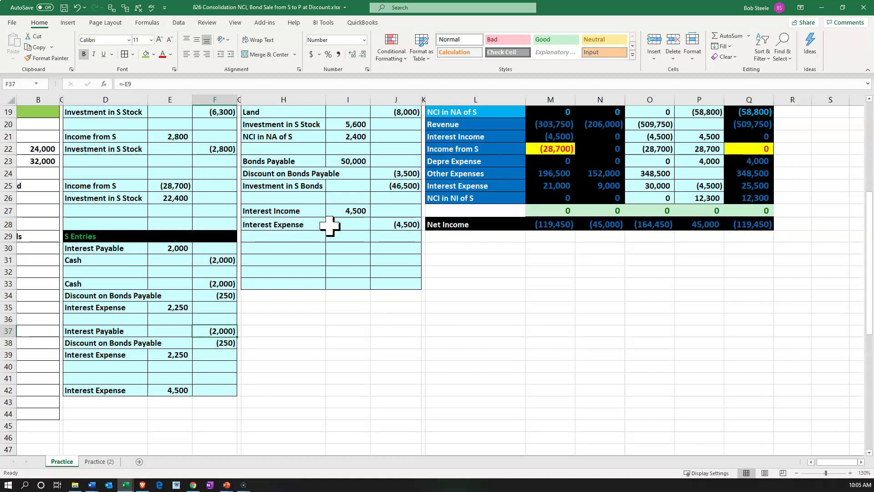
Start the next elimination entry by linking Interest Payable from L13 into H30 and Interest Receivable from L5 into H31
click(312, 247)
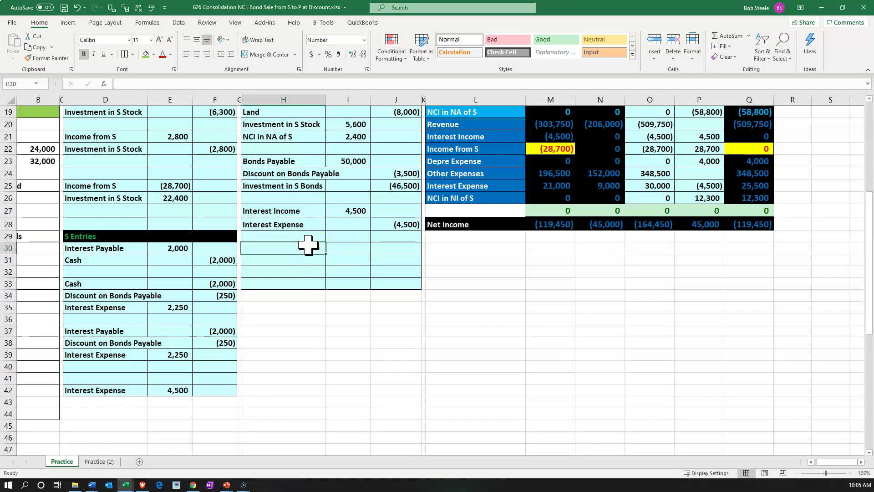
scroll(344, 311, up, 1)
scroll(344, 311, up, 3)
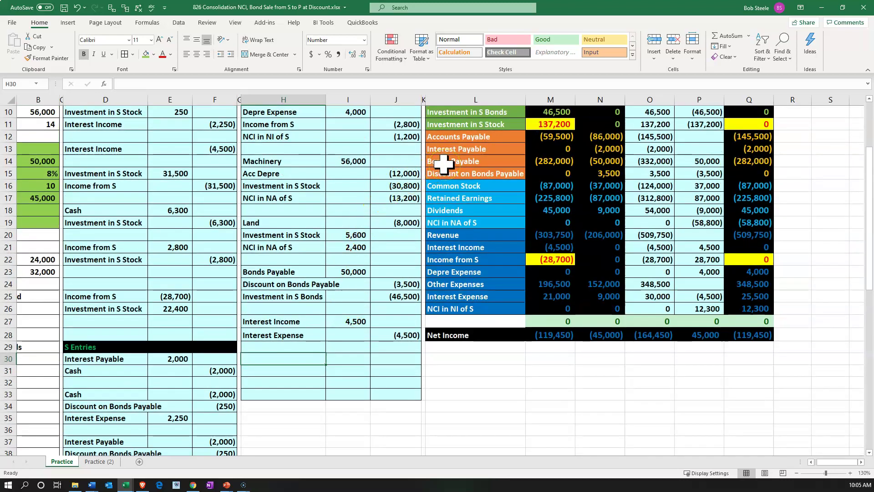
text(=)
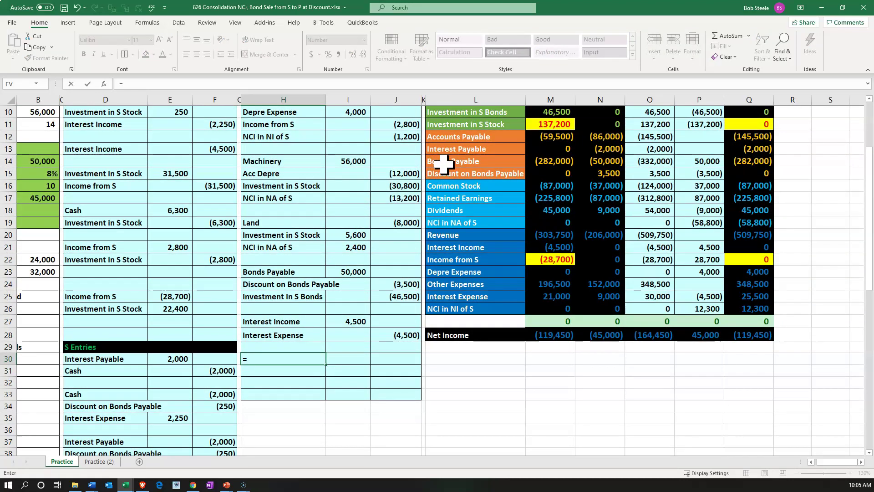
click(451, 146)
key(Return)
text(=)
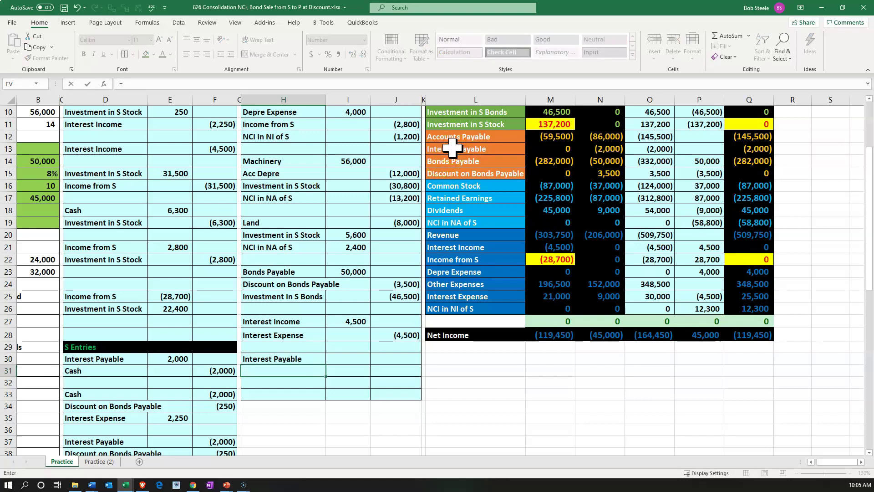
scroll(452, 147, up, 3)
click(455, 159)
key(Return)
Link the Interest Payable debit in I30 to S's accrued interest payable amount in F37
key(Up)
key(Up)
key(Right)
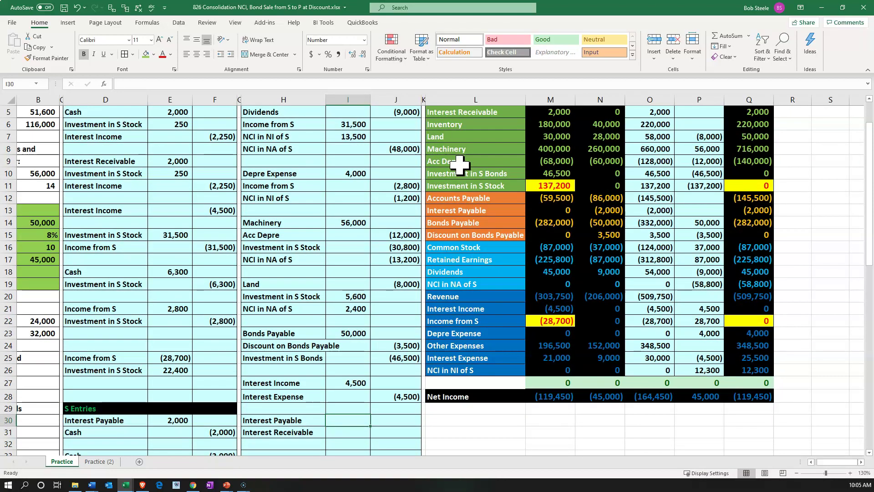
text(=)
key(Left)
key(Down)
key(Down)
key(Down)
key(Down)
key(Down)
key(Down)
key(Down)
key(Down)
key(Down)
key(Down)
key(Down)
key(Down)
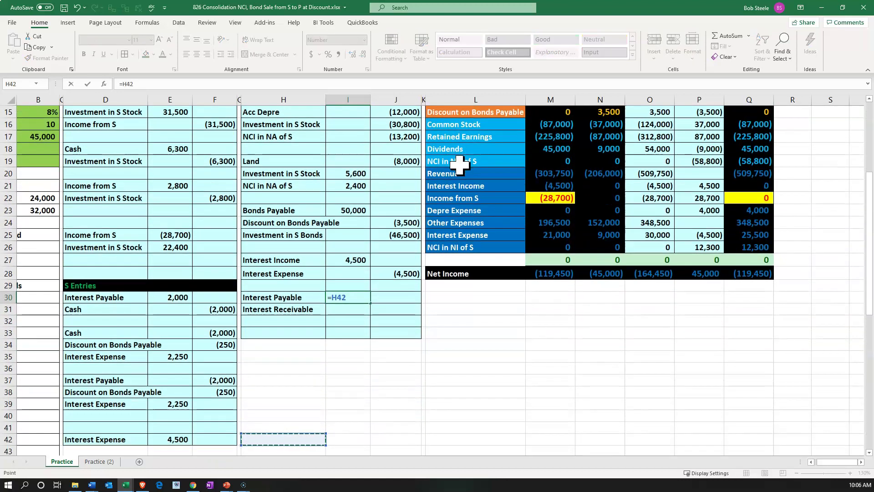
key(Left)
key(Left)
key(Left)
key(Up)
key(Up)
key(Up)
key(Up)
key(Up)
key(Right)
key(Return)
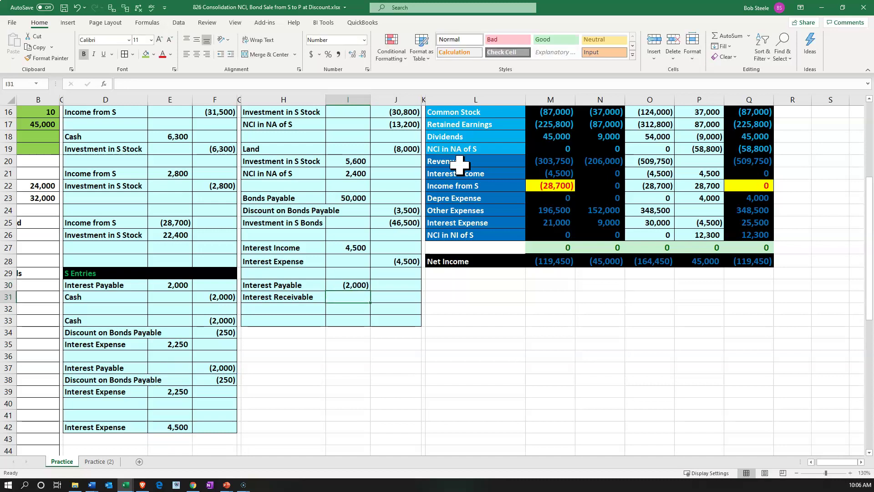
Reverse the sign of the F37 reference in the Interest Payable debit formula in I30
double_click(352, 285)
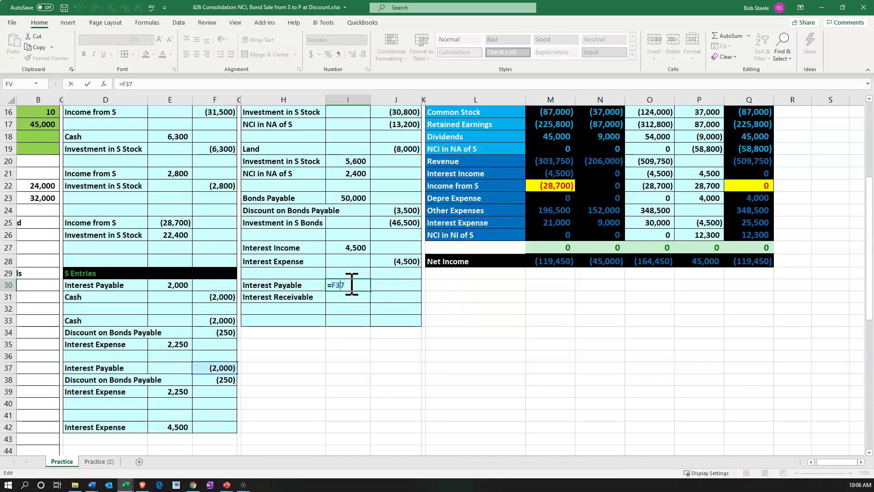
text(-)
key(Return)
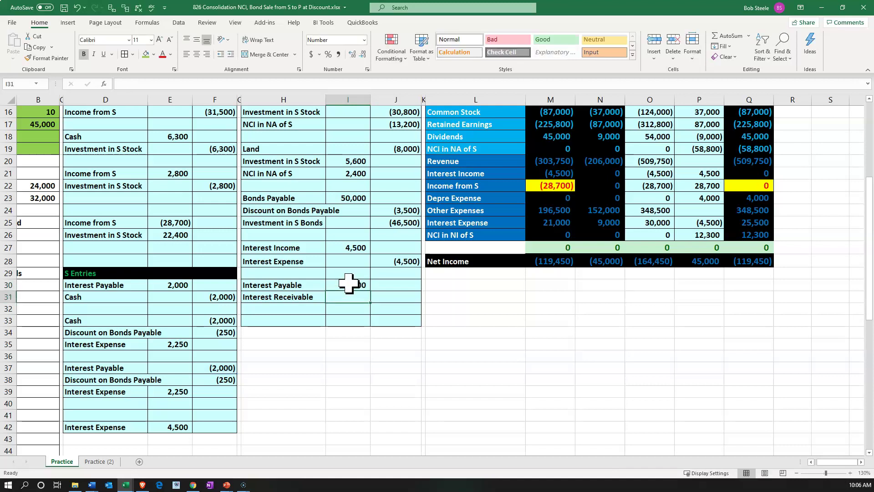
Enter the Interest Receivable credit in J31 as the negative of I30
key(Right)
text(-)
click(349, 283)
key(Return)
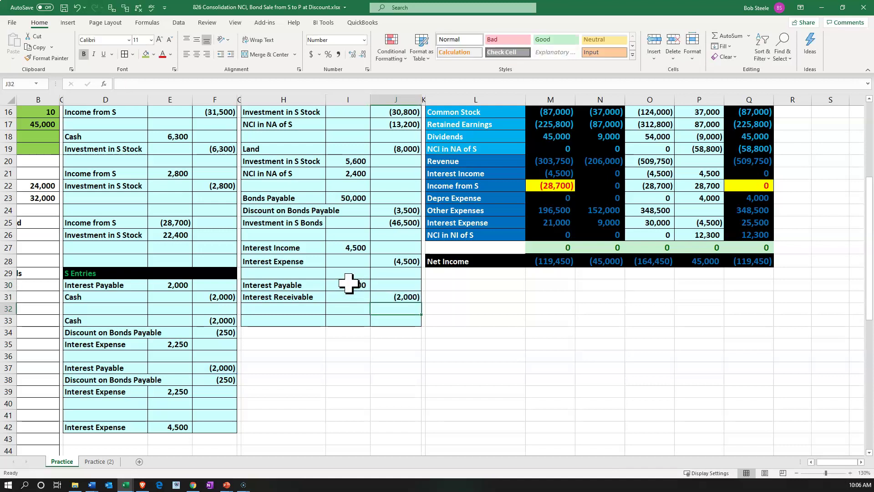
Post the Interest Payable elimination to the Cons Entries column by linking P13 to the debit in I30
drag(308, 283, 336, 278)
scroll(336, 278, up, 2)
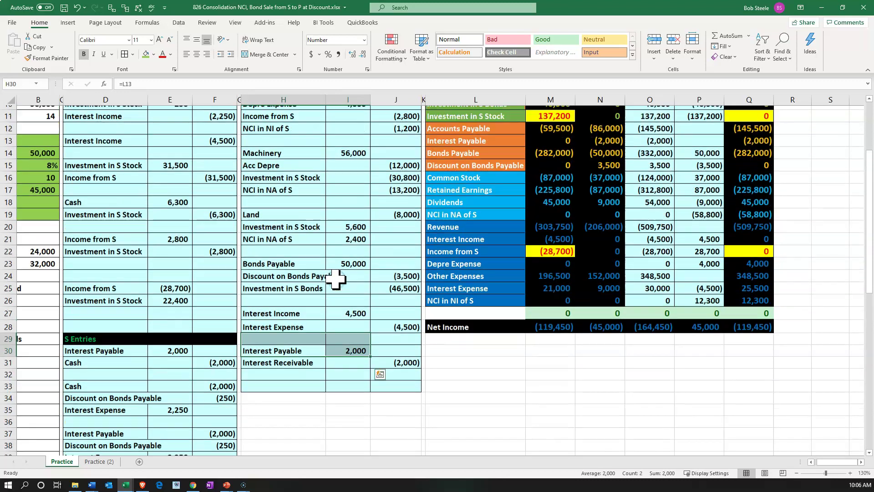
click(437, 149)
key(Right)
key(Right)
key(Right)
key(Right)
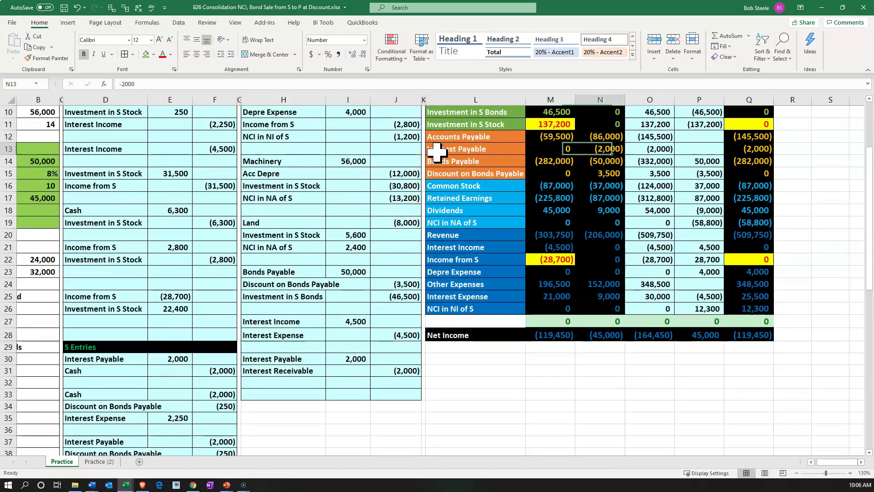
text(=)
key(Down)
key(Down)
key(Down)
key(Down)
key(Down)
key(Down)
key(Down)
key(Down)
key(Down)
key(Down)
key(Down)
key(Down)
key(Down)
key(Down)
key(Down)
key(Down)
key(Down)
key(Down)
key(Down)
key(Down)
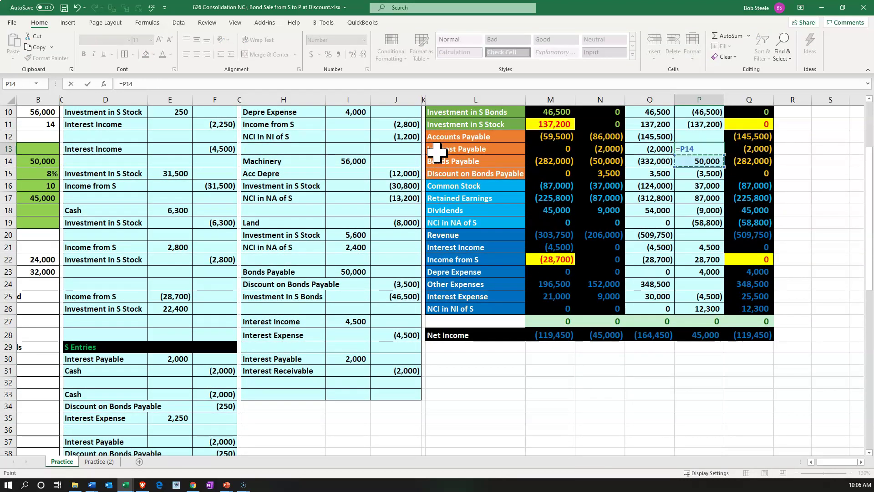
key(Left)
key(Left)
key(Left)
key(Left)
key(Left)
key(Left)
key(Up)
key(Up)
key(Up)
key(Left)
key(Return)
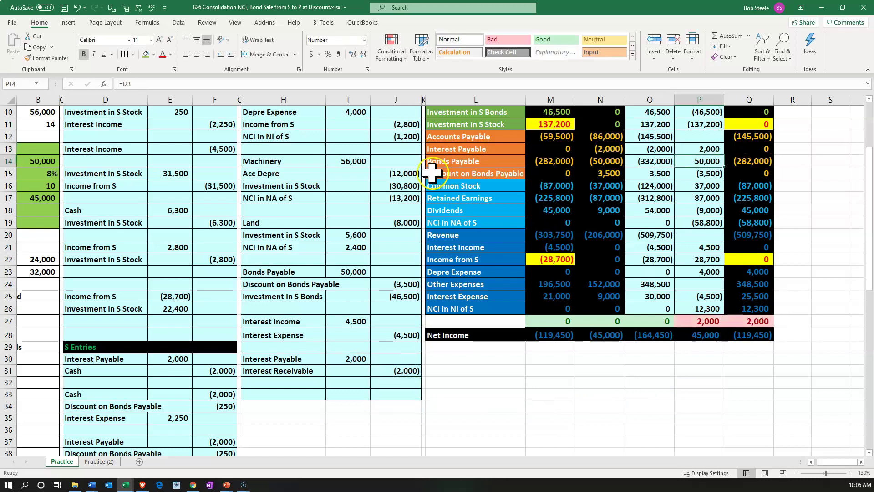
Post the Interest Receivable elimination to the Cons Entries column by linking P5 to the credit in J31
click(315, 370)
drag(315, 370, 401, 372)
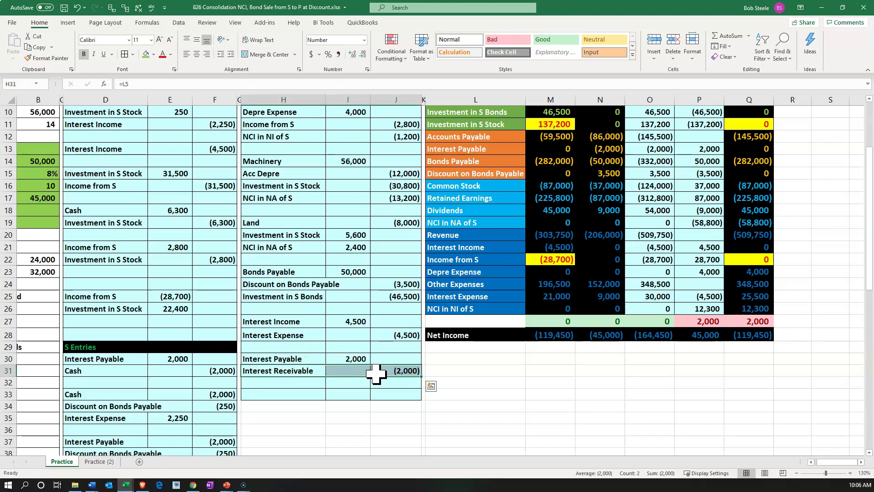
scroll(431, 386, up, 3)
click(481, 161)
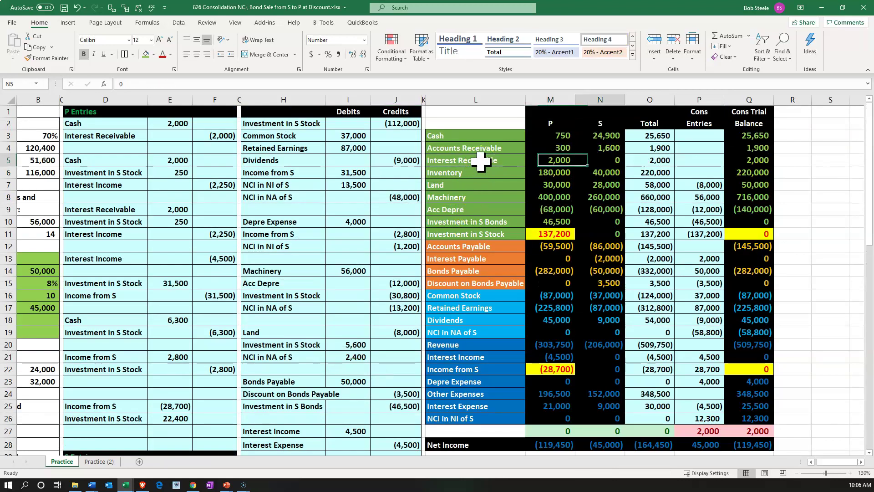
key(Right)
key(Right)
key(Right)
key(Right)
text(=)
key(Down)
key(Down)
key(Down)
key(Down)
key(Down)
key(Down)
key(Down)
key(Down)
key(Down)
key(Down)
key(Down)
key(Down)
key(Down)
key(Down)
key(Down)
key(Down)
key(Down)
key(Down)
key(Down)
key(Down)
key(Down)
key(Down)
key(Down)
key(Down)
key(Down)
key(Down)
key(Down)
key(Down)
key(Left)
key(Left)
key(Left)
key(Left)
key(Left)
key(Left)
key(Return)
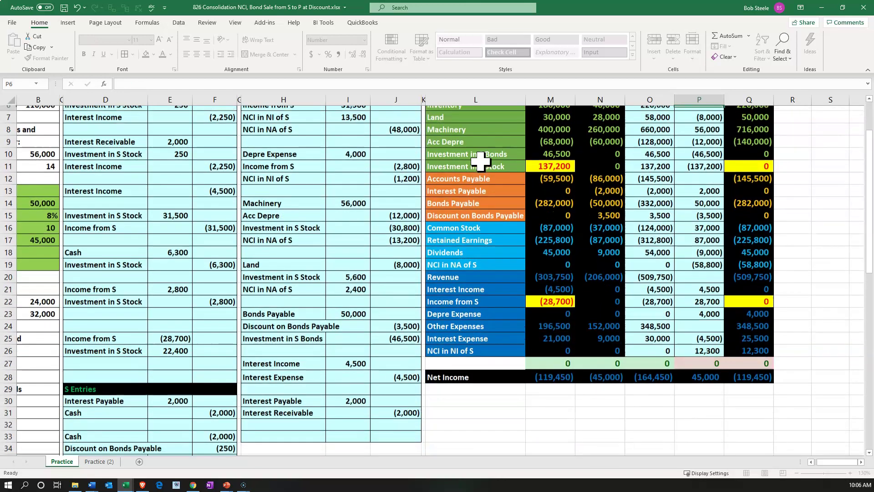
Review the consolidated balances of the S investment and income accounts, and compare P's Common Stock, Retained Earnings and Dividends with the consolidated amounts
scroll(596, 275, up, 2)
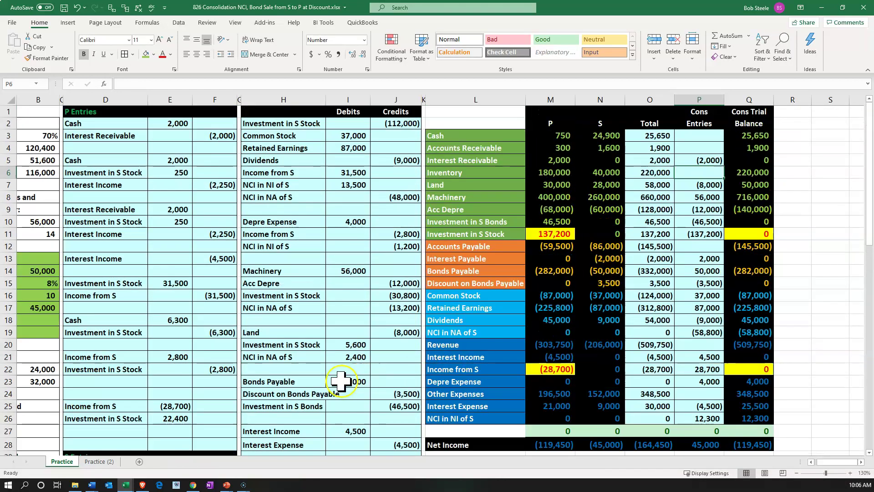
click(747, 236)
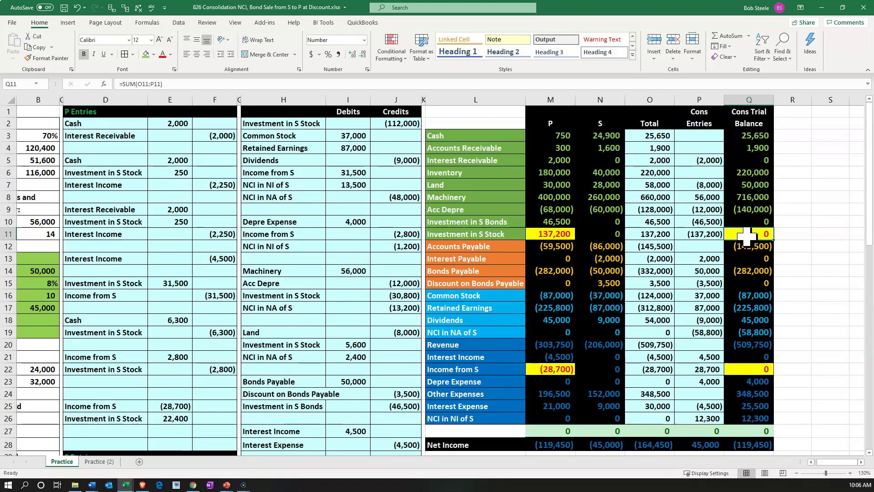
click(752, 372)
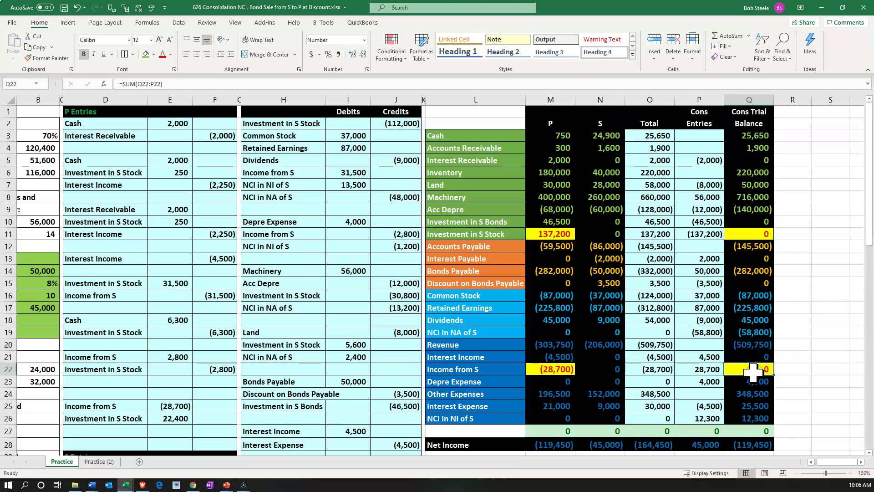
click(747, 224)
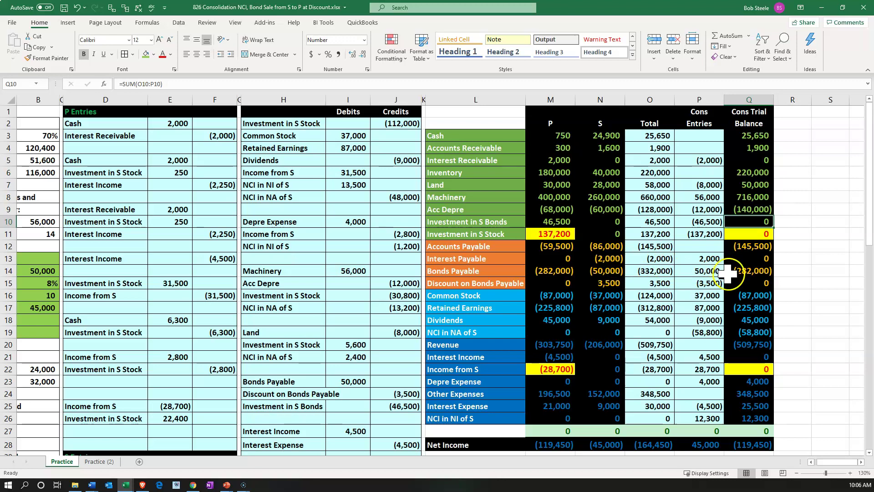
drag(558, 297, 559, 321)
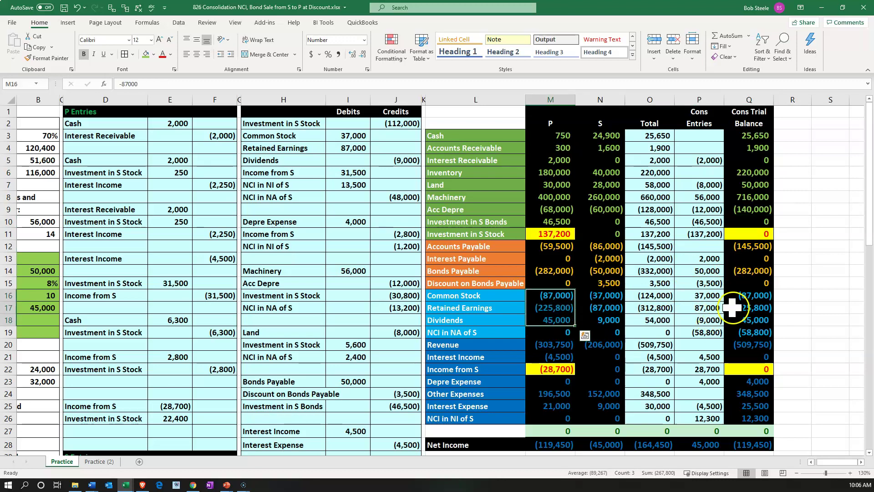
drag(741, 295, 746, 320)
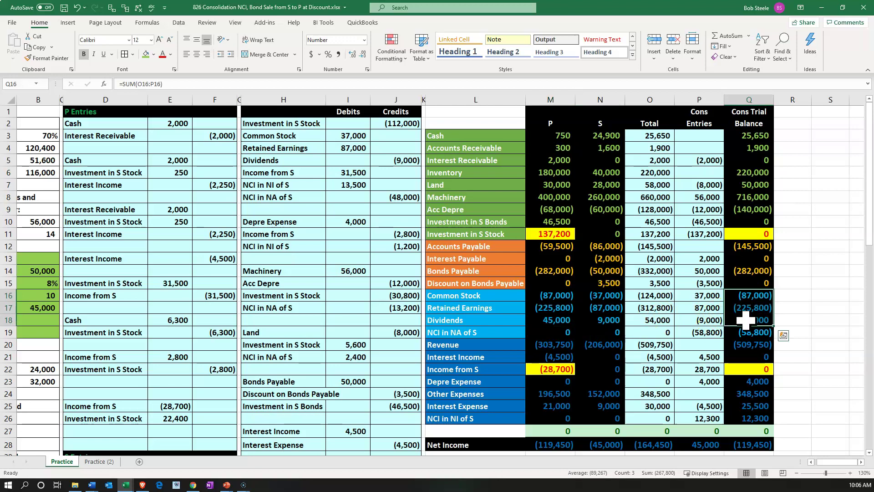